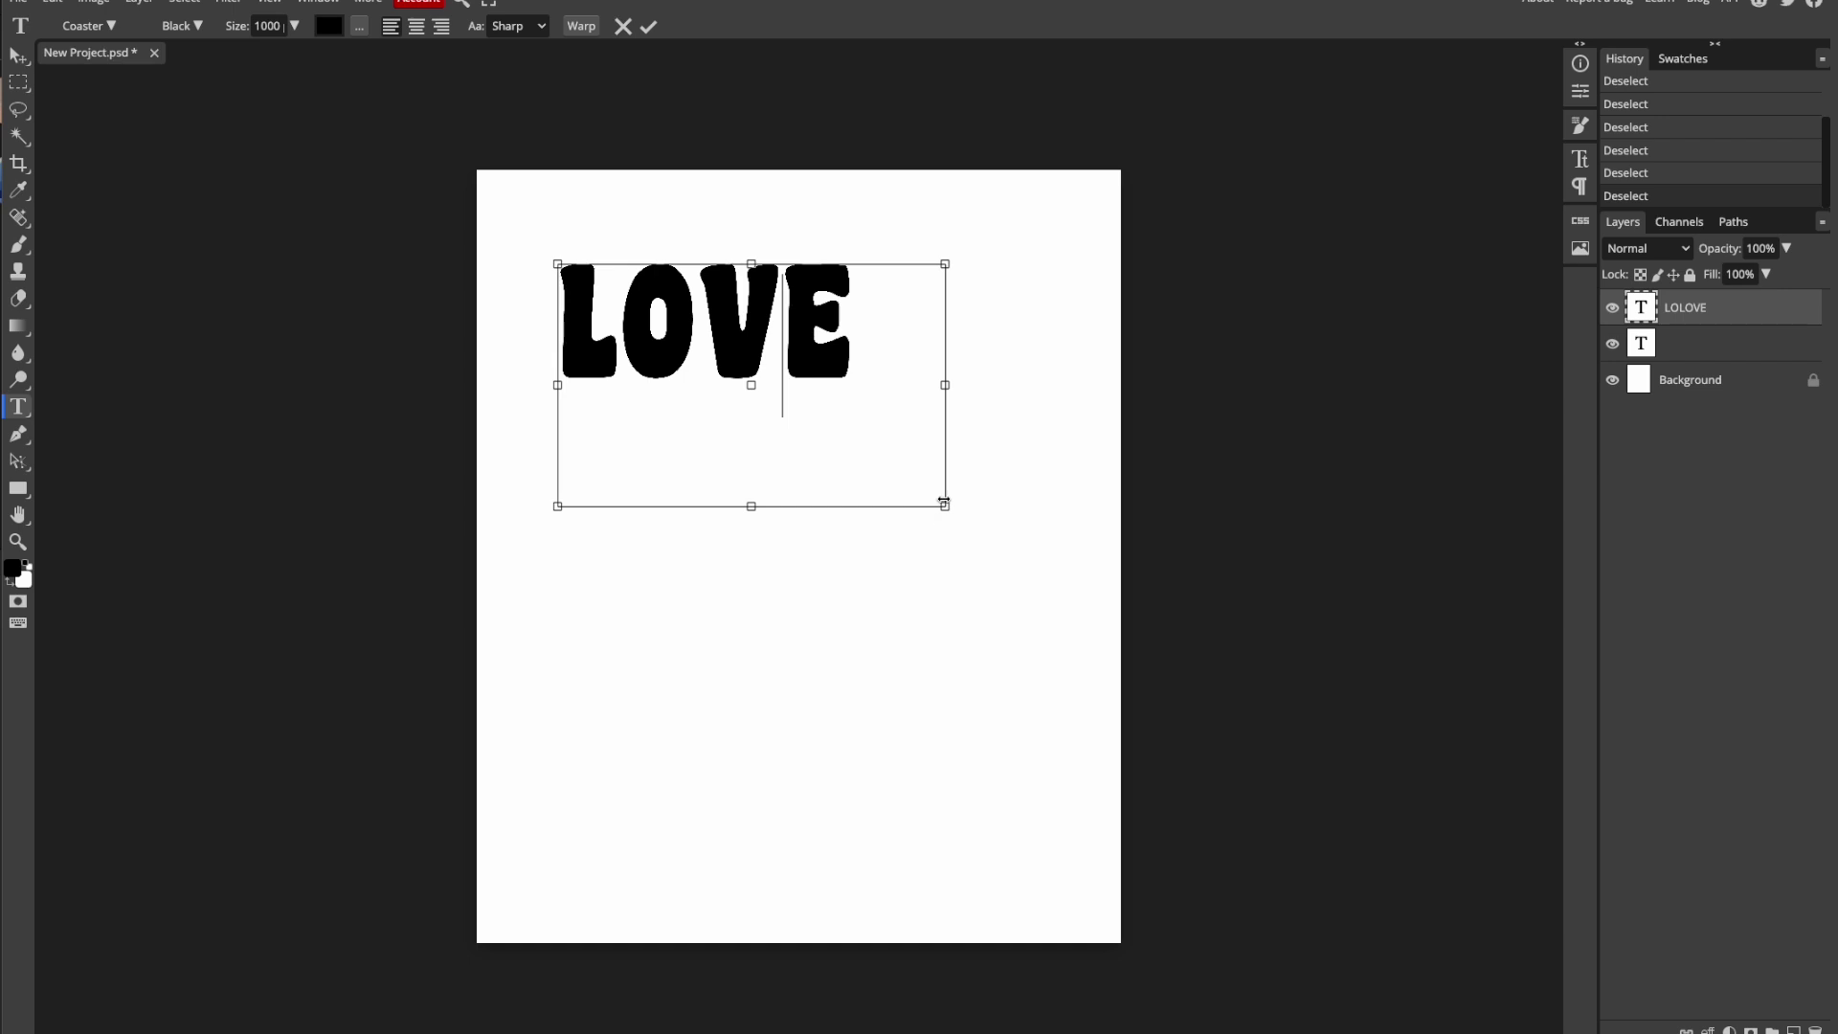
Step: Shrink the LOVE text box, centre the word on the canvas, and bring up its warp settings
{"action": "left_click_drag", "start_coordinate": [944, 502], "coordinate": [857, 398]}
{"action": "left_click", "coordinate": [19, 55]}
{"action": "left_click_drag", "start_coordinate": [760, 322], "coordinate": [812, 500]}
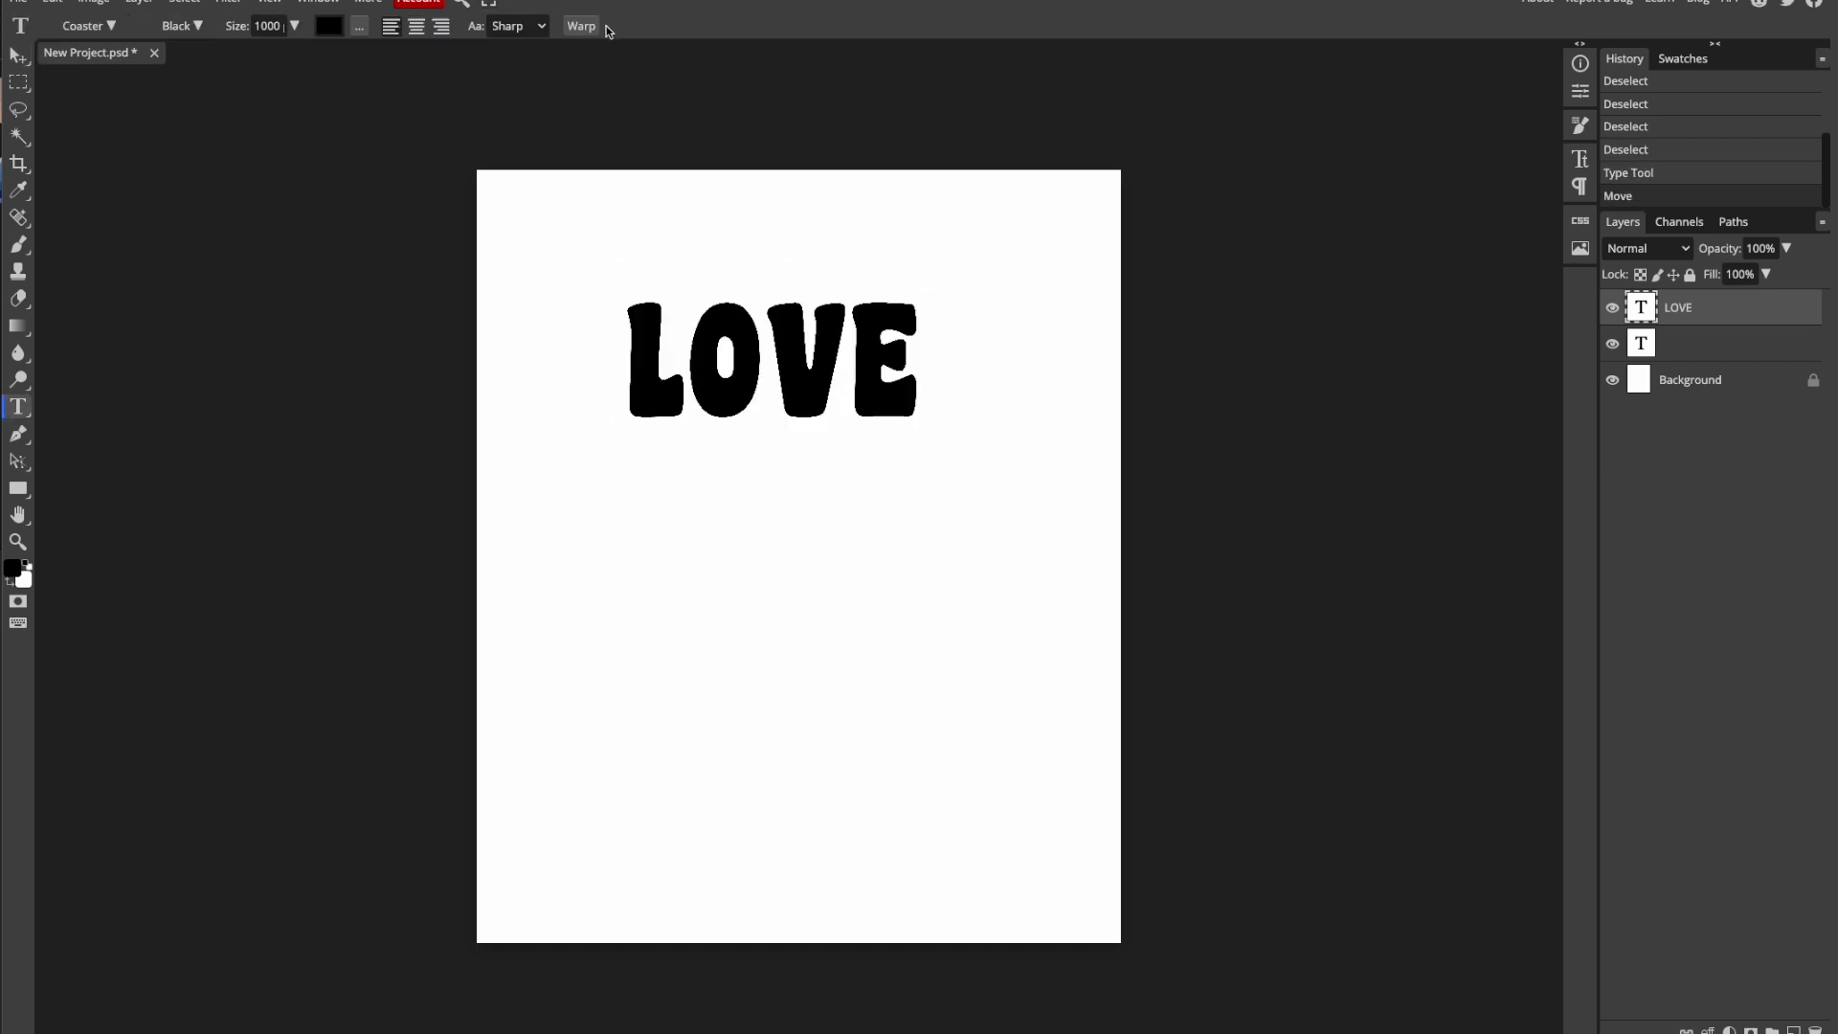
{"action": "left_click", "coordinate": [617, 29]}
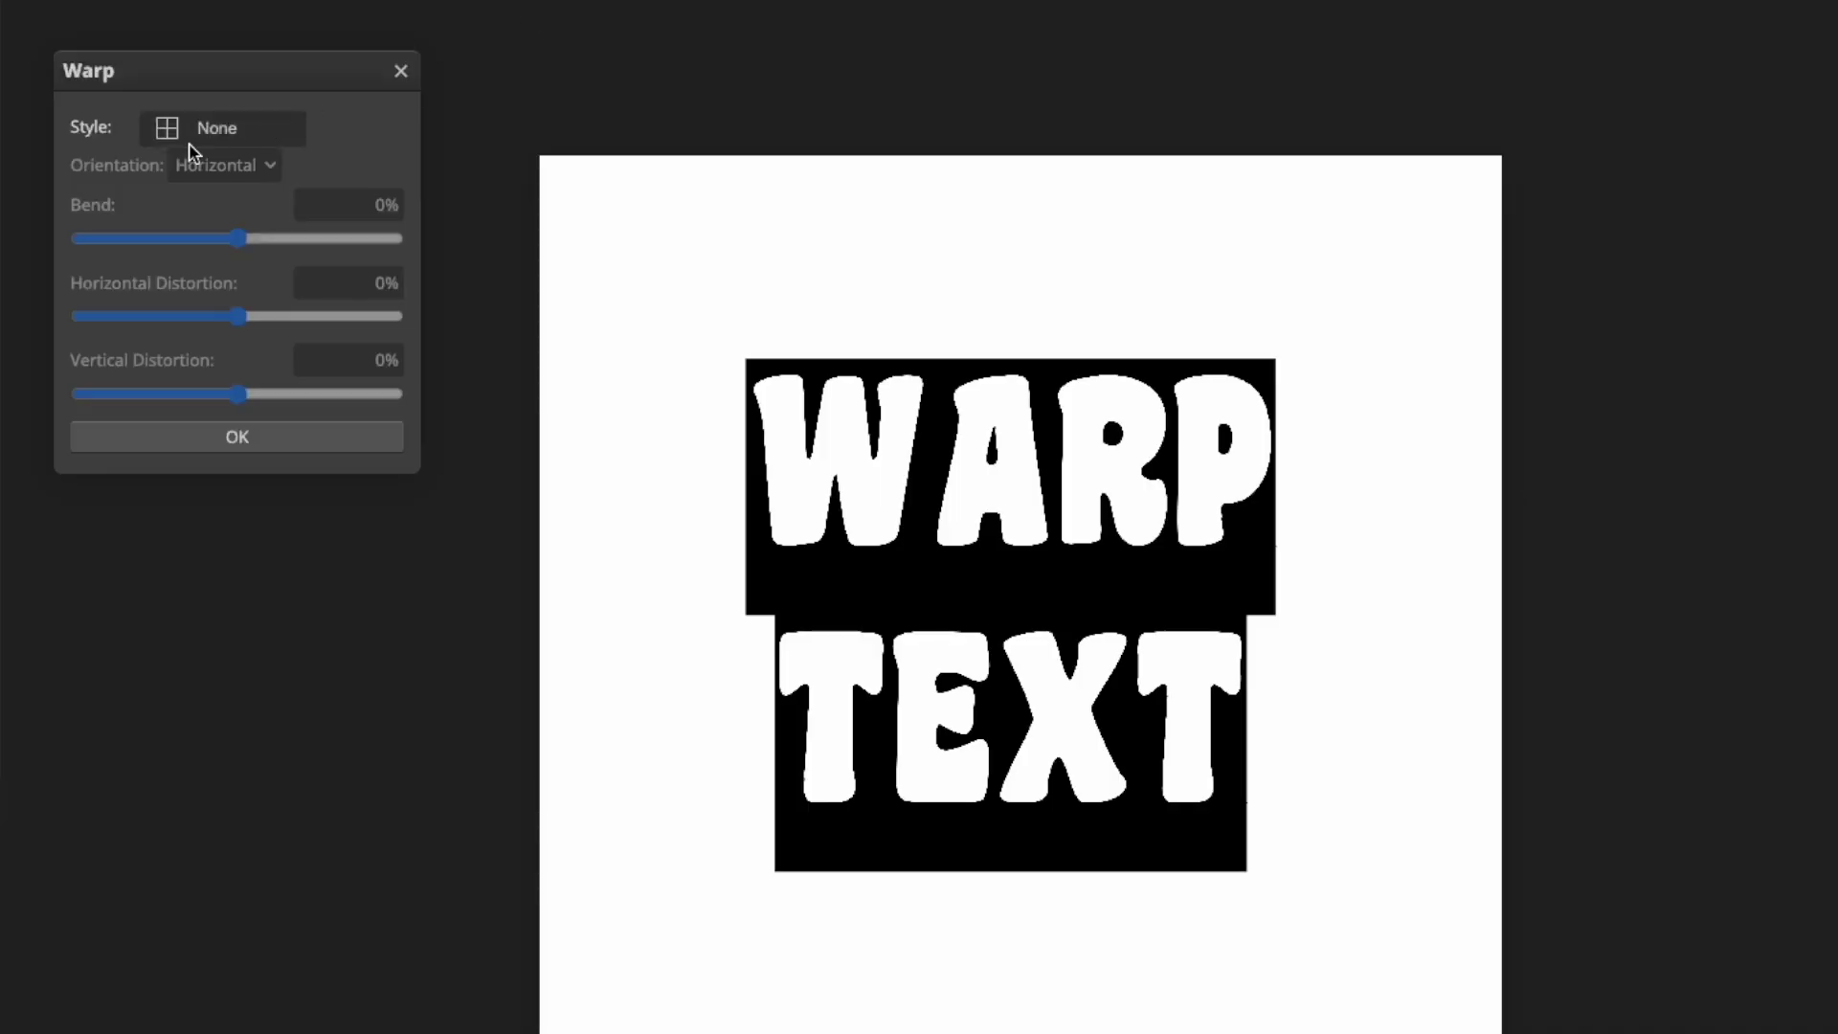
Step: Preview the Arc, Arc Lower, Shell Lower and Flag warp styles on the sample text
{"action": "left_click", "coordinate": [190, 134]}
{"action": "left_click", "coordinate": [185, 205]}
{"action": "left_click", "coordinate": [173, 129]}
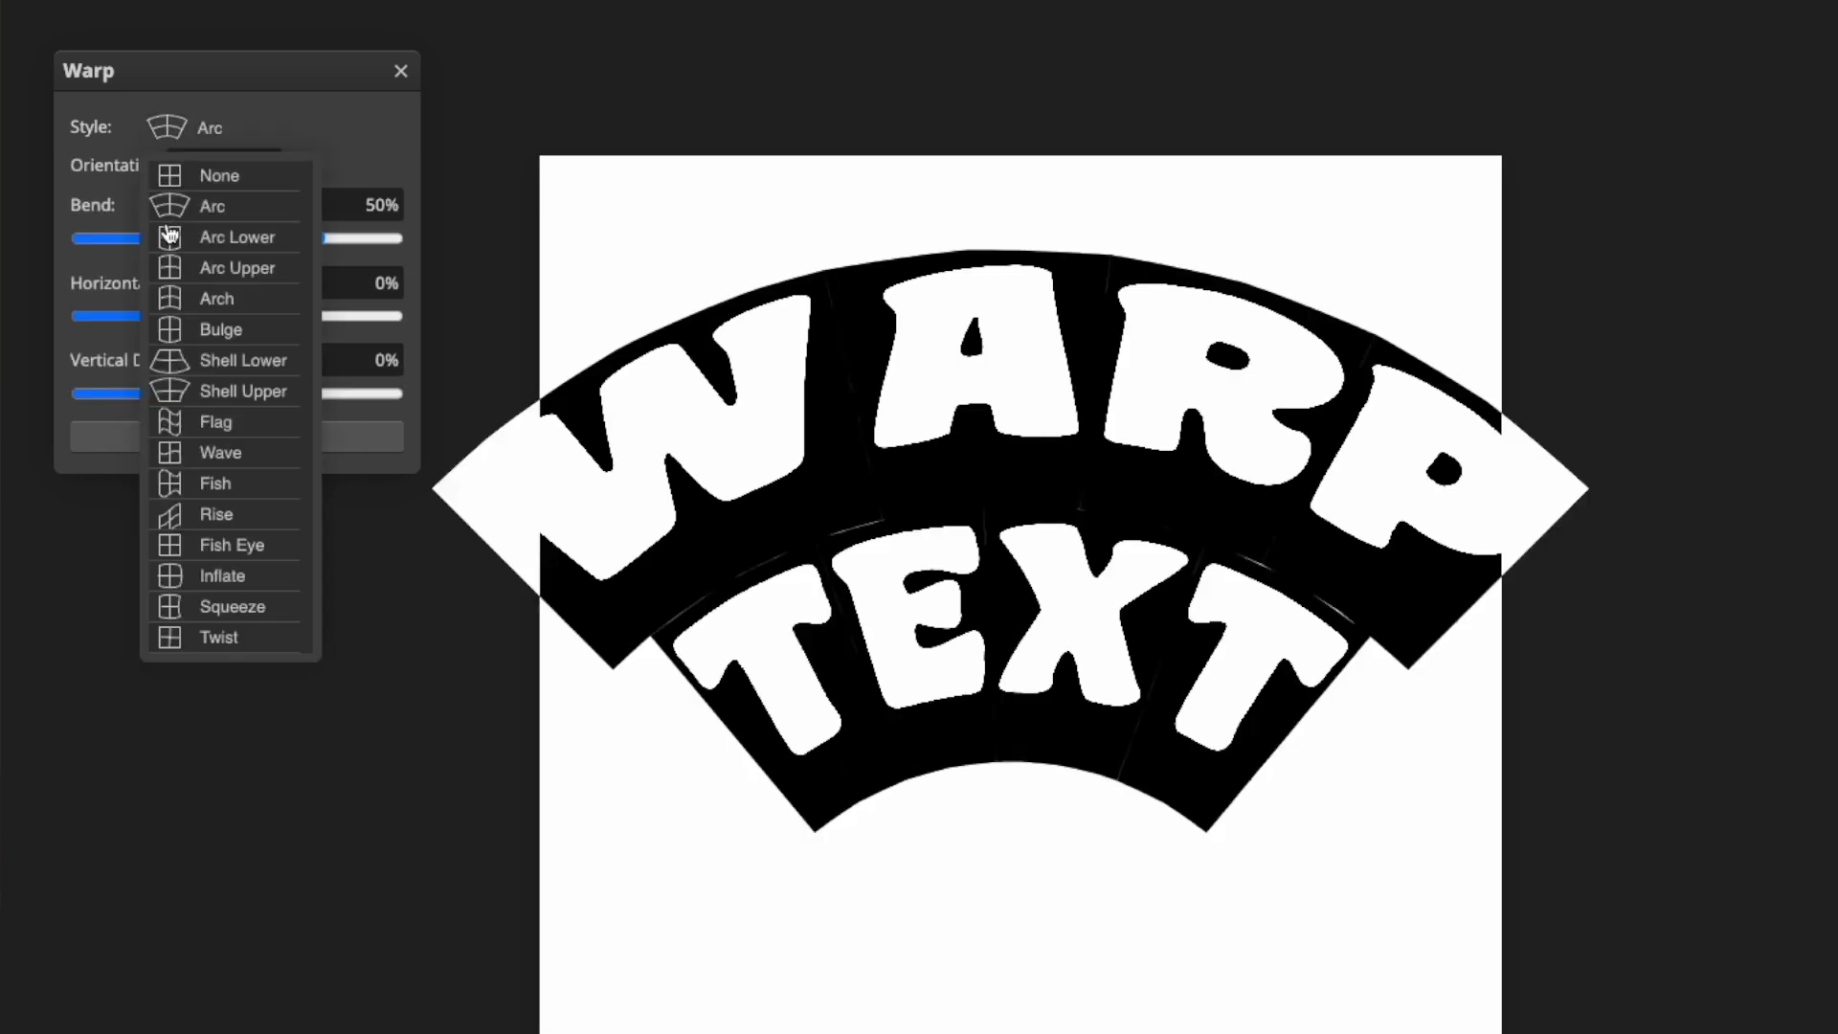
{"action": "left_click", "coordinate": [167, 235]}
{"action": "left_click", "coordinate": [165, 134]}
{"action": "left_click", "coordinate": [168, 360]}
{"action": "left_click", "coordinate": [167, 134]}
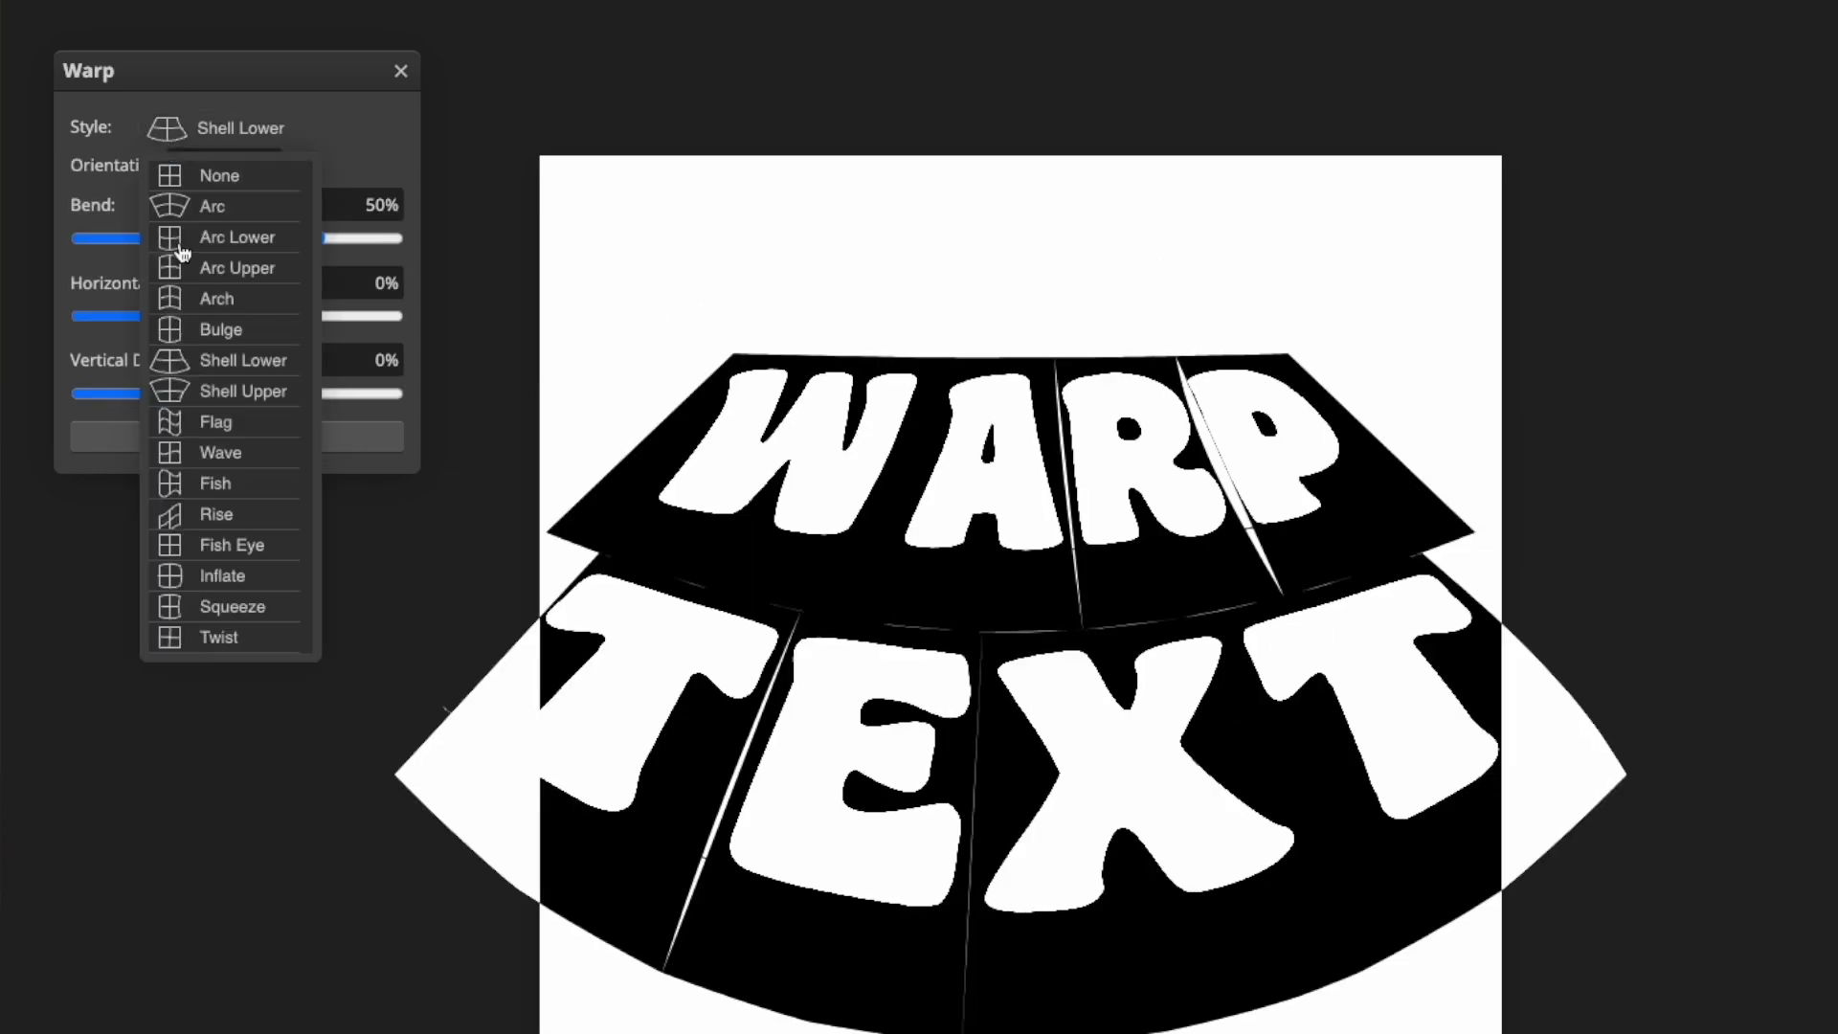
{"action": "left_click", "coordinate": [191, 422]}
{"action": "left_click", "coordinate": [185, 122]}
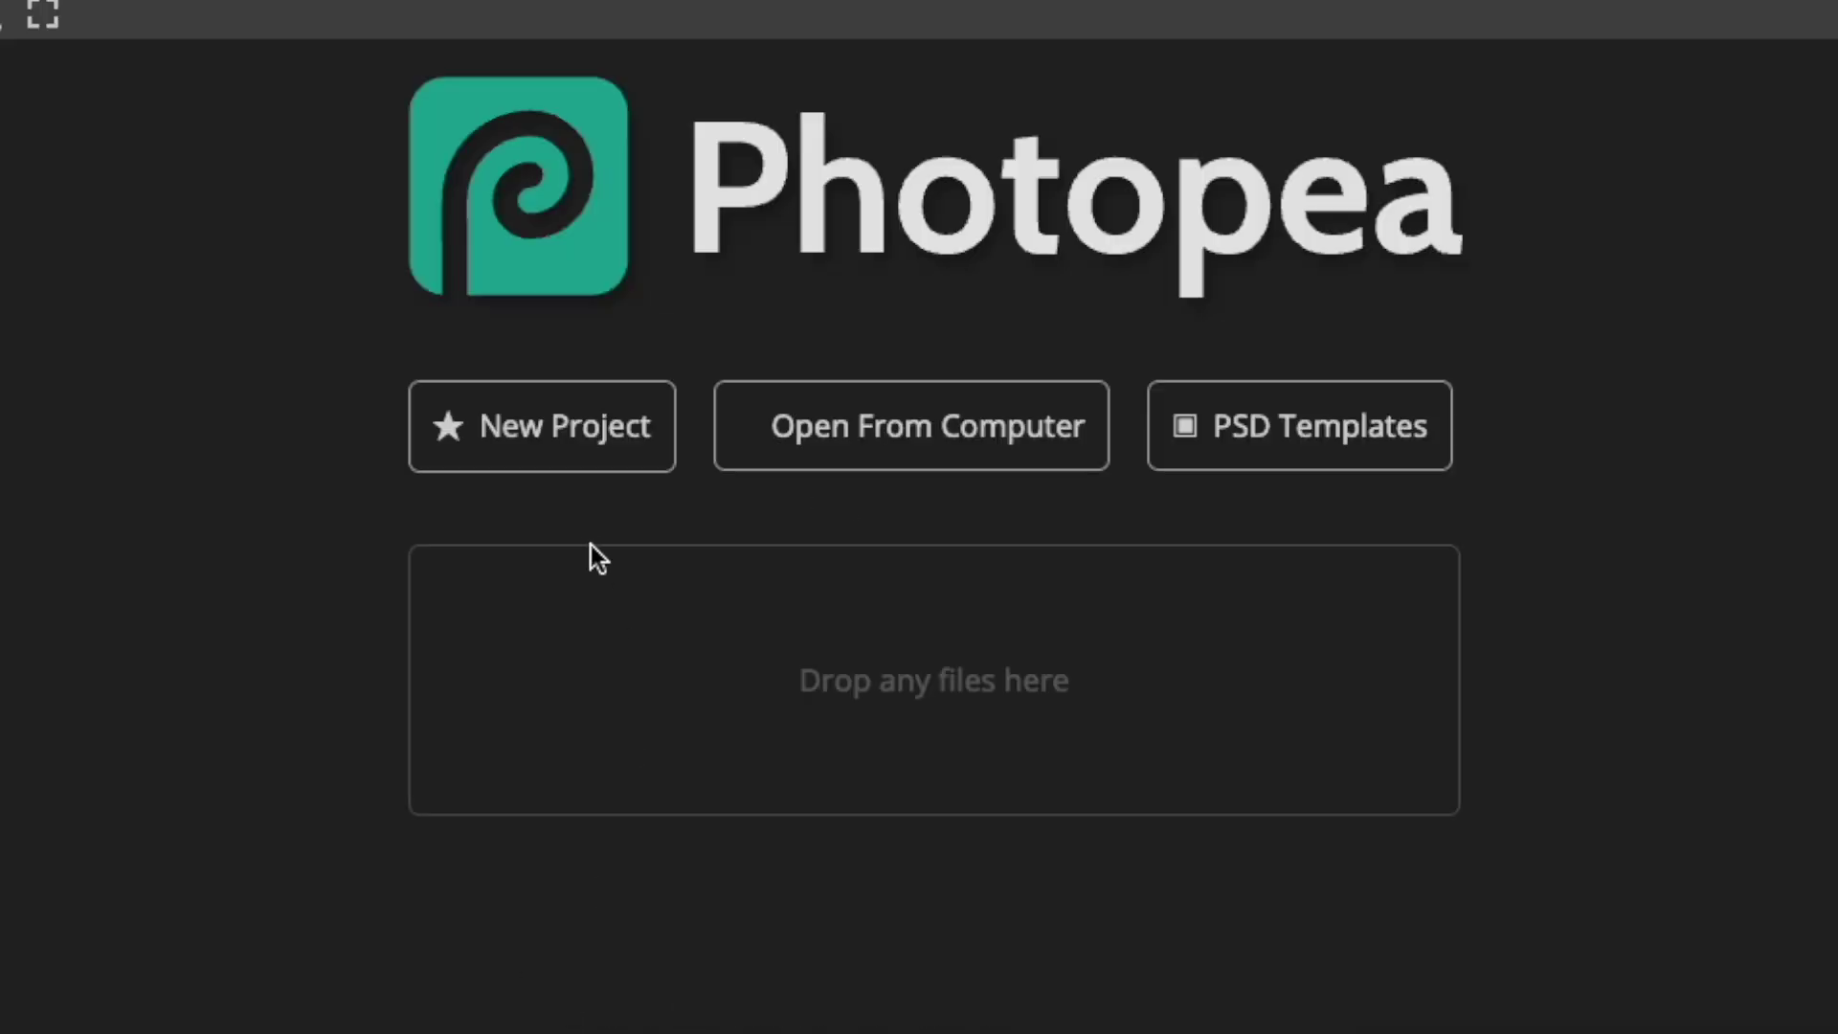
Step: Start a new white-background project with width 4500 and height 5400 pixels
{"action": "left_click", "coordinate": [551, 427]}
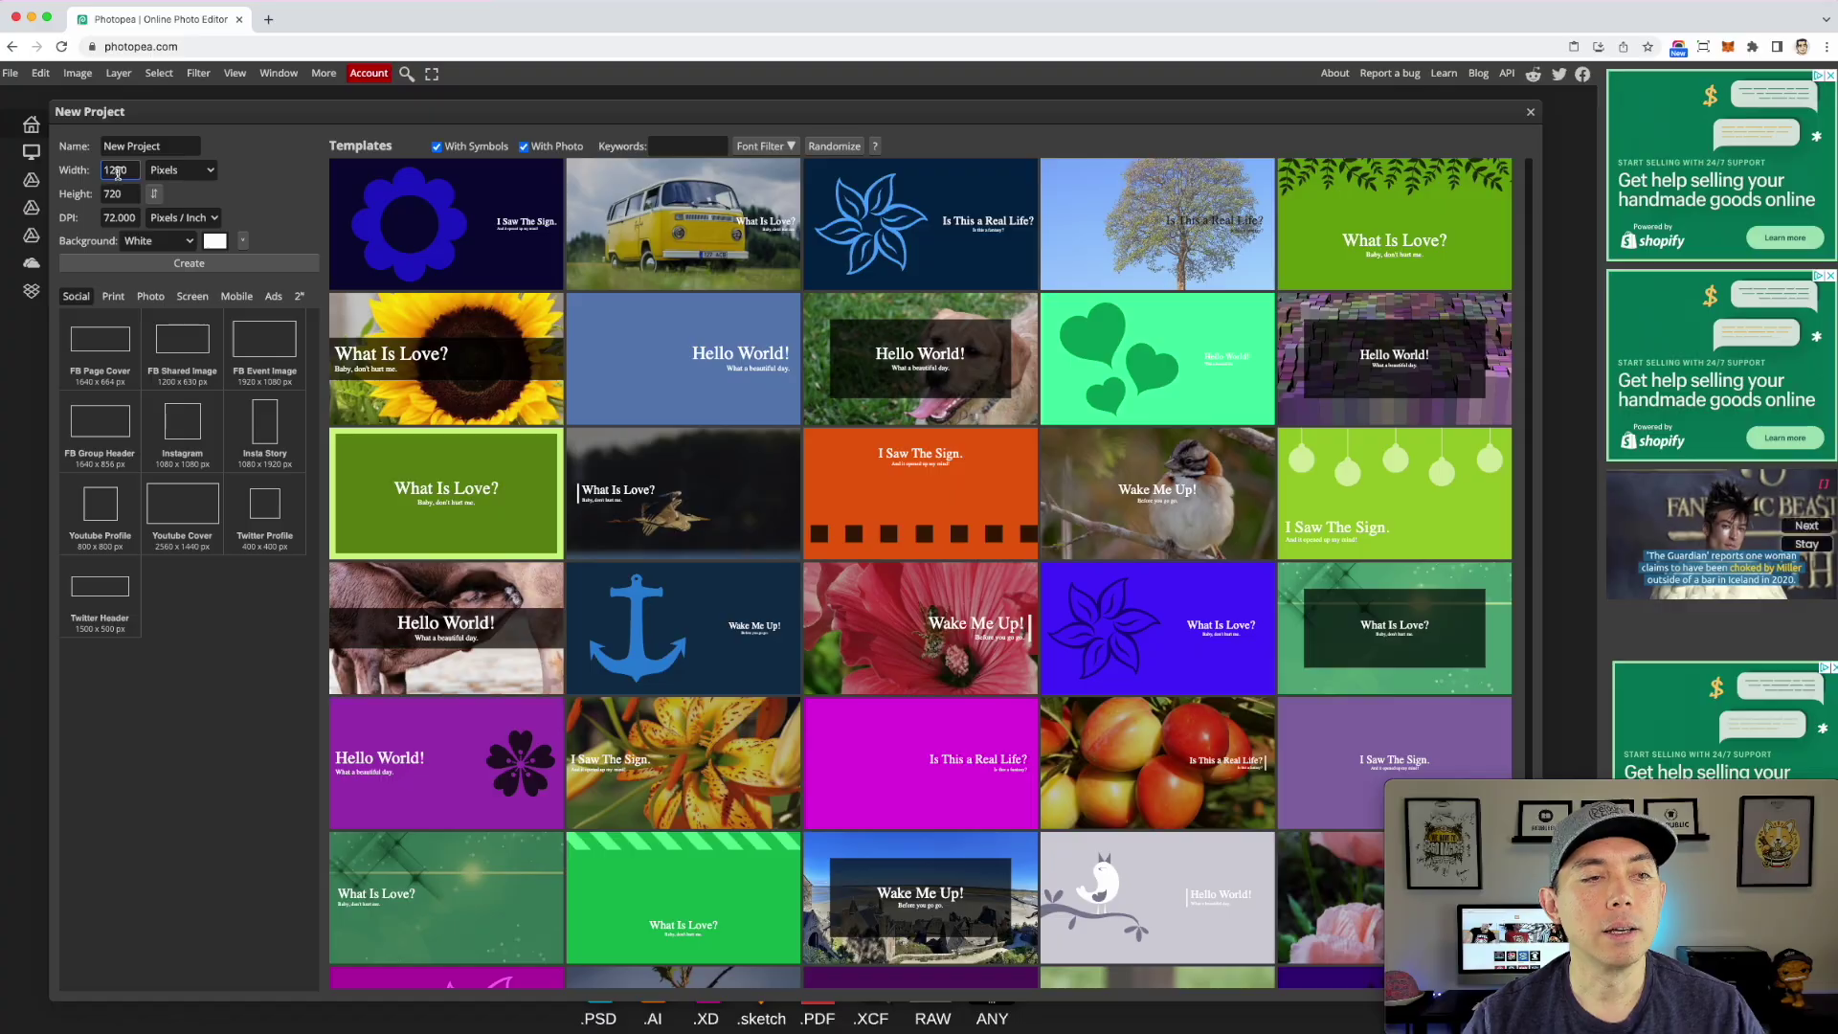
{"action": "double_click", "coordinate": [116, 171]}
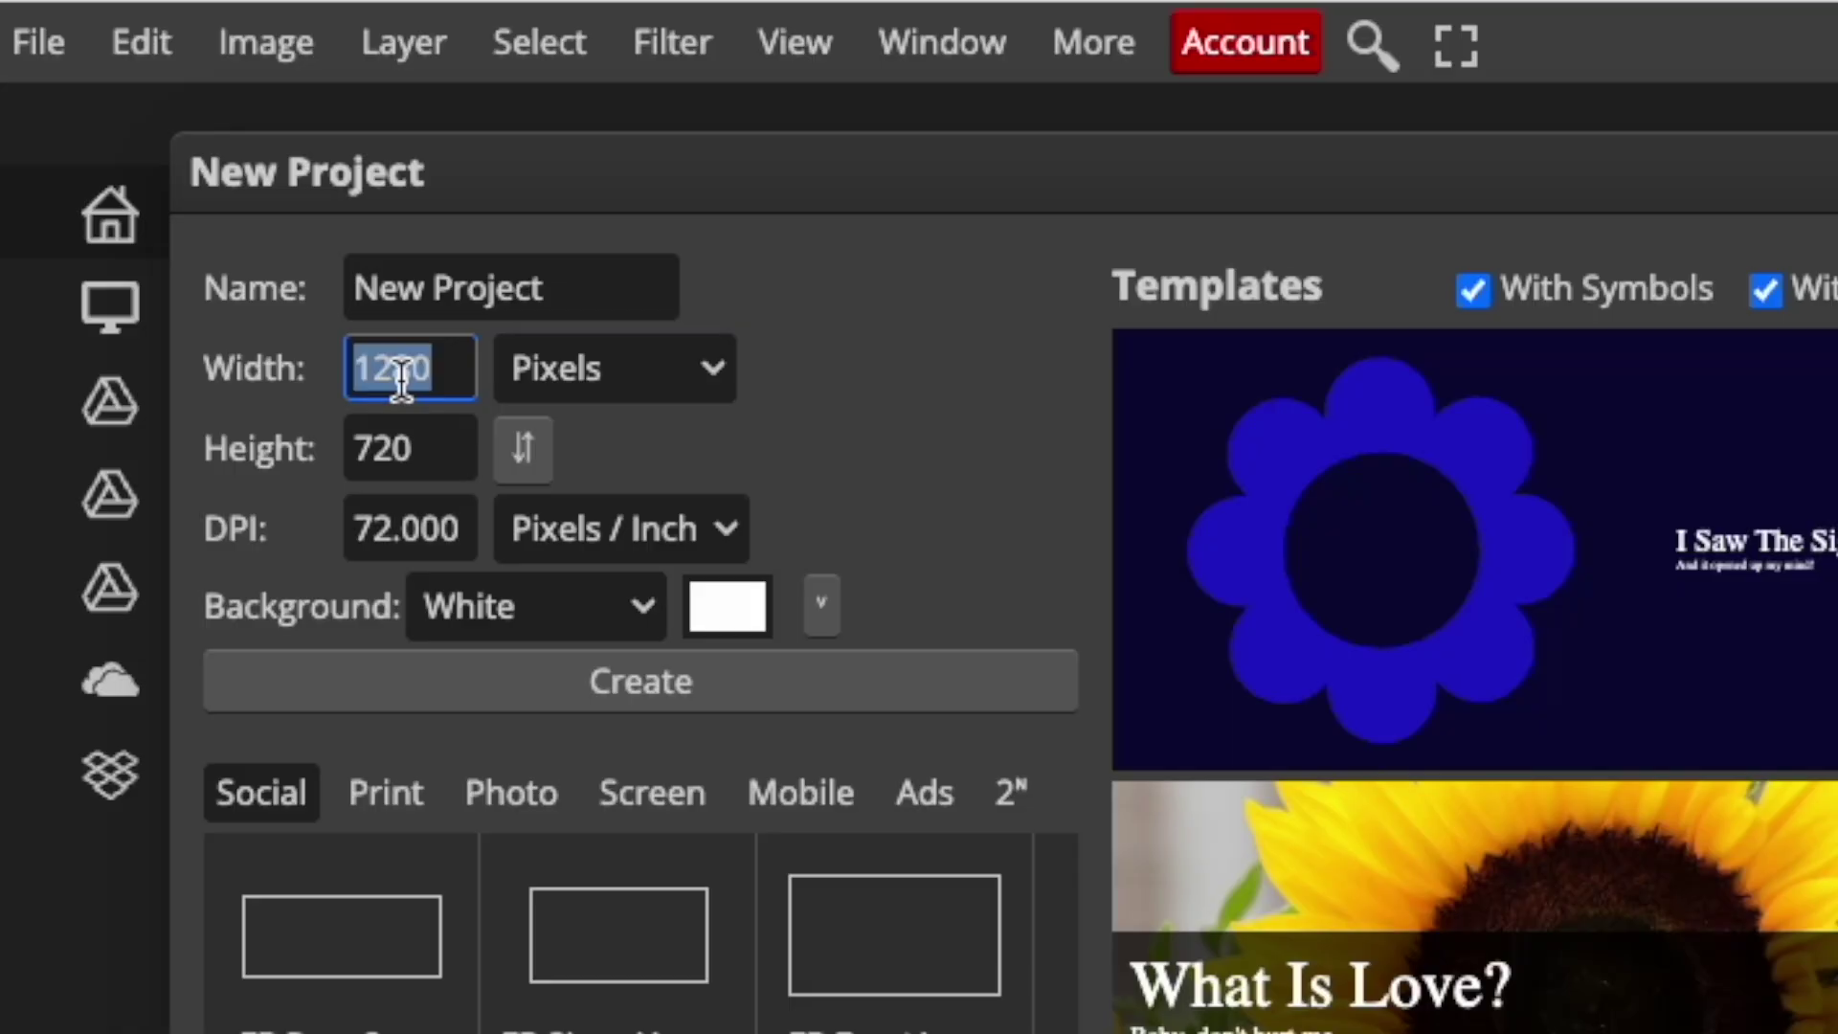
{"action": "type", "text": "4500"}
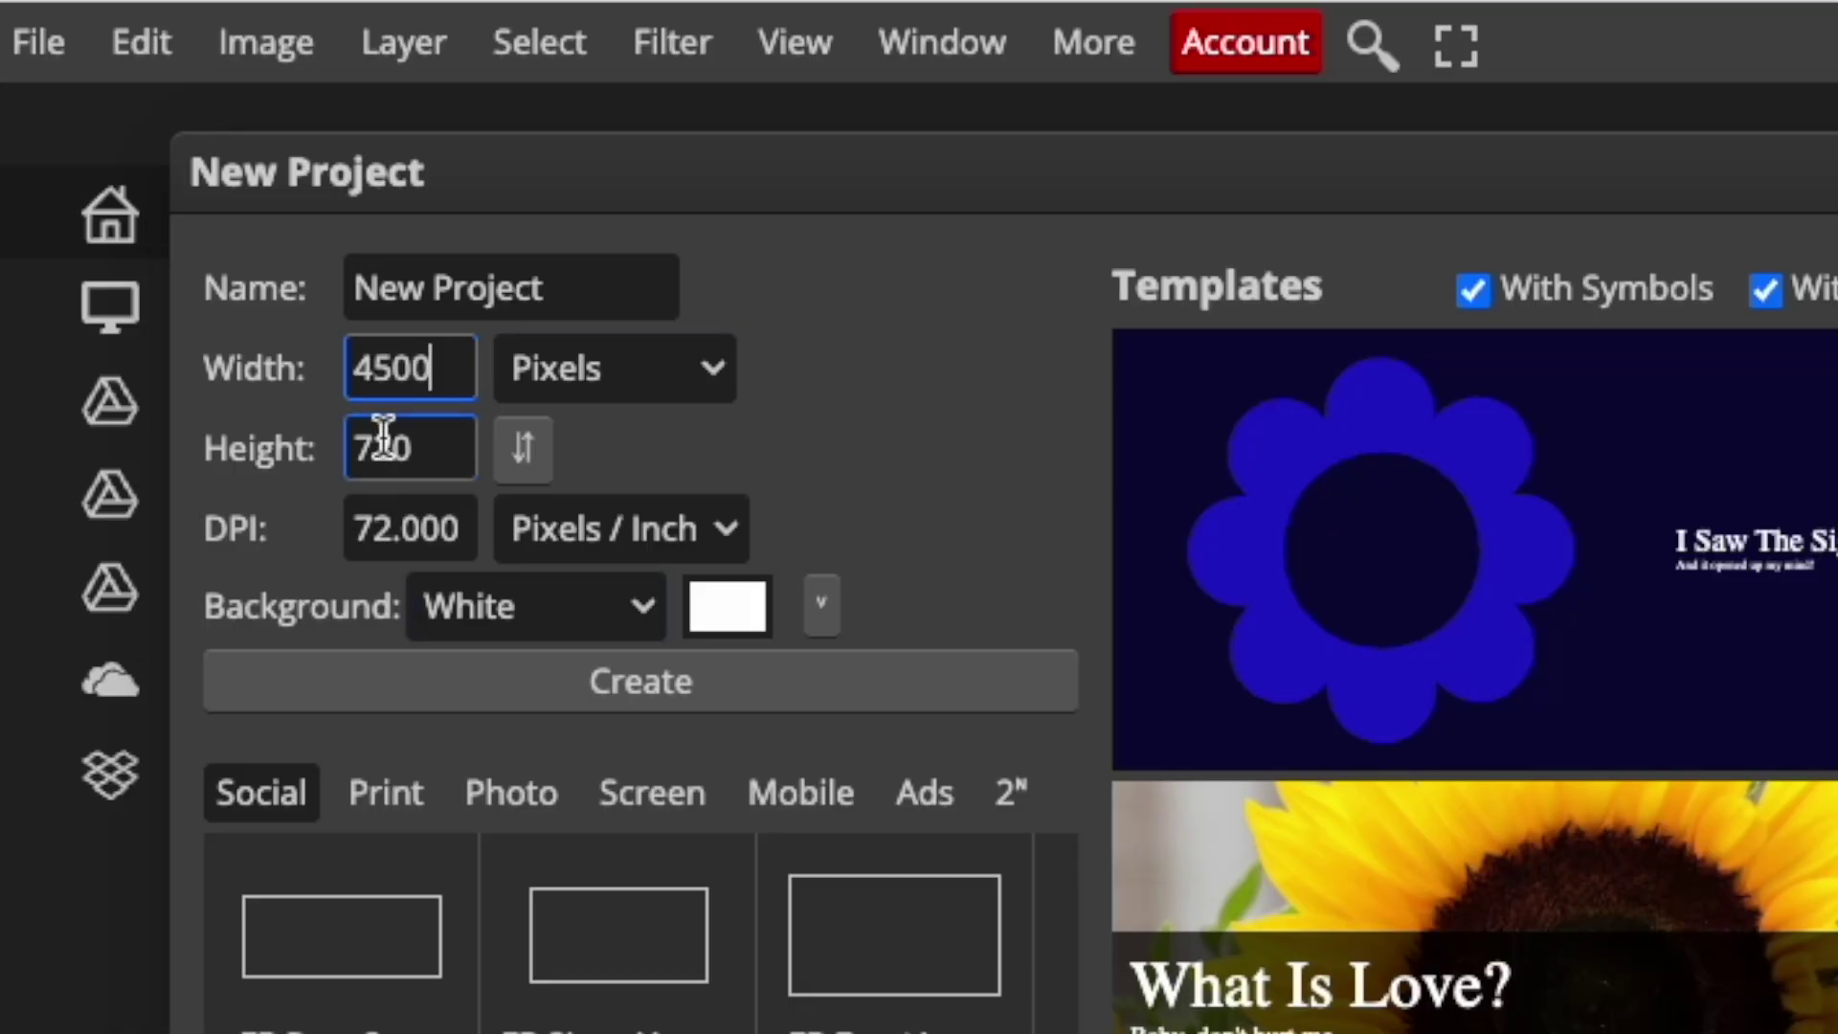
{"action": "double_click", "coordinate": [383, 438]}
{"action": "type", "text": "5400"}
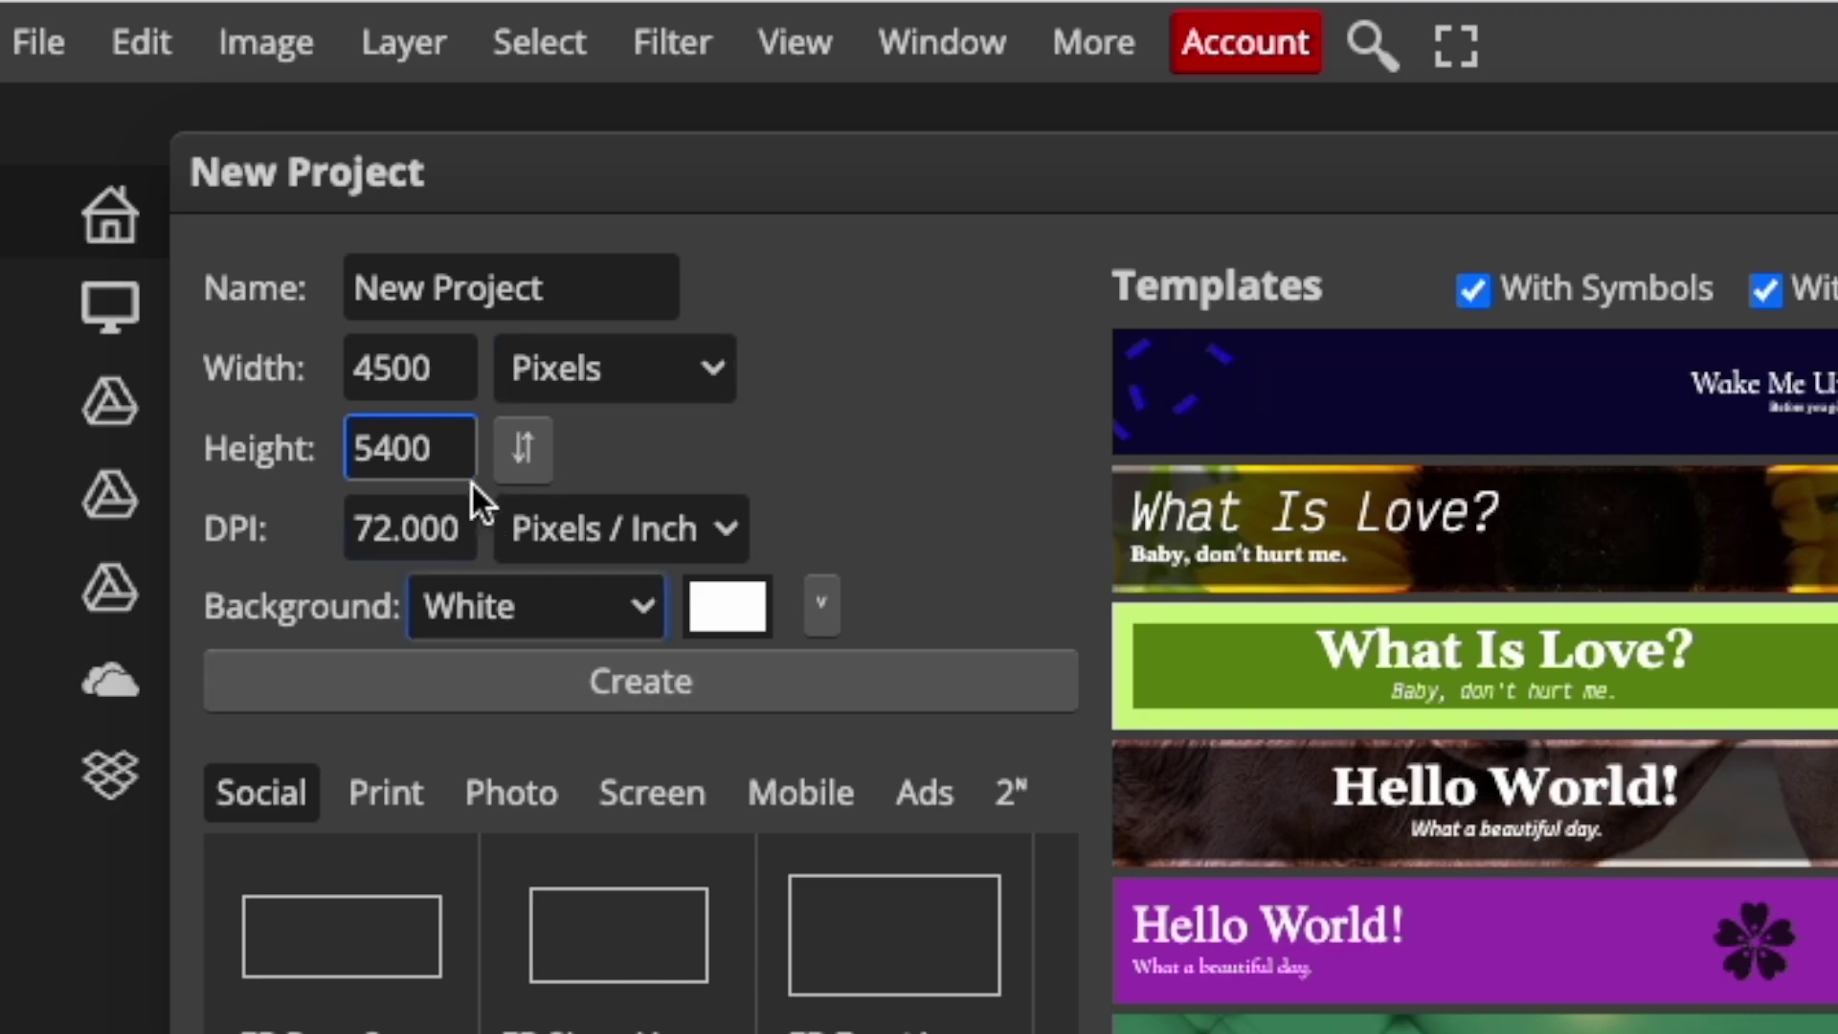
{"action": "left_click", "coordinate": [623, 681]}
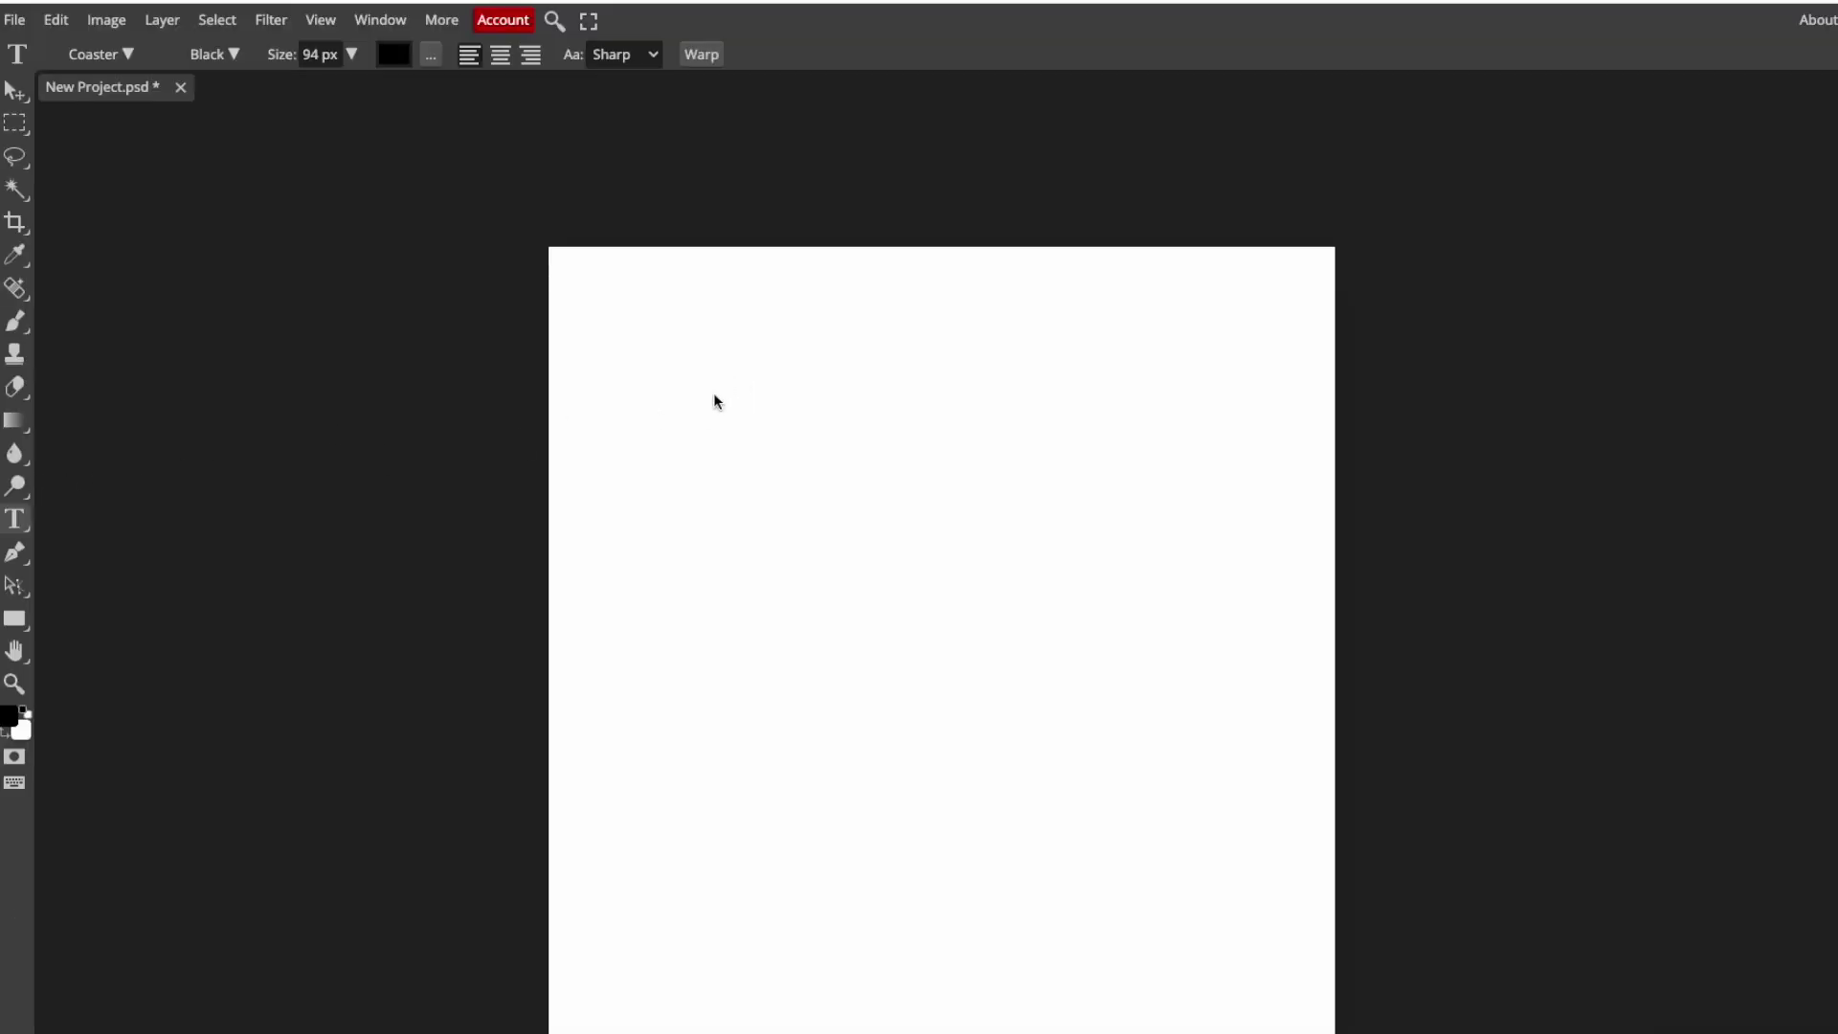
Step: Draw a text box on the blank canvas and set its font to Chango via a 'CHANG' search
{"action": "left_click_drag", "start_coordinate": [713, 392], "coordinate": [961, 557]}
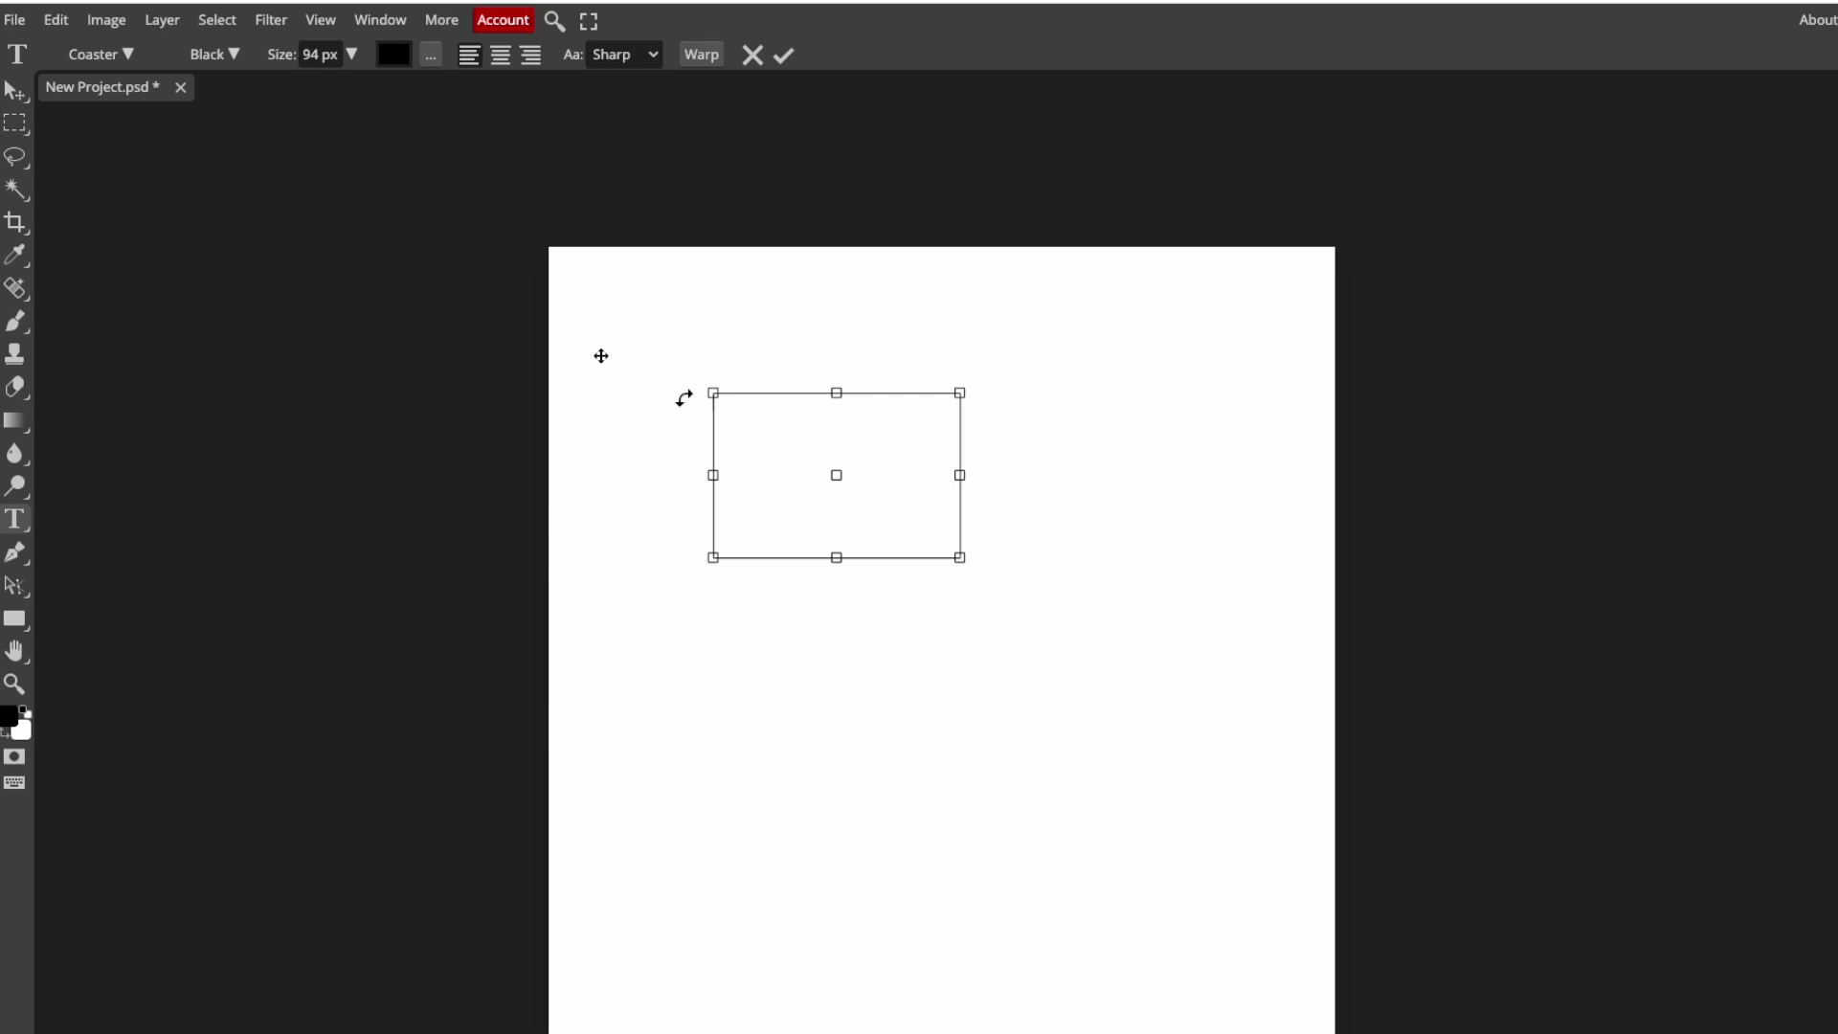
{"action": "left_click", "coordinate": [125, 53]}
{"action": "scroll", "coordinate": [144, 316], "scroll_direction": "up", "scroll_amount": 3}
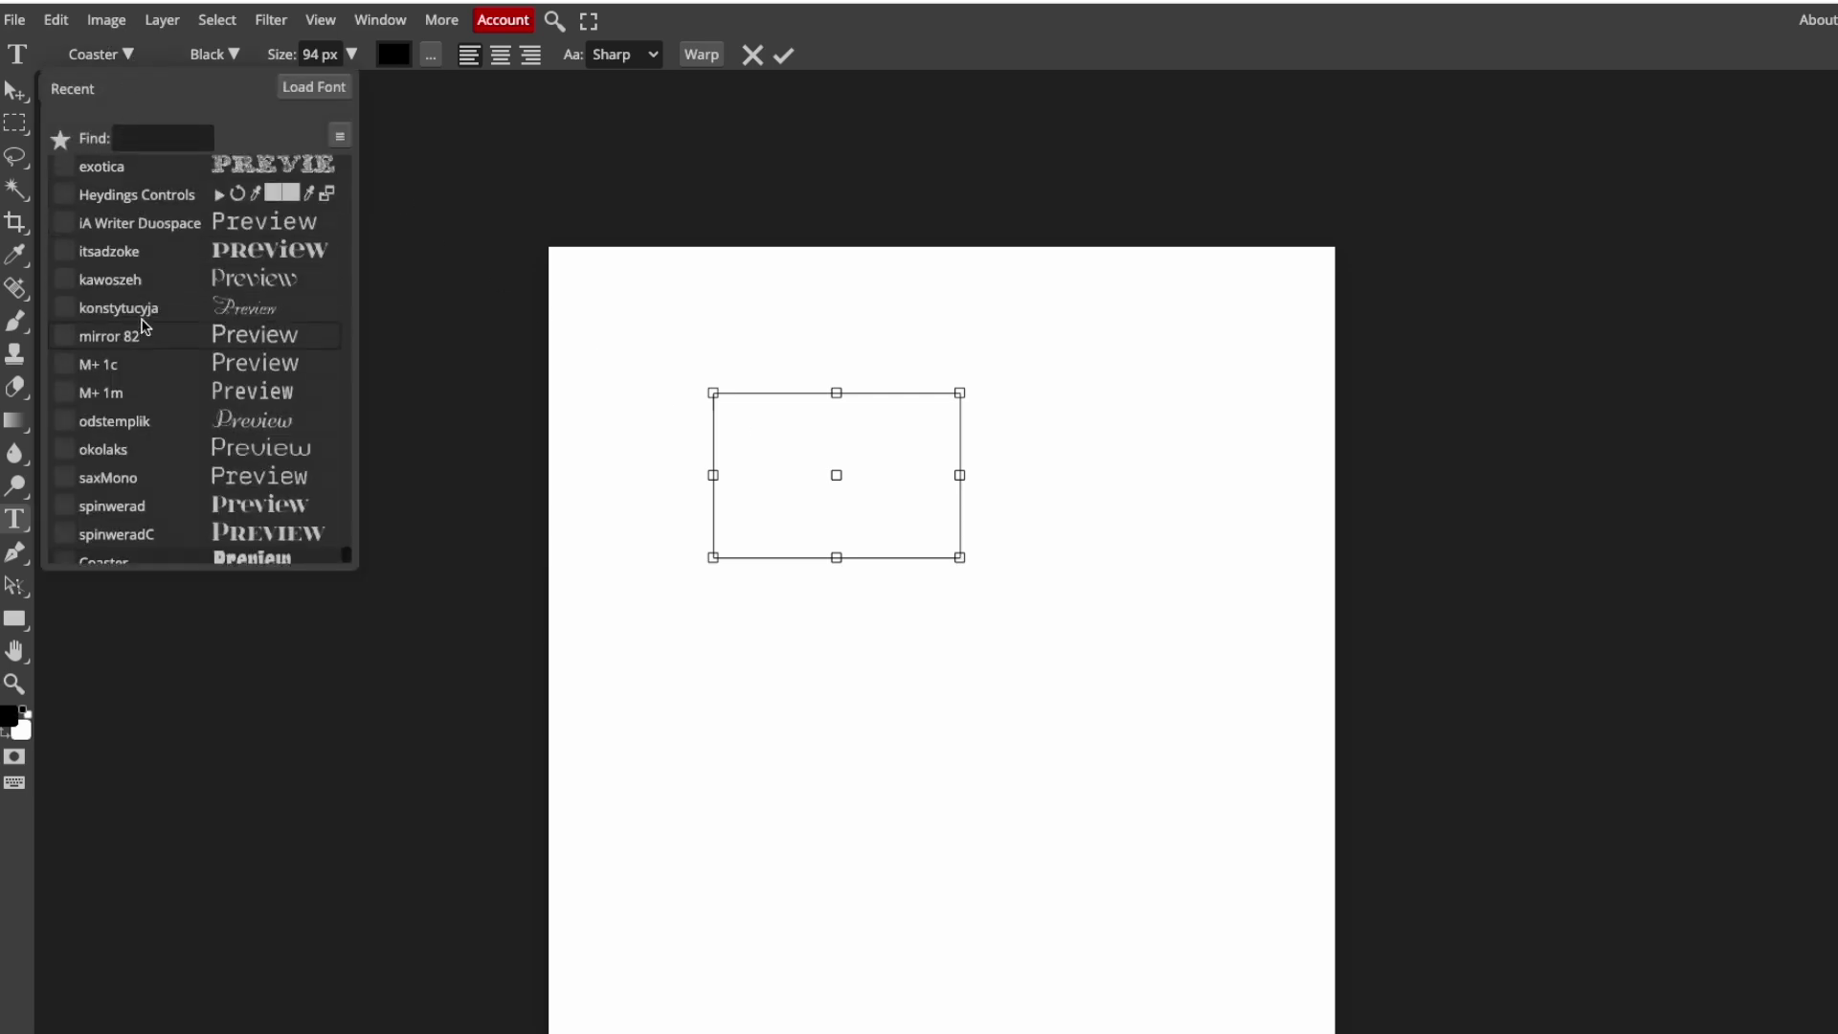
{"action": "scroll", "coordinate": [144, 326], "scroll_direction": "up", "scroll_amount": 3}
{"action": "scroll", "coordinate": [155, 344], "scroll_direction": "up", "scroll_amount": 3}
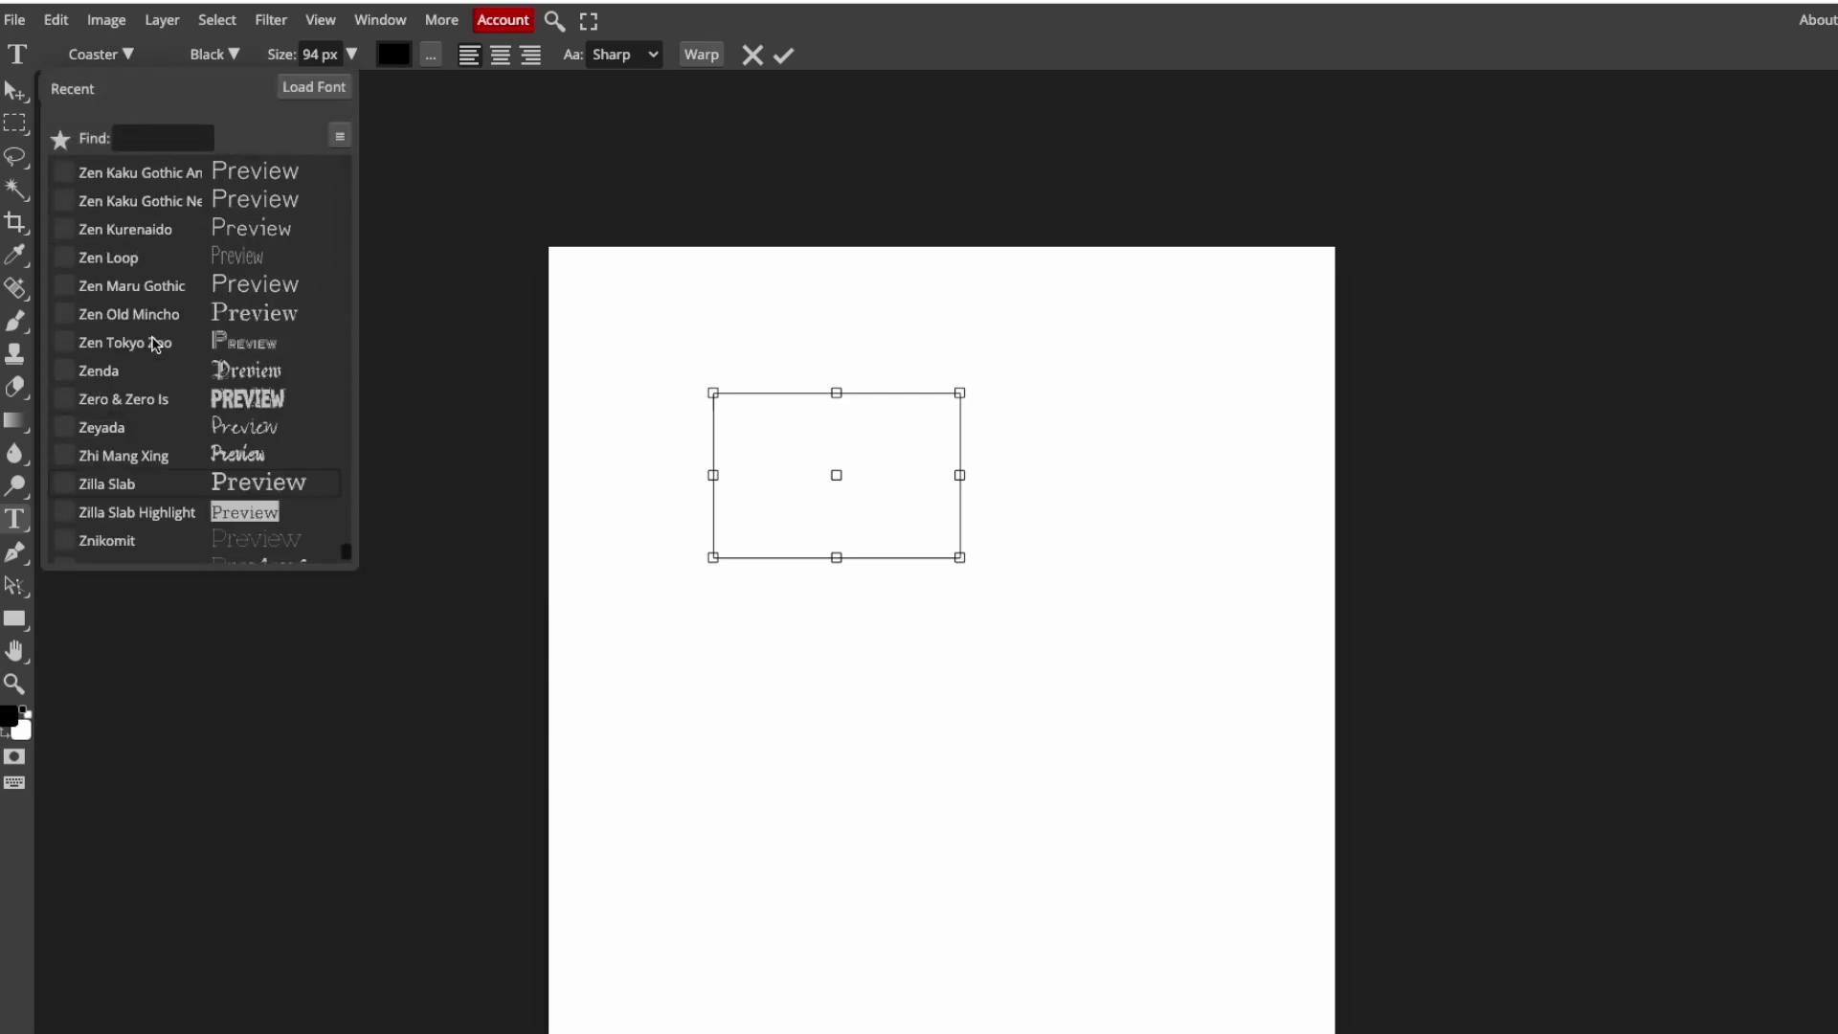
{"action": "left_click", "coordinate": [139, 137]}
{"action": "type", "text": "CHANG"}
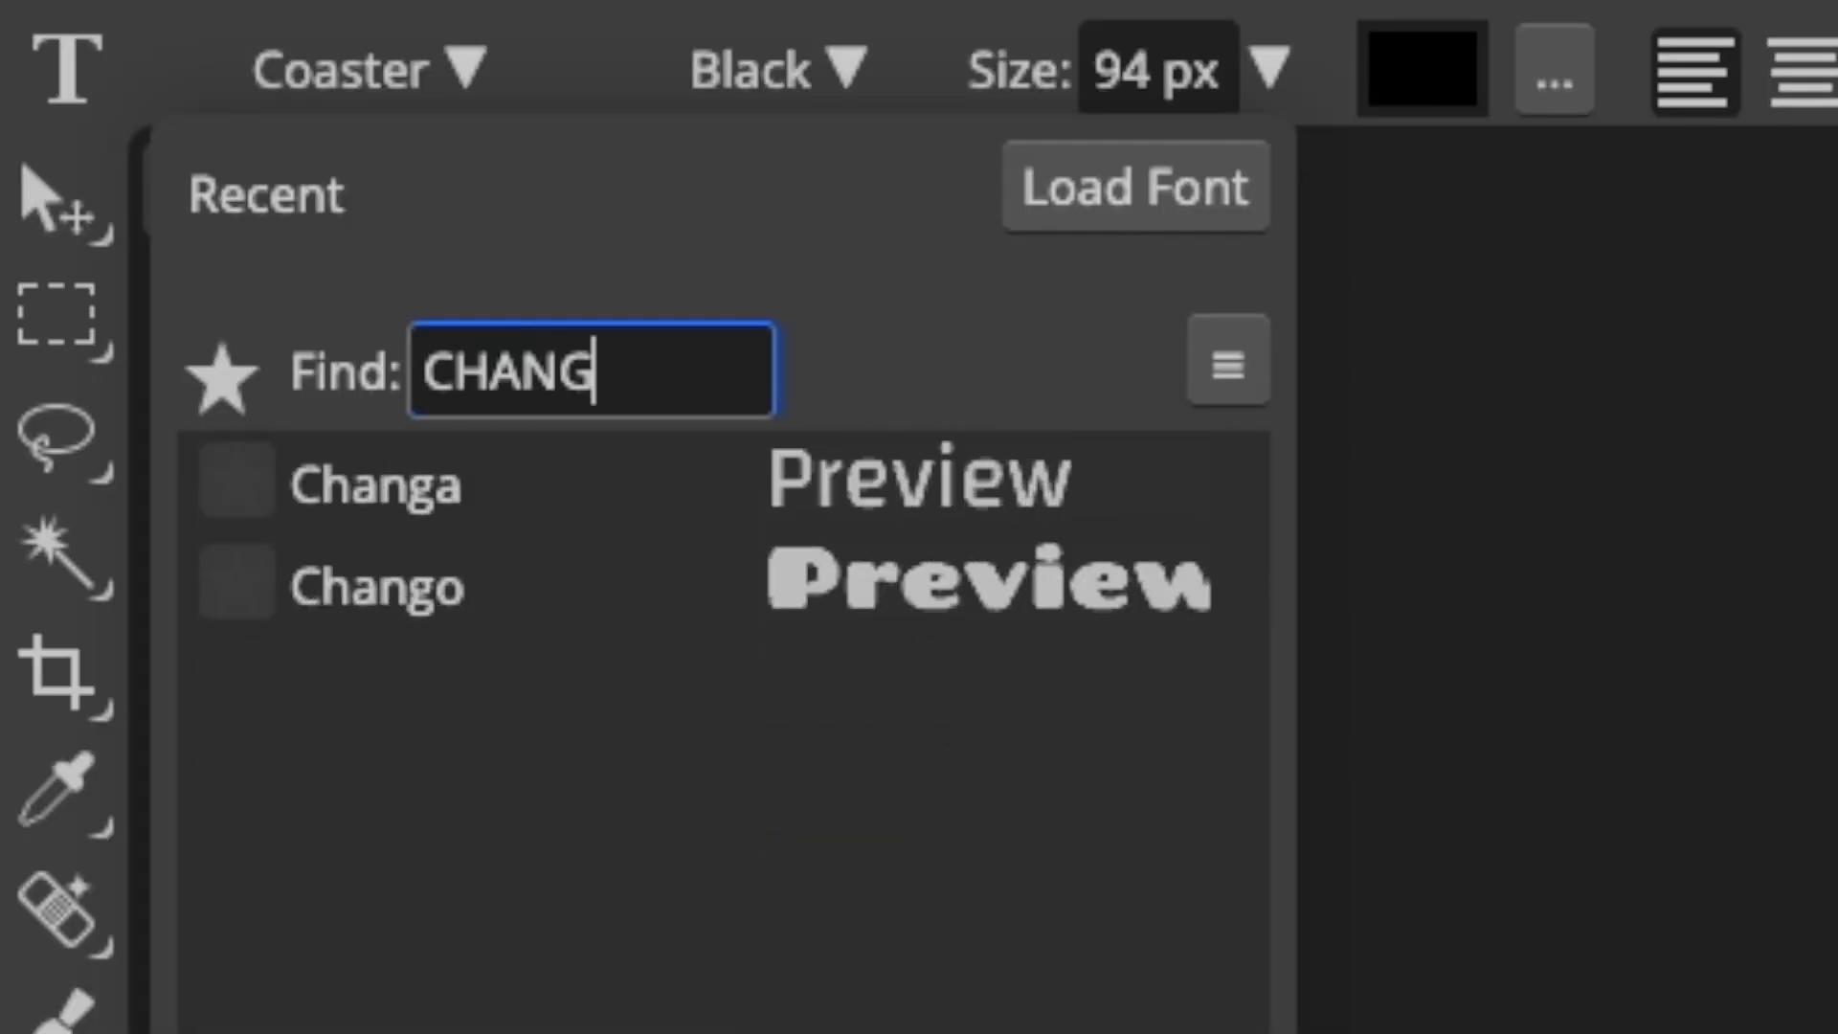
{"action": "left_click", "coordinate": [620, 554]}
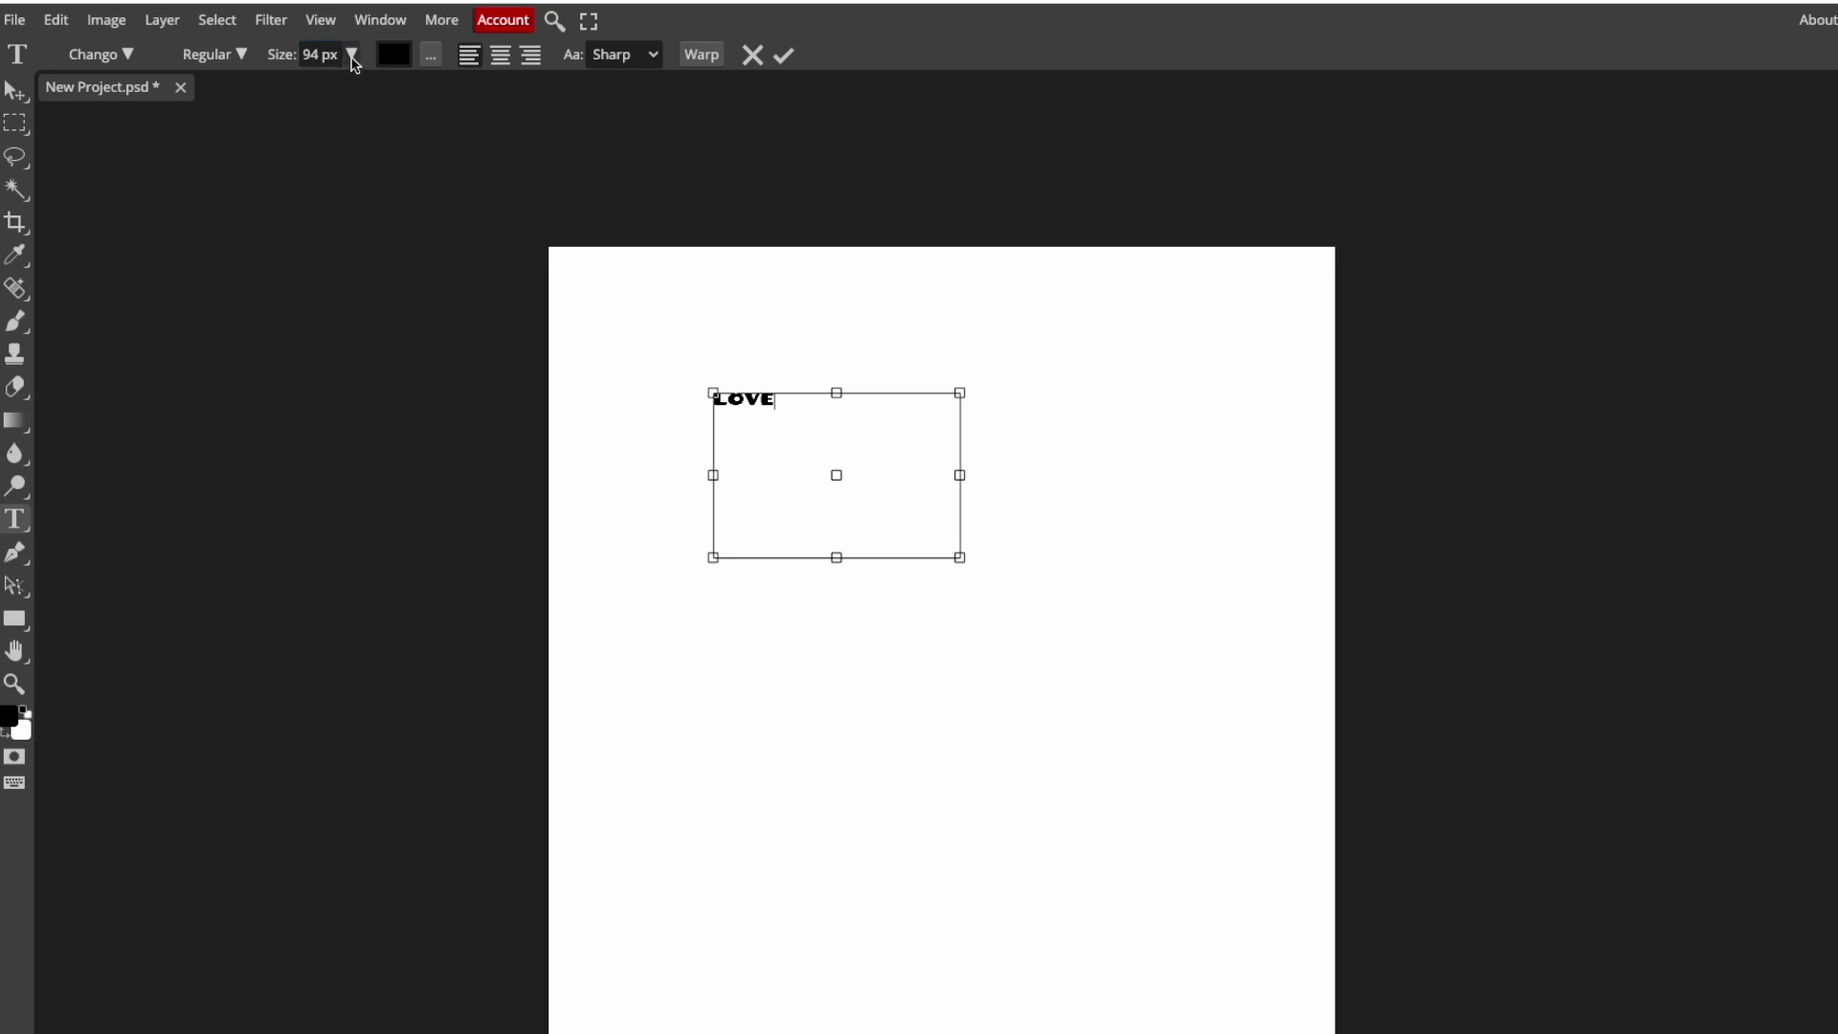
Step: Select LOVE and raise its text size to 300 px
{"action": "double_click", "coordinate": [736, 398]}
{"action": "left_click", "coordinate": [352, 55]}
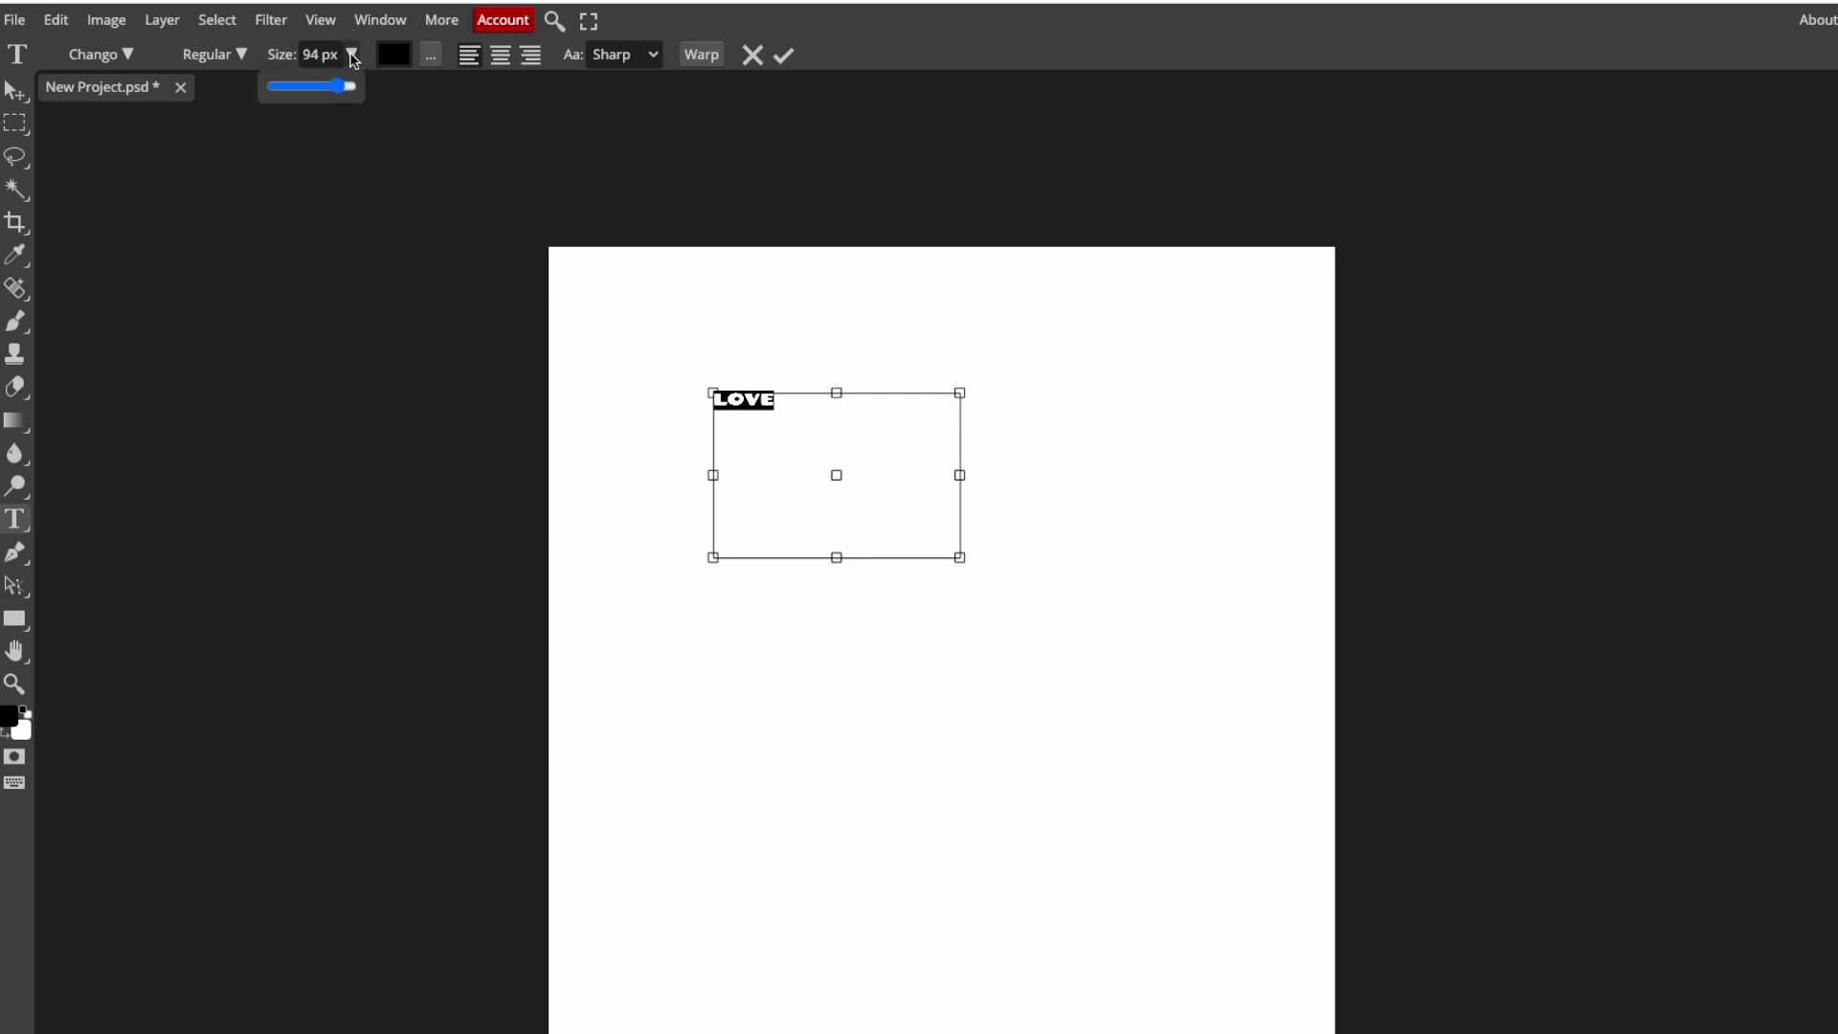
{"action": "left_click_drag", "start_coordinate": [350, 86], "coordinate": [410, 99]}
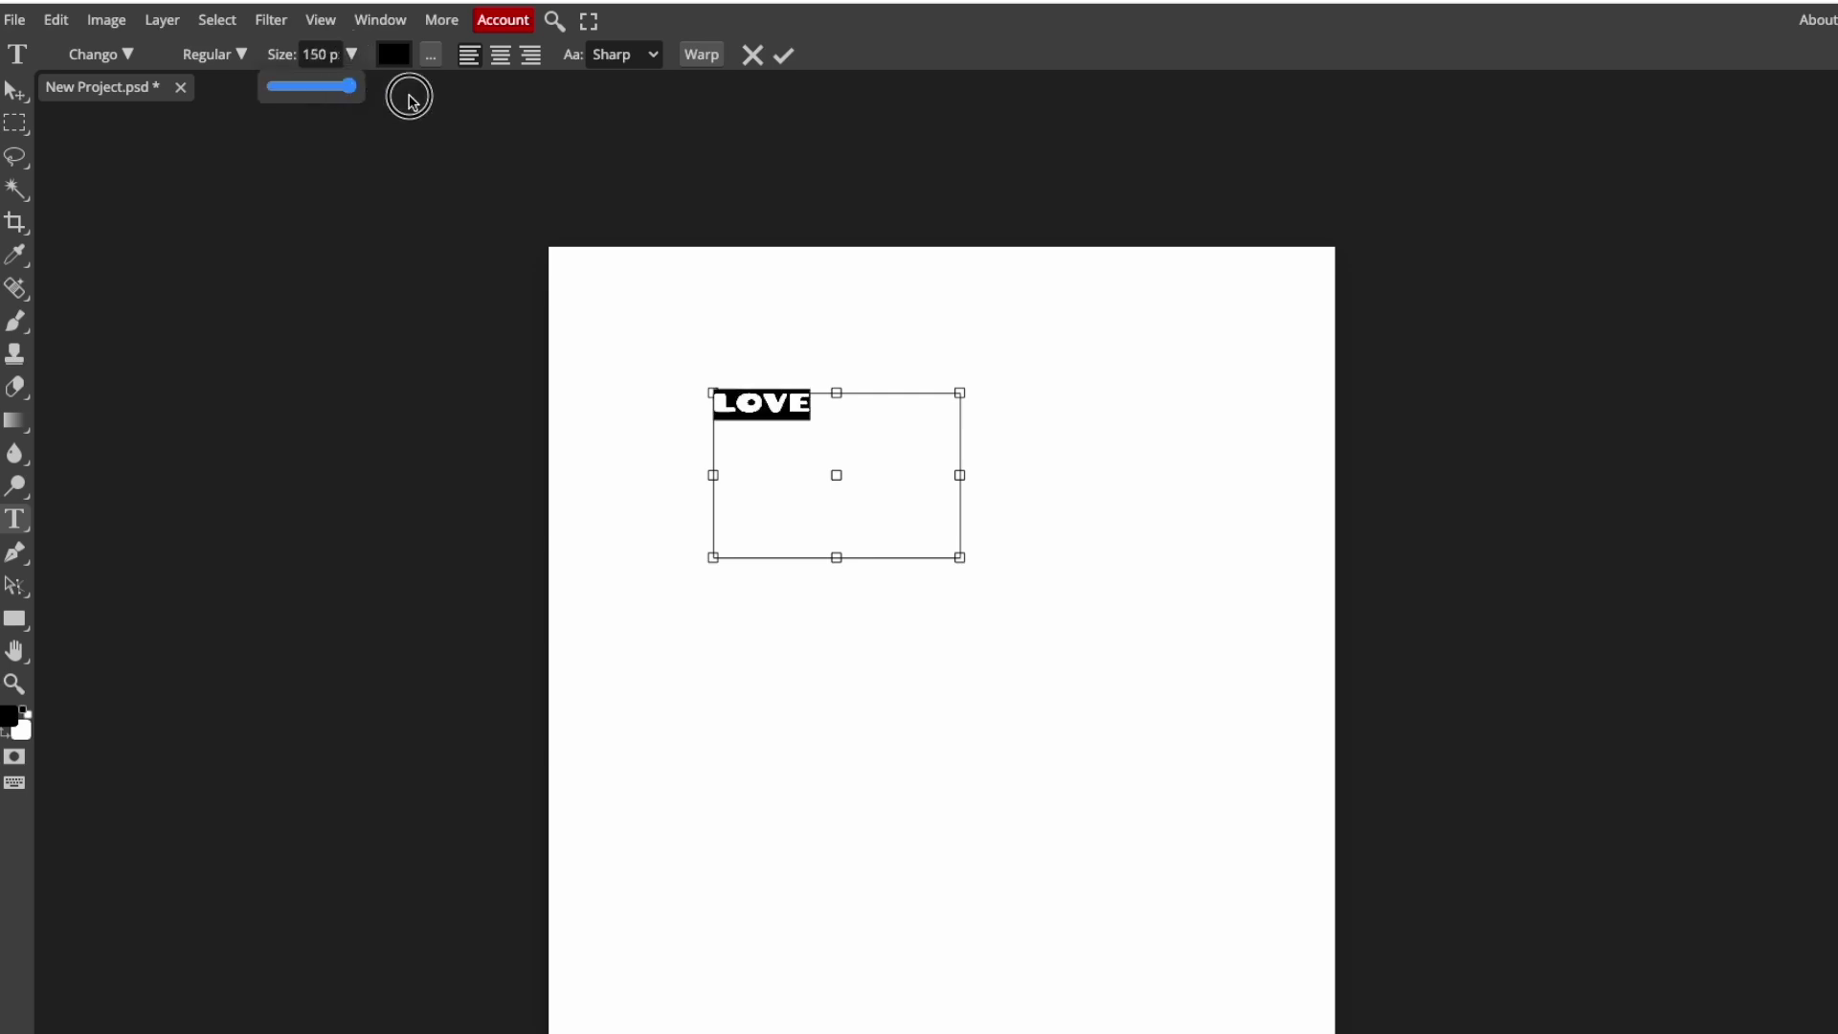
{"action": "left_click", "coordinate": [315, 55]}
{"action": "type", "text": "30"}
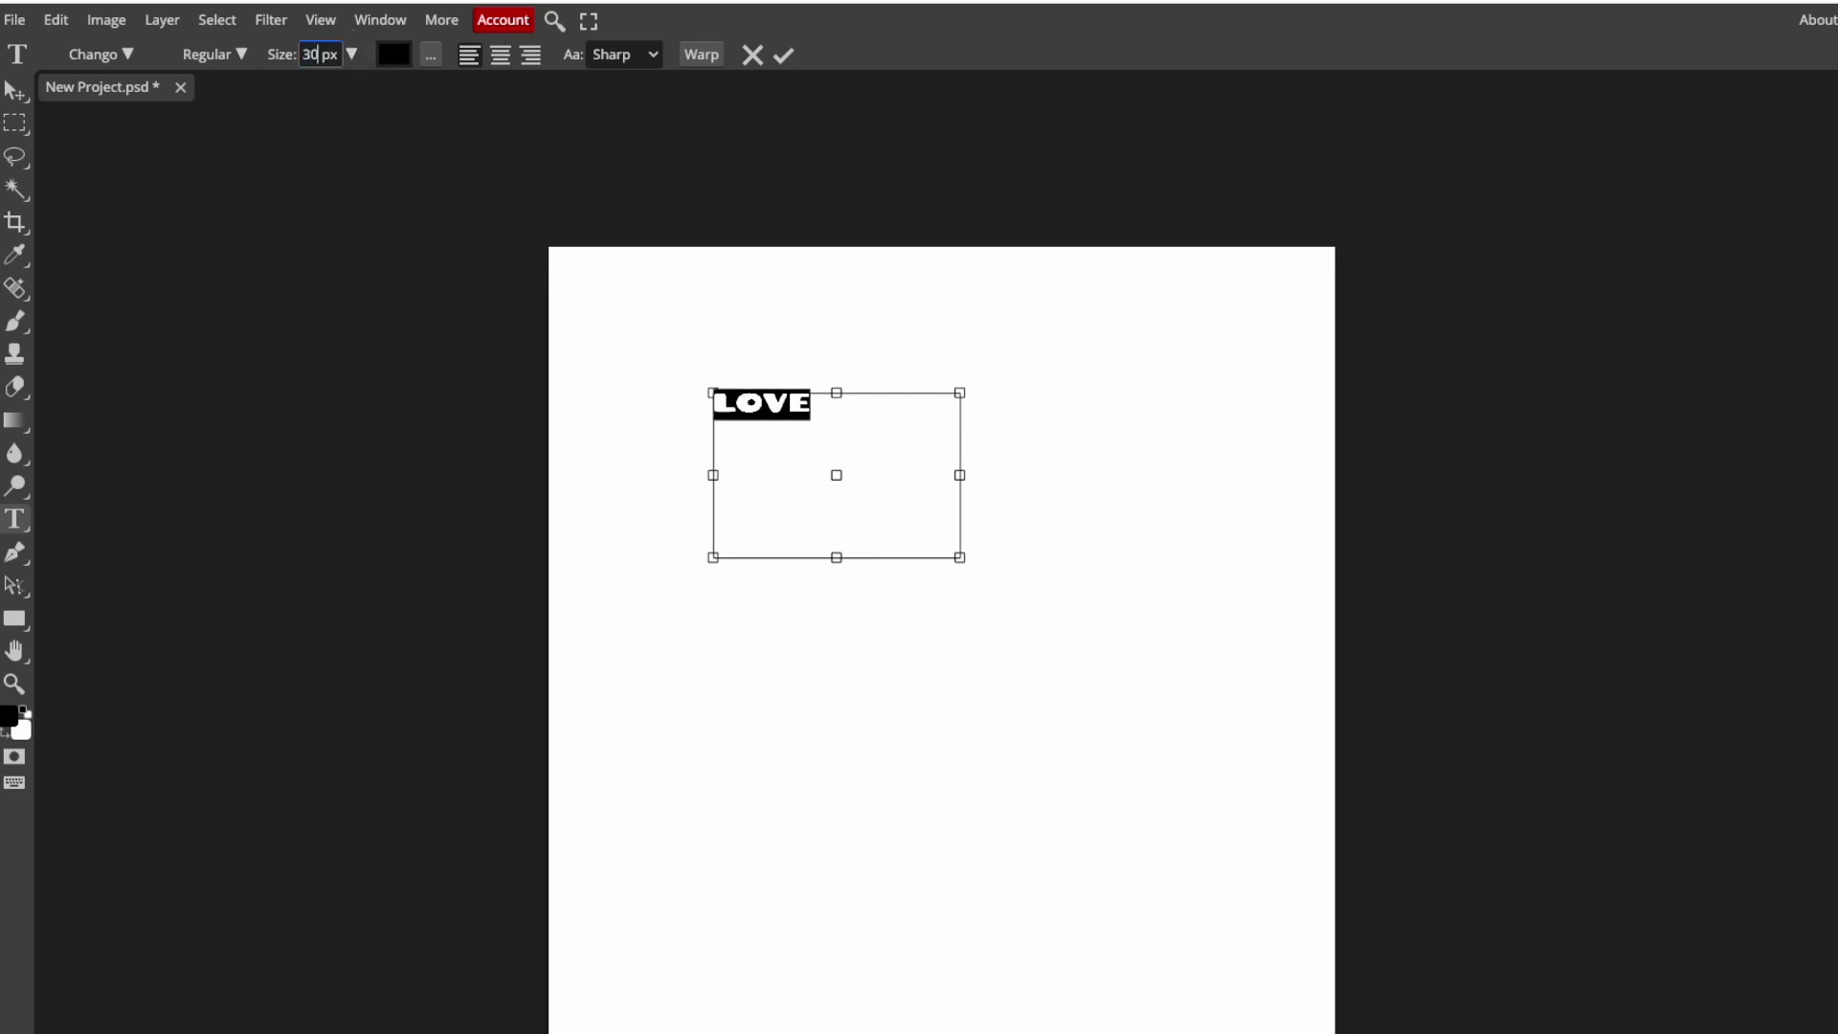
{"action": "type", "text": "0"}
{"action": "key", "text": "Return"}
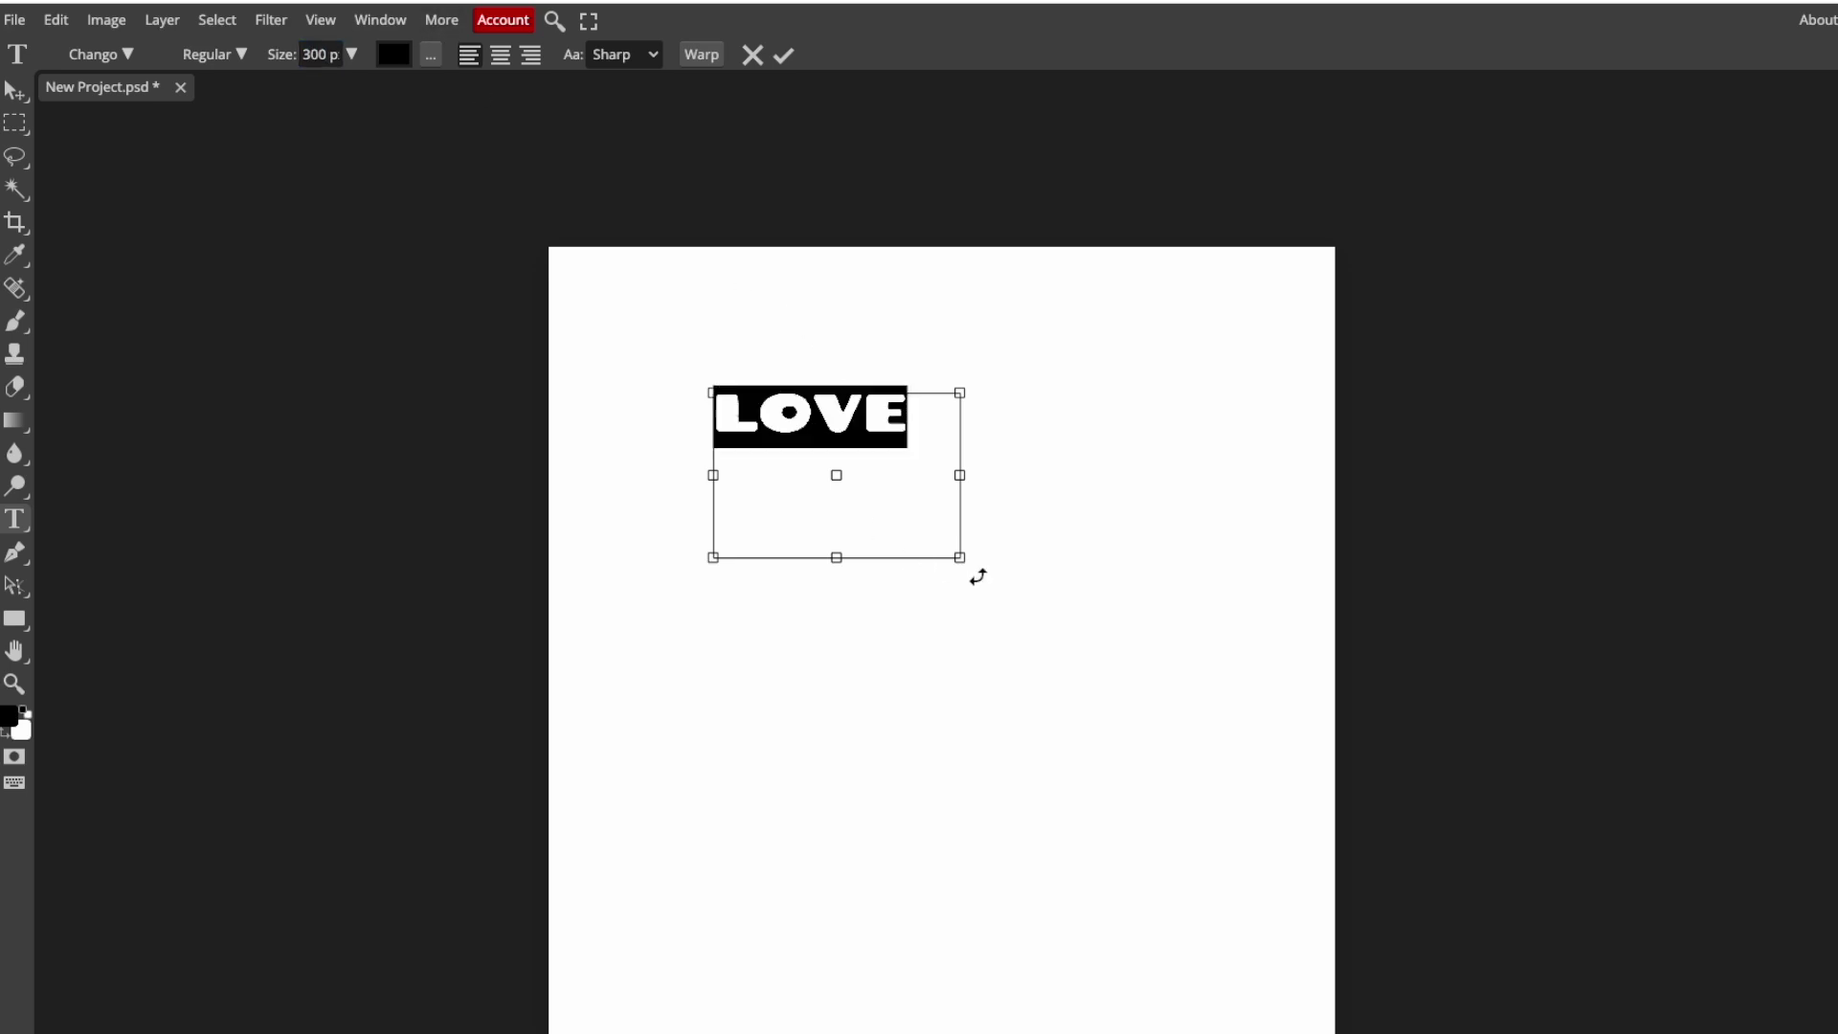
Step: Nudge LOVE slightly left and down, then increase its size to 600 px
{"action": "left_click", "coordinate": [14, 90]}
{"action": "mouse_move", "coordinate": [870, 428]}
{"action": "left_mouse_down"}
{"action": "mouse_move", "coordinate": [1008, 455]}
{"action": "mouse_move", "coordinate": [928, 435]}
{"action": "mouse_move", "coordinate": [854, 447]}
{"action": "left_mouse_up"}
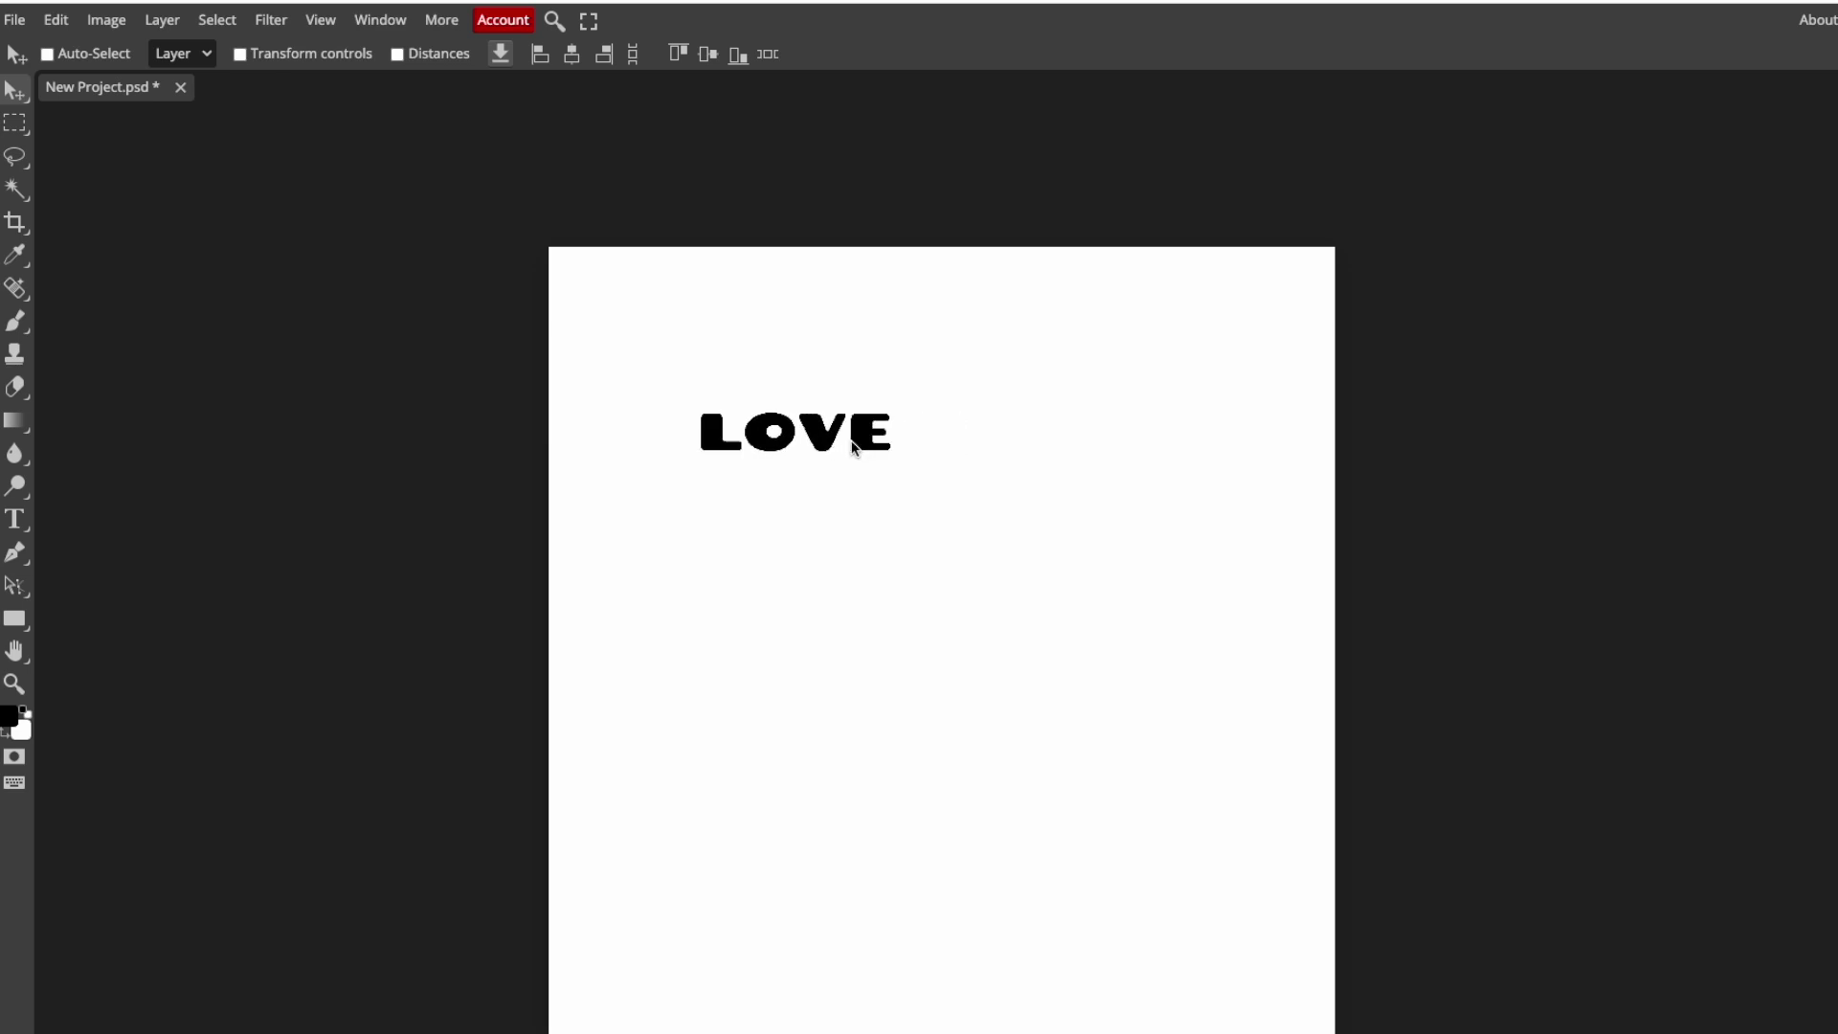
{"action": "key", "text": "t"}
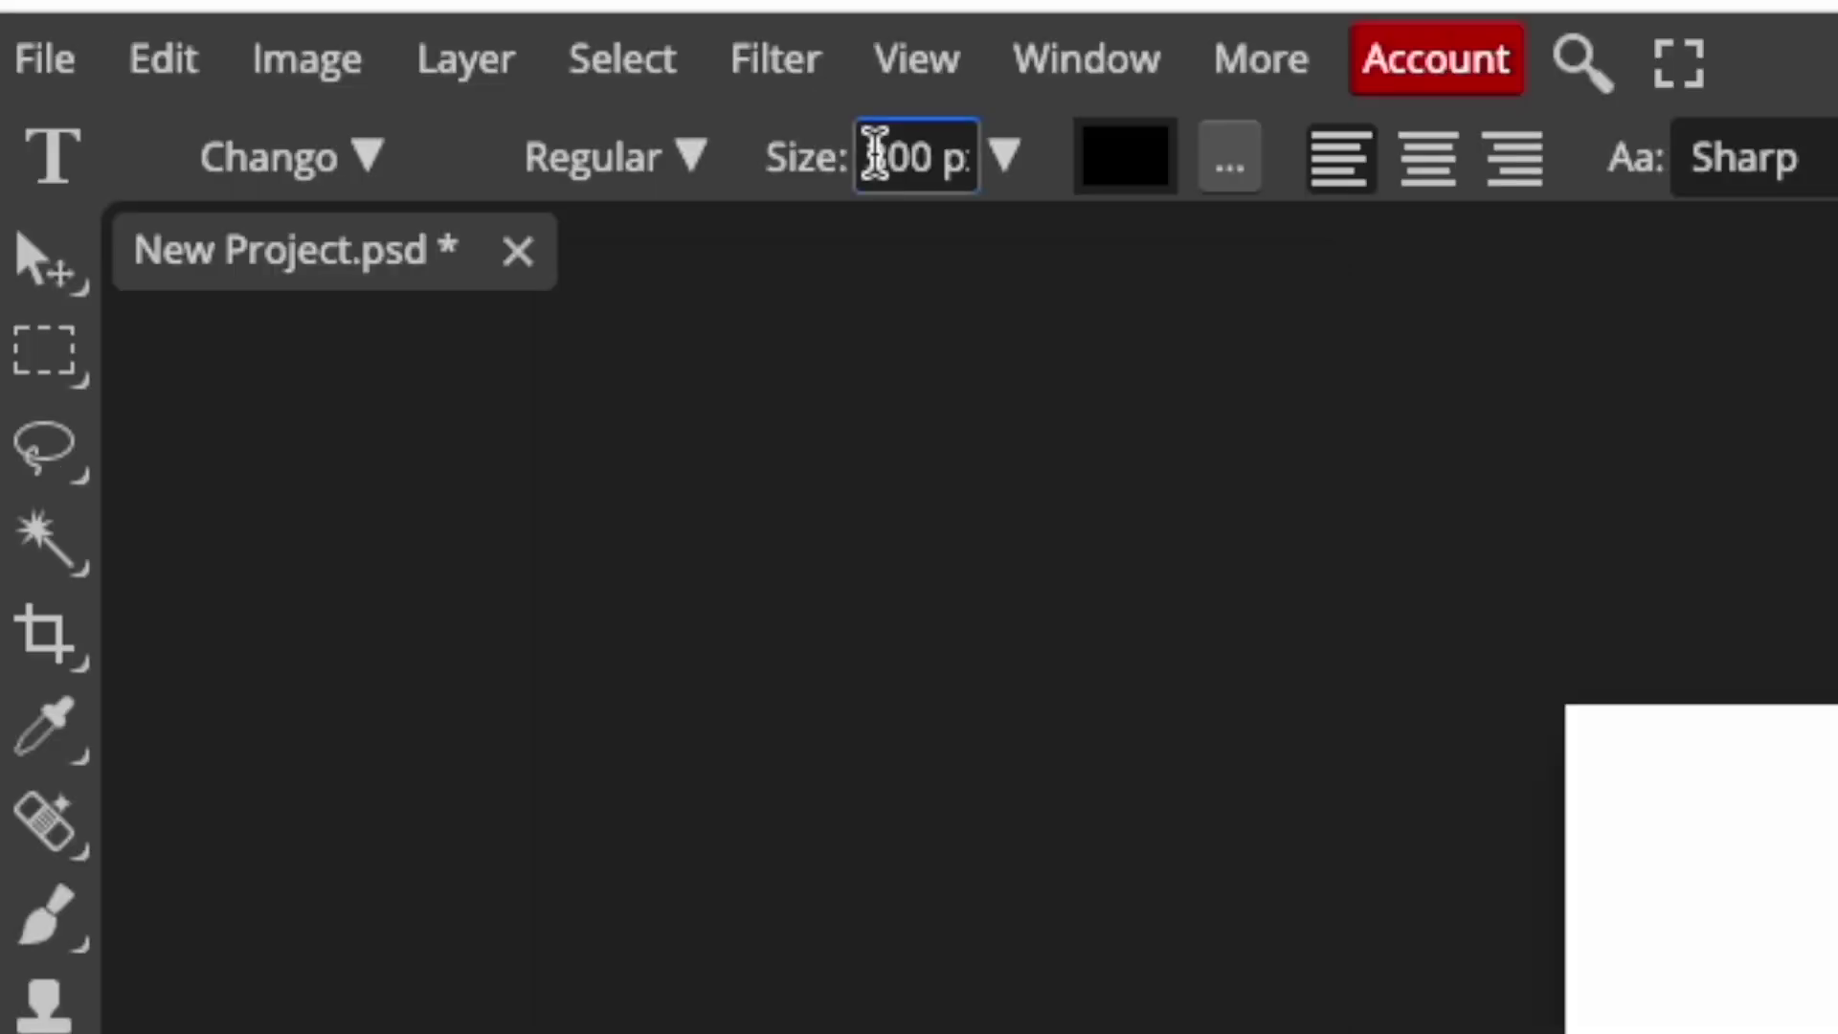
{"action": "double_click", "coordinate": [309, 54]}
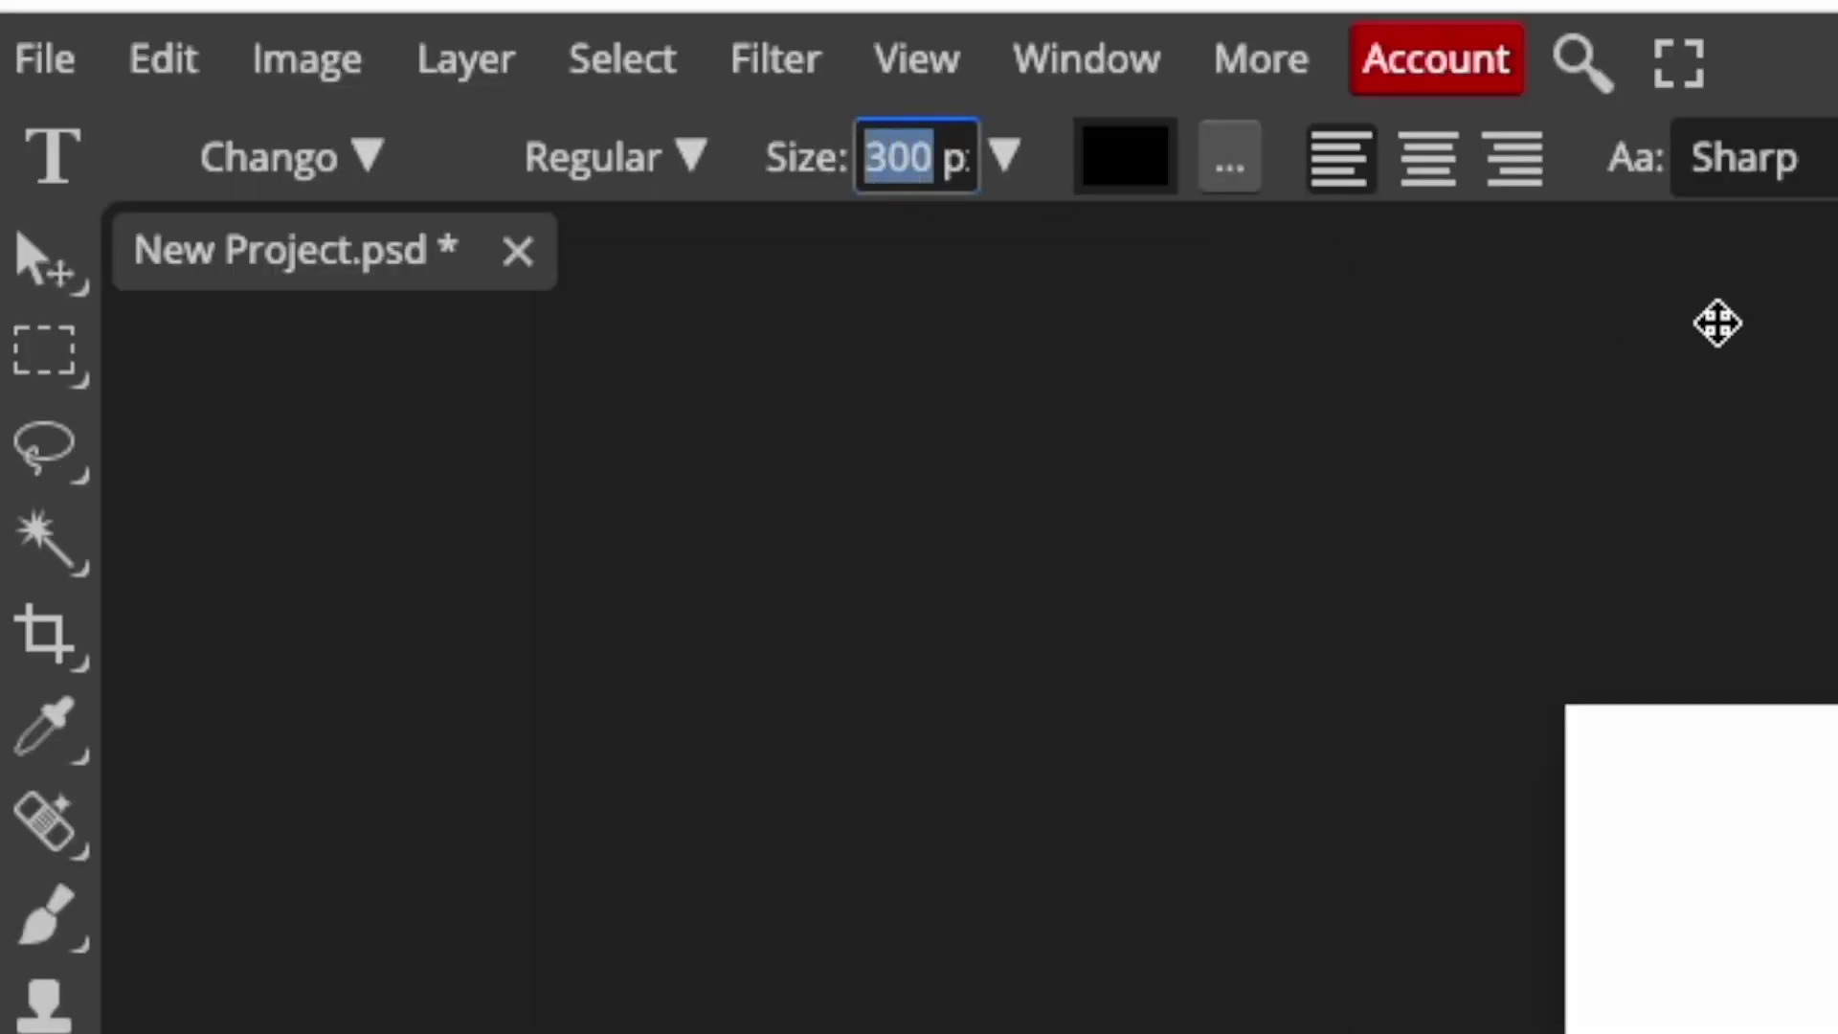
{"action": "type", "text": "600"}
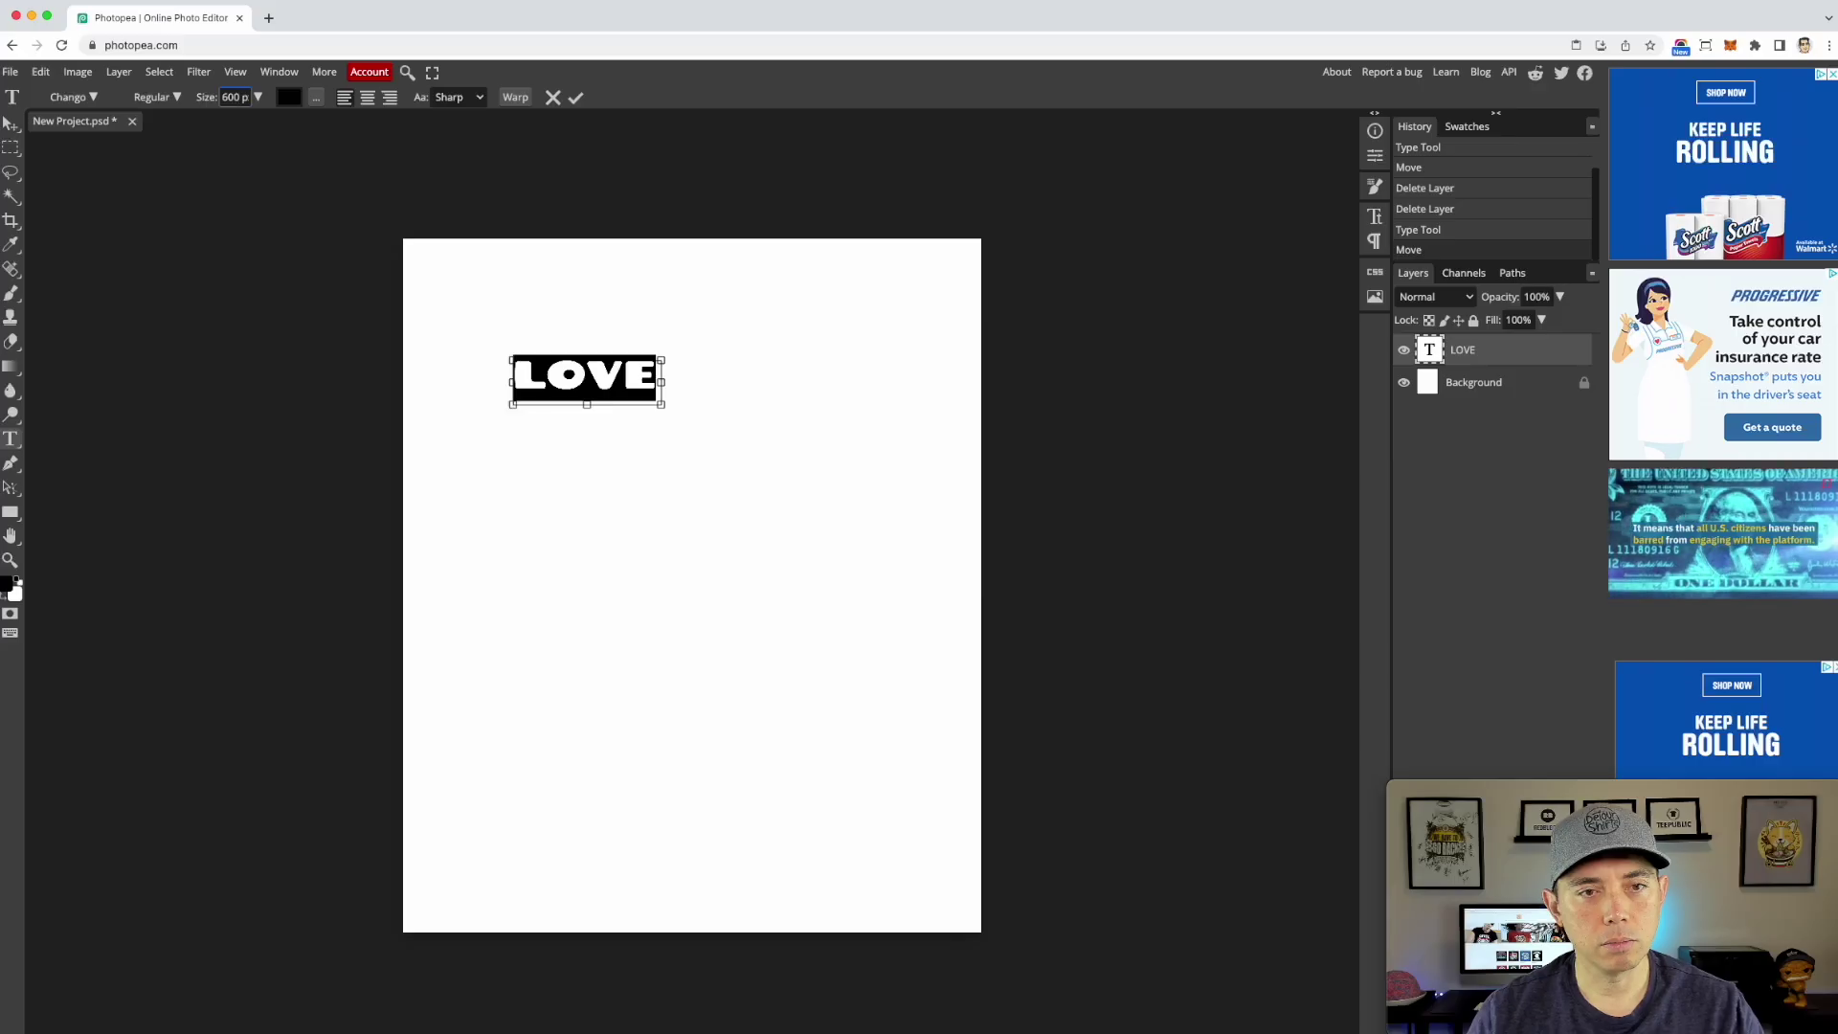
{"action": "key", "text": "Return"}
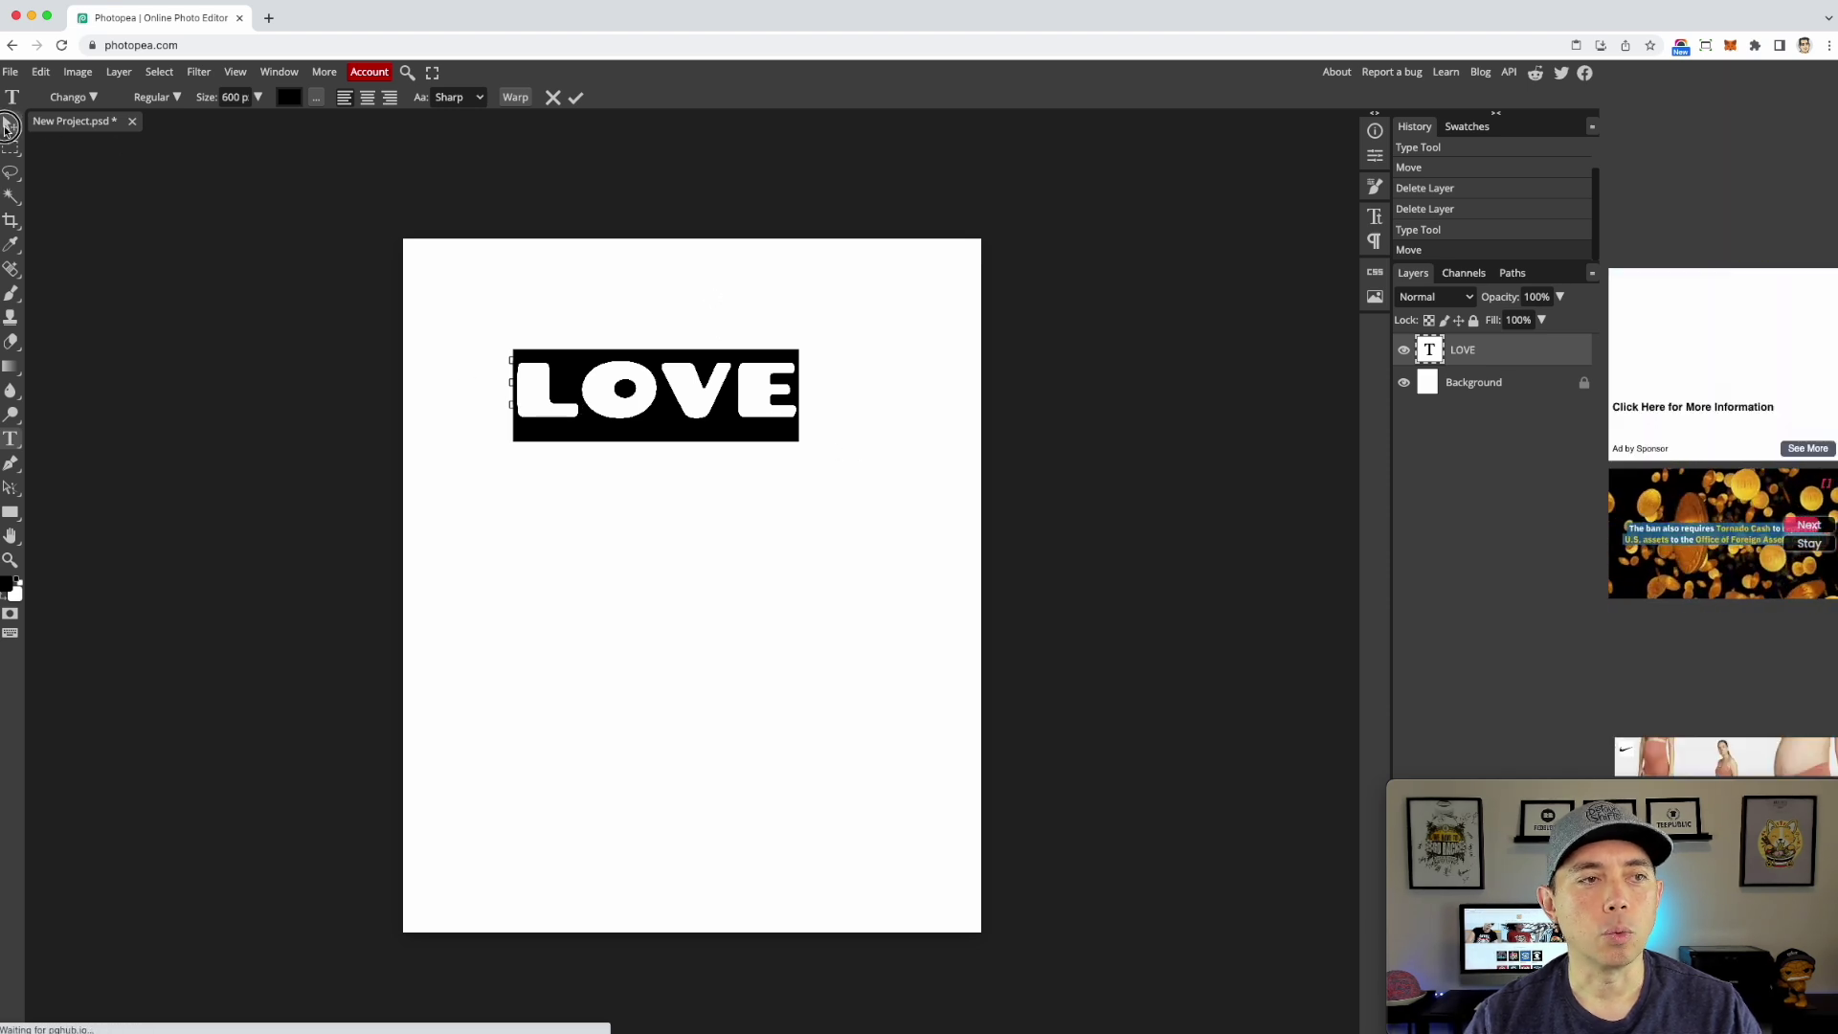
Step: Commit the 600 px text and widen its box so LOVE fits on one line
{"action": "key", "text": "ctrl+Return"}
{"action": "key", "text": "v"}
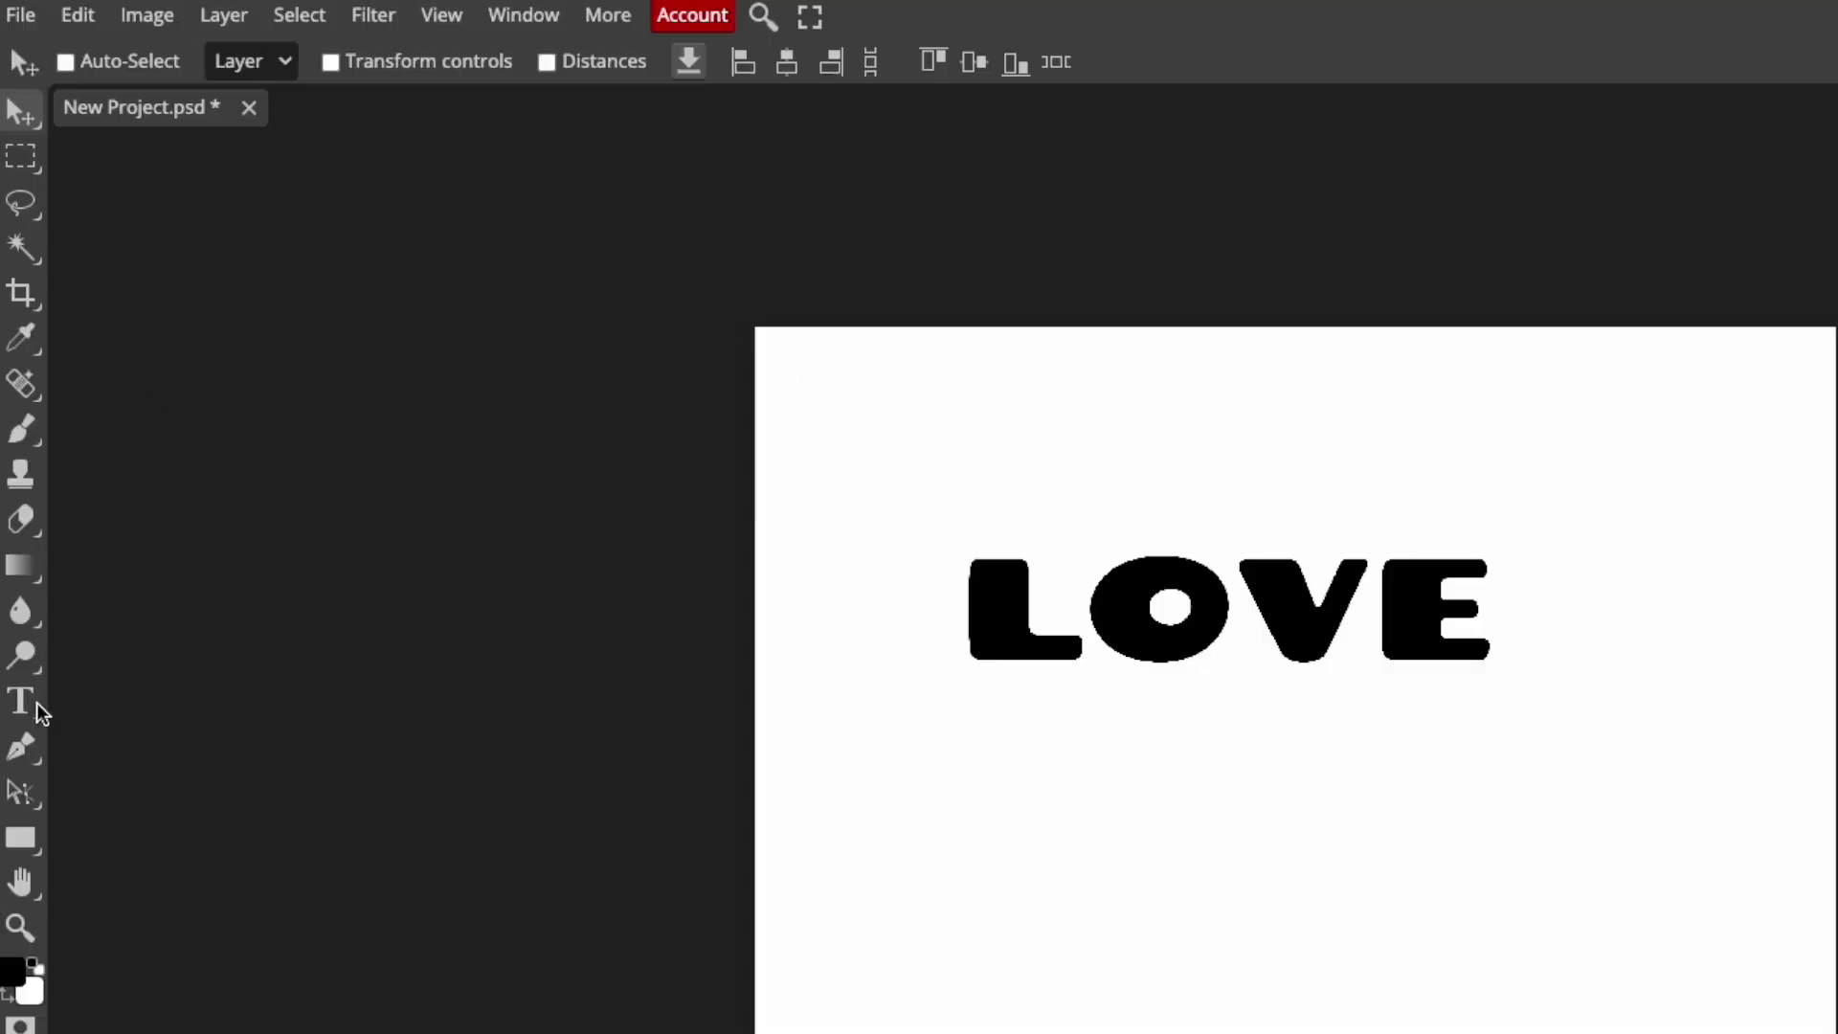
{"action": "left_click", "coordinate": [10, 438]}
{"action": "left_click", "coordinate": [631, 389]}
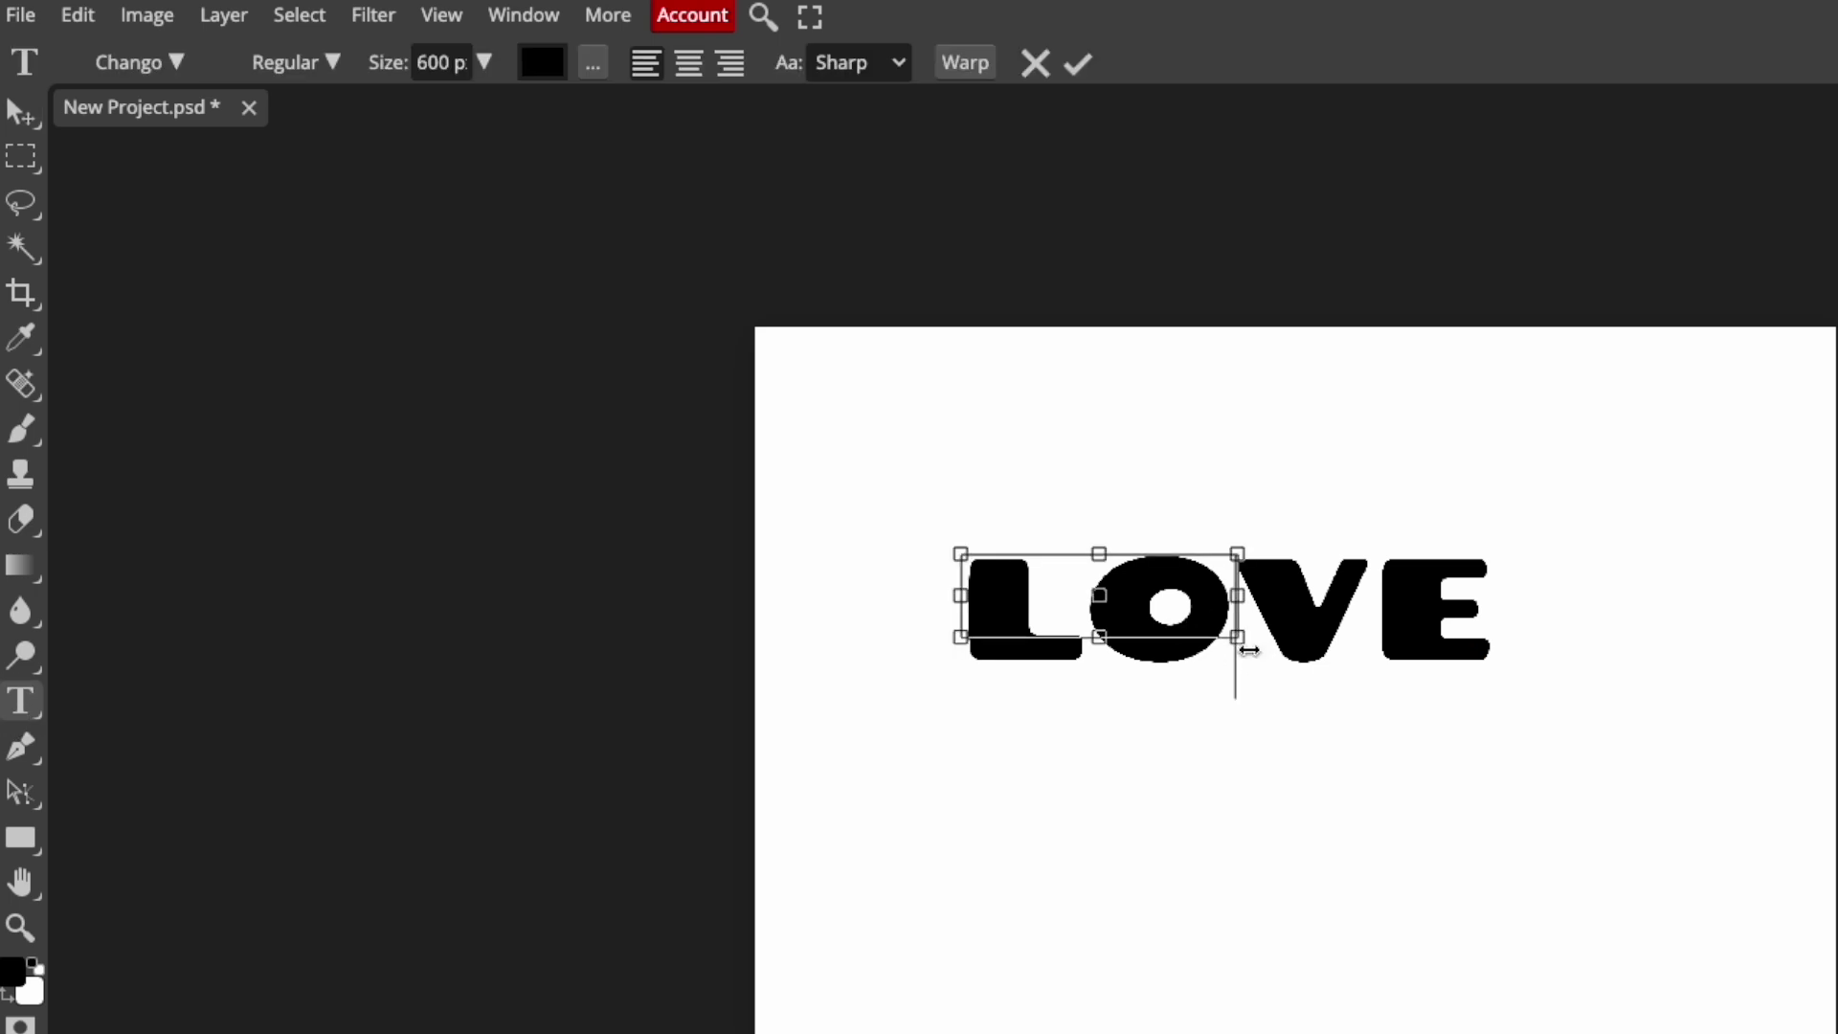
{"action": "left_click_drag", "start_coordinate": [1238, 638], "coordinate": [1503, 698]}
{"action": "double_click", "coordinate": [1284, 613]}
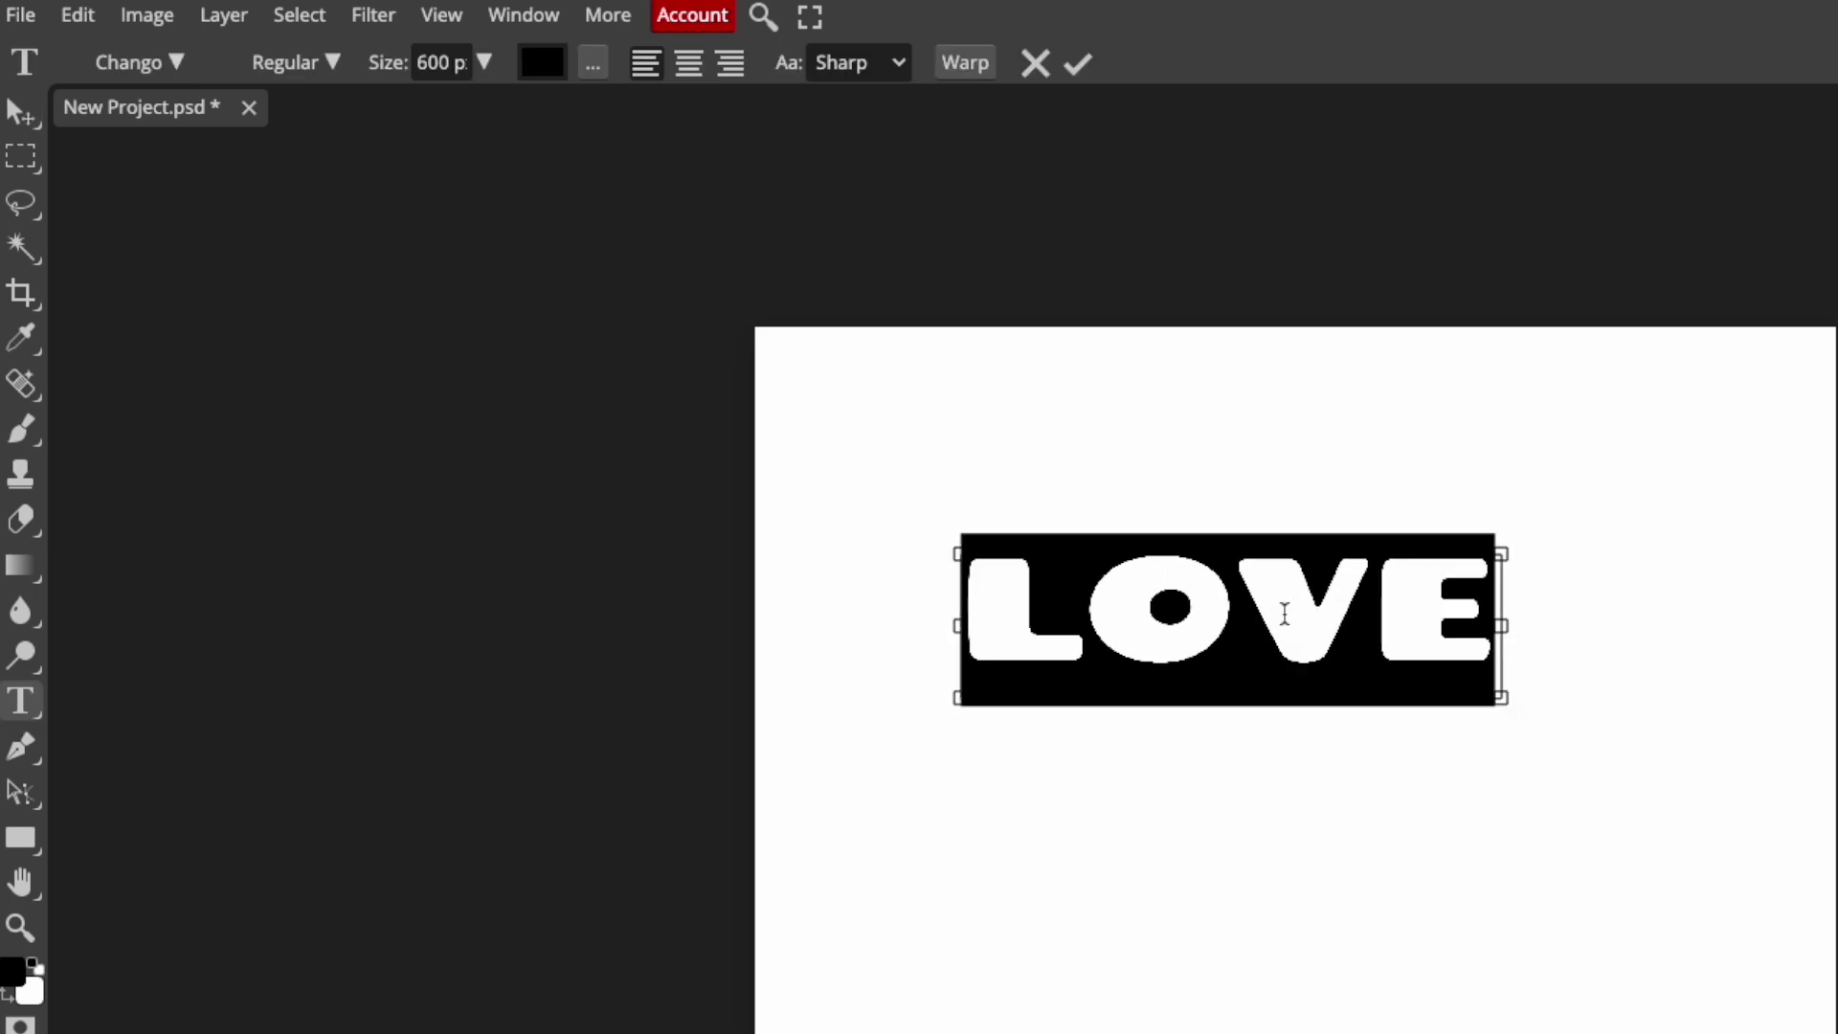
{"action": "left_click", "coordinate": [1266, 600]}
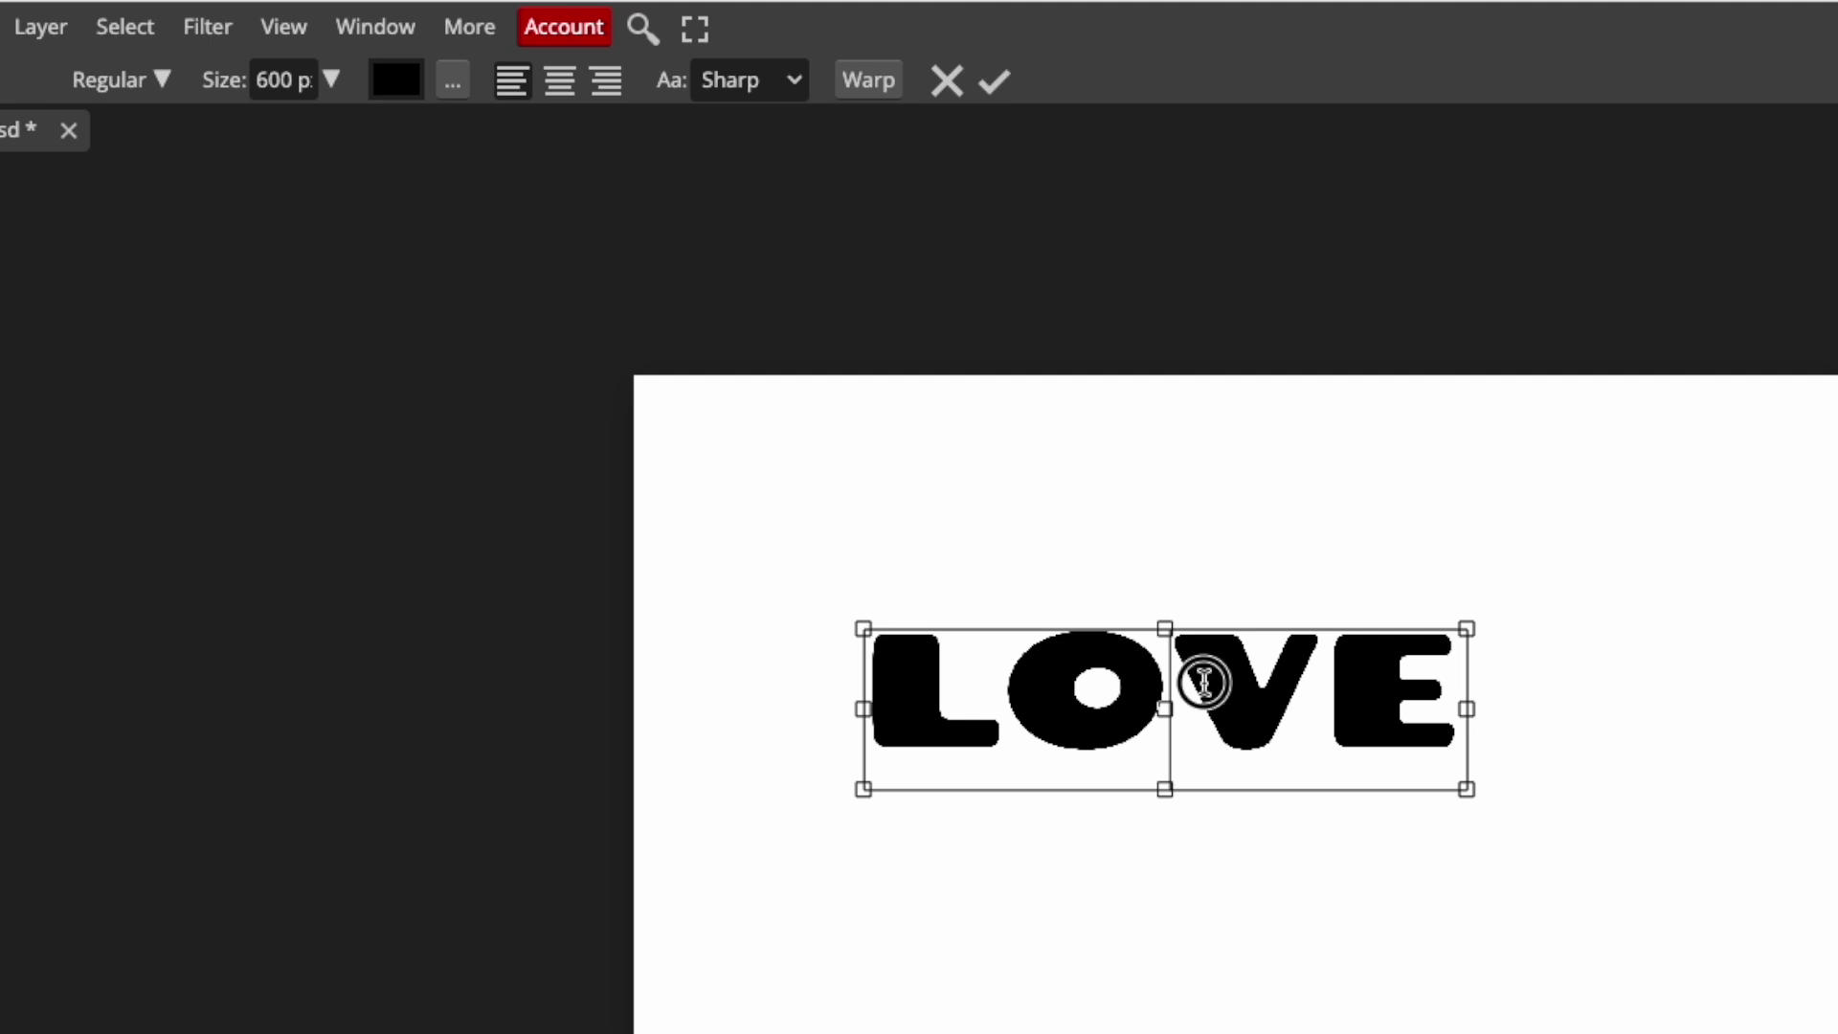
{"action": "double_click", "coordinate": [1206, 682]}
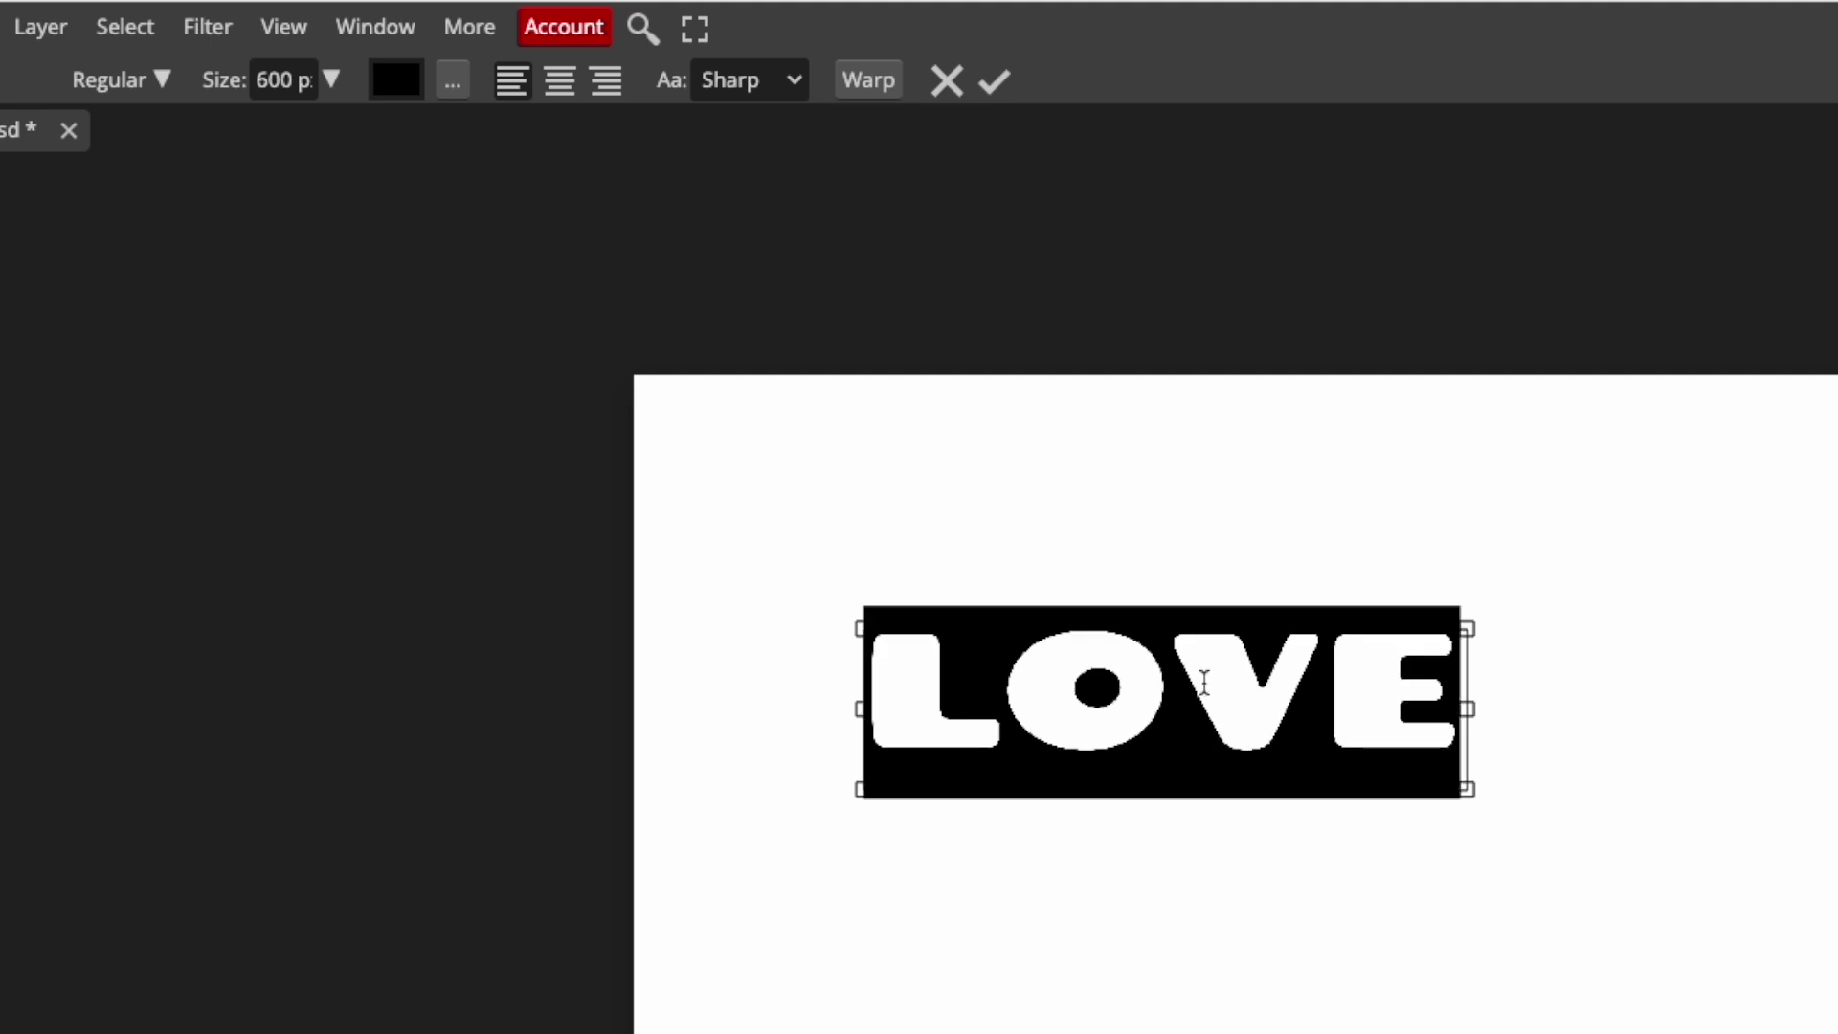
{"action": "left_click", "coordinate": [861, 83]}
{"action": "left_click", "coordinate": [216, 341]}
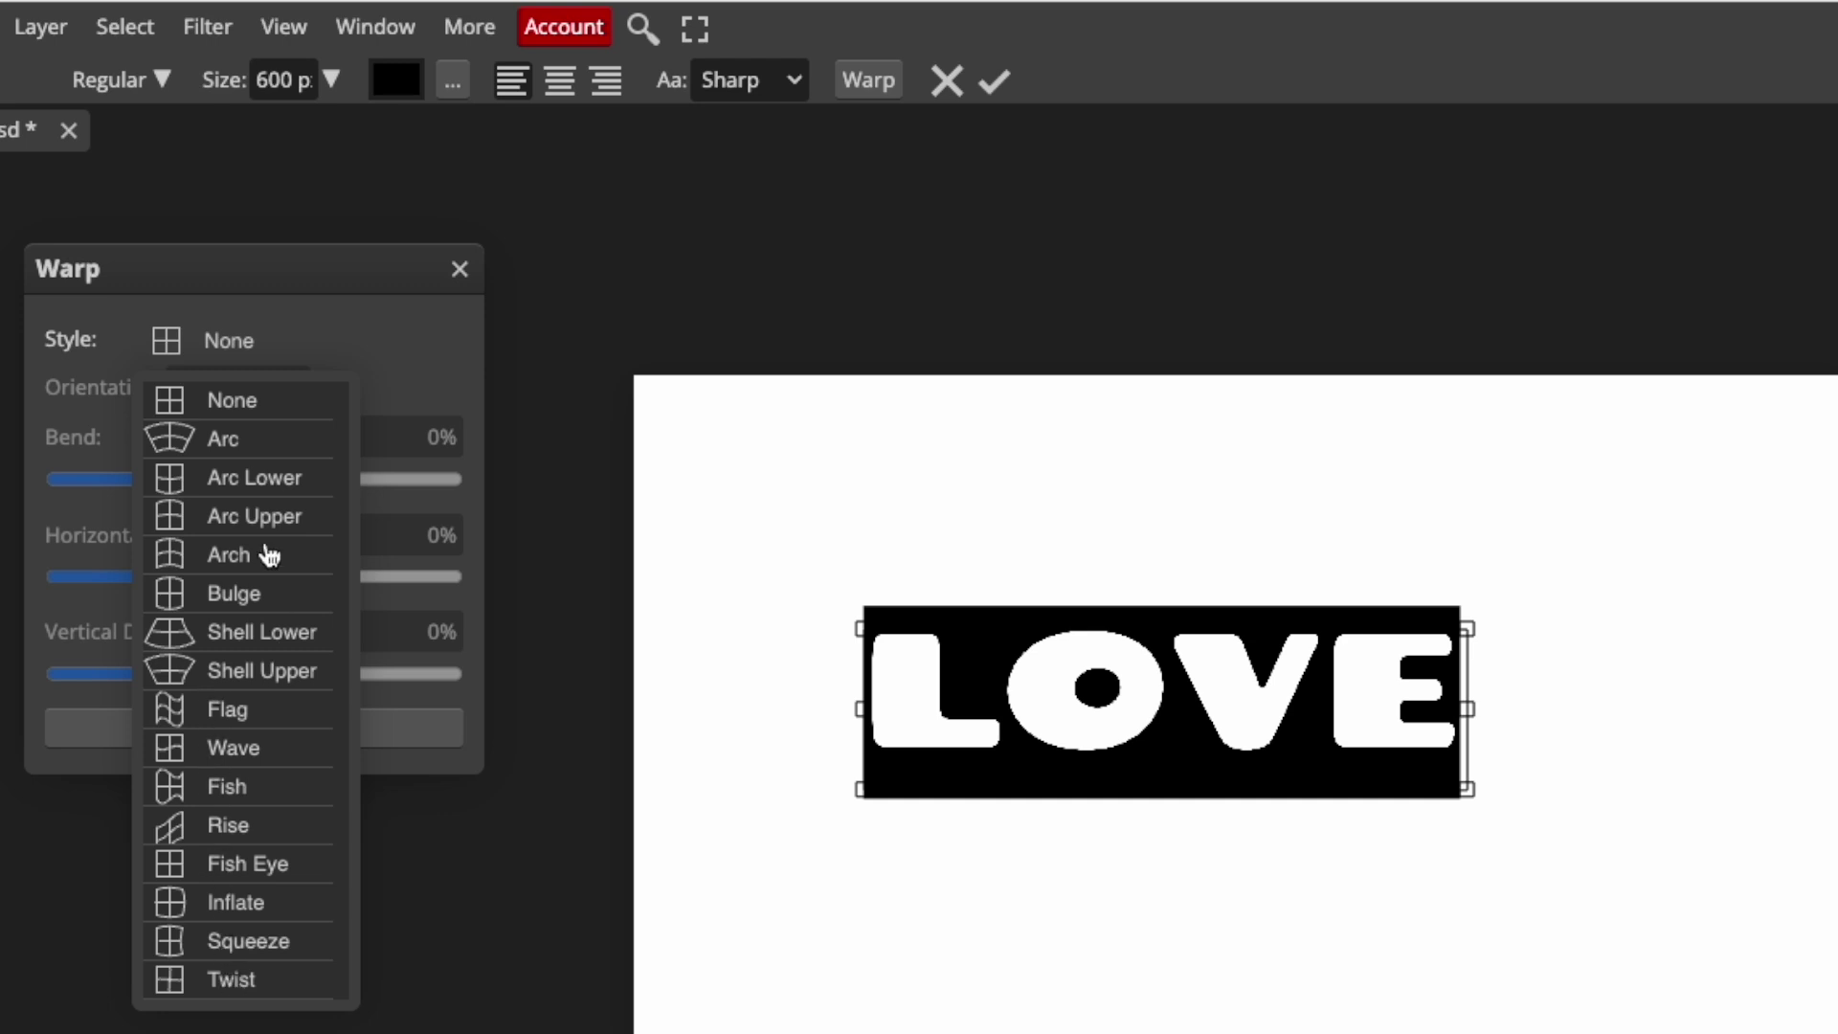
{"action": "left_click", "coordinate": [235, 443]}
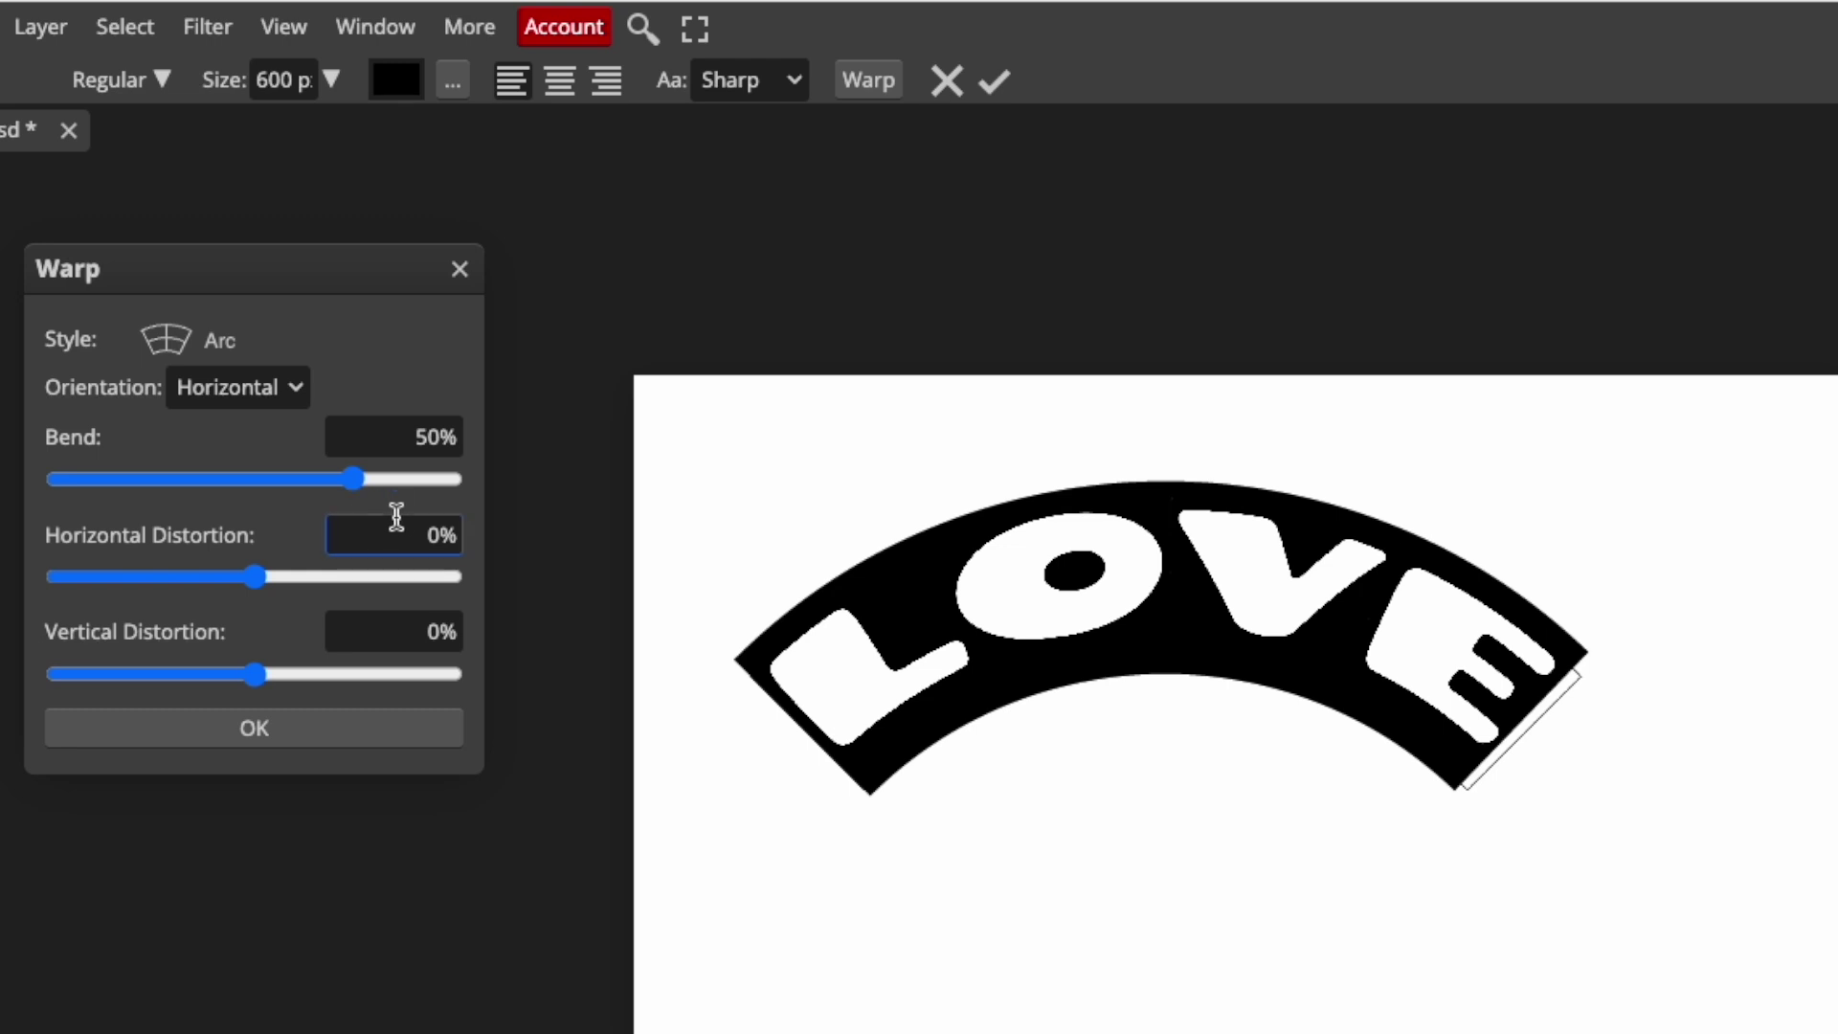
{"action": "left_click_drag", "start_coordinate": [354, 478], "coordinate": [265, 468]}
{"action": "mouse_move", "coordinate": [254, 577]}
{"action": "left_mouse_down"}
{"action": "mouse_move", "coordinate": [116, 579]}
{"action": "mouse_move", "coordinate": [329, 576]}
{"action": "mouse_move", "coordinate": [221, 577]}
{"action": "left_mouse_up"}
{"action": "mouse_move", "coordinate": [253, 675]}
{"action": "left_mouse_down"}
{"action": "mouse_move", "coordinate": [297, 677]}
{"action": "mouse_move", "coordinate": [218, 681]}
{"action": "mouse_move", "coordinate": [247, 678]}
{"action": "left_mouse_up"}
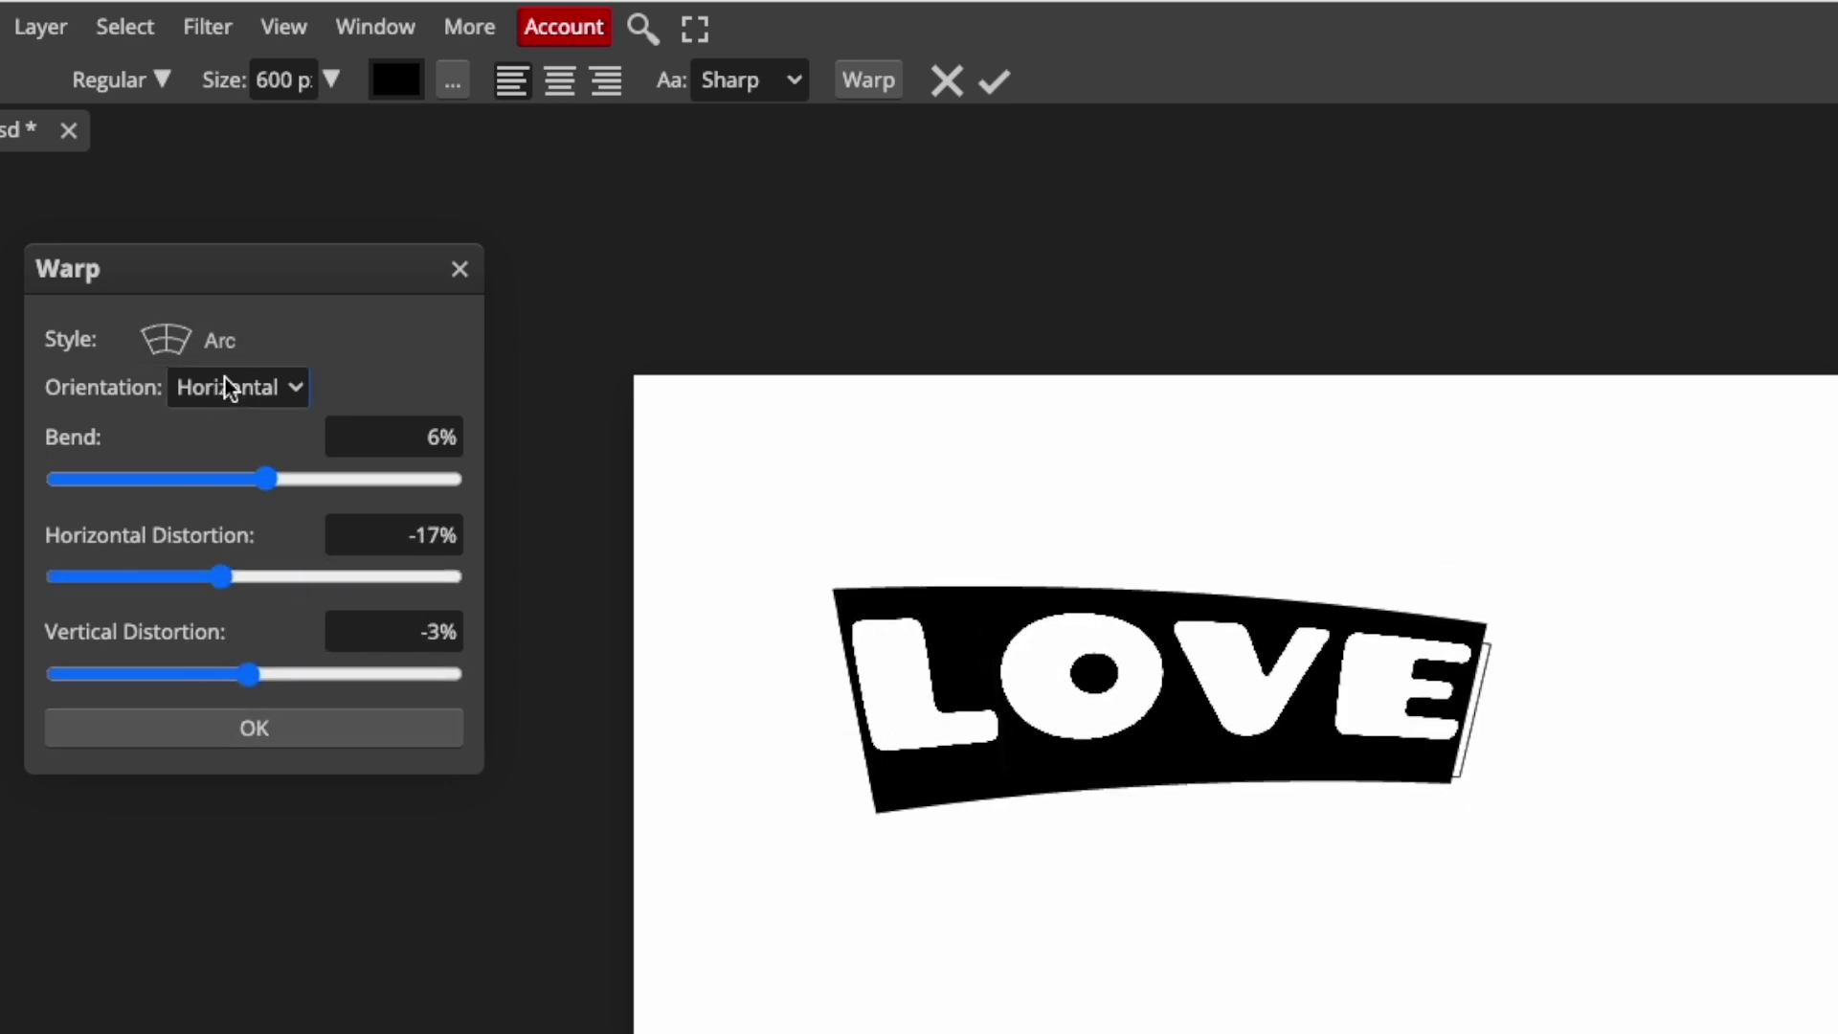
{"action": "left_click", "coordinate": [172, 339]}
{"action": "left_click", "coordinate": [202, 481]}
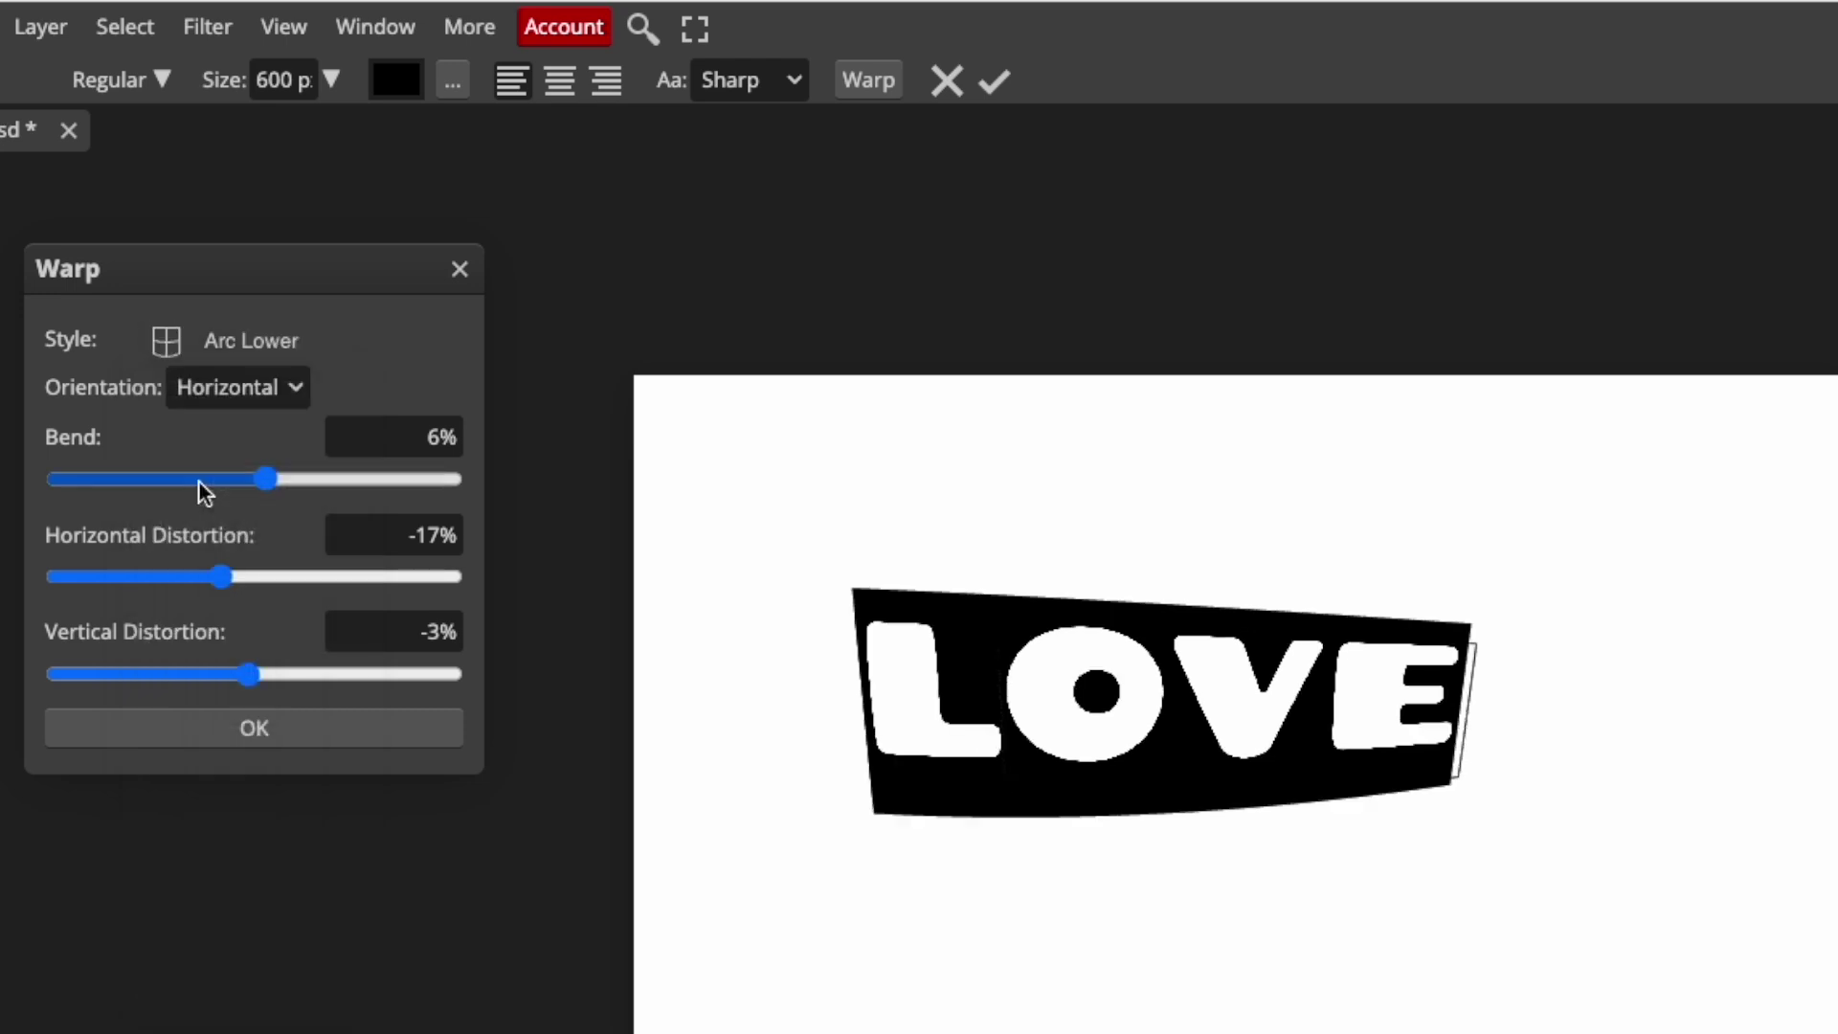
{"action": "left_click", "coordinate": [458, 271]}
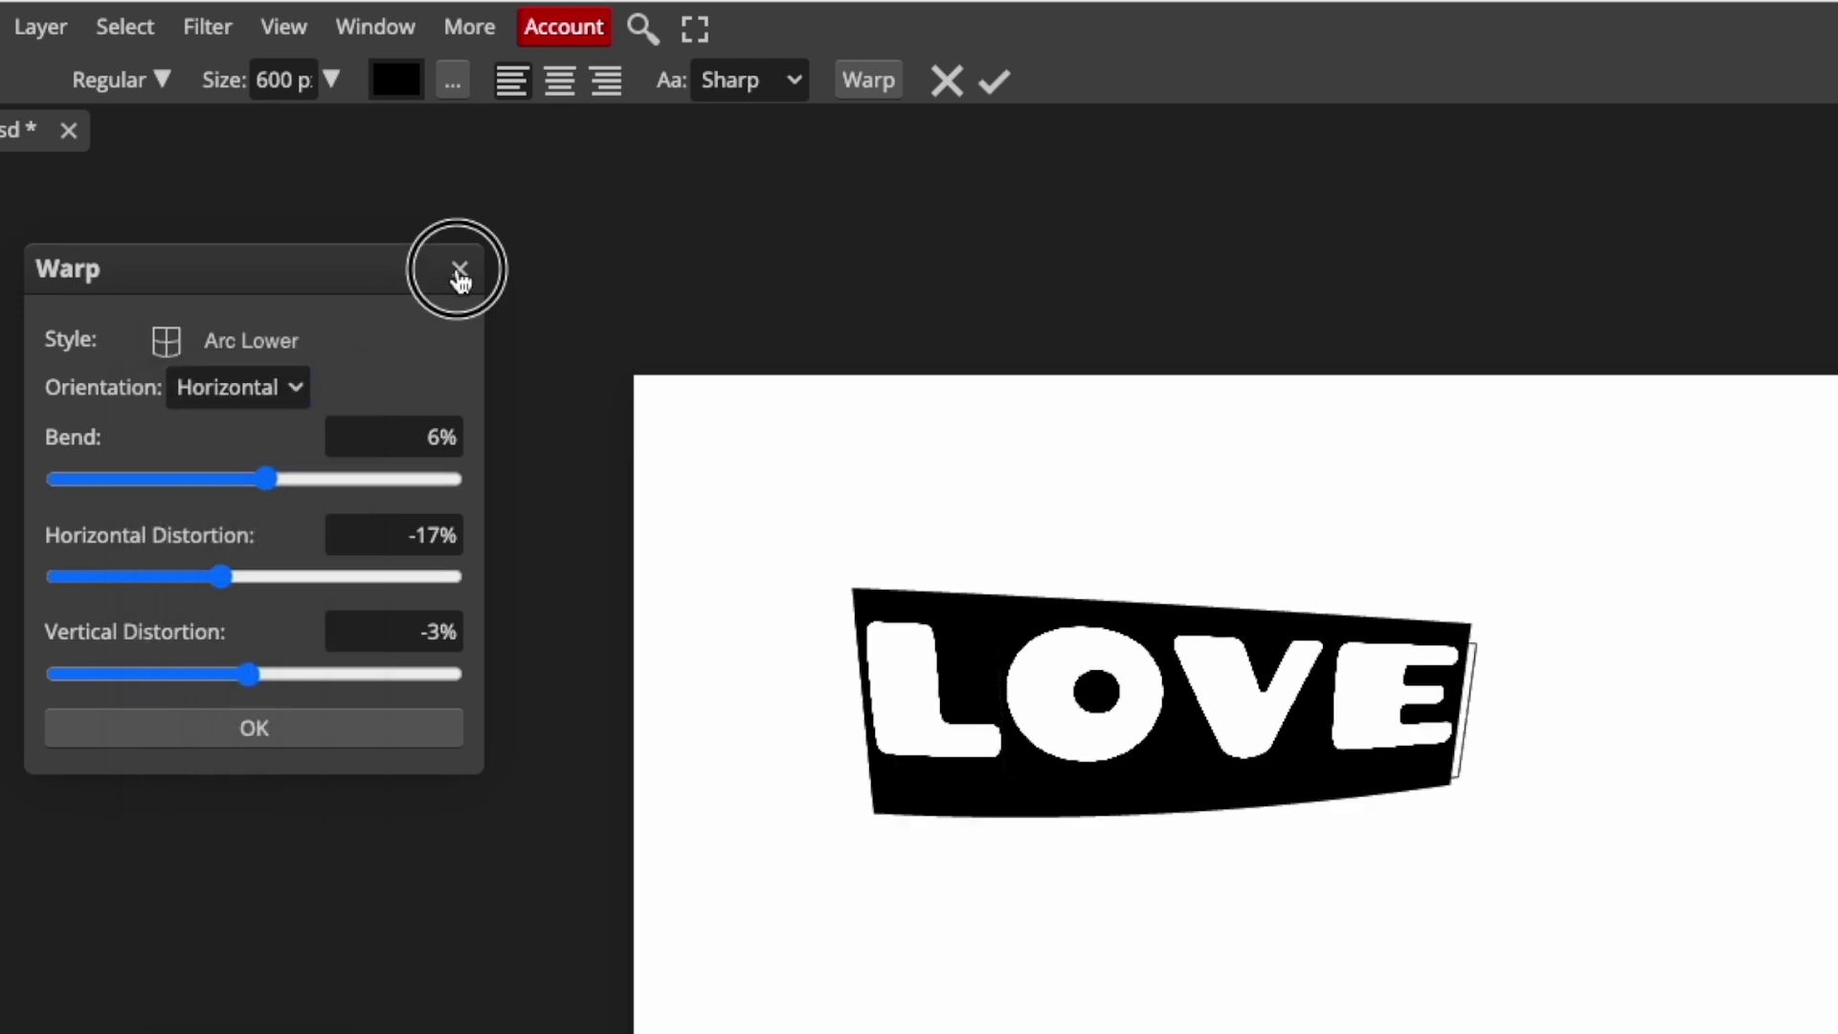
Step: Try an Arc Lower warp on LOVE with adjusted bend and vertical orientation, then Arch, and cancel
{"action": "left_click", "coordinate": [881, 84]}
{"action": "left_click", "coordinate": [176, 338]}
{"action": "left_click", "coordinate": [214, 487]}
{"action": "left_click_drag", "start_coordinate": [360, 482], "coordinate": [268, 455]}
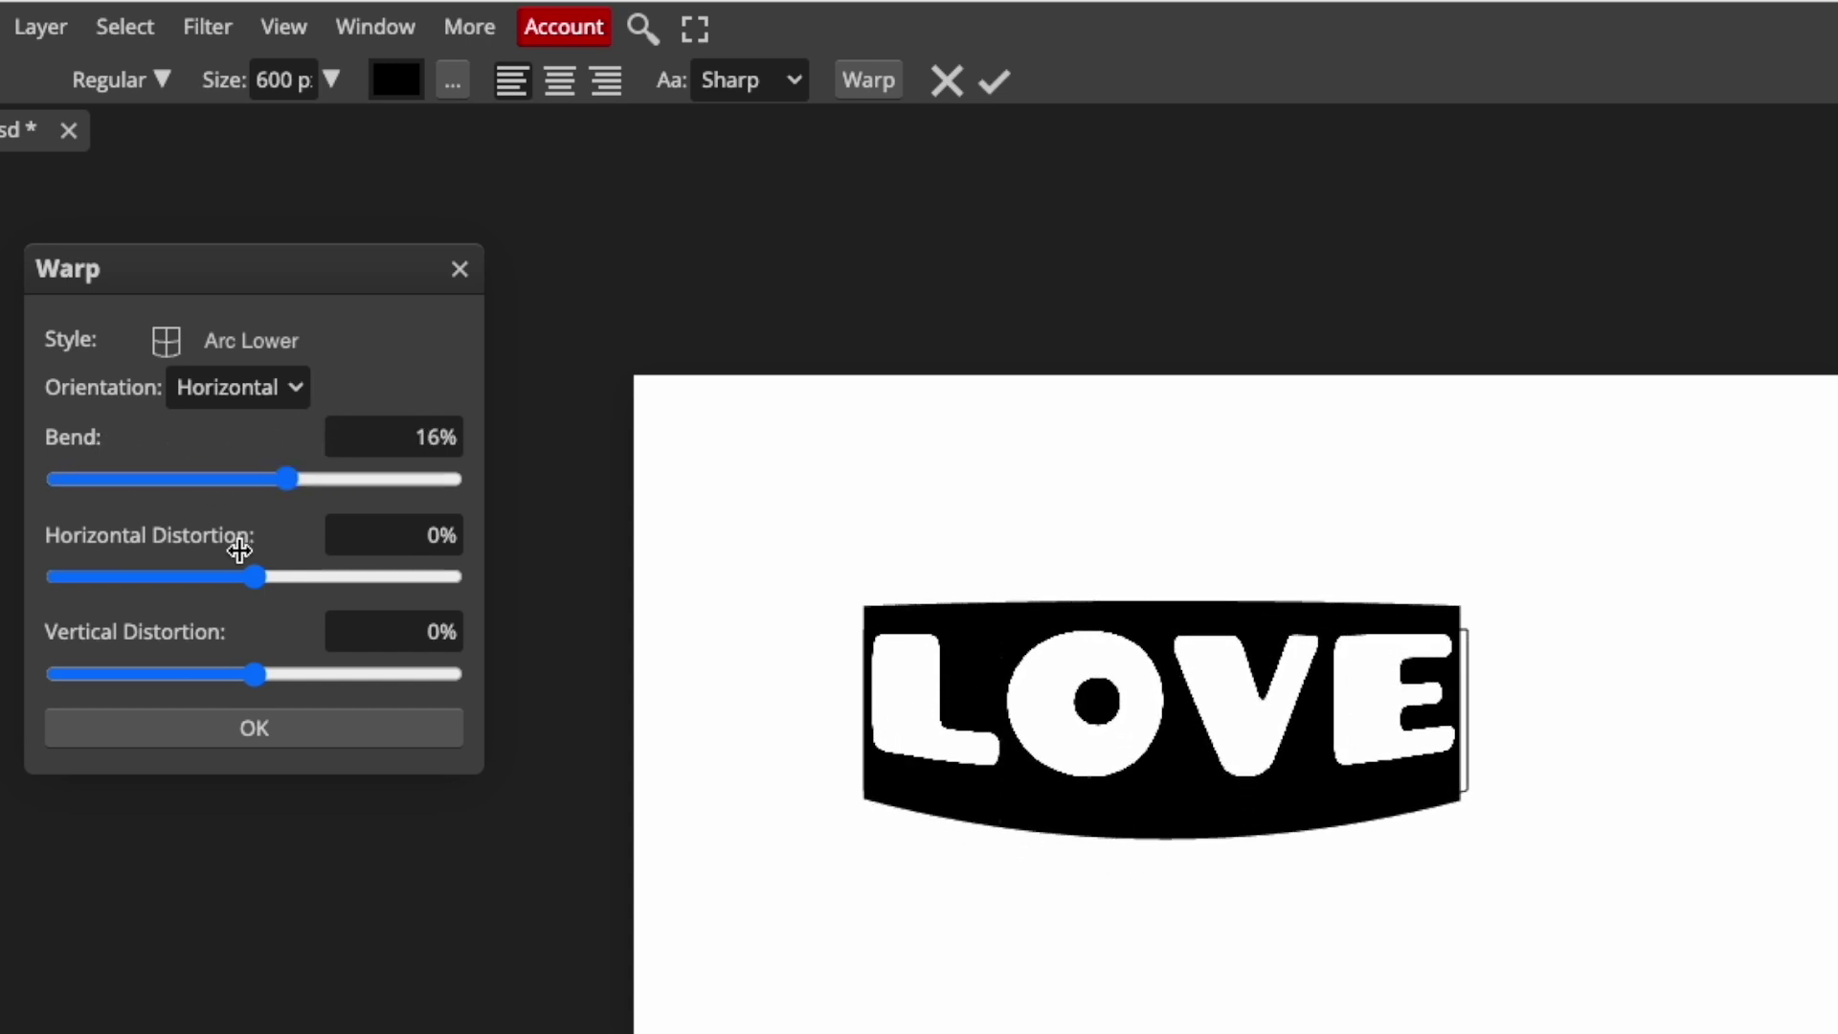
{"action": "left_click", "coordinate": [277, 392]}
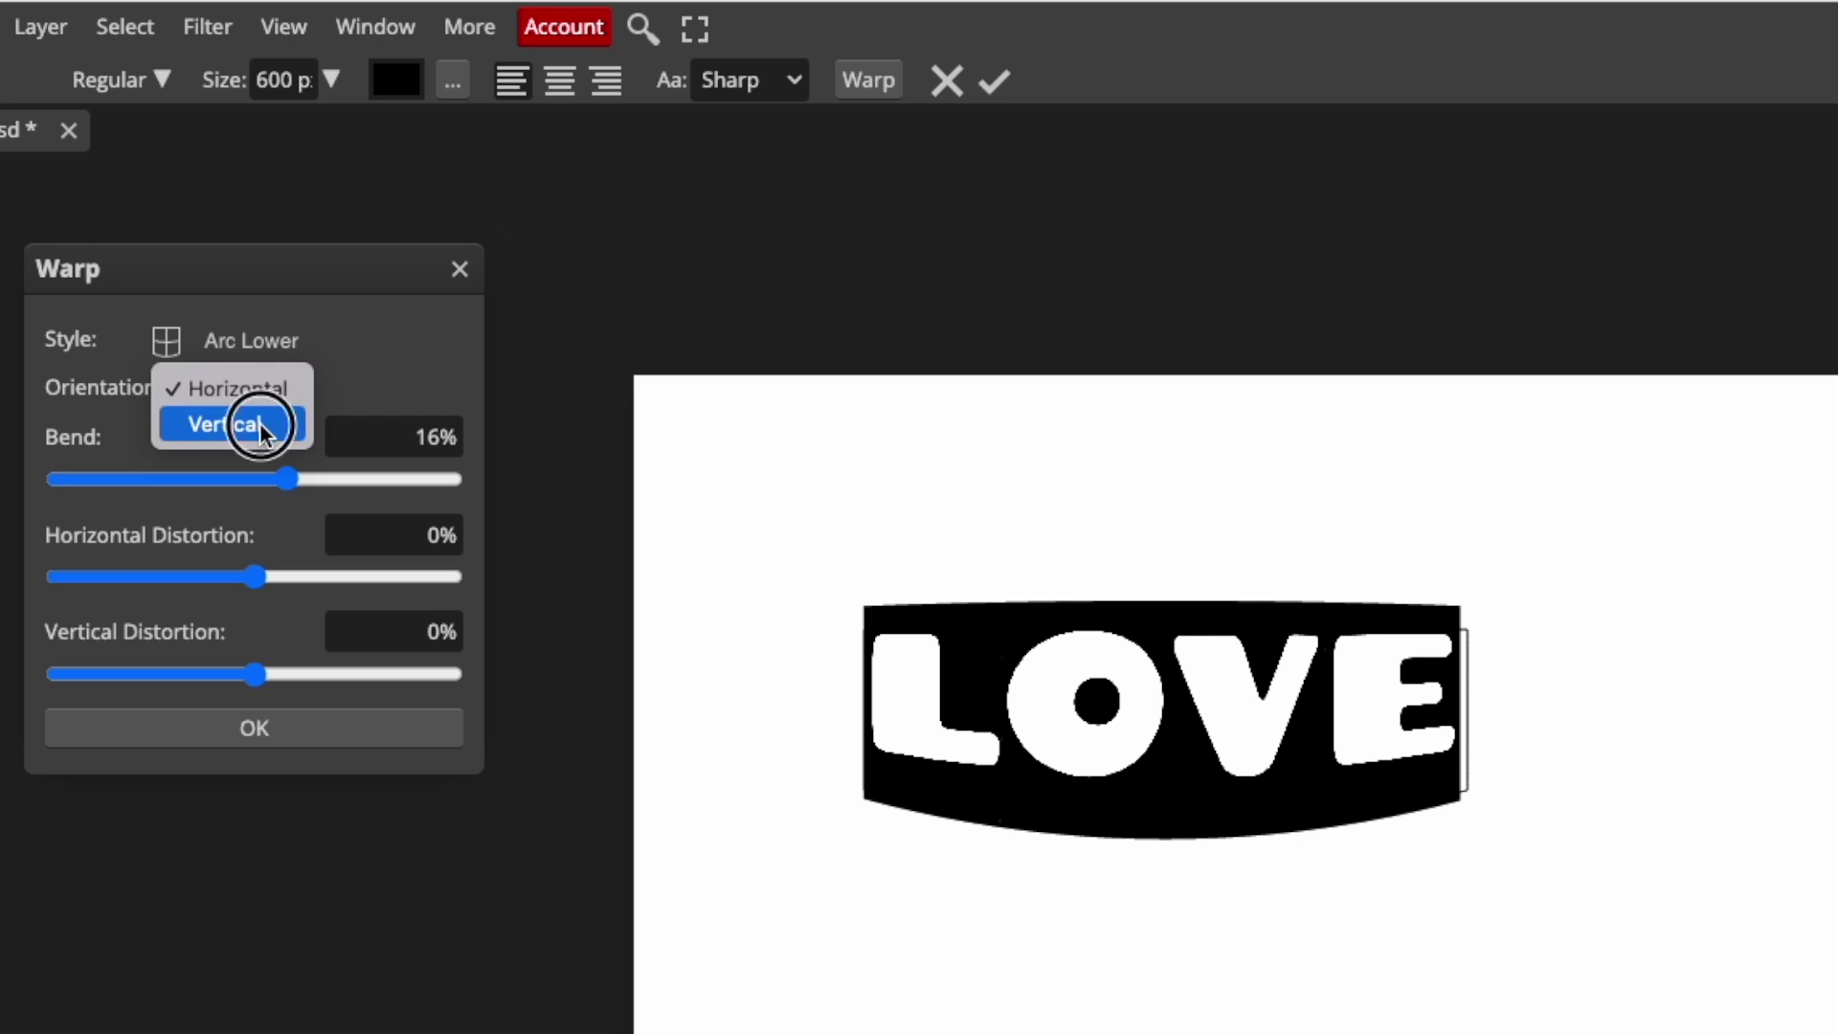
{"action": "left_click", "coordinate": [261, 422]}
{"action": "mouse_move", "coordinate": [297, 490]}
{"action": "left_mouse_down"}
{"action": "mouse_move", "coordinate": [348, 491]}
{"action": "mouse_move", "coordinate": [107, 481]}
{"action": "mouse_move", "coordinate": [279, 473]}
{"action": "left_mouse_up"}
{"action": "left_click", "coordinate": [203, 339]}
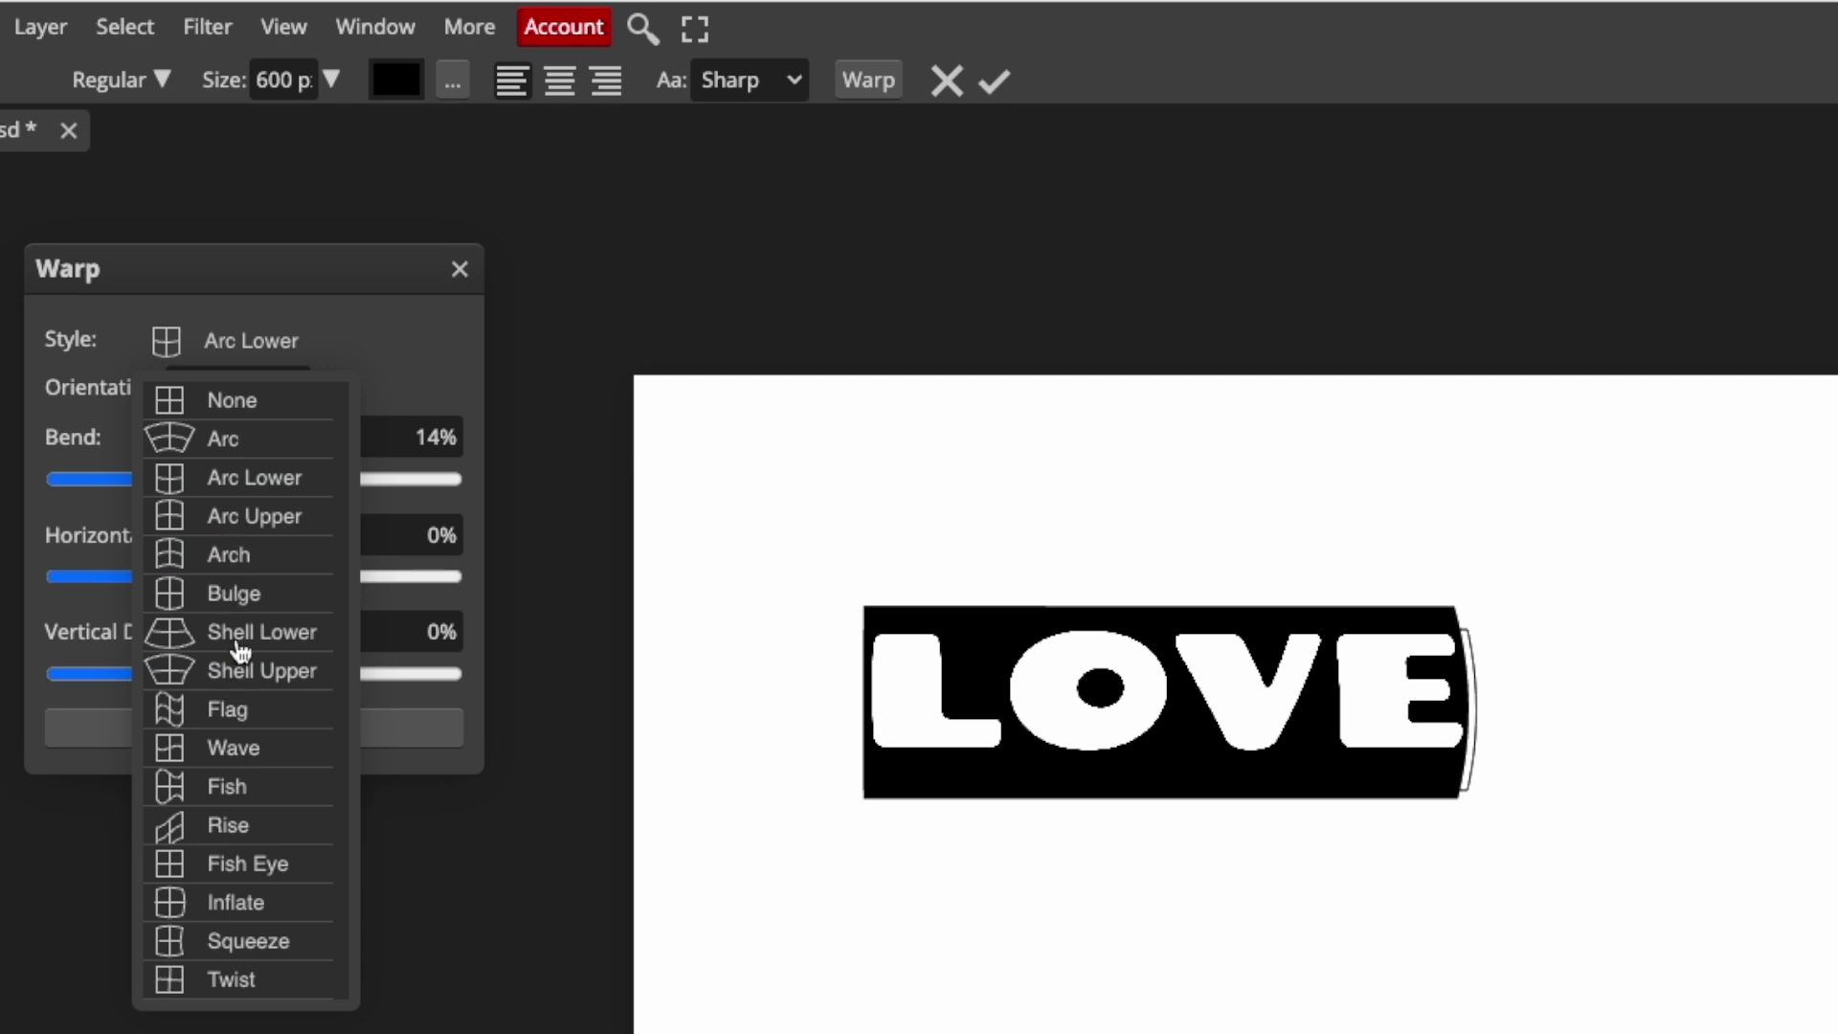
{"action": "left_click", "coordinate": [243, 558]}
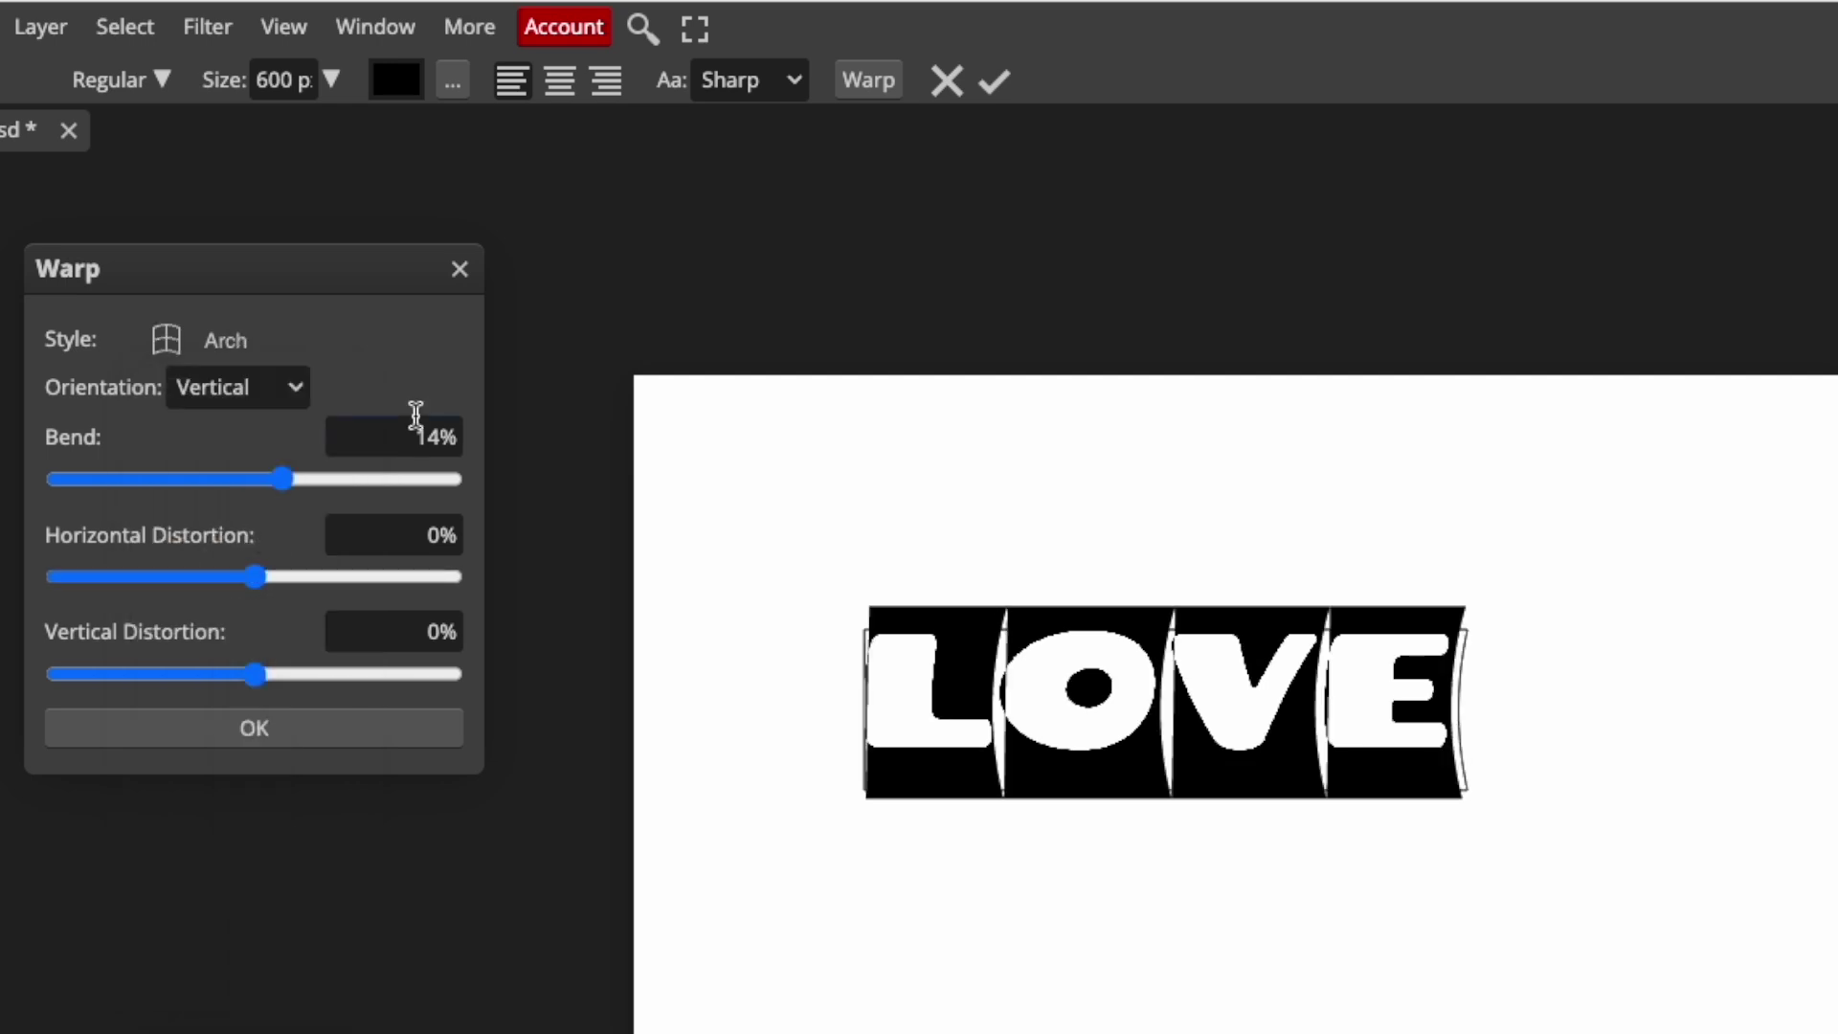
{"action": "left_click", "coordinate": [946, 81]}
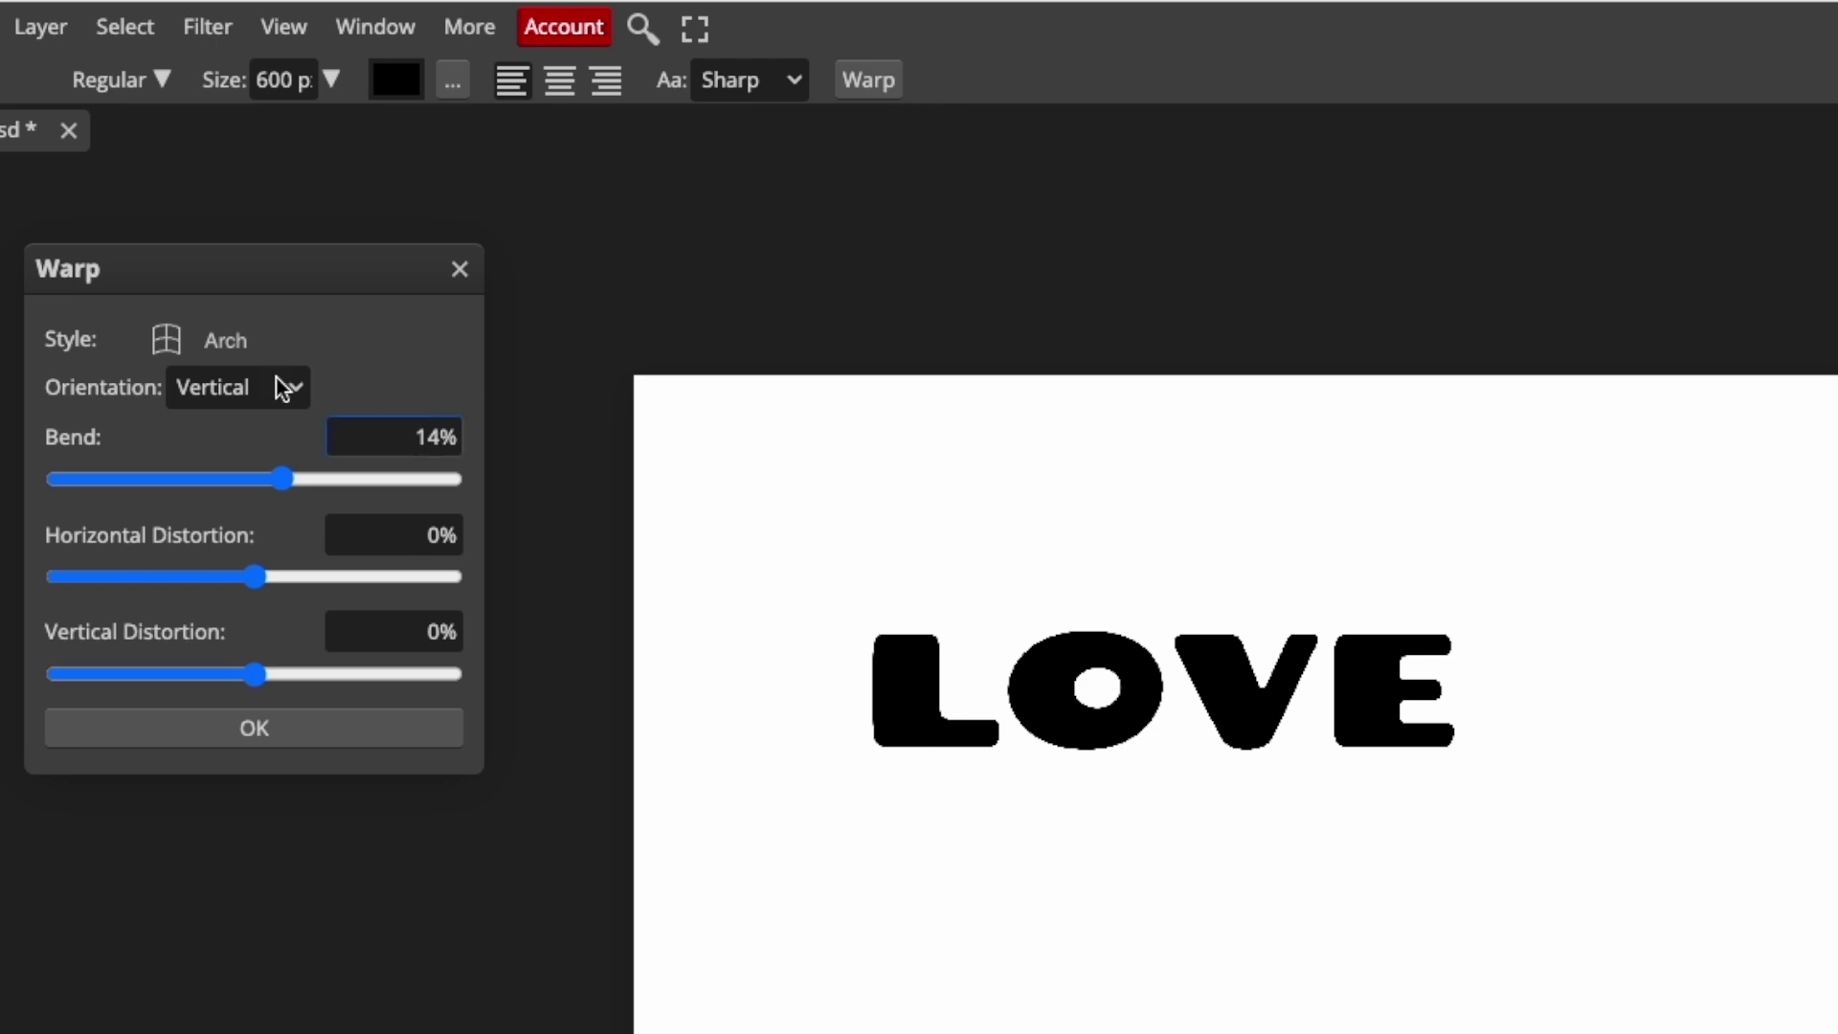
Step: Warp LOVE again, comparing the Arch, Arc and Flag styles
{"action": "left_click", "coordinate": [862, 82]}
{"action": "left_click", "coordinate": [245, 349]}
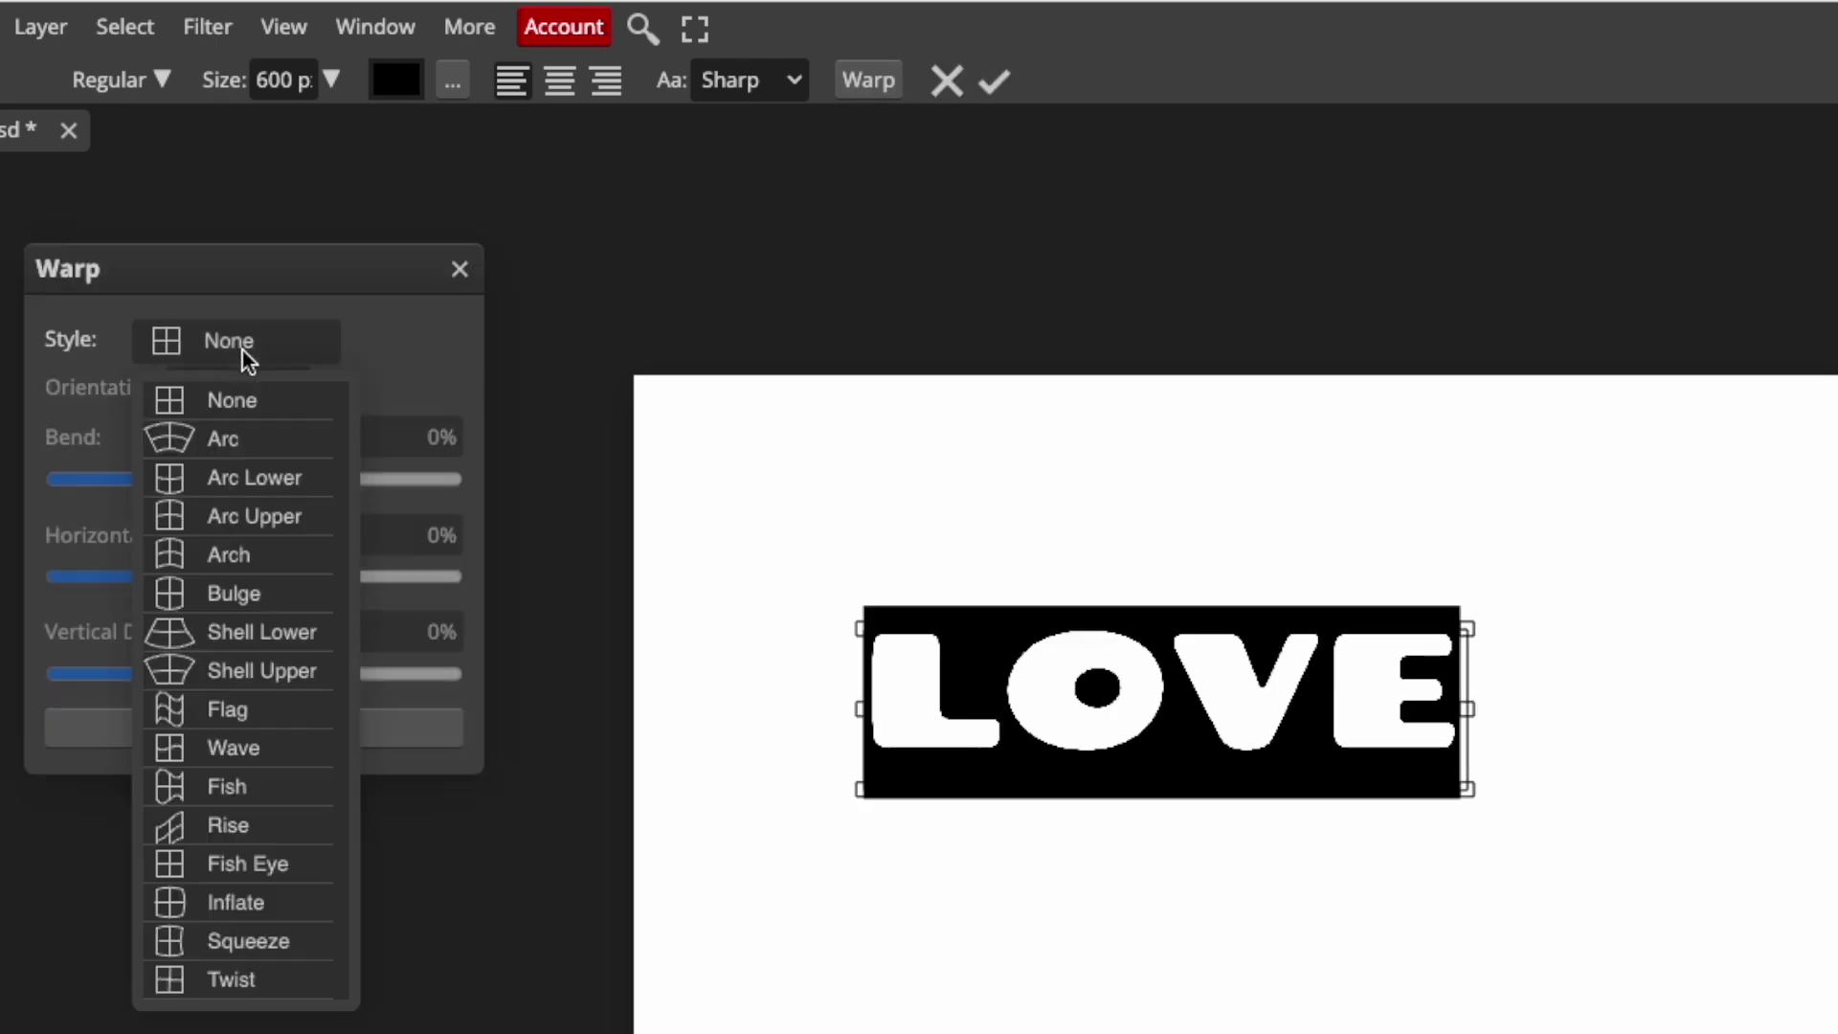
{"action": "left_click", "coordinate": [234, 558]}
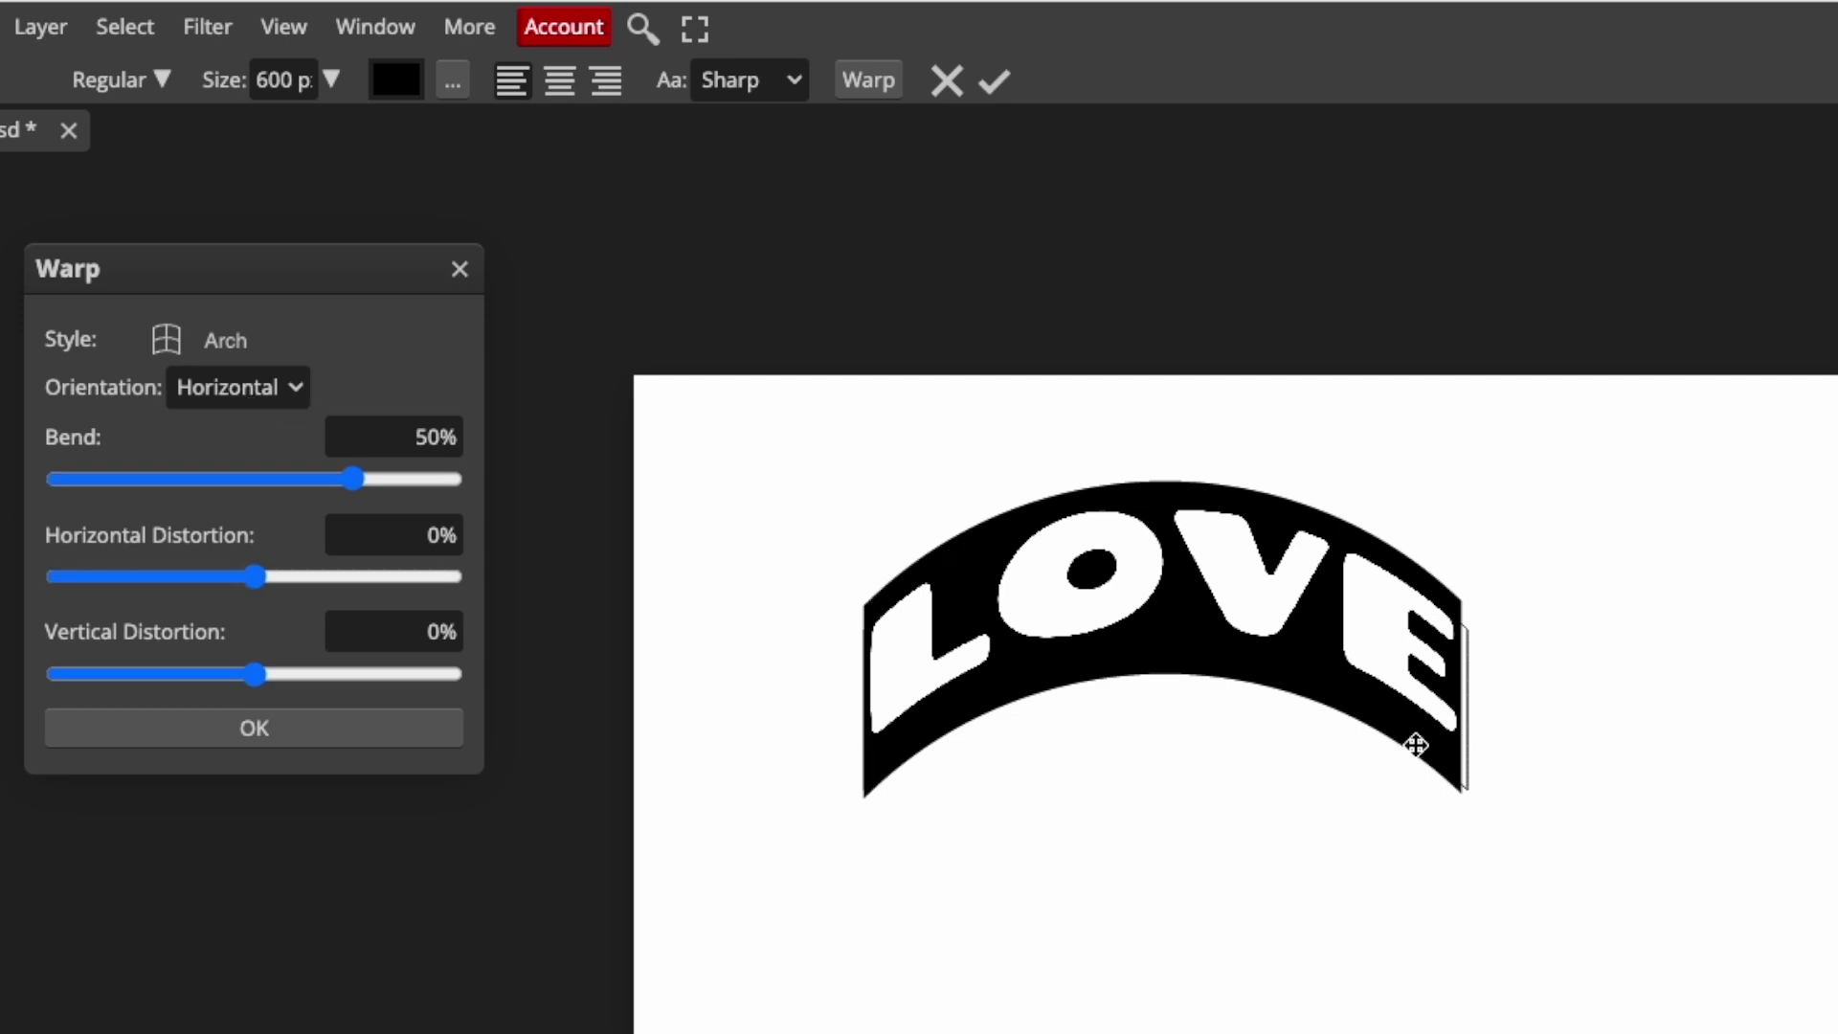
{"action": "left_click", "coordinate": [220, 339]}
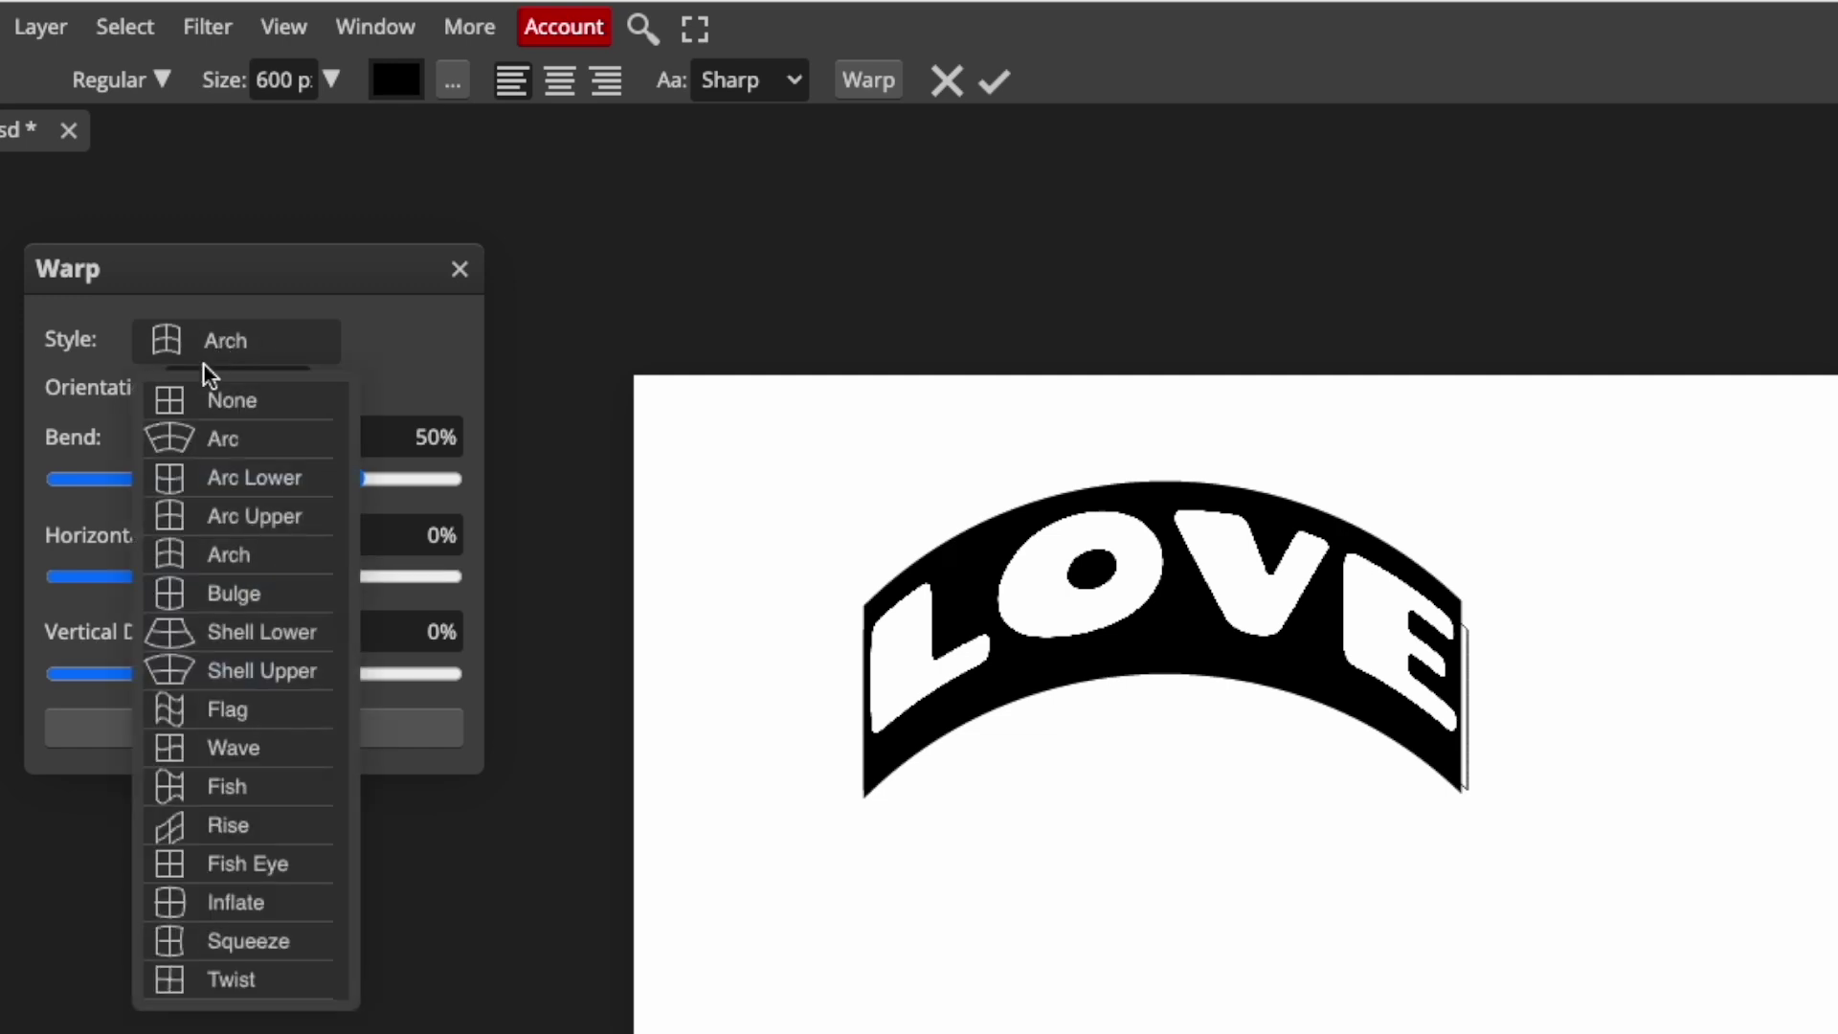
{"action": "left_click", "coordinate": [218, 446]}
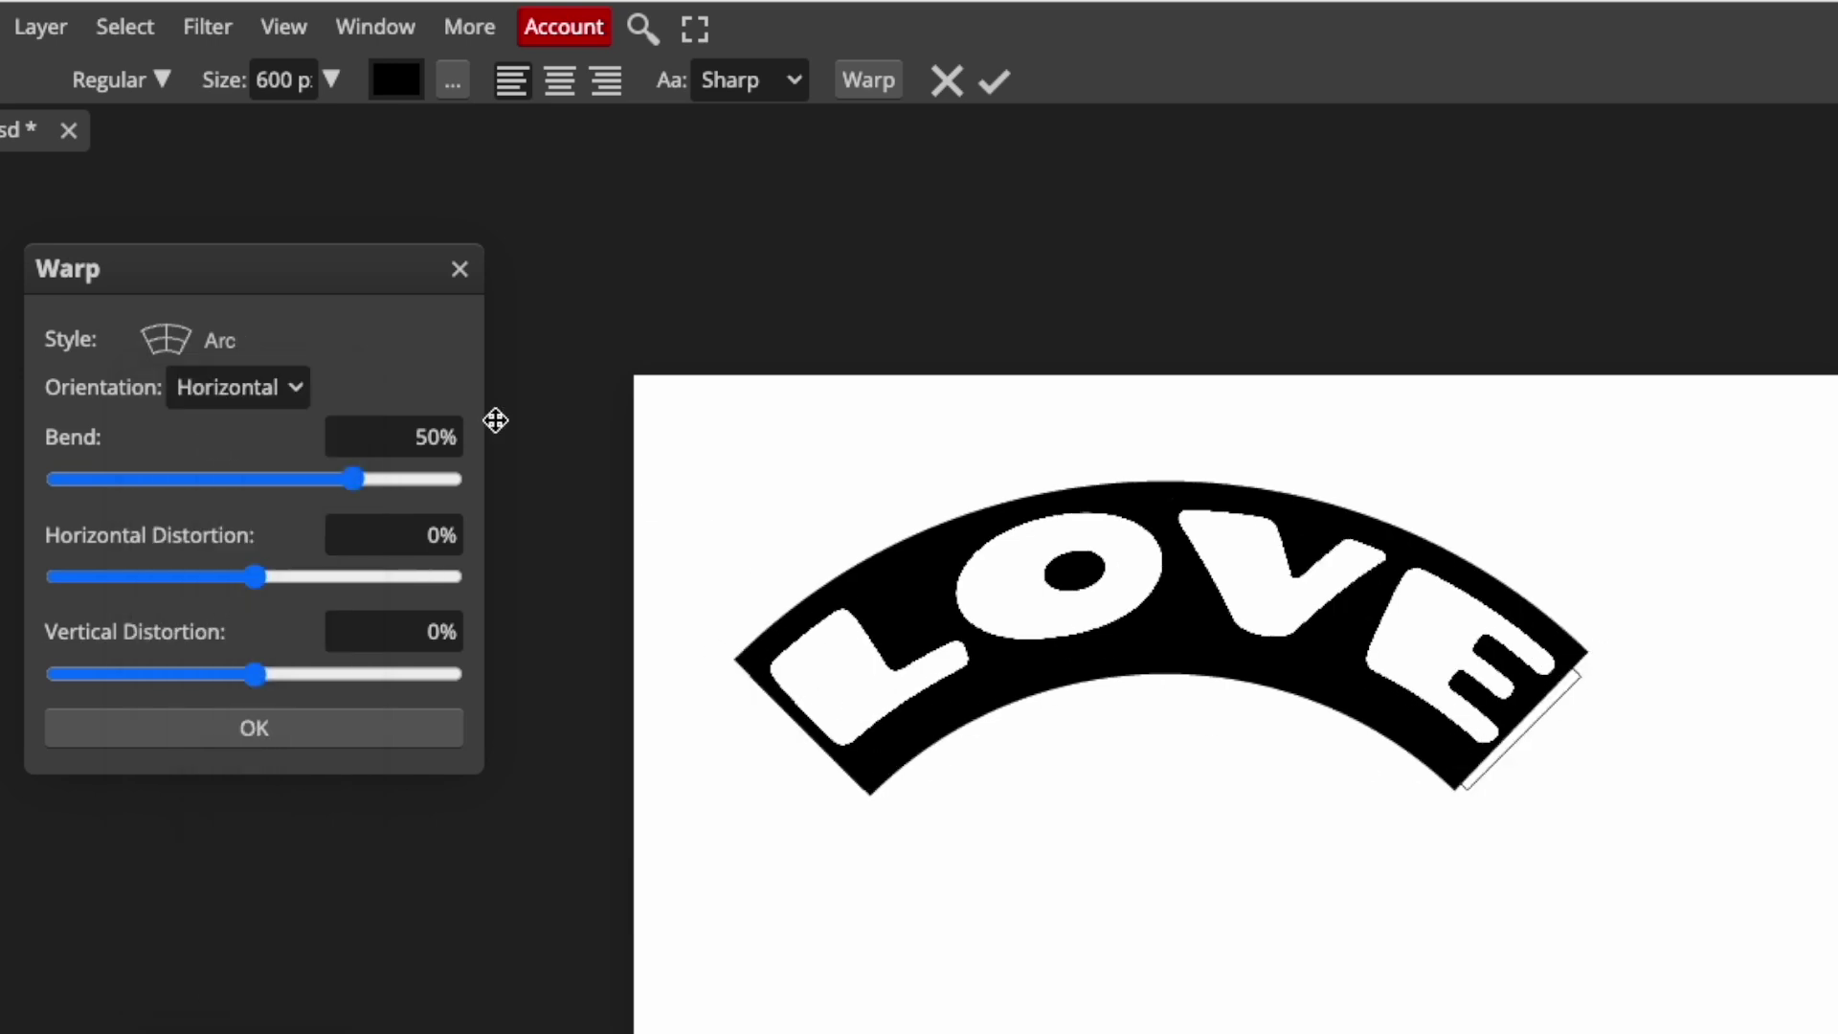
{"action": "left_click", "coordinate": [214, 346]}
{"action": "left_click", "coordinate": [226, 558]}
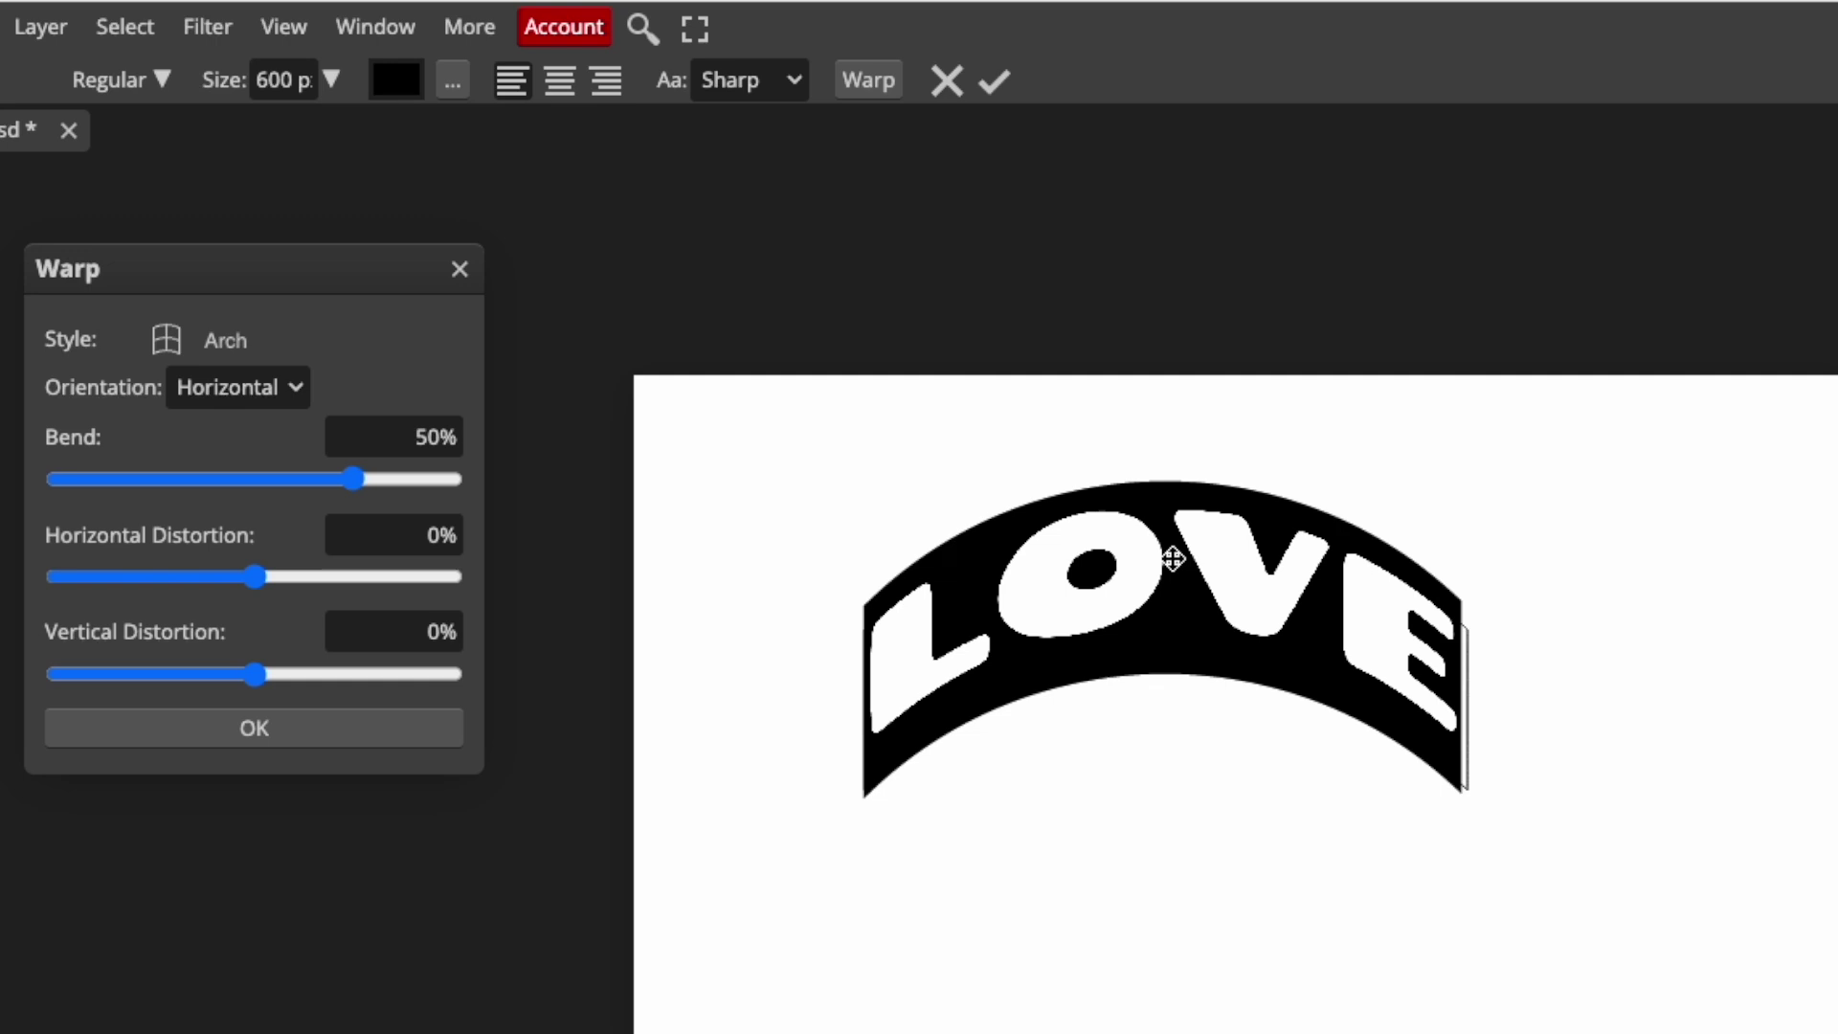
{"action": "left_click", "coordinate": [217, 346]}
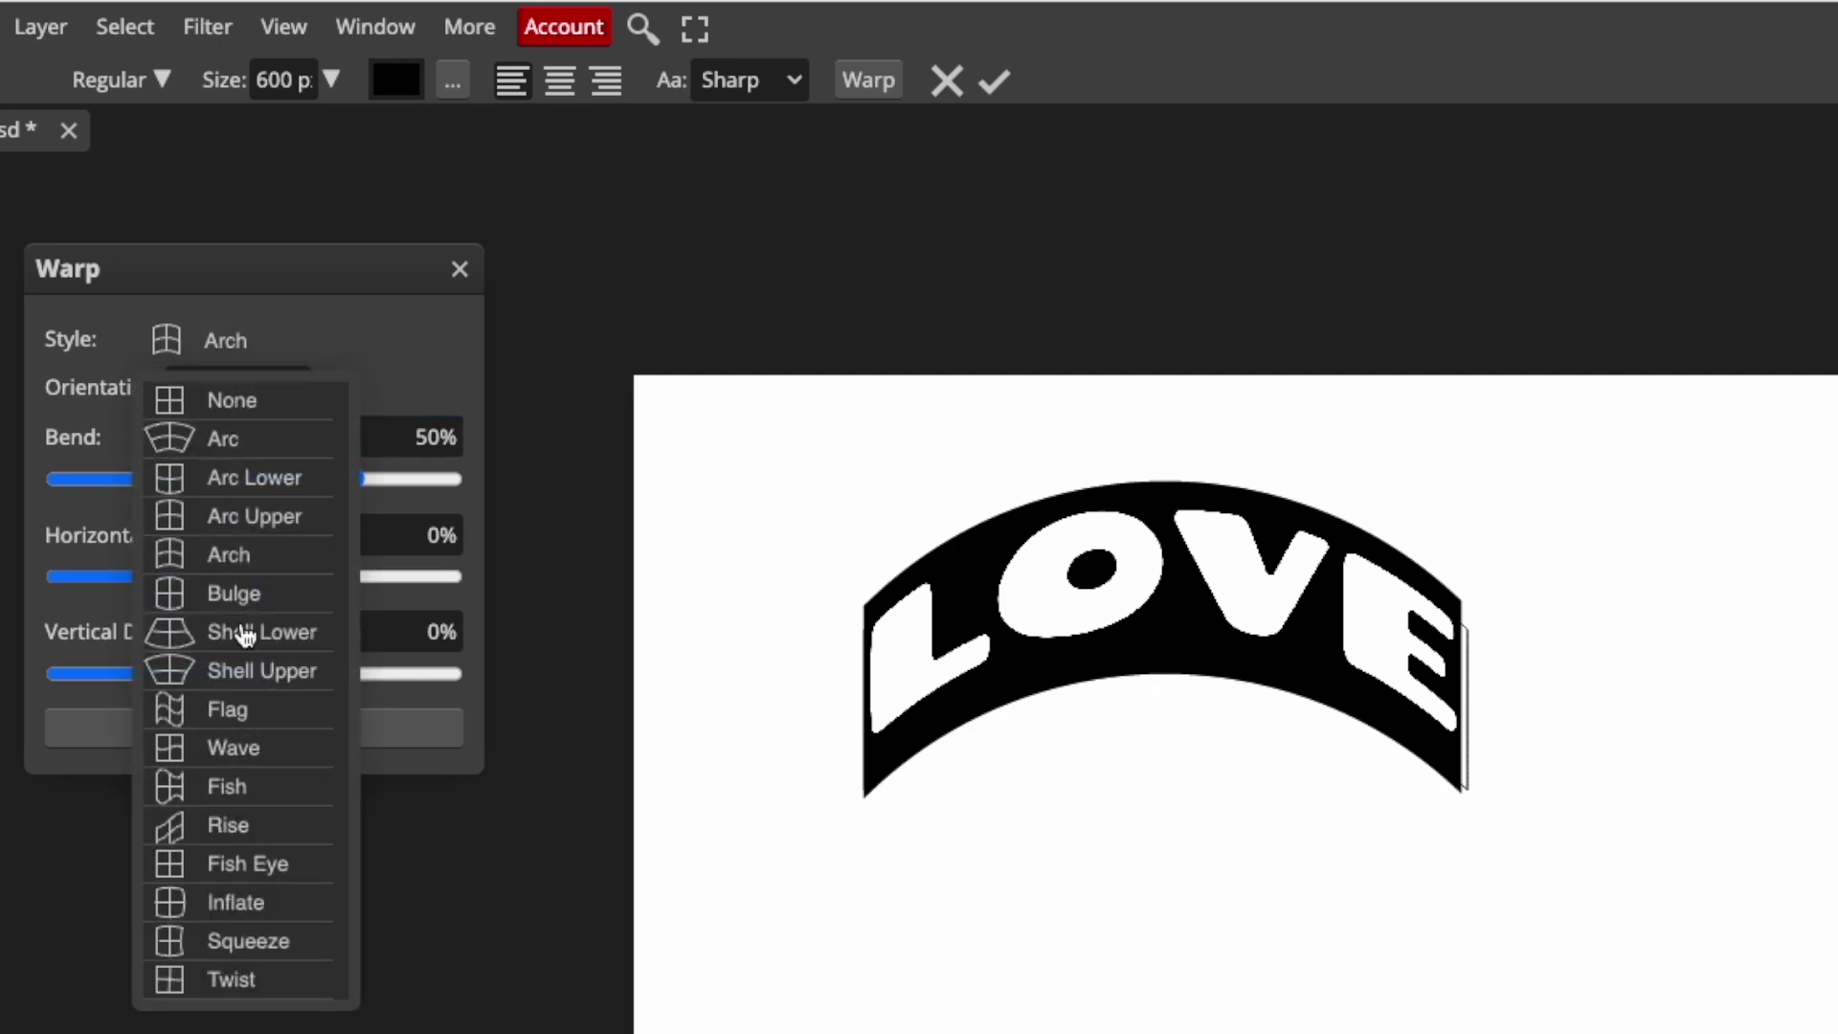
{"action": "left_click", "coordinate": [207, 712]}
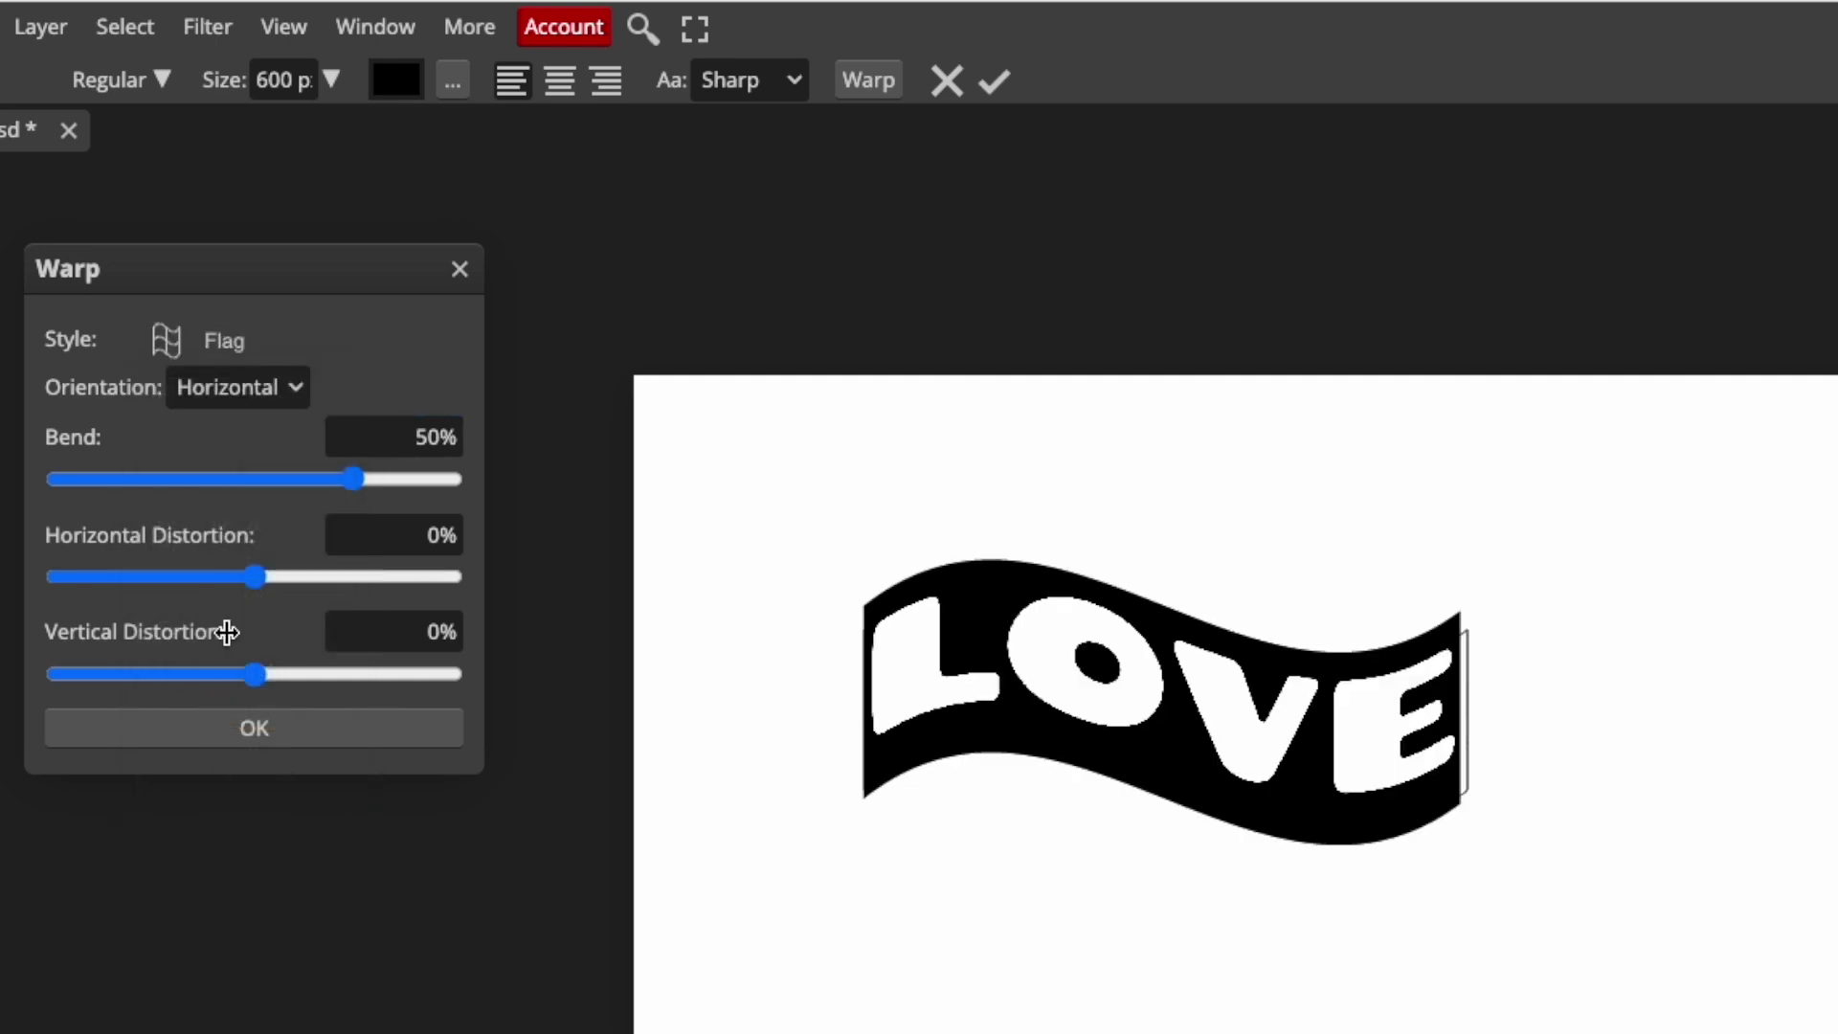
Step: Preview Wave and Fish, then commit LOVE with the Rise warp at 50% bend
{"action": "left_click", "coordinate": [211, 346]}
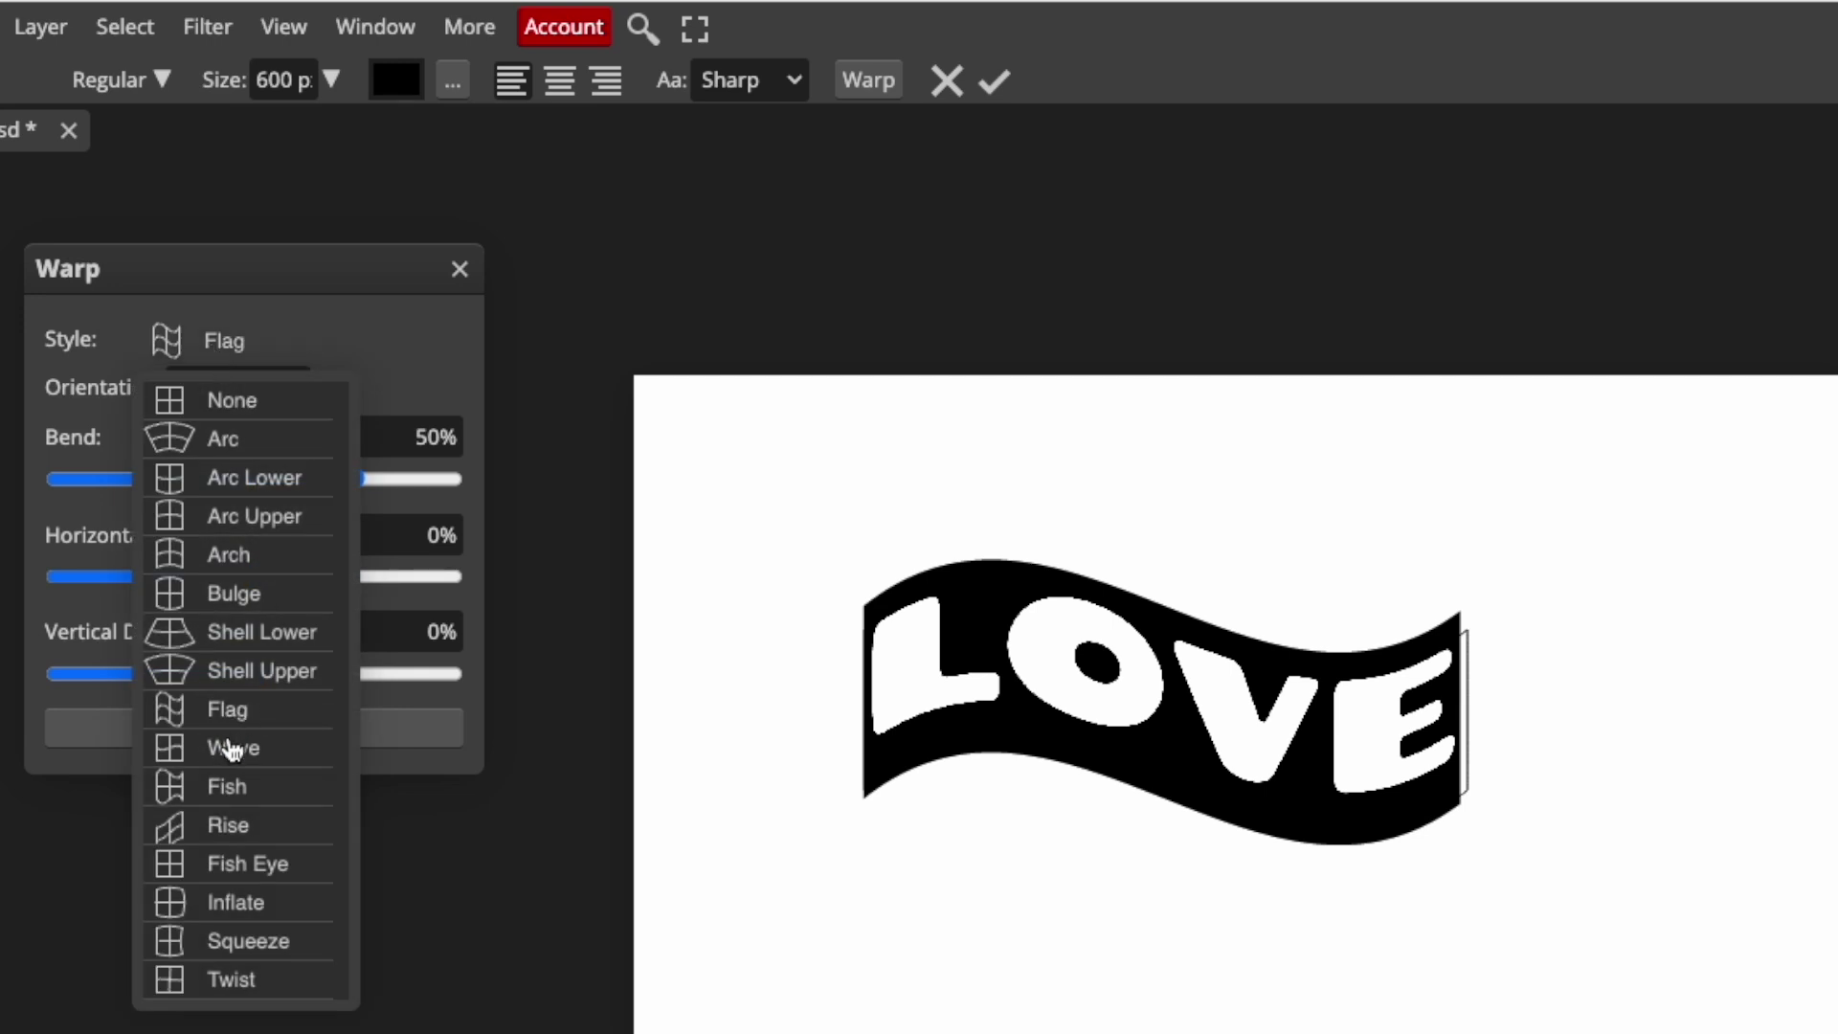
{"action": "left_click", "coordinate": [230, 750]}
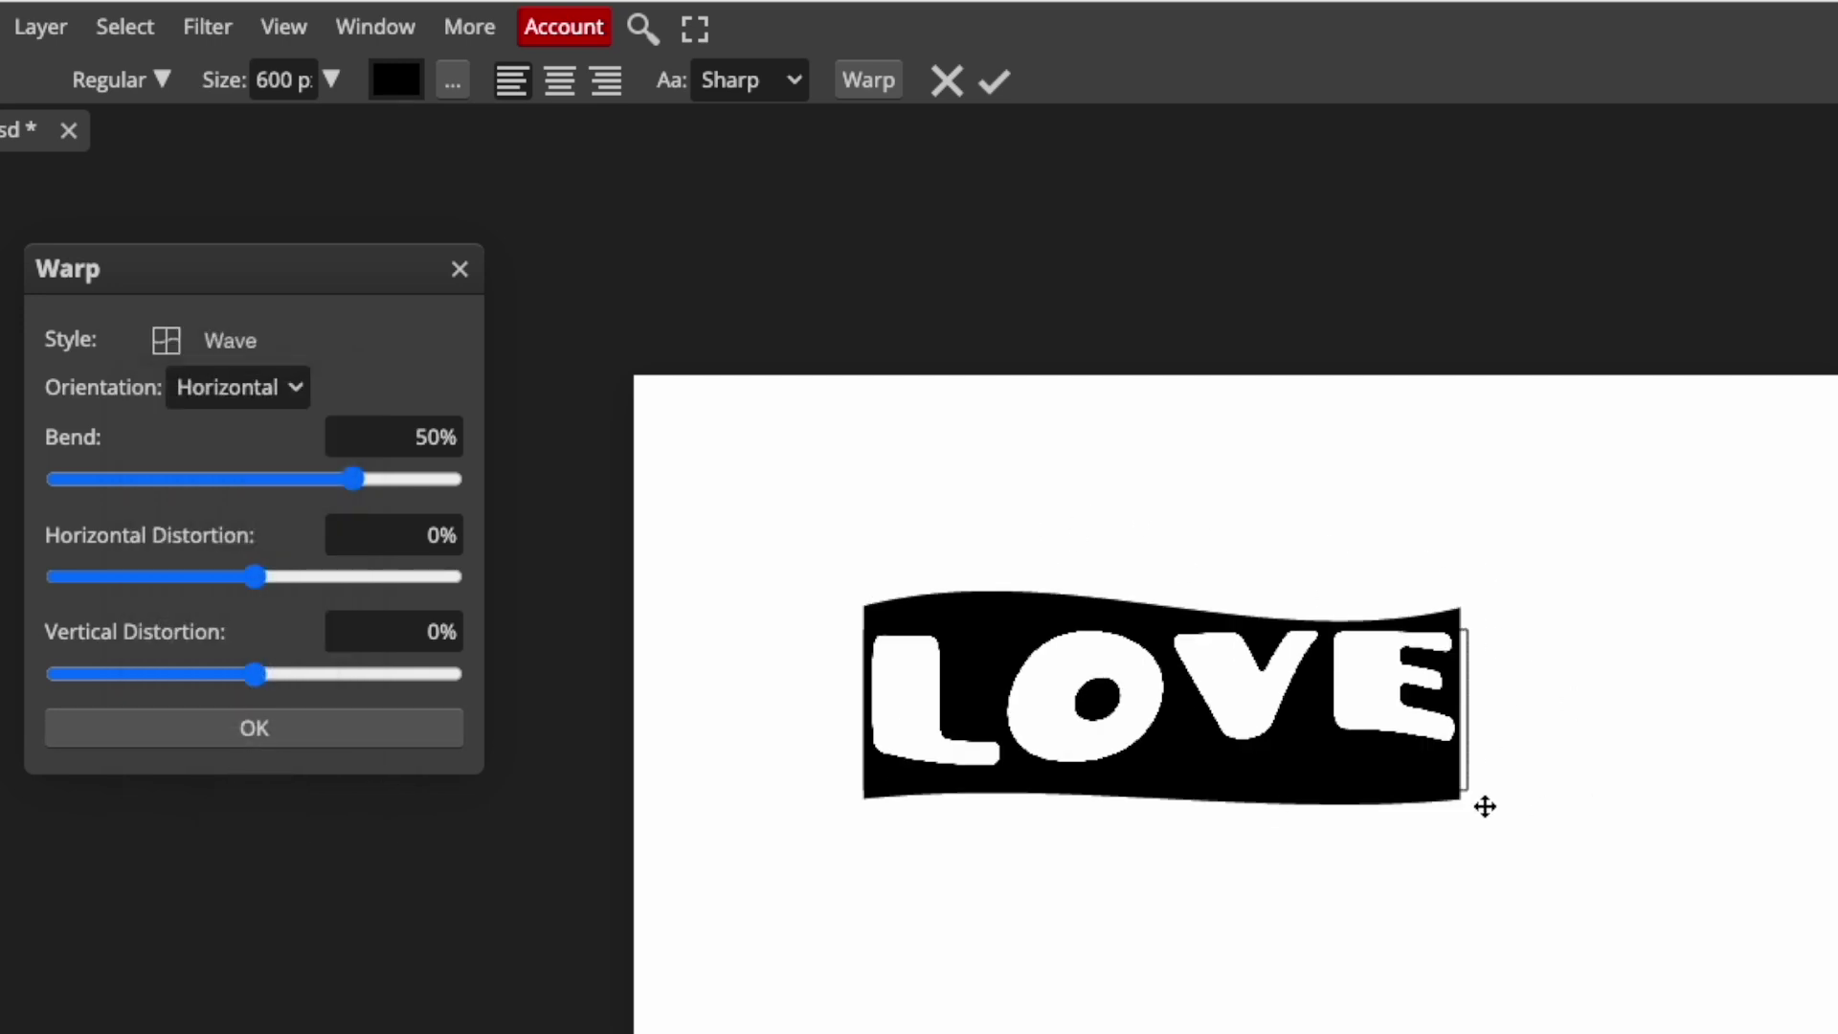
{"action": "left_click", "coordinate": [226, 341]}
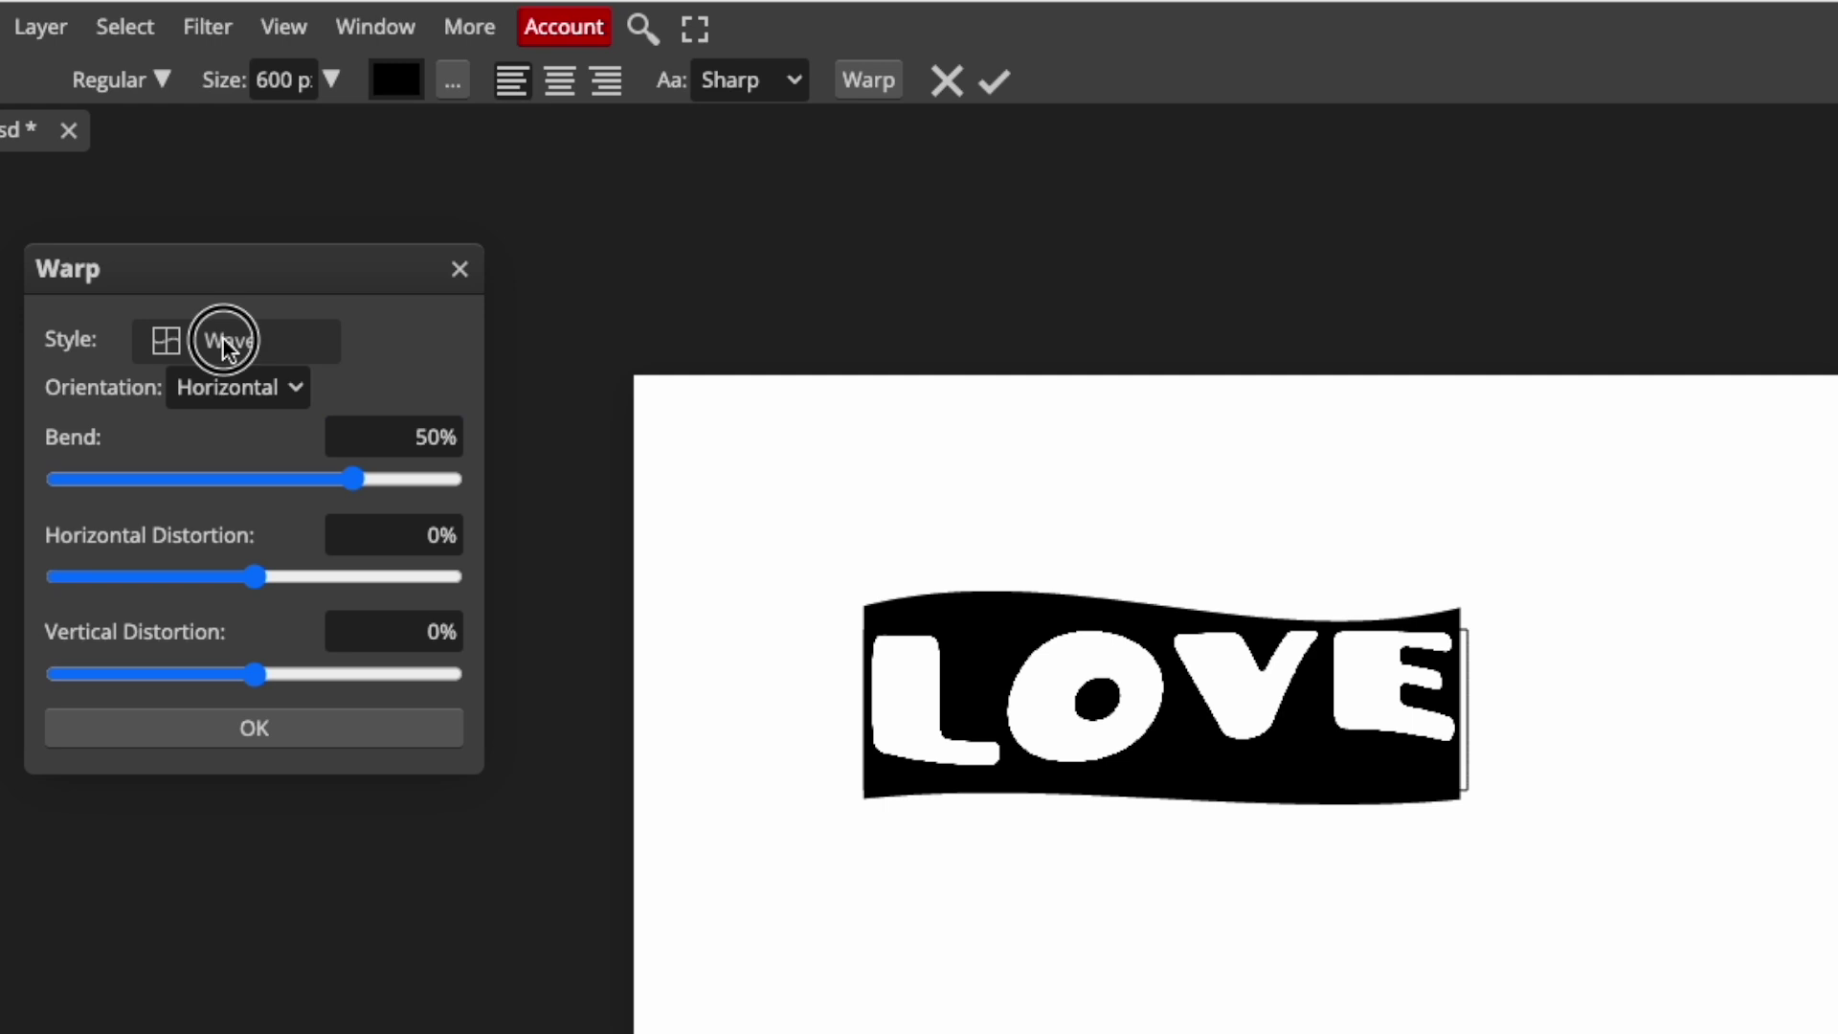
{"action": "left_click", "coordinate": [229, 791]}
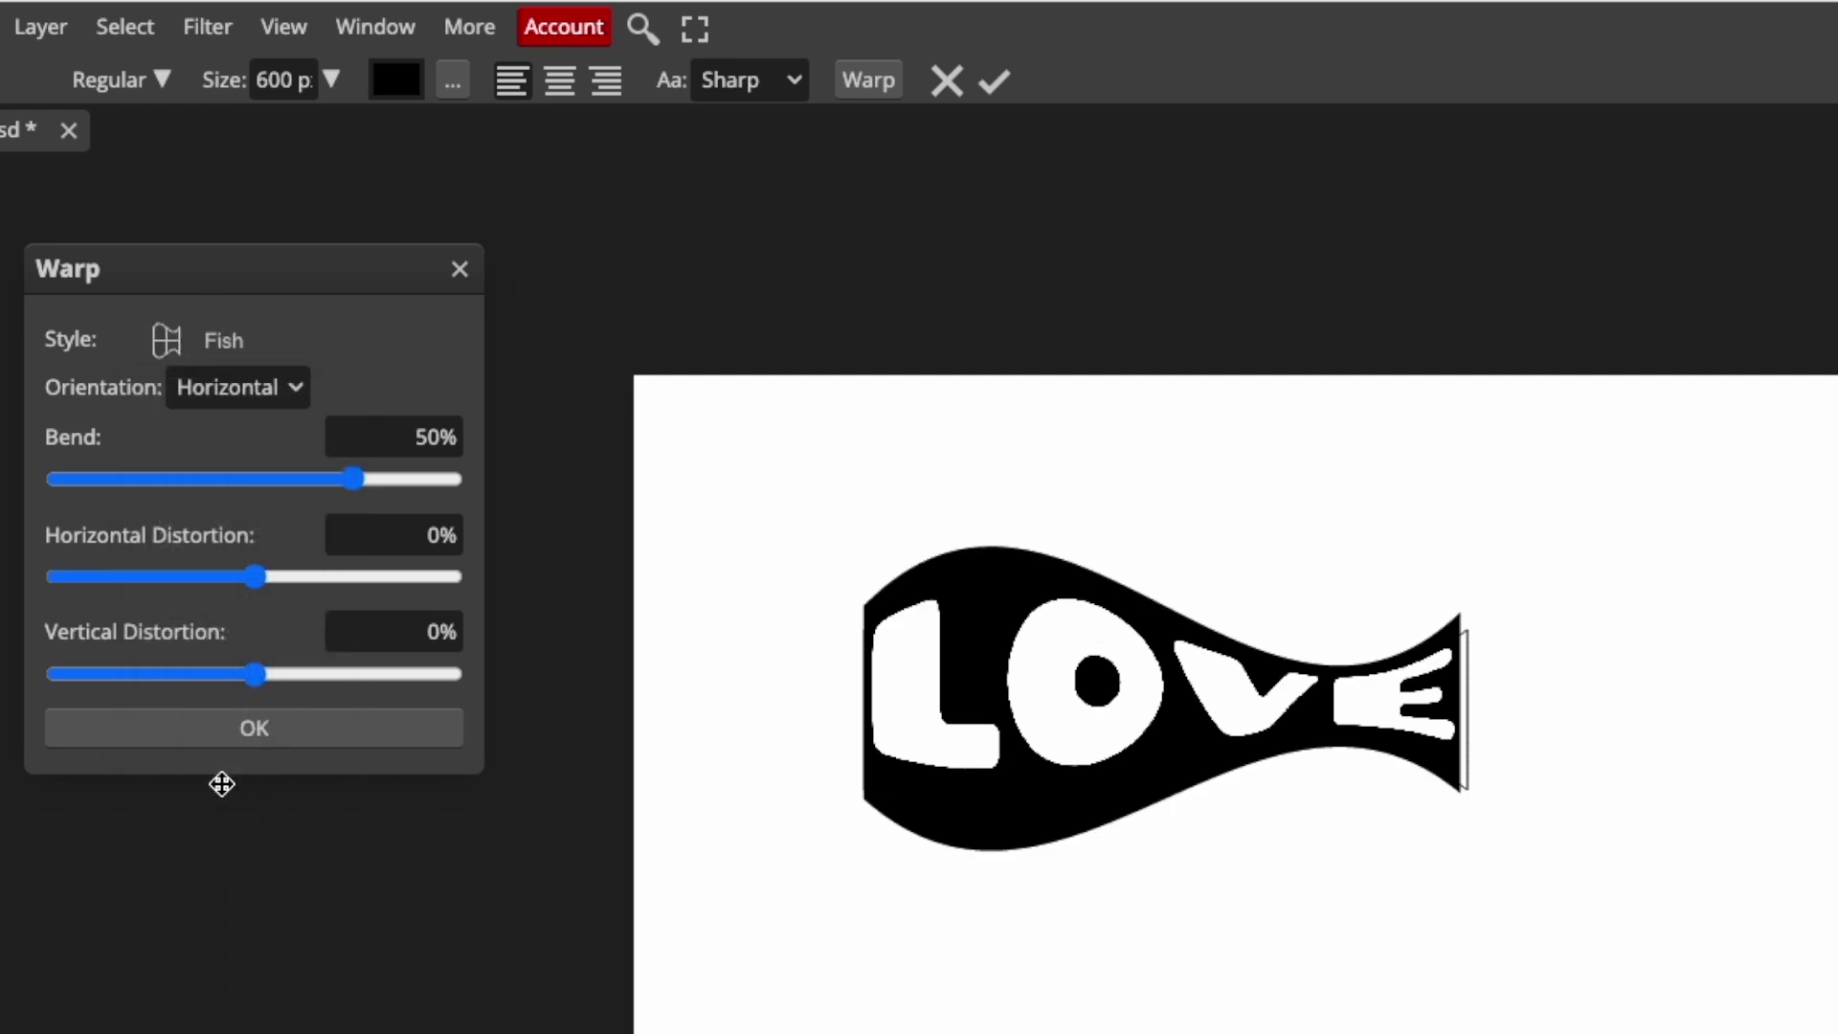
{"action": "left_click", "coordinate": [247, 354]}
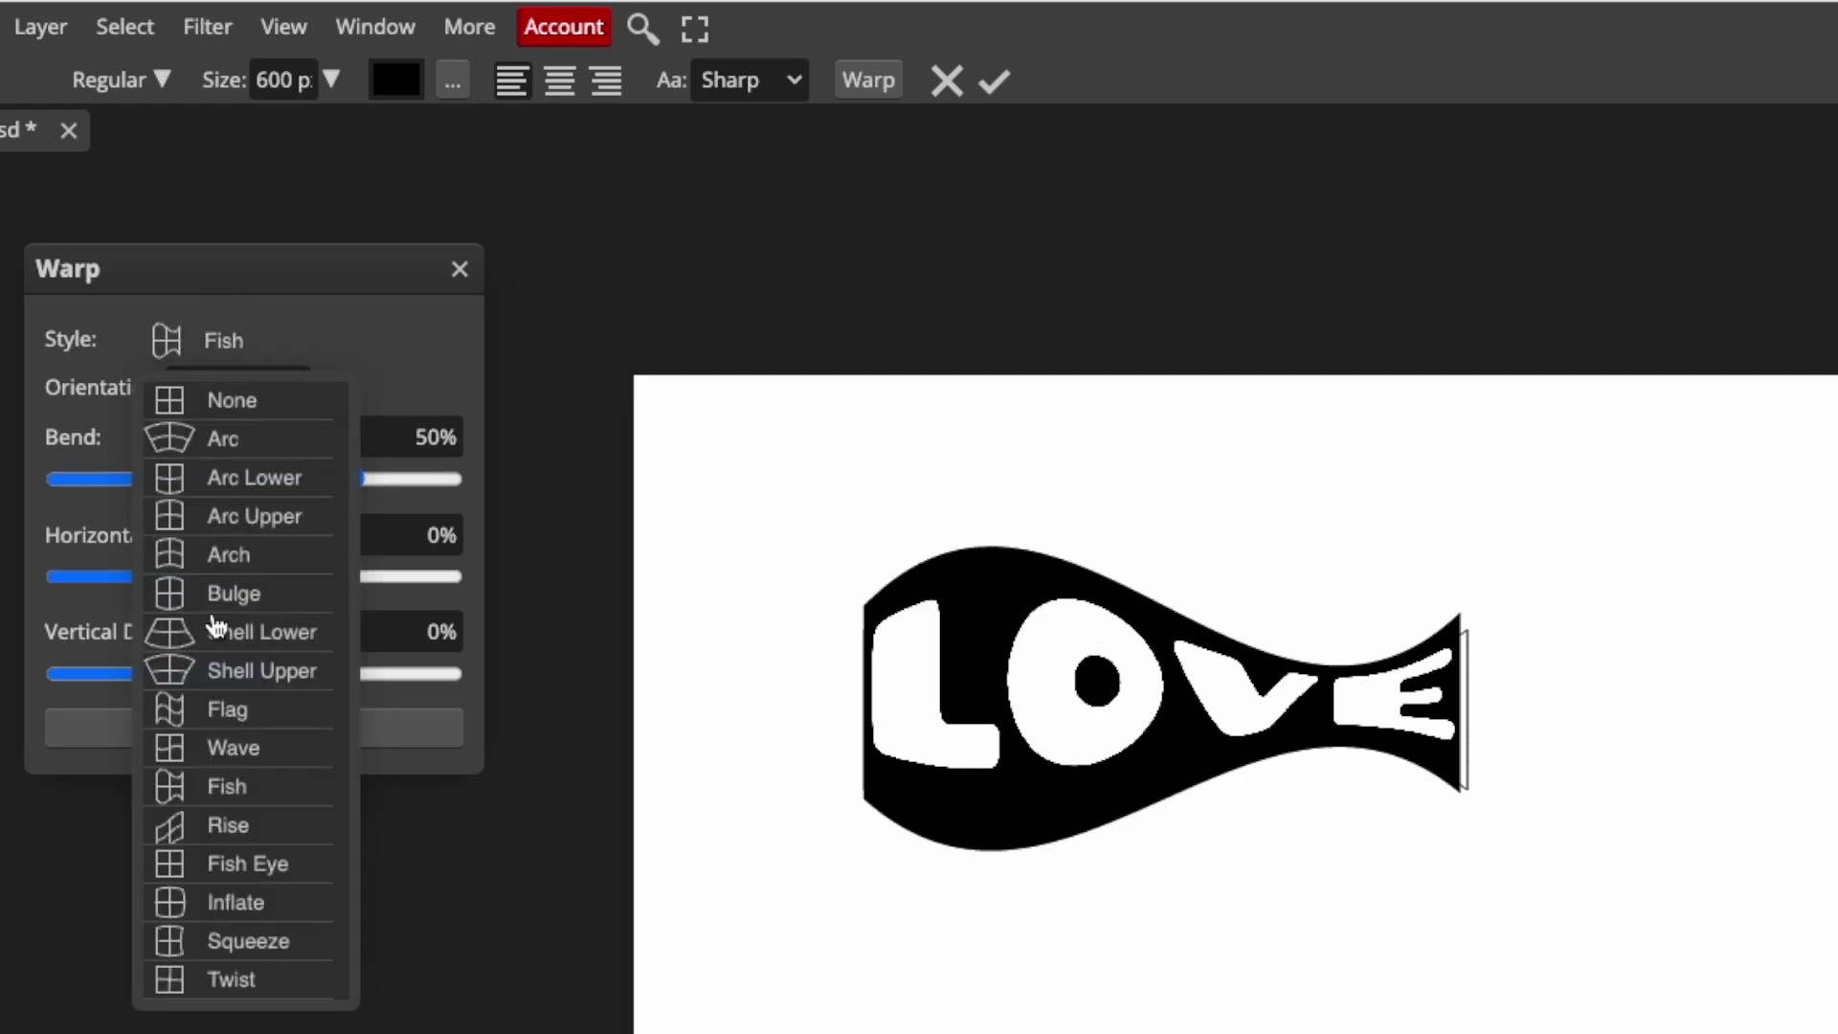
{"action": "left_click", "coordinate": [226, 826]}
{"action": "left_click", "coordinate": [230, 347]}
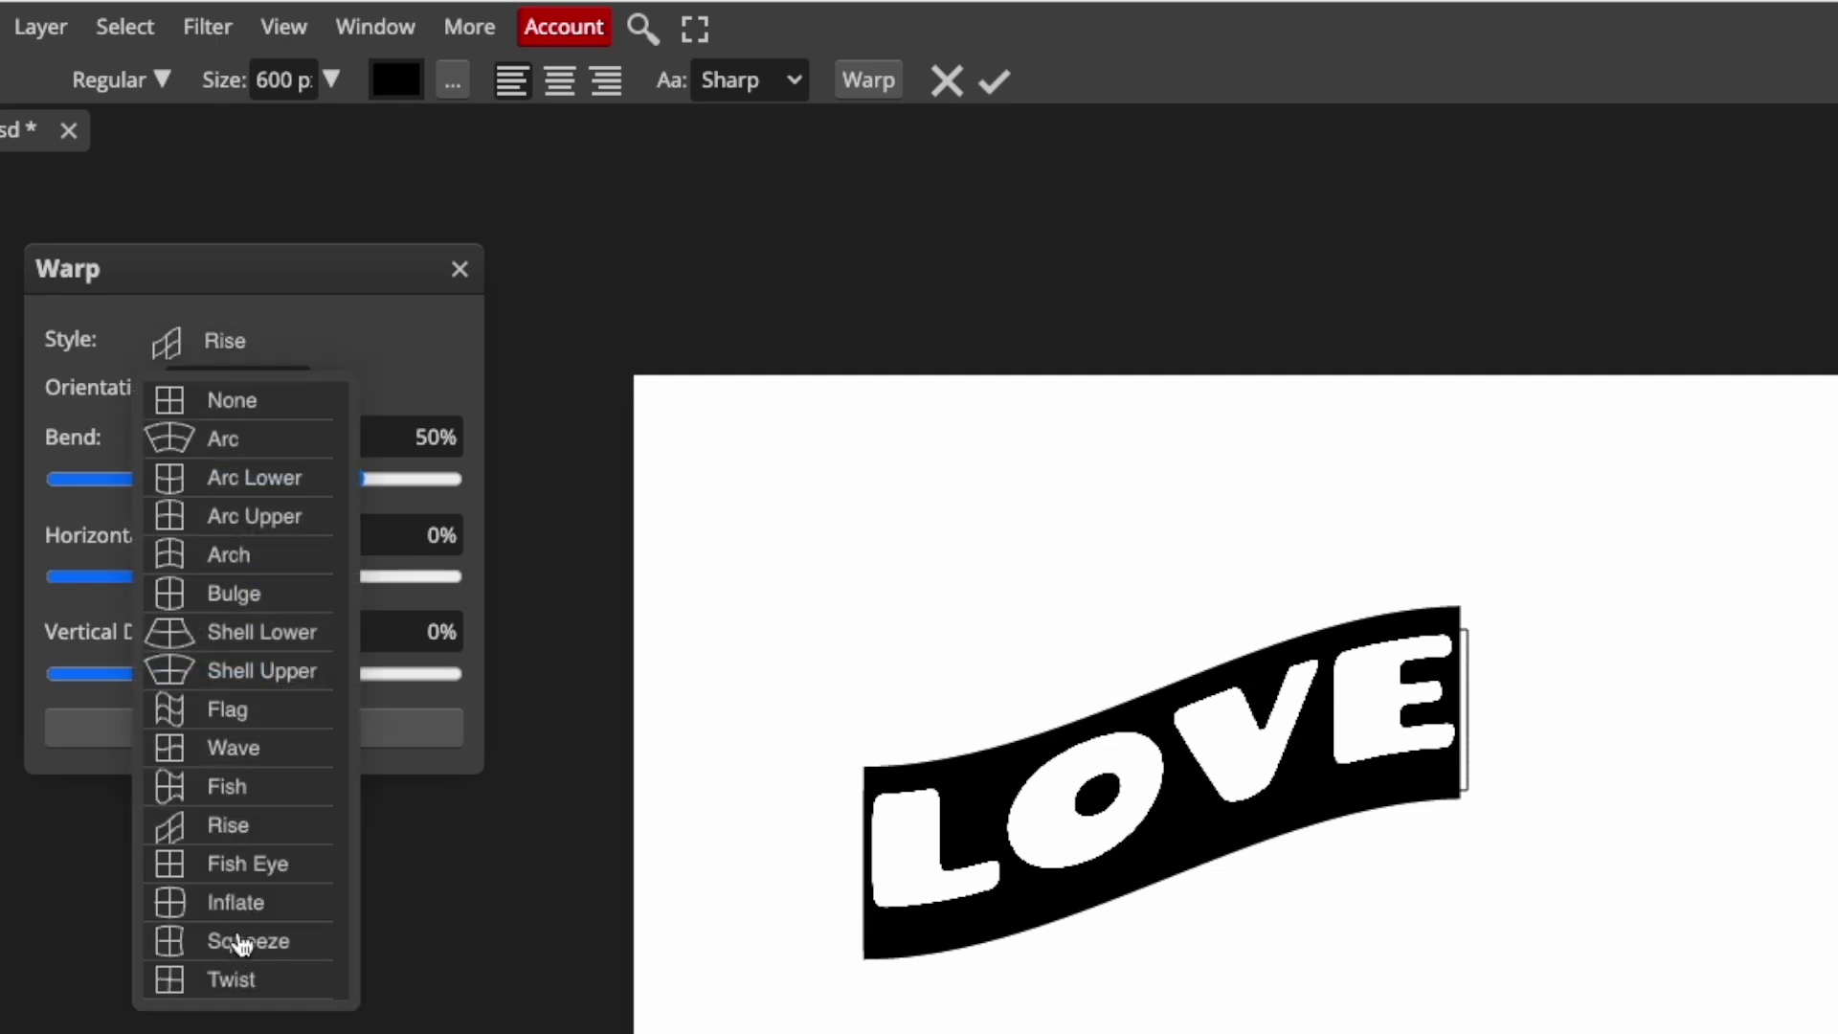
{"action": "left_click", "coordinate": [1345, 718]}
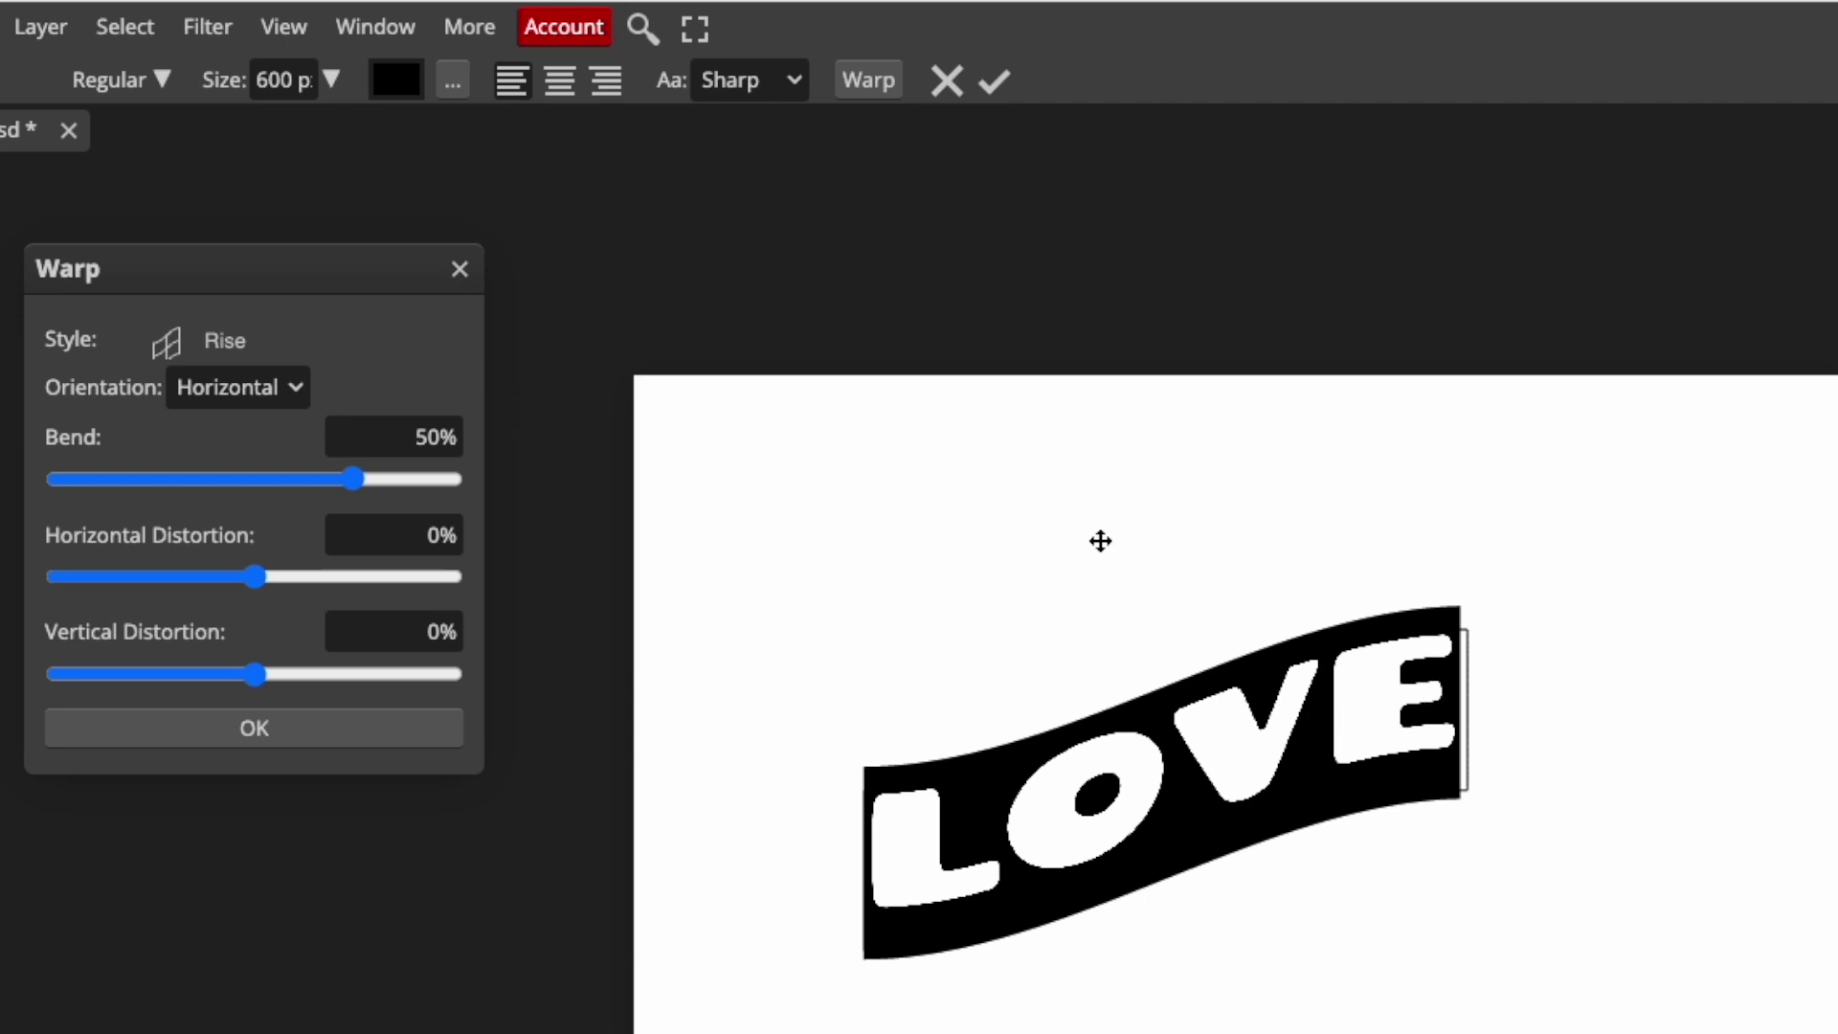
{"action": "left_click", "coordinate": [994, 82]}
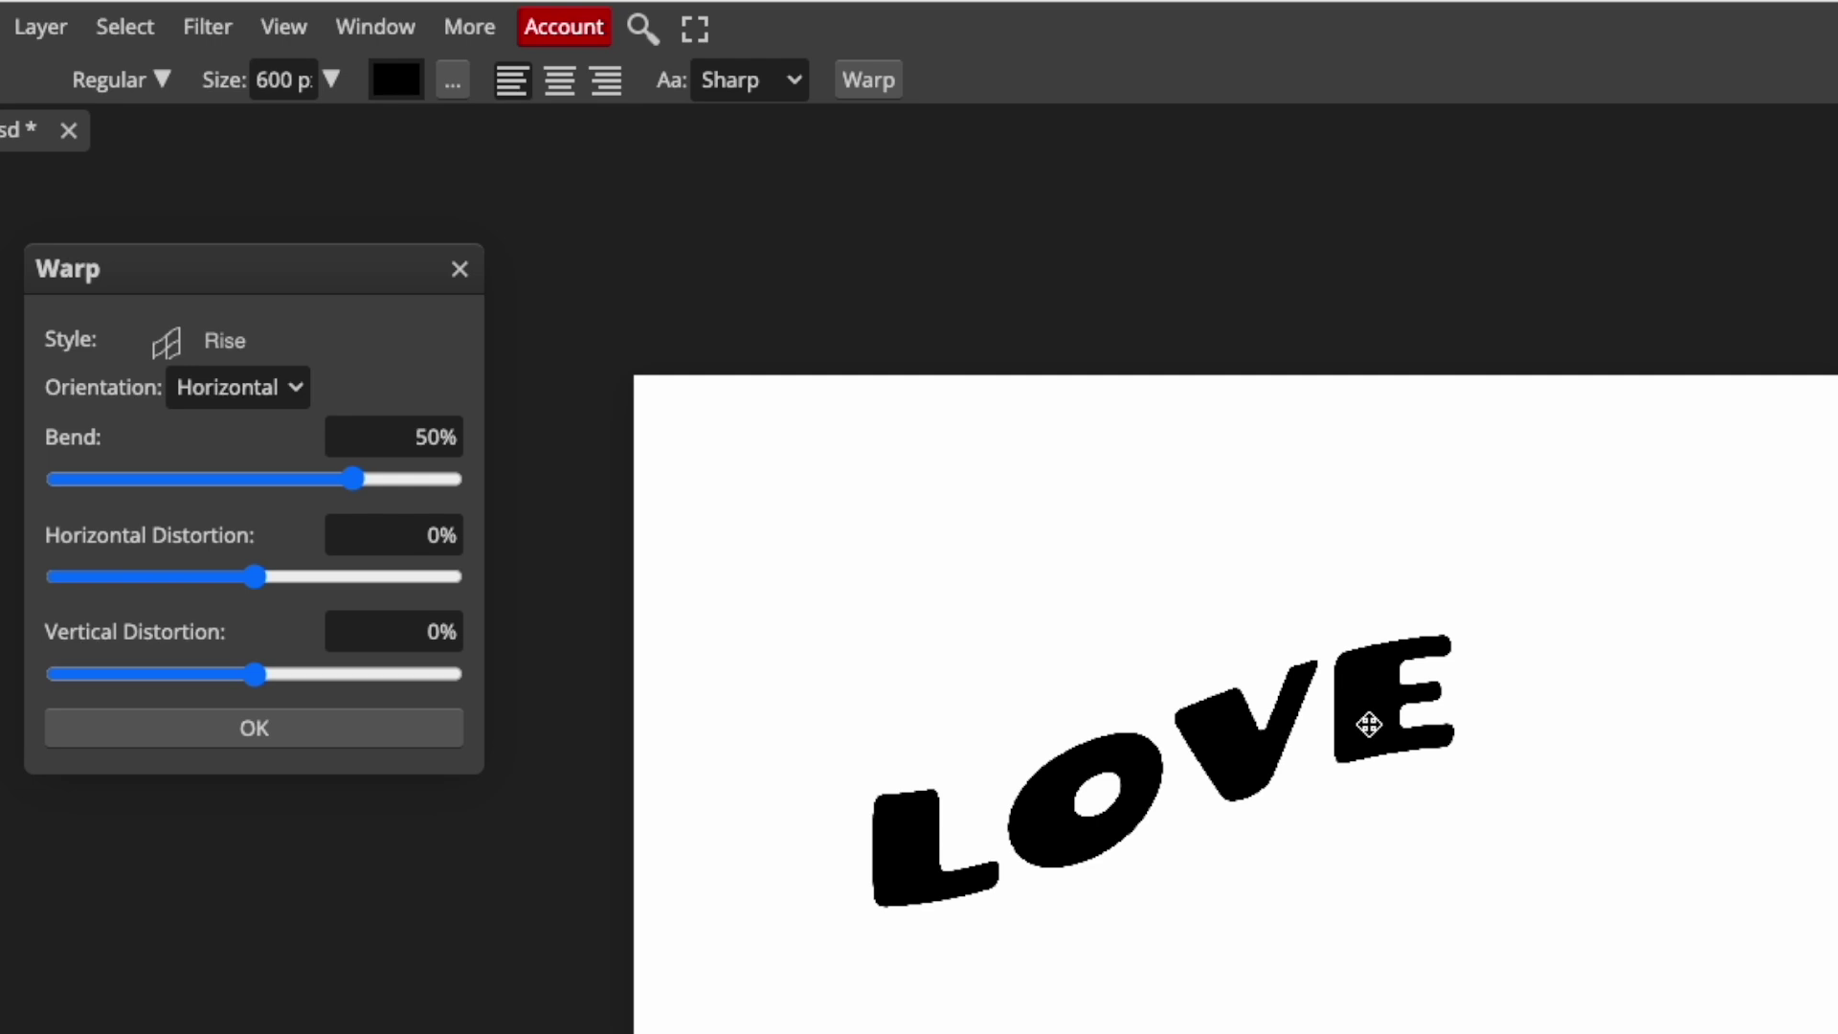
Step: Change the LOVE text size to 800 px
{"action": "left_click", "coordinate": [460, 269]}
{"action": "double_click", "coordinate": [606, 428]}
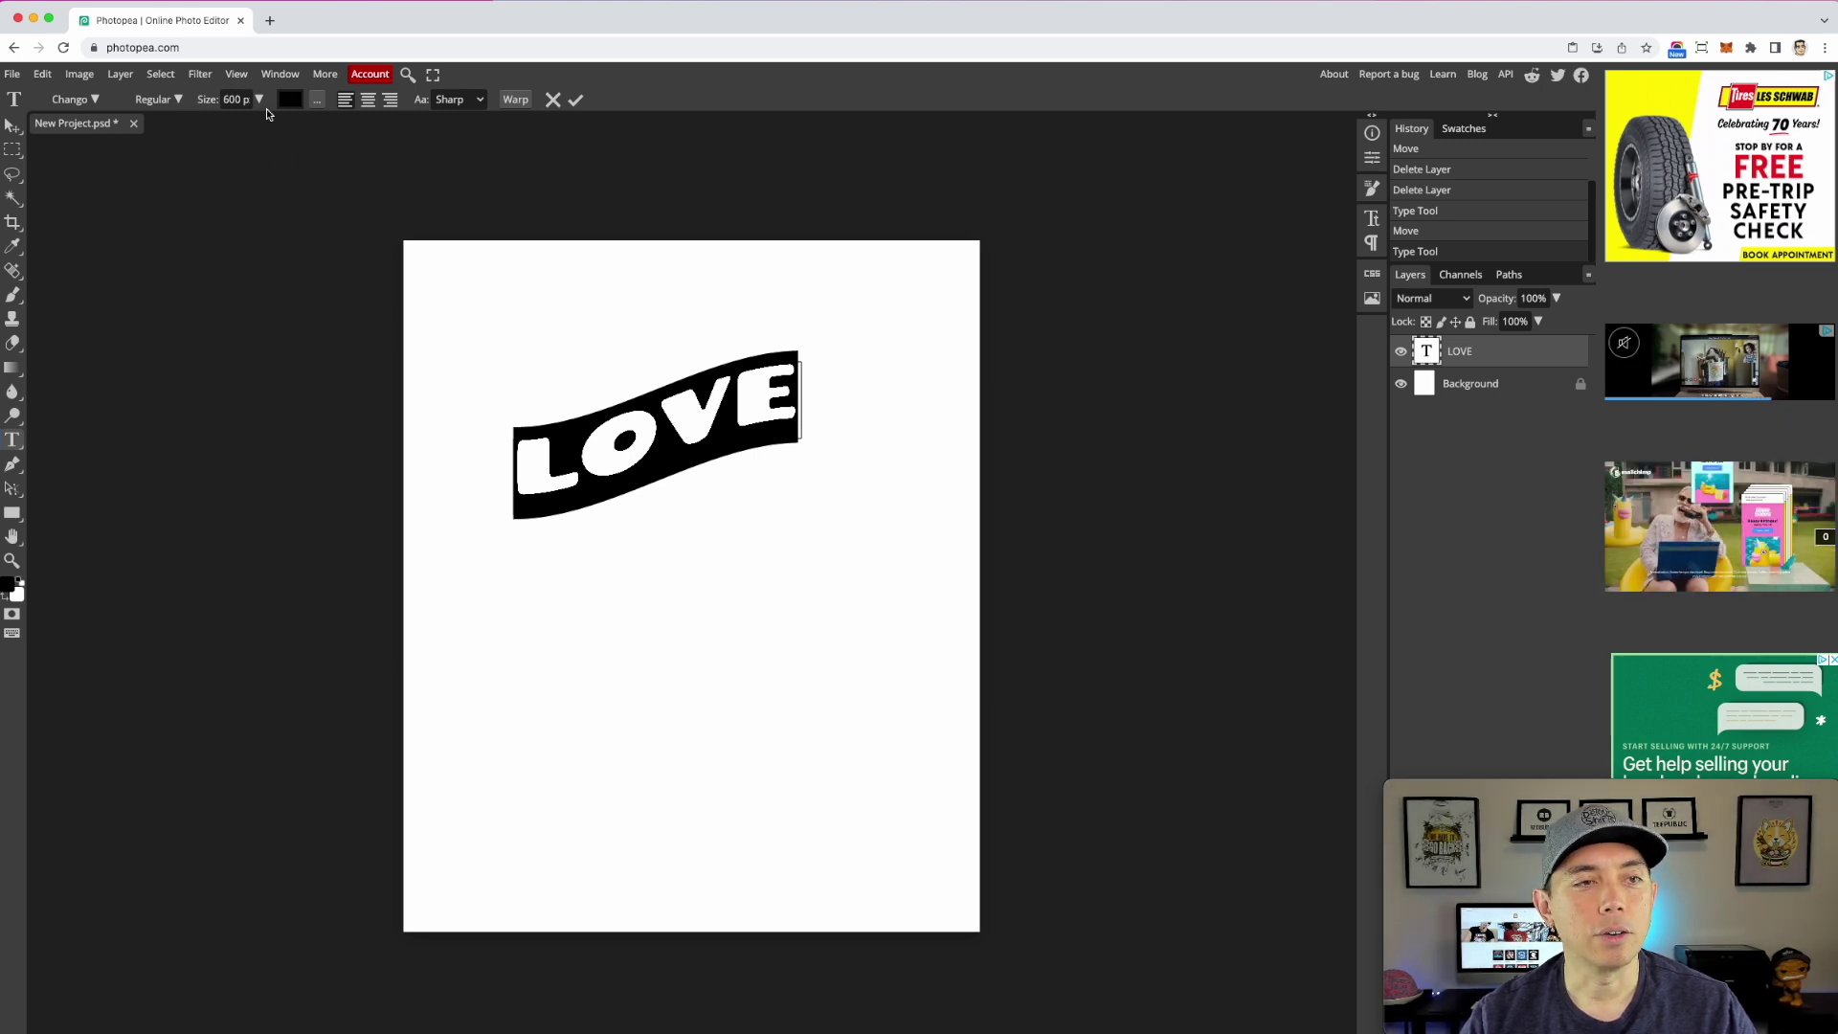
{"action": "double_click", "coordinate": [234, 99]}
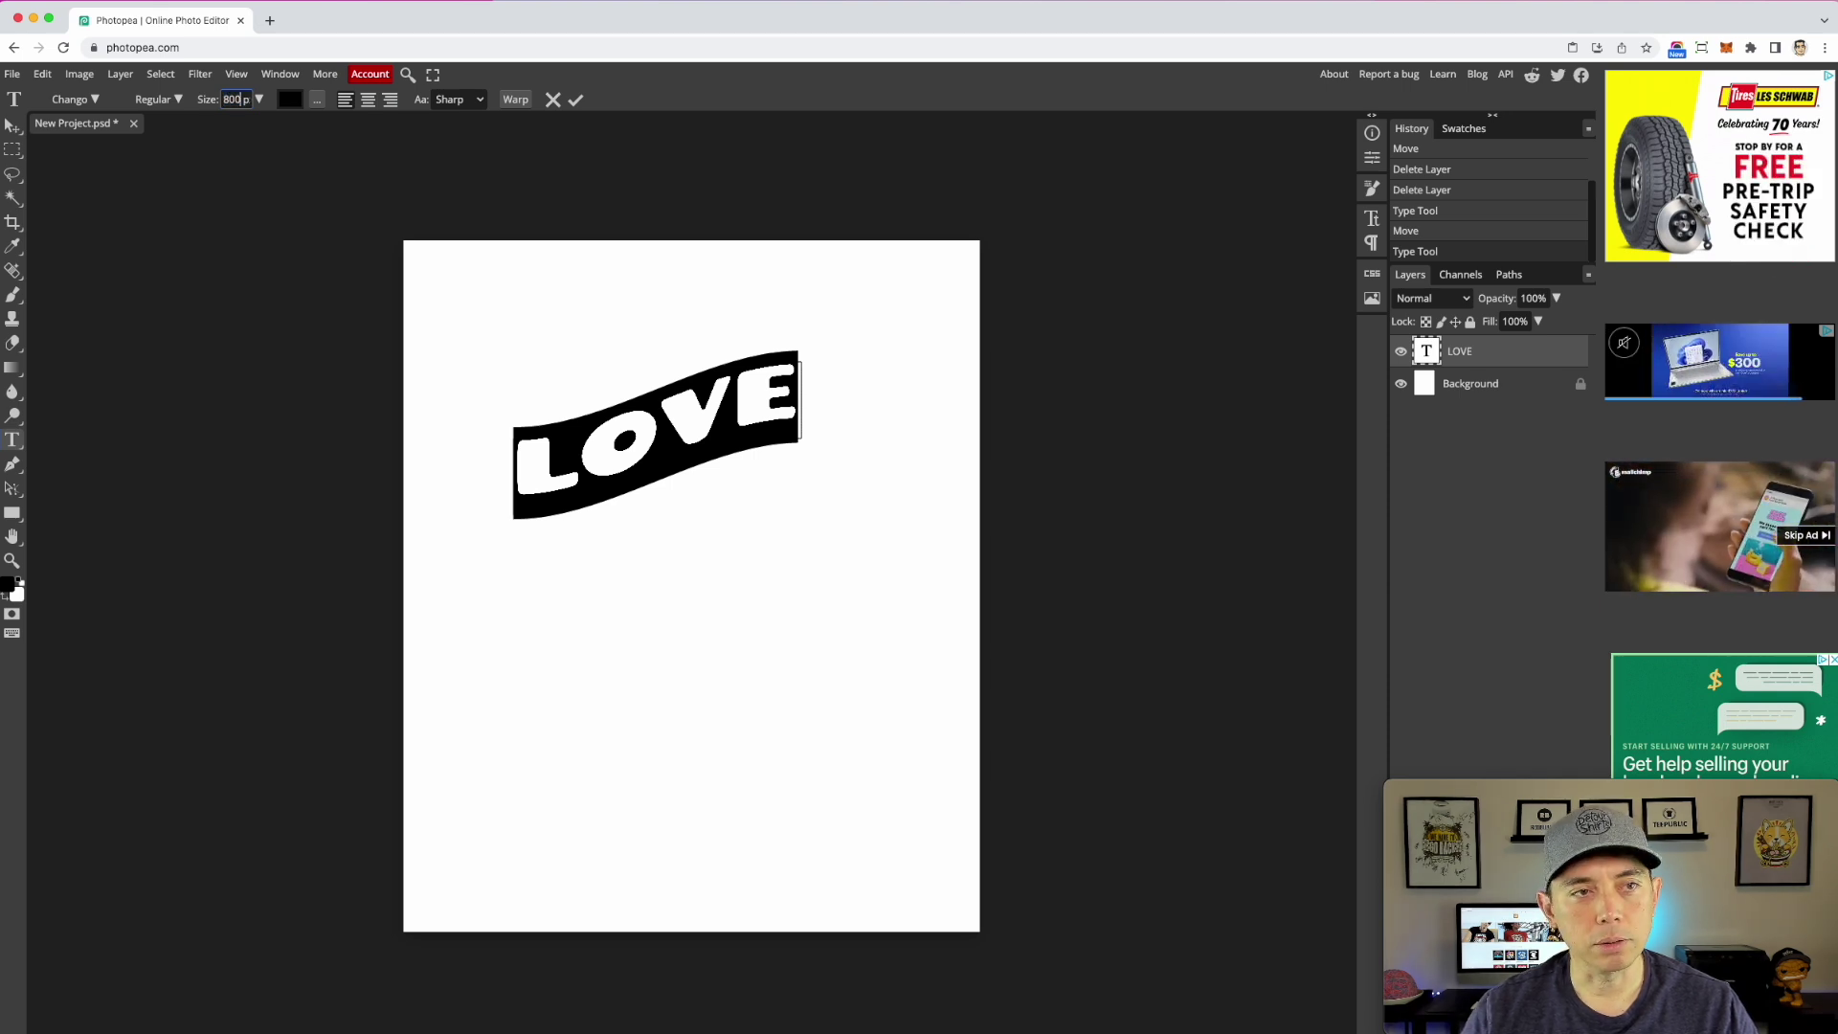
{"action": "type", "text": "800"}
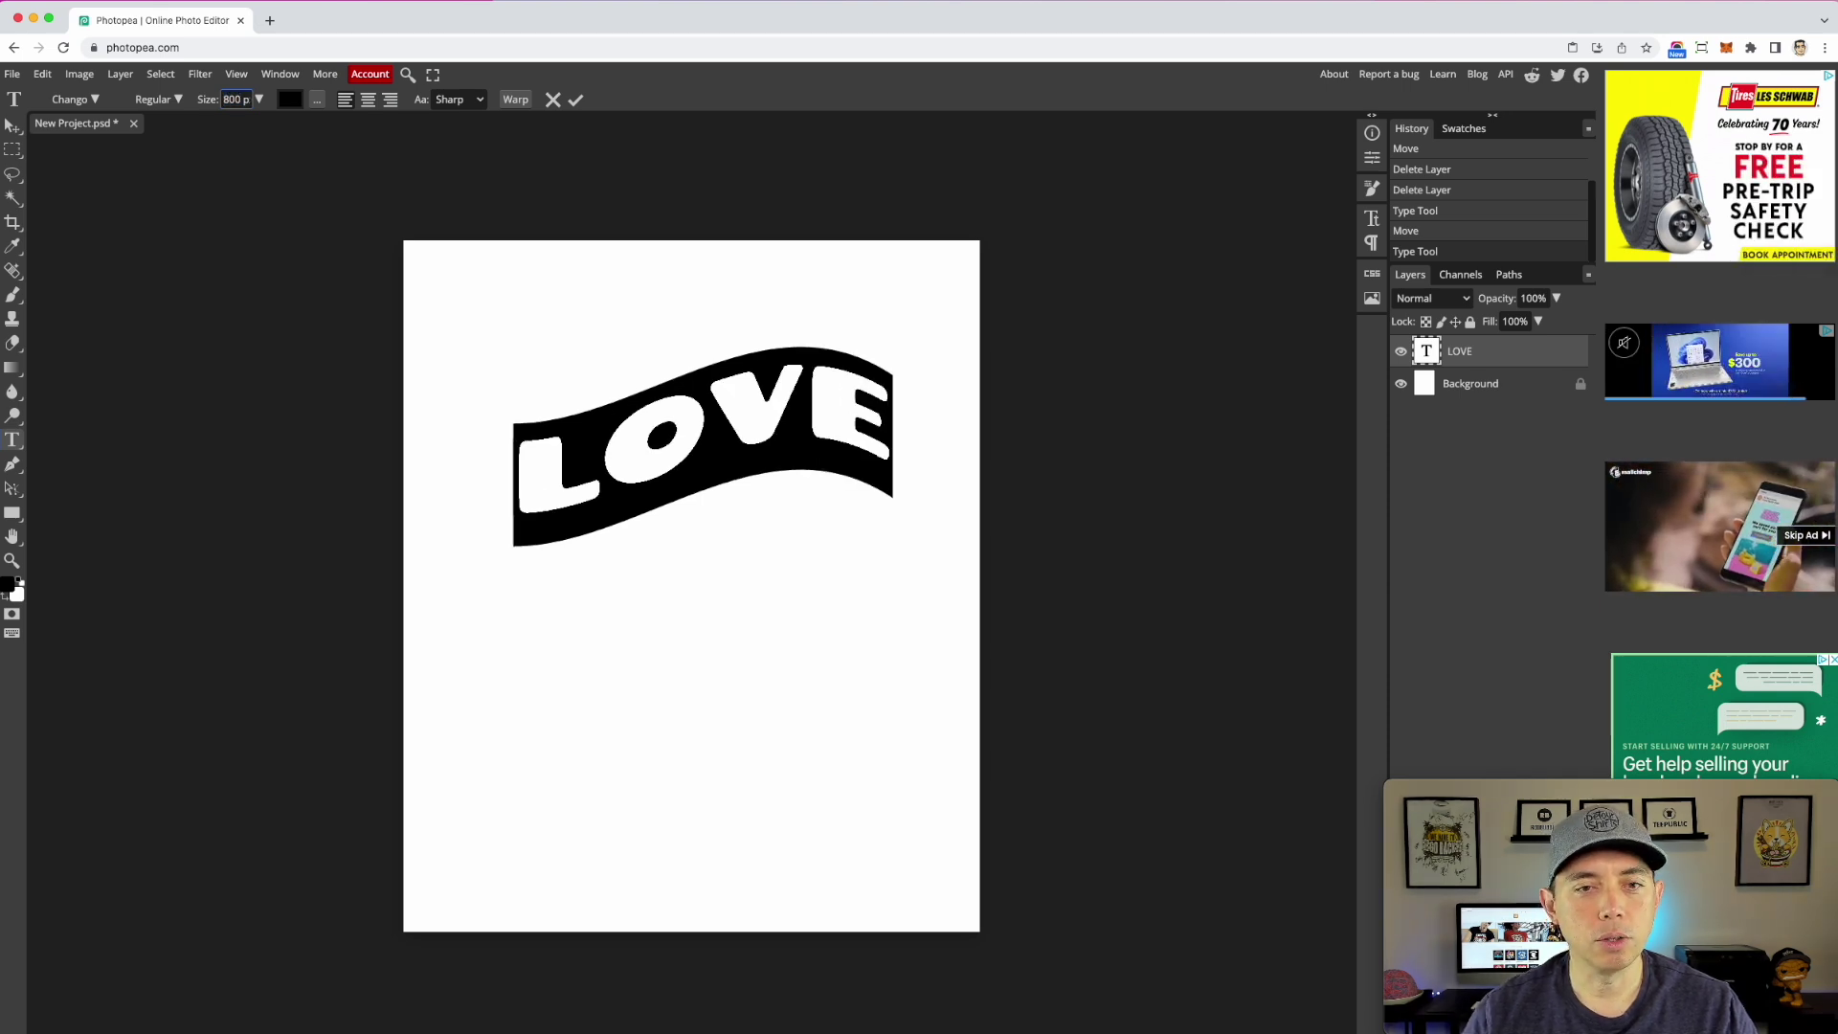
{"action": "left_click", "coordinate": [761, 397]}
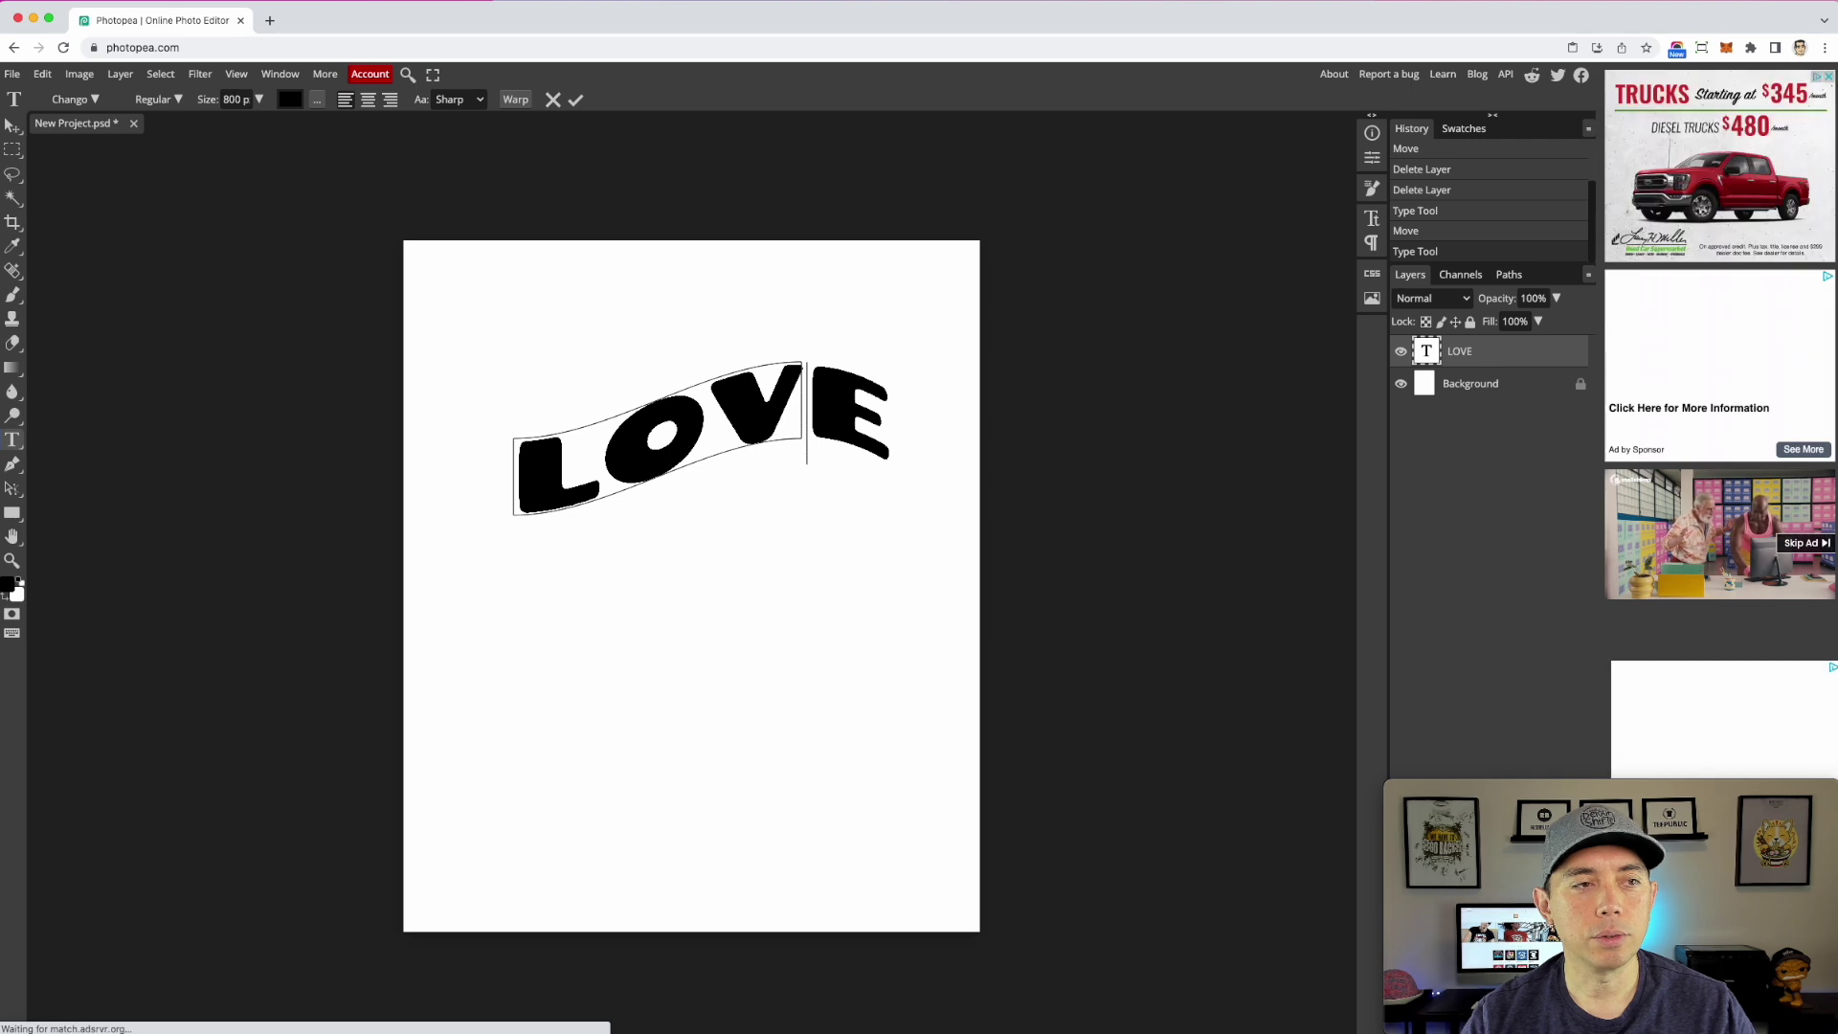
{"action": "key", "text": "Escape"}
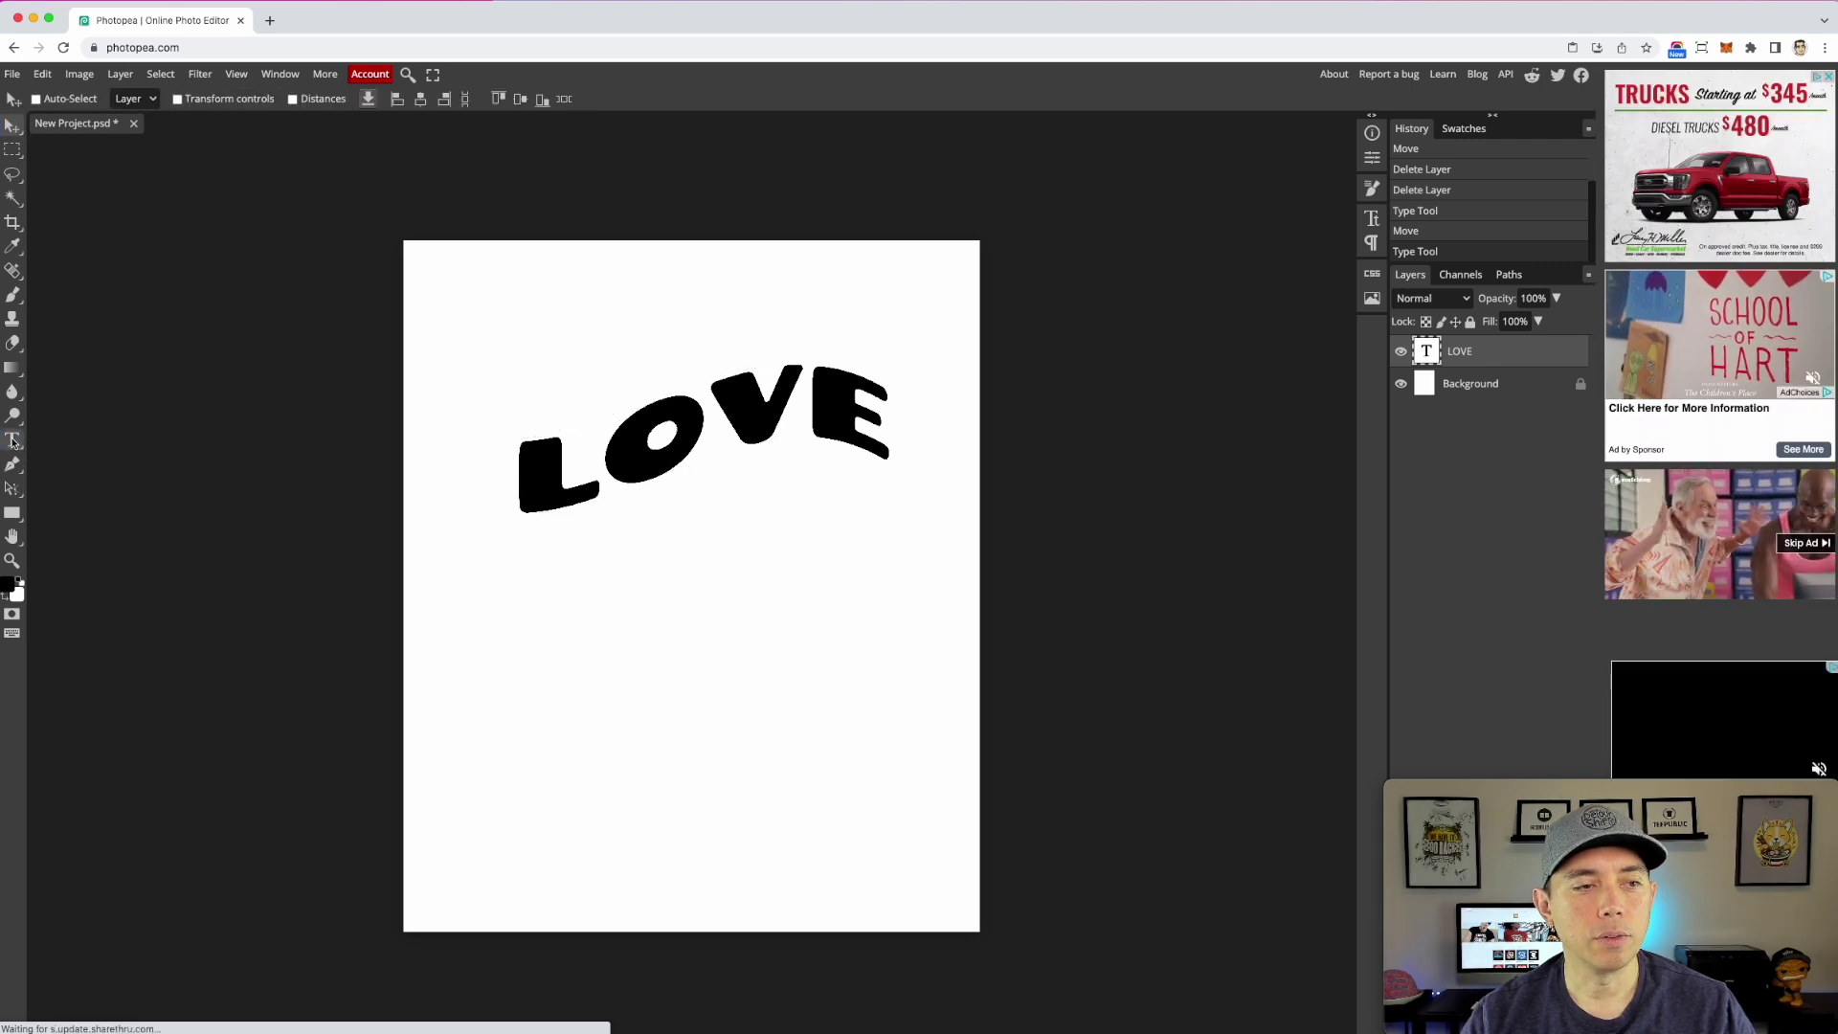
Step: Delete the LOVE text layer, leaving only the white Background
{"action": "double_click", "coordinate": [760, 415]}
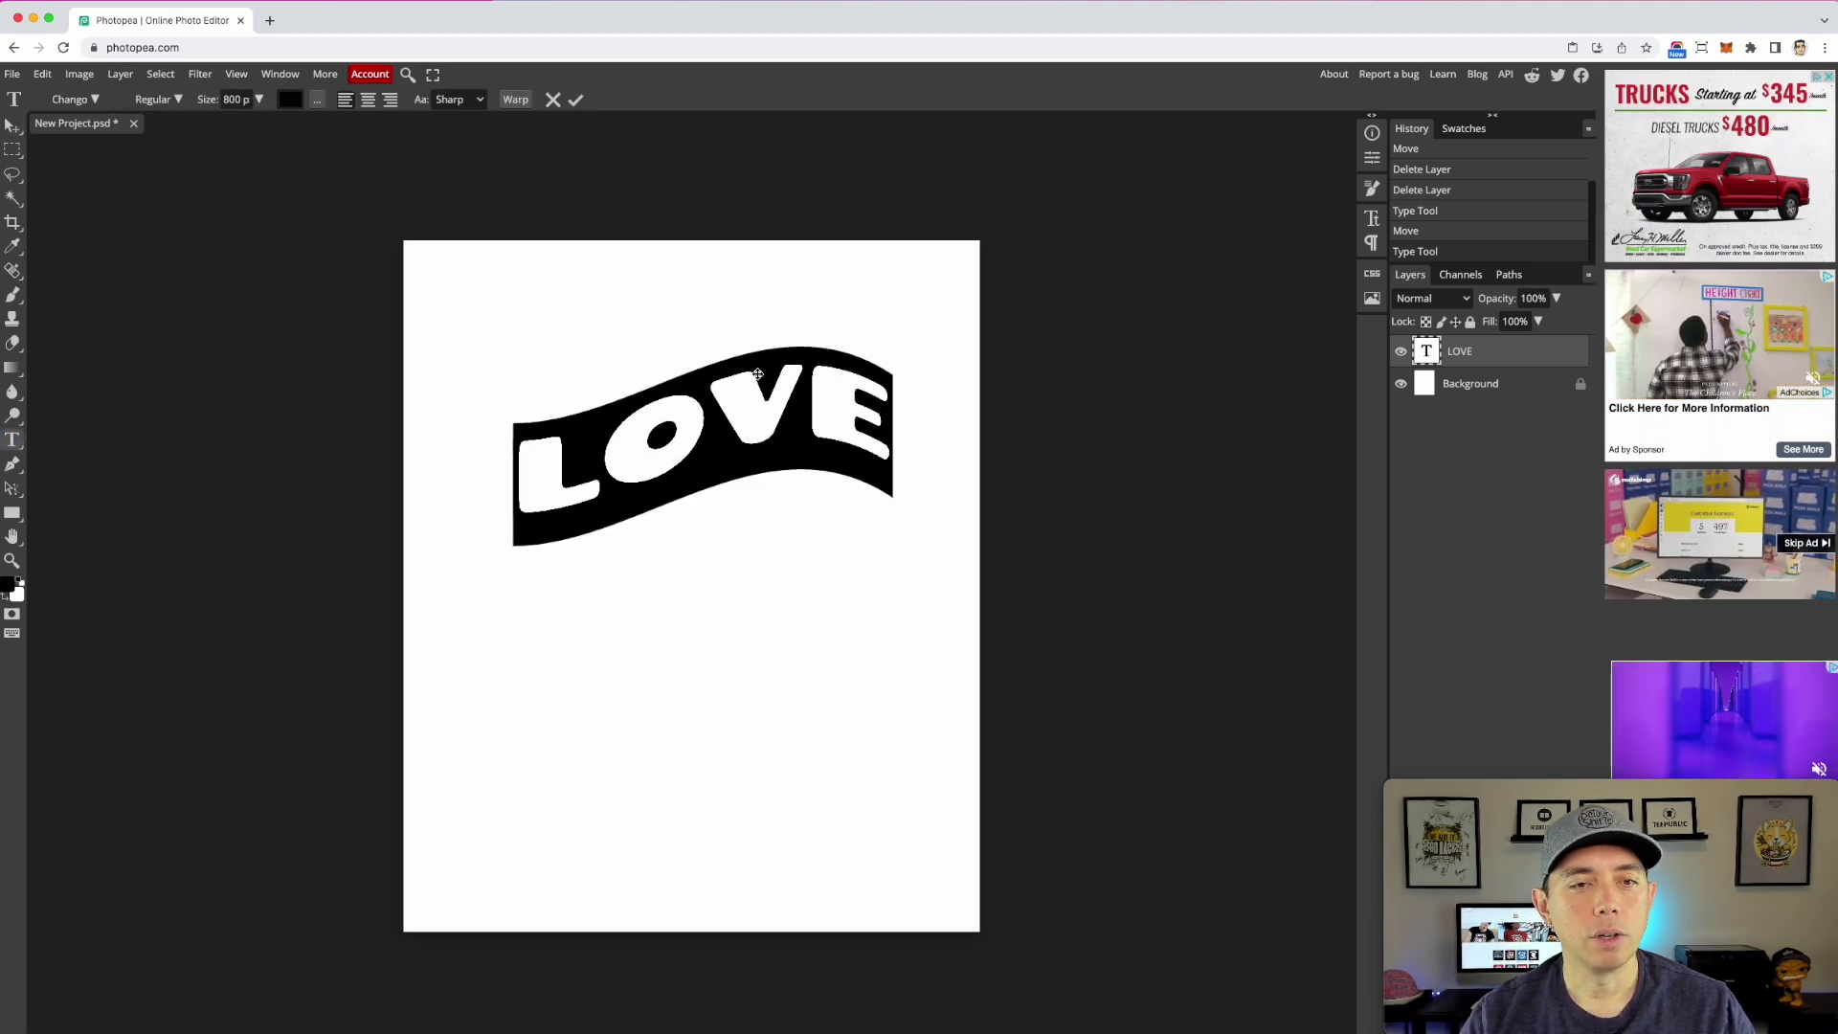
{"action": "left_click", "coordinate": [801, 407]}
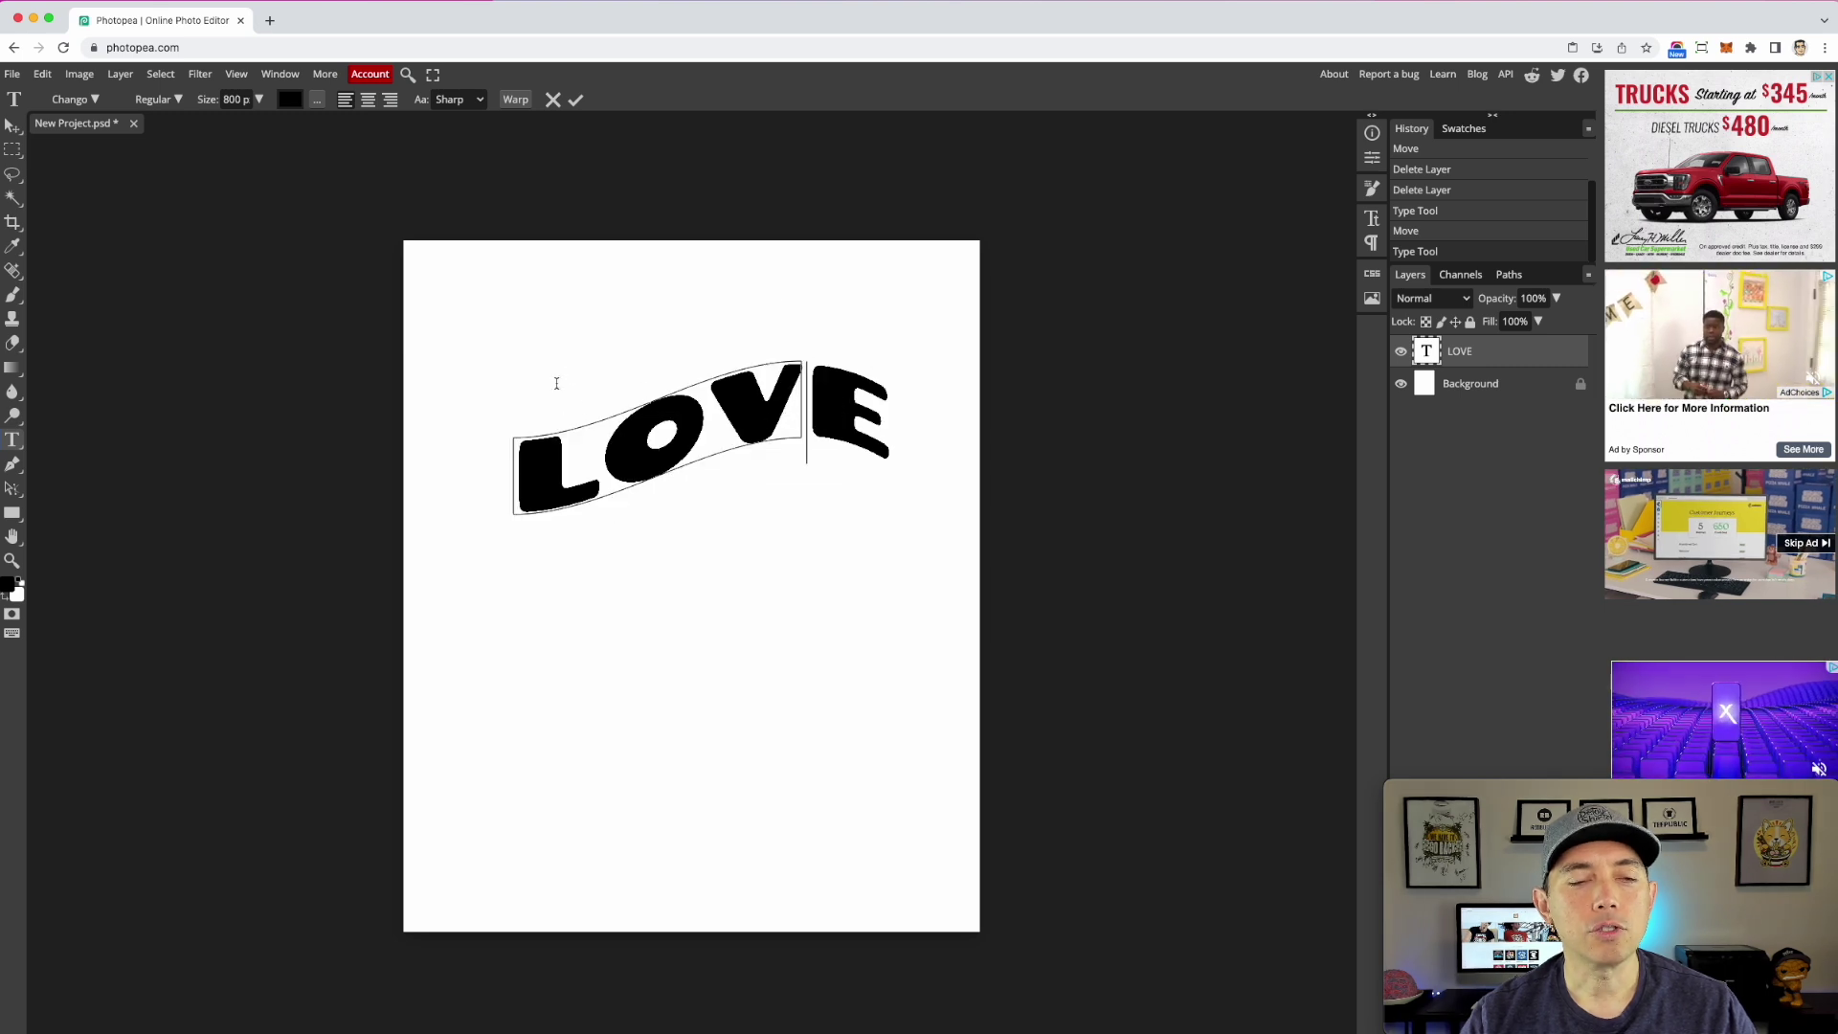
{"action": "left_click", "coordinate": [1494, 357]}
{"action": "key", "text": "Delete"}
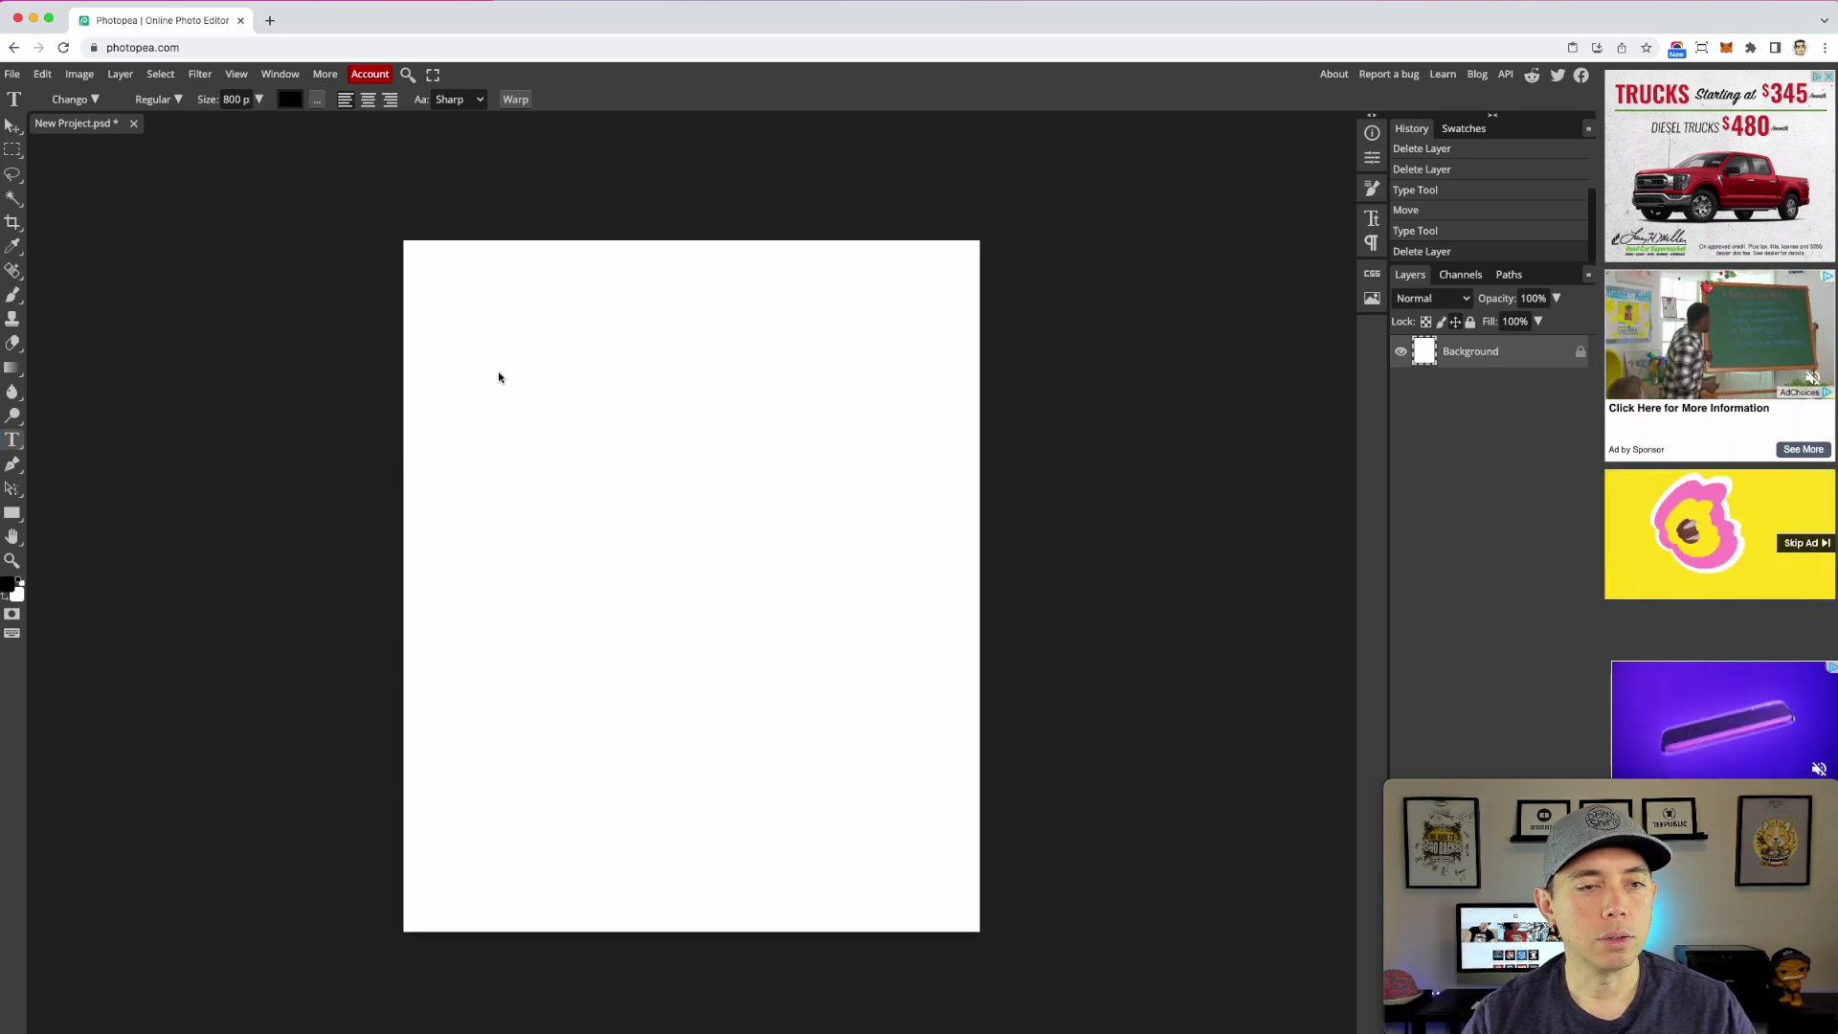
Step: Draw a text box and type LOVE, INSPIRE and TEACH on three lines
{"action": "left_click_drag", "start_coordinate": [456, 318], "coordinate": [926, 811]}
{"action": "type", "text": "LOVE"}
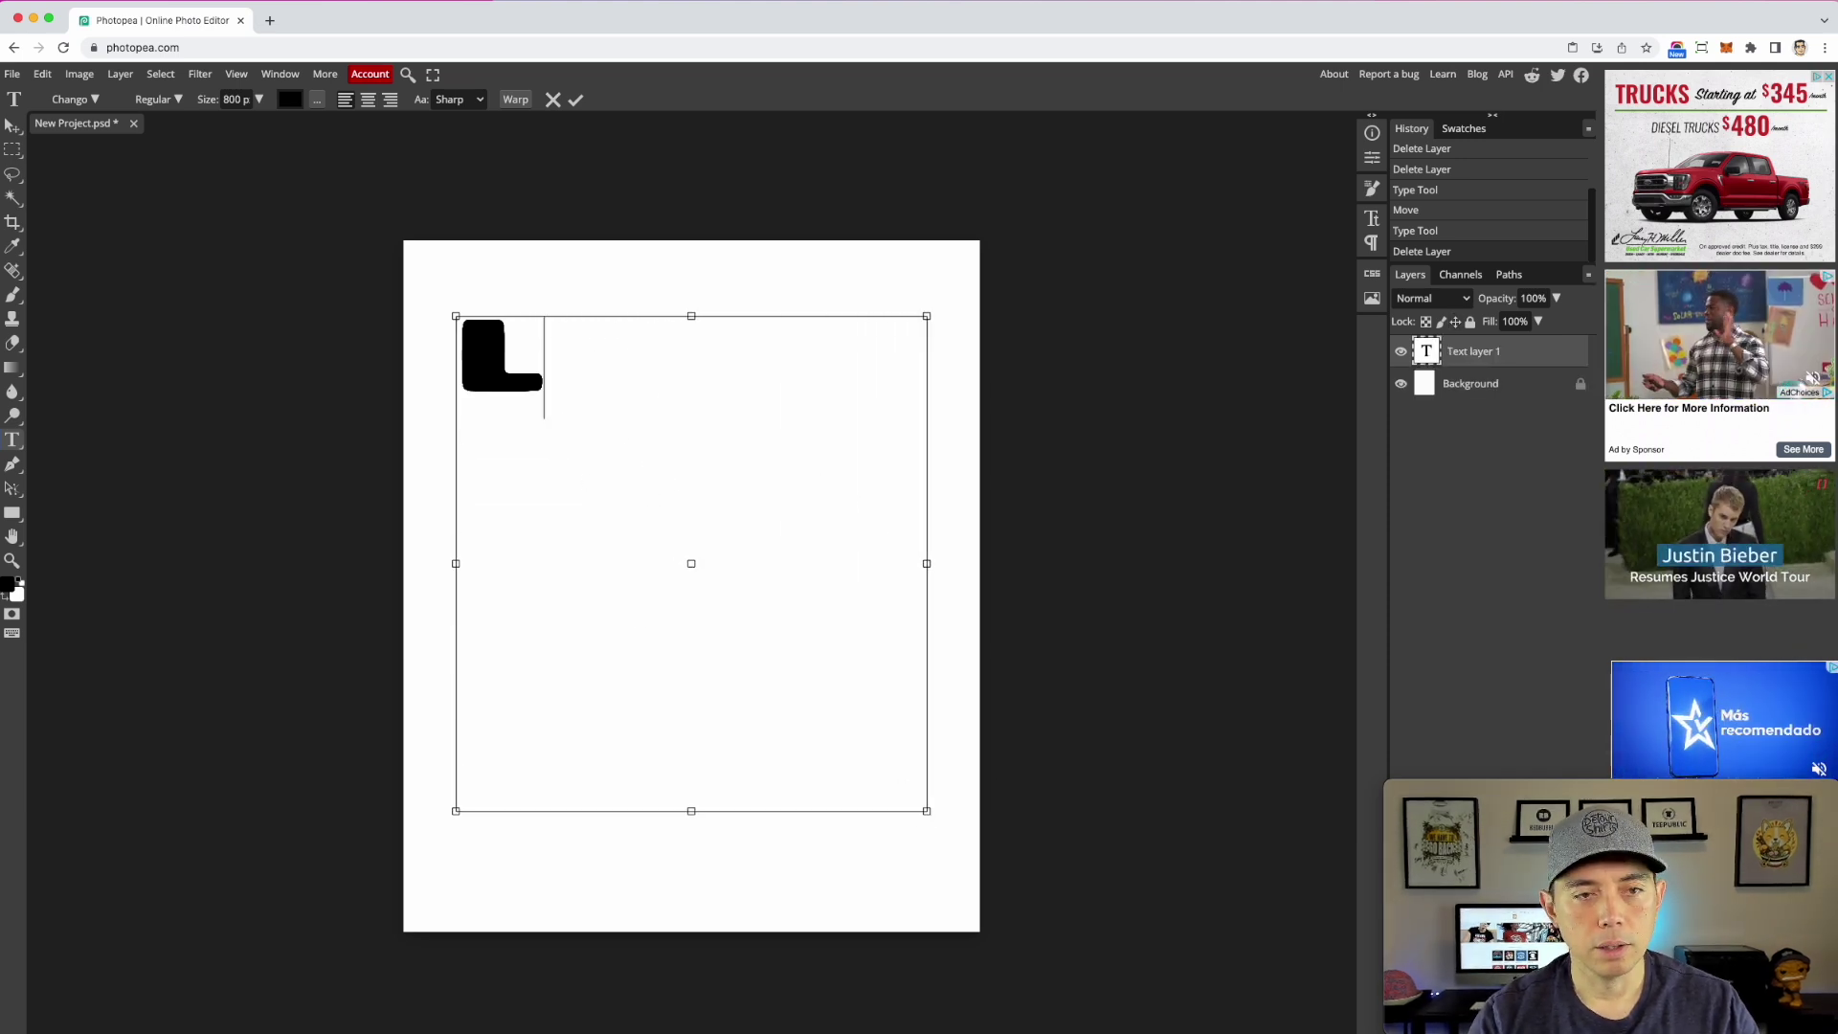
{"action": "key", "text": "Return"}
{"action": "type", "text": "INSPIRE"}
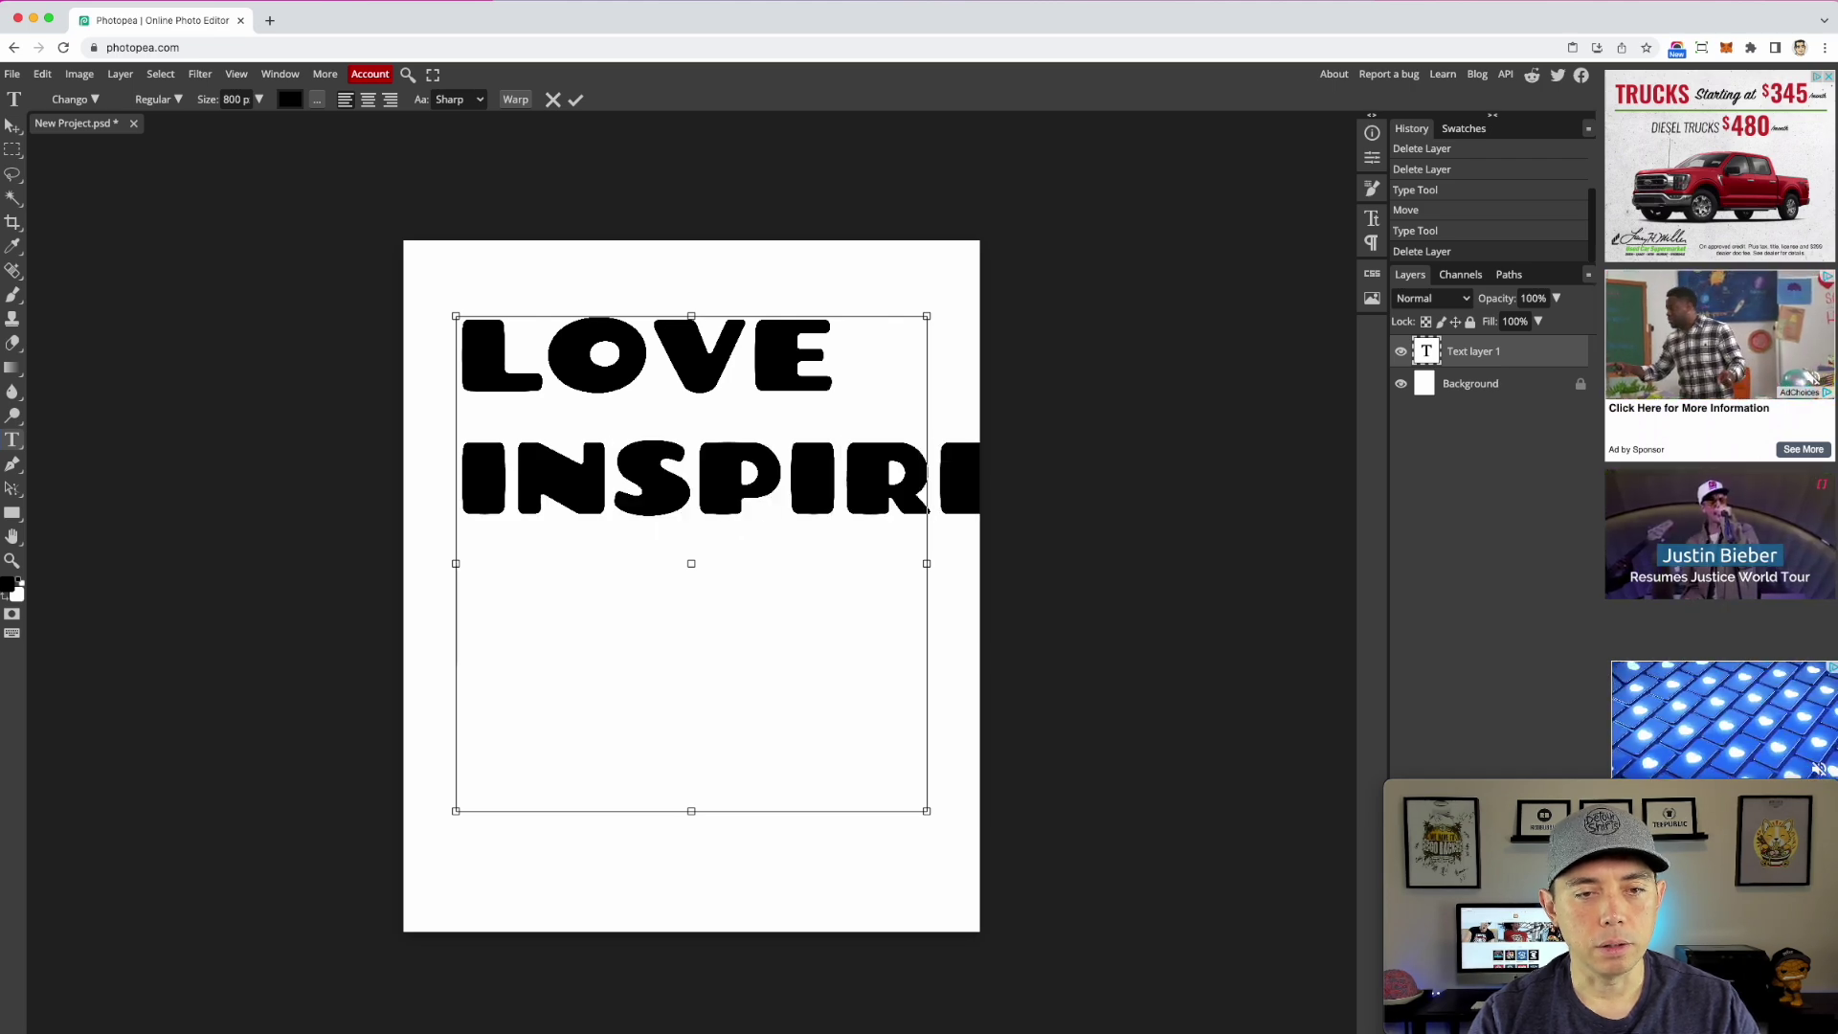
{"action": "key", "text": "Return"}
{"action": "type", "text": "TEACH"}
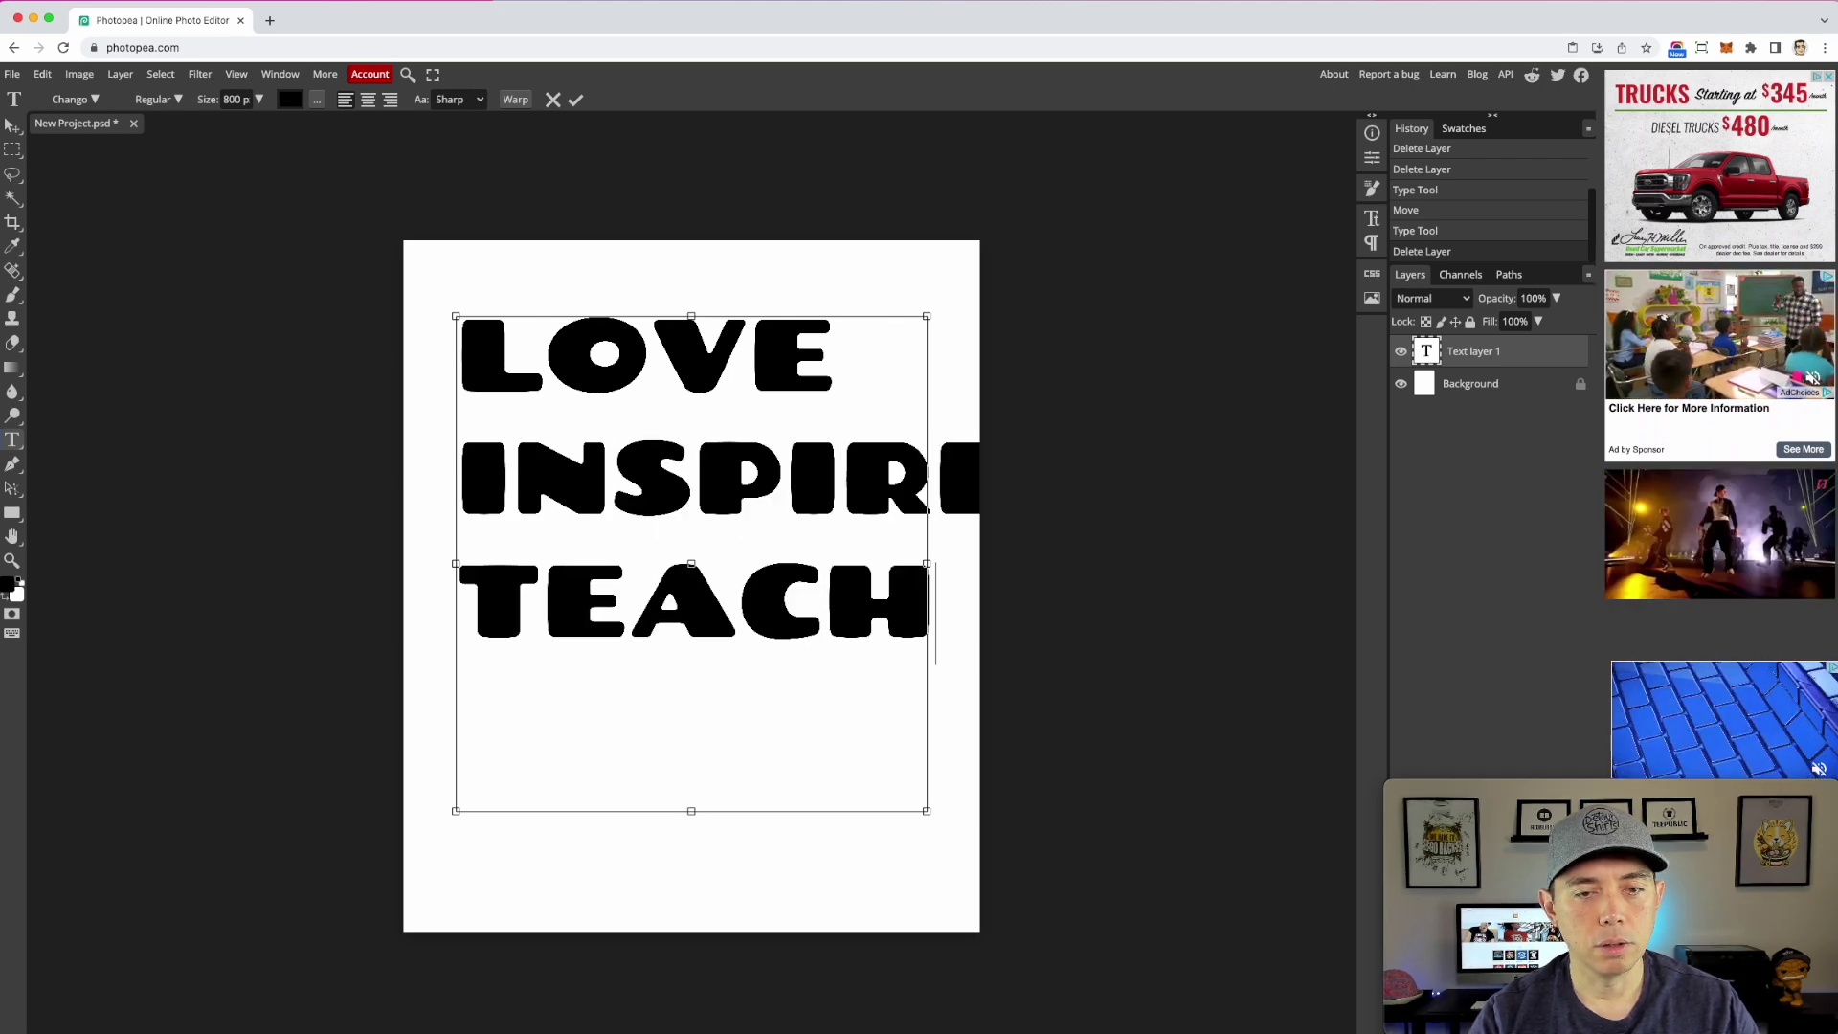
Step: Replace INSPIRE with HELP and centre-align all three lines
{"action": "double_click", "coordinate": [658, 456]}
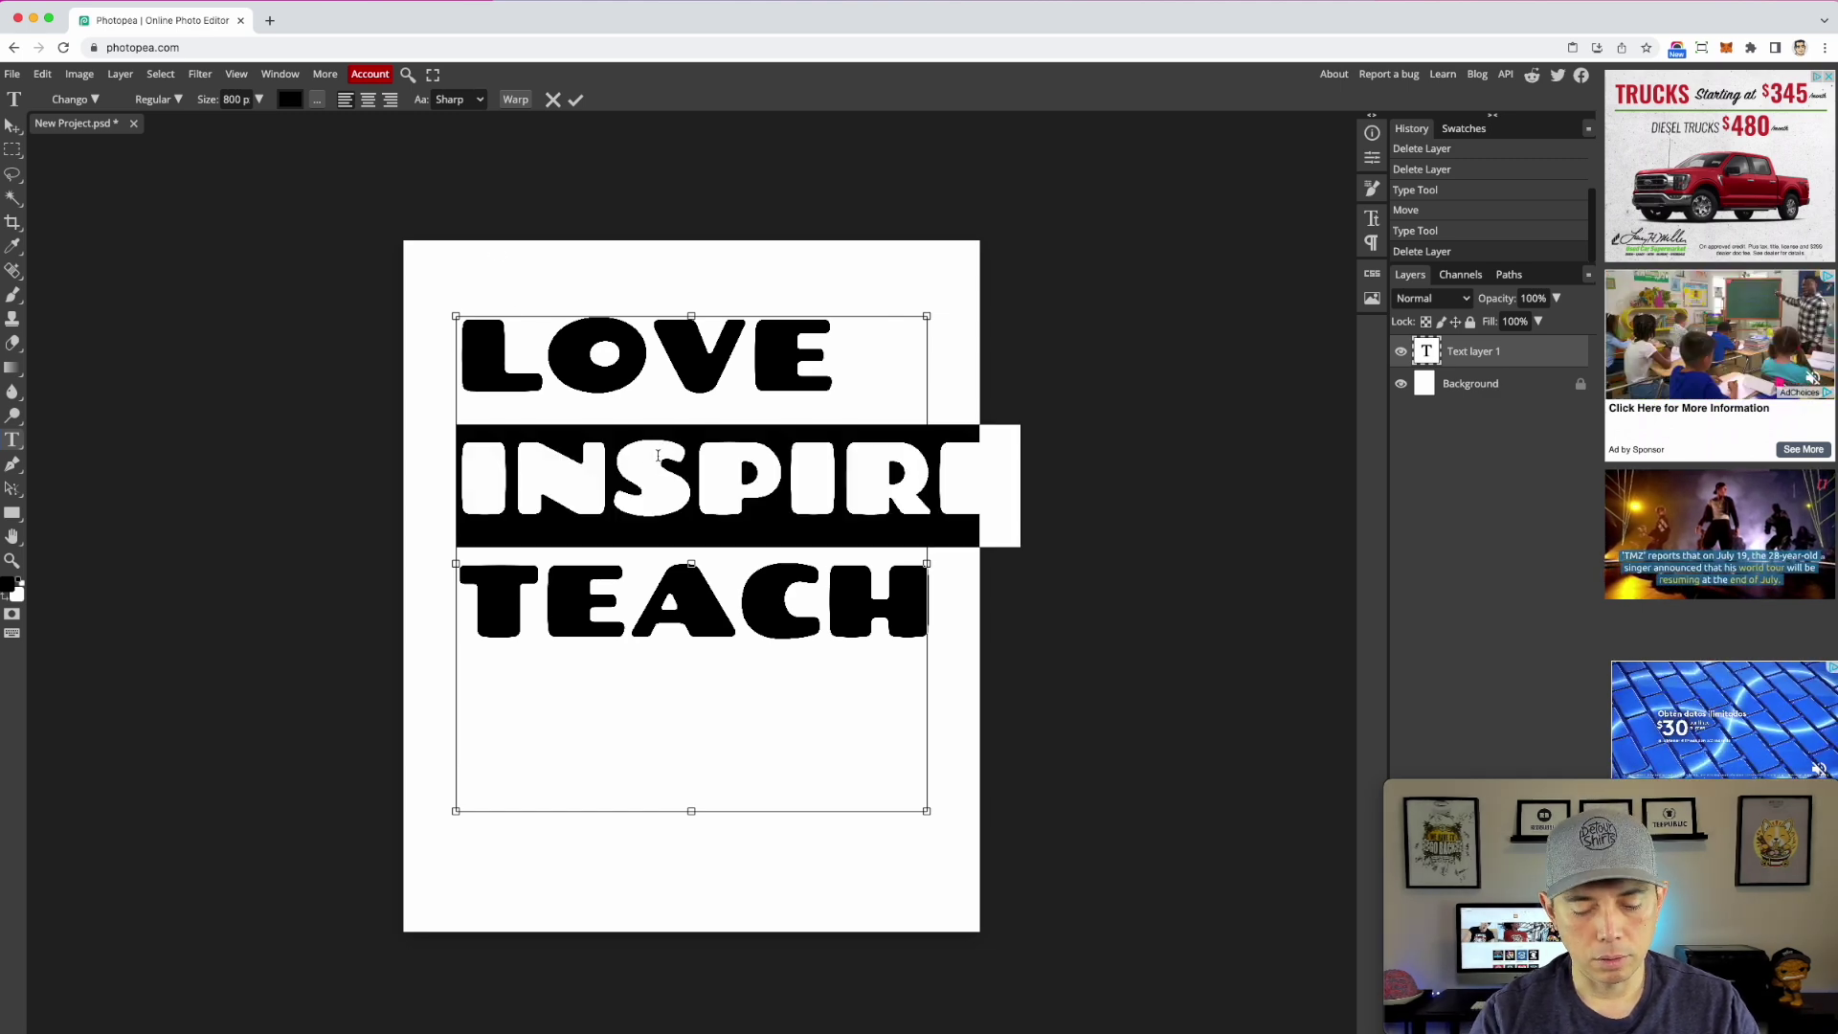
{"action": "type", "text": "HELP"}
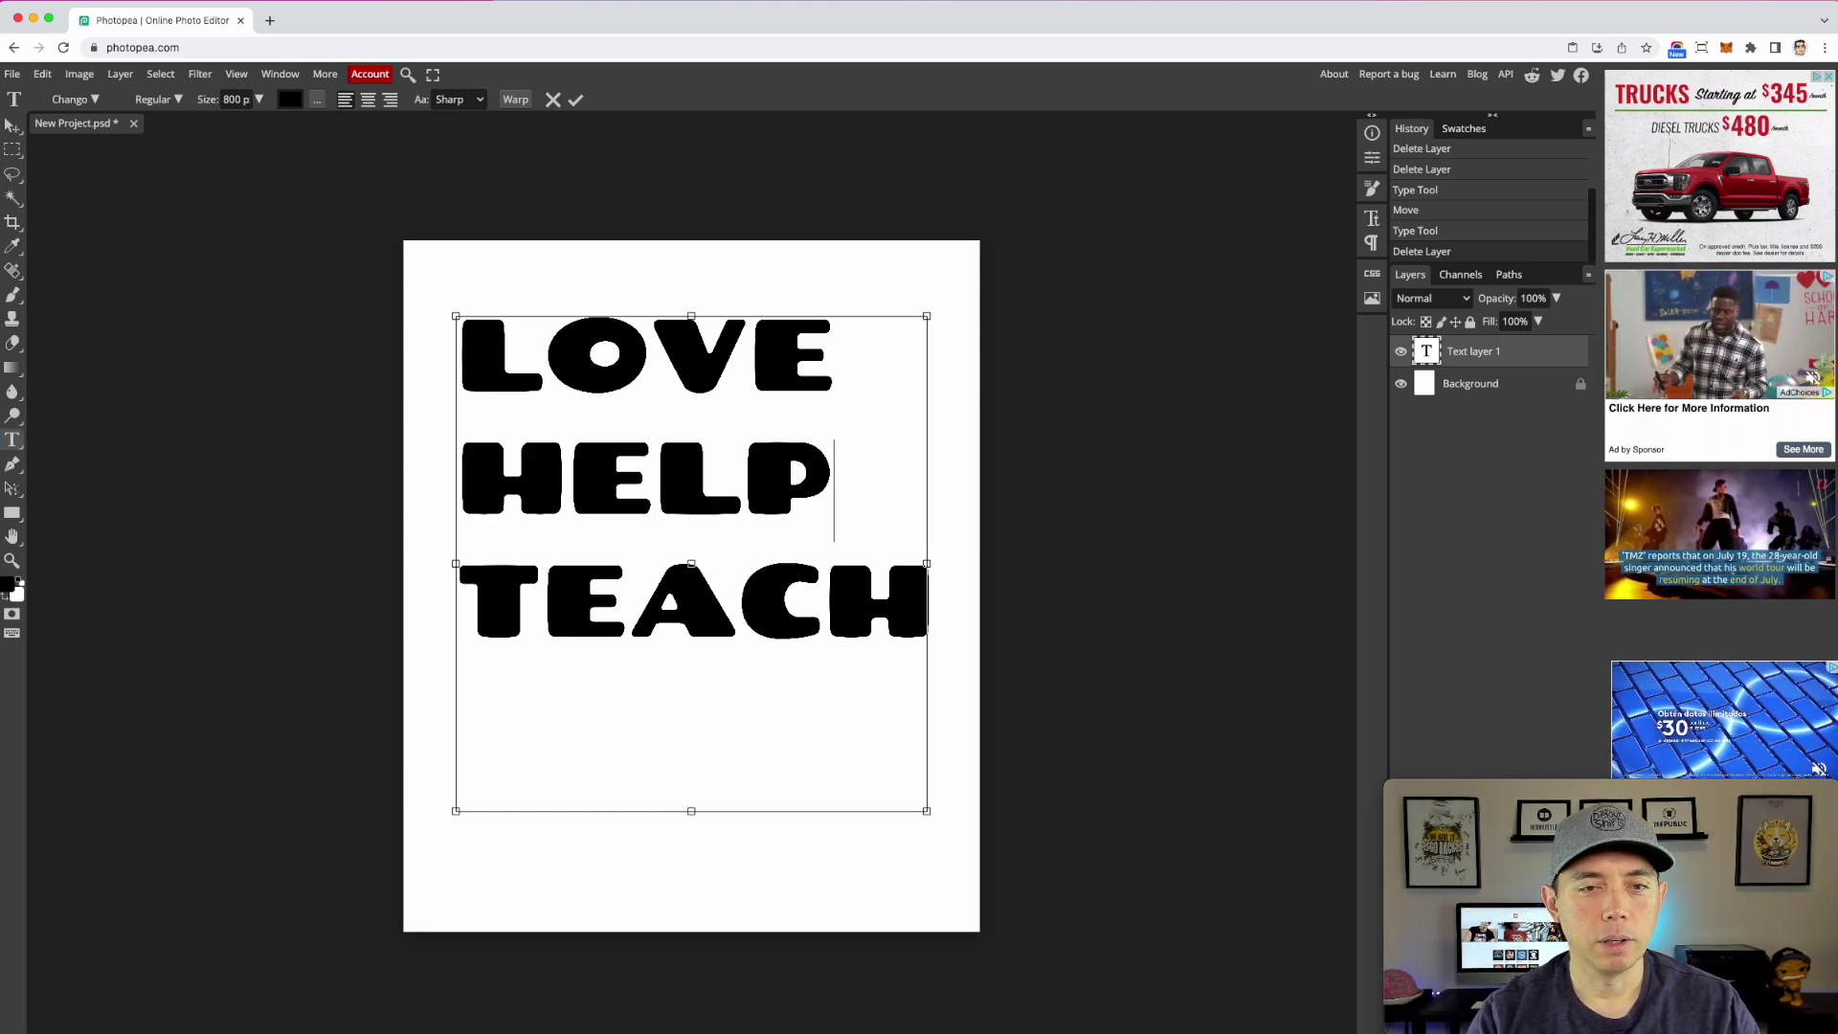
{"action": "key", "text": "super+a"}
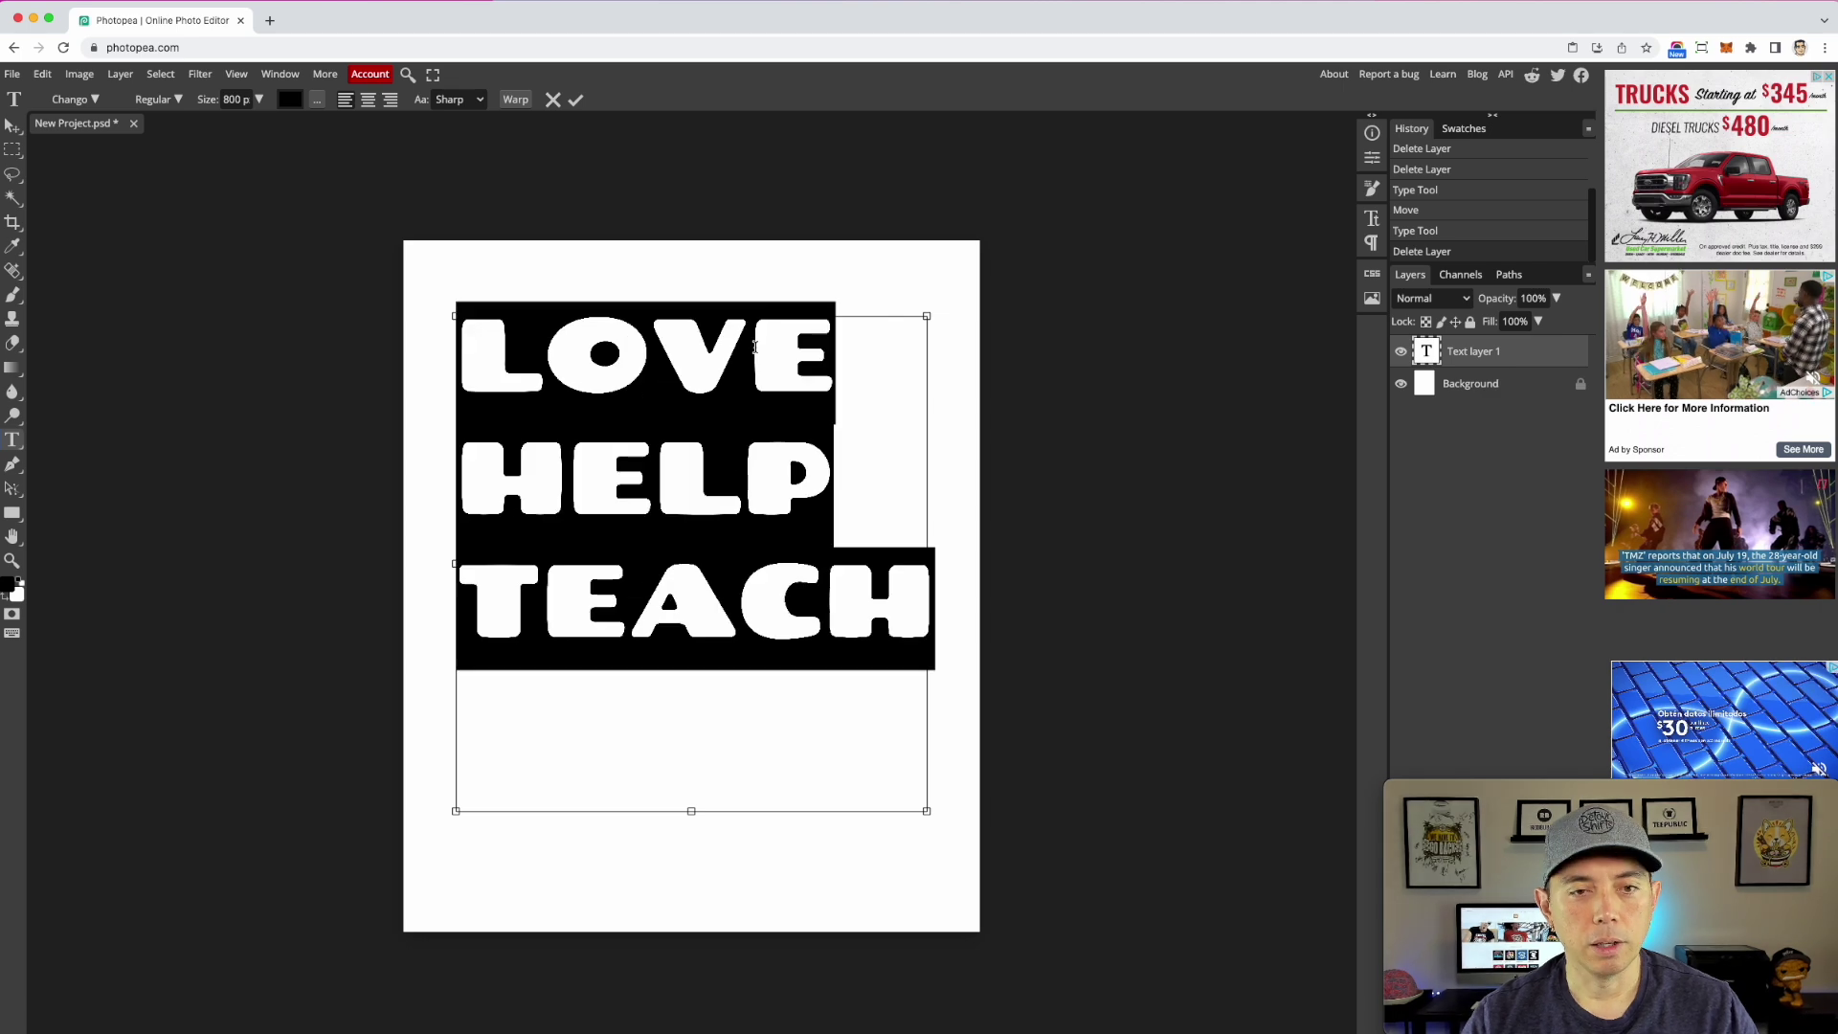
{"action": "left_click", "coordinate": [367, 101]}
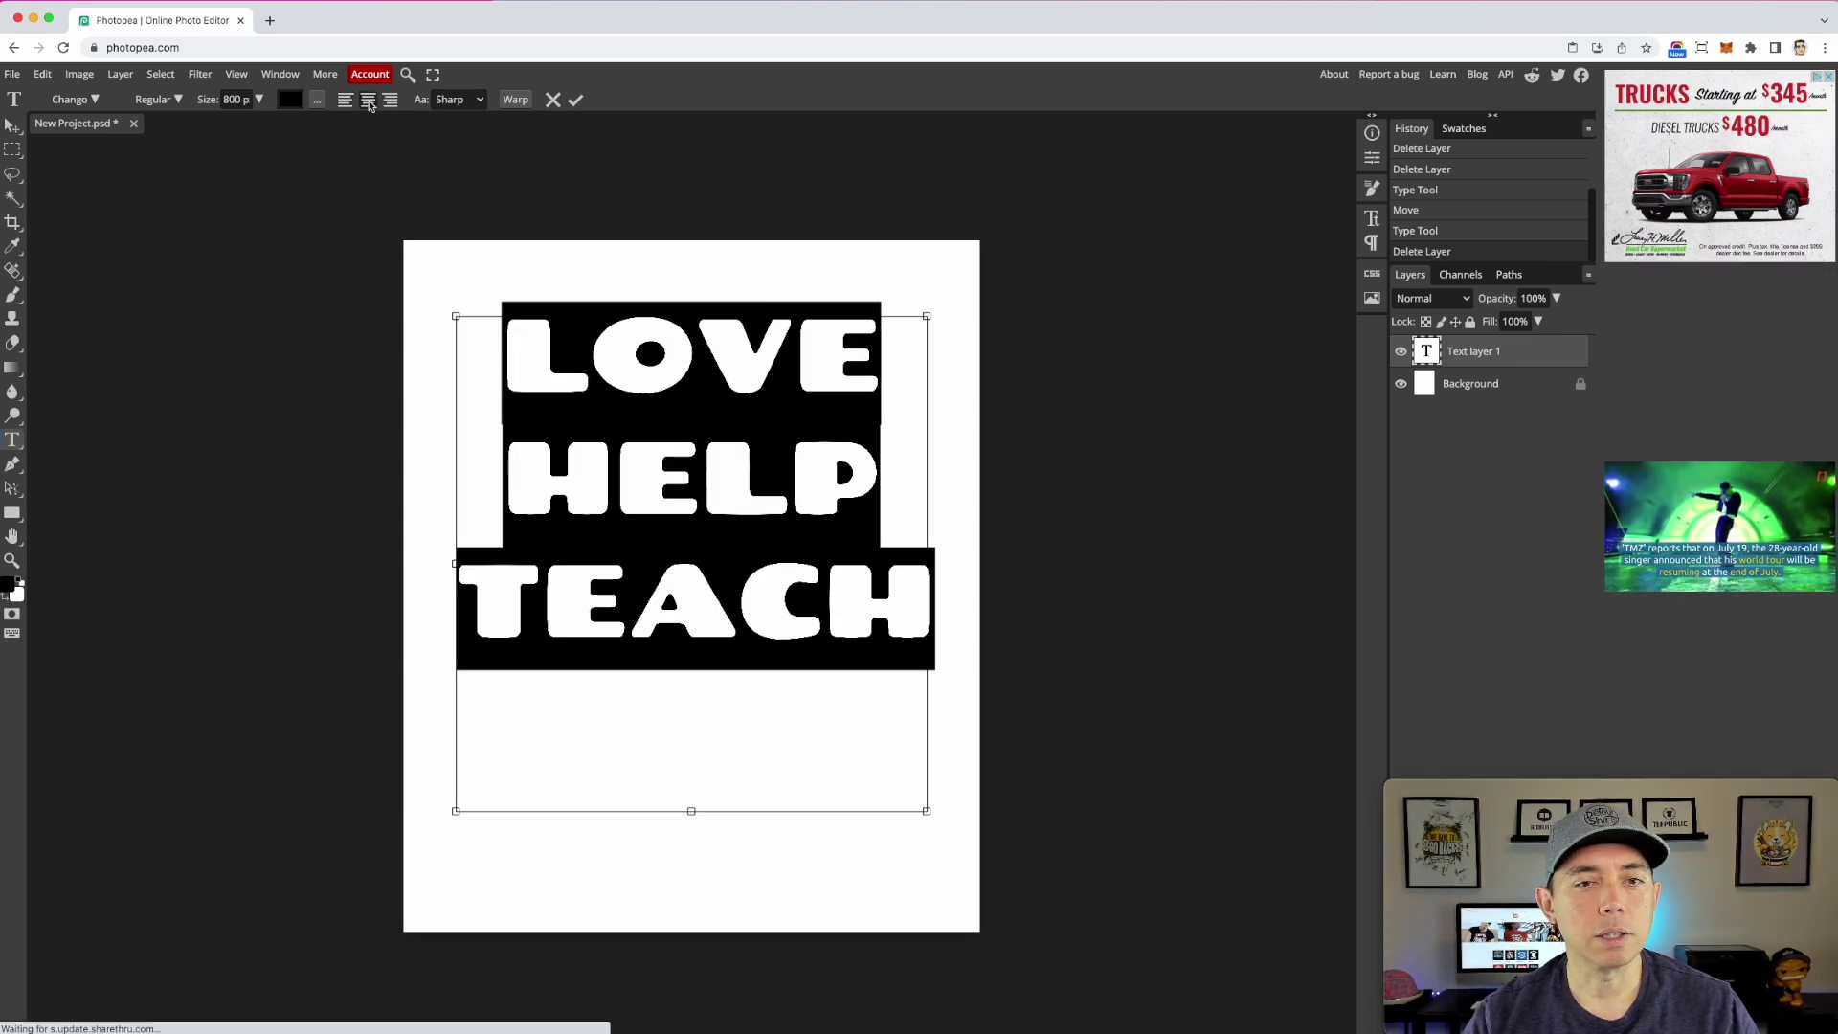
Step: Apply a horizontal Wave warp at 16% bend to the LOVE HELP TEACH block and commit it
{"action": "left_click", "coordinate": [512, 100]}
{"action": "left_click", "coordinate": [211, 228]}
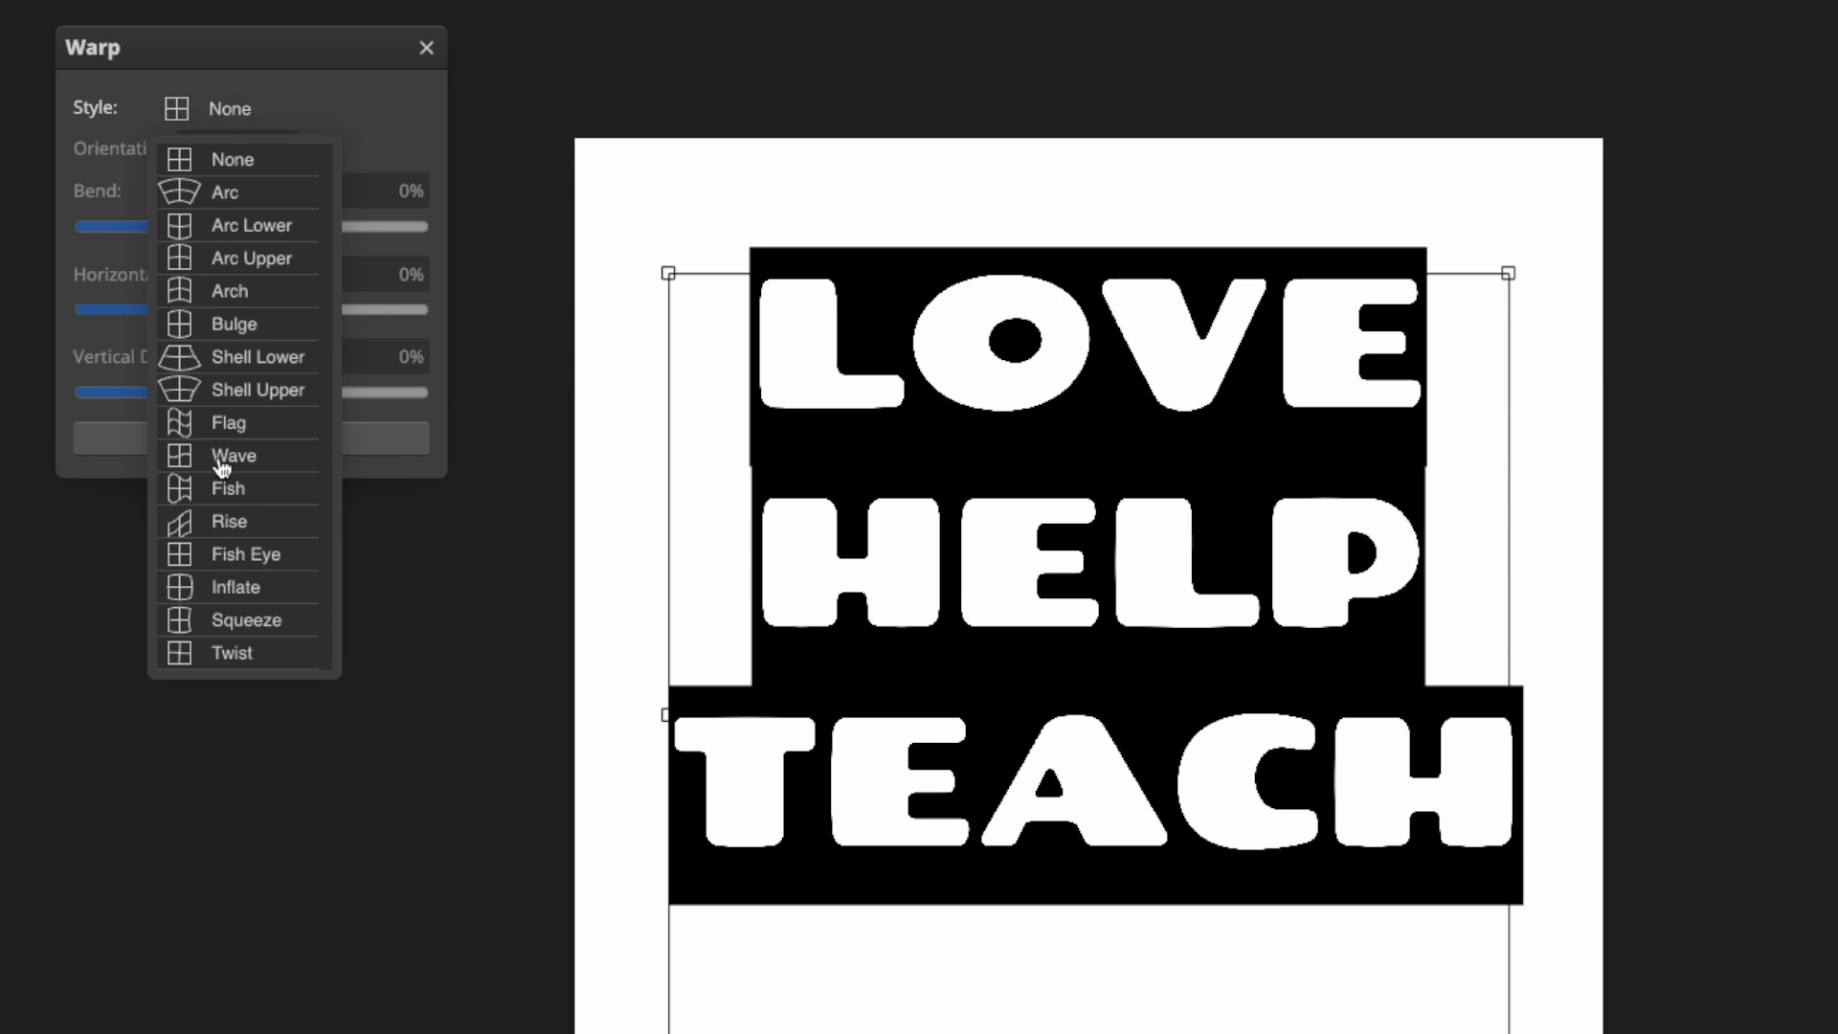
{"action": "left_click", "coordinate": [221, 461]}
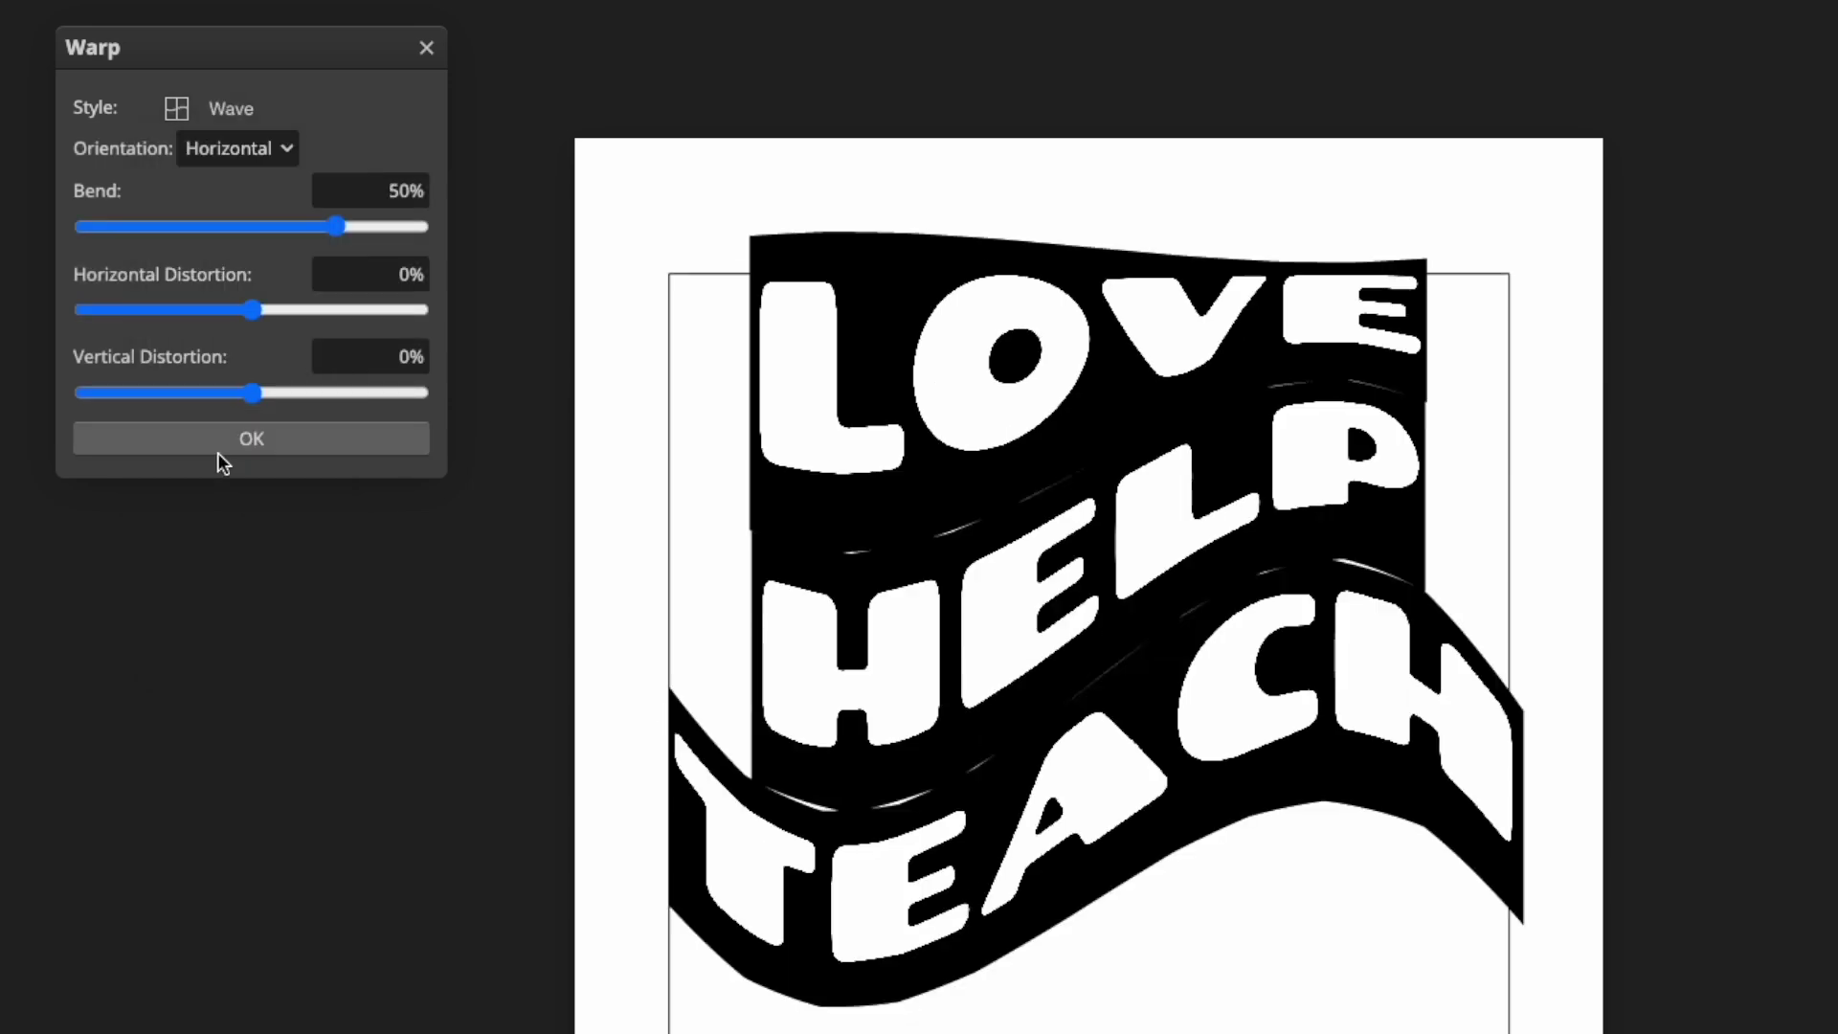
{"action": "left_click_drag", "start_coordinate": [332, 230], "coordinate": [281, 235]}
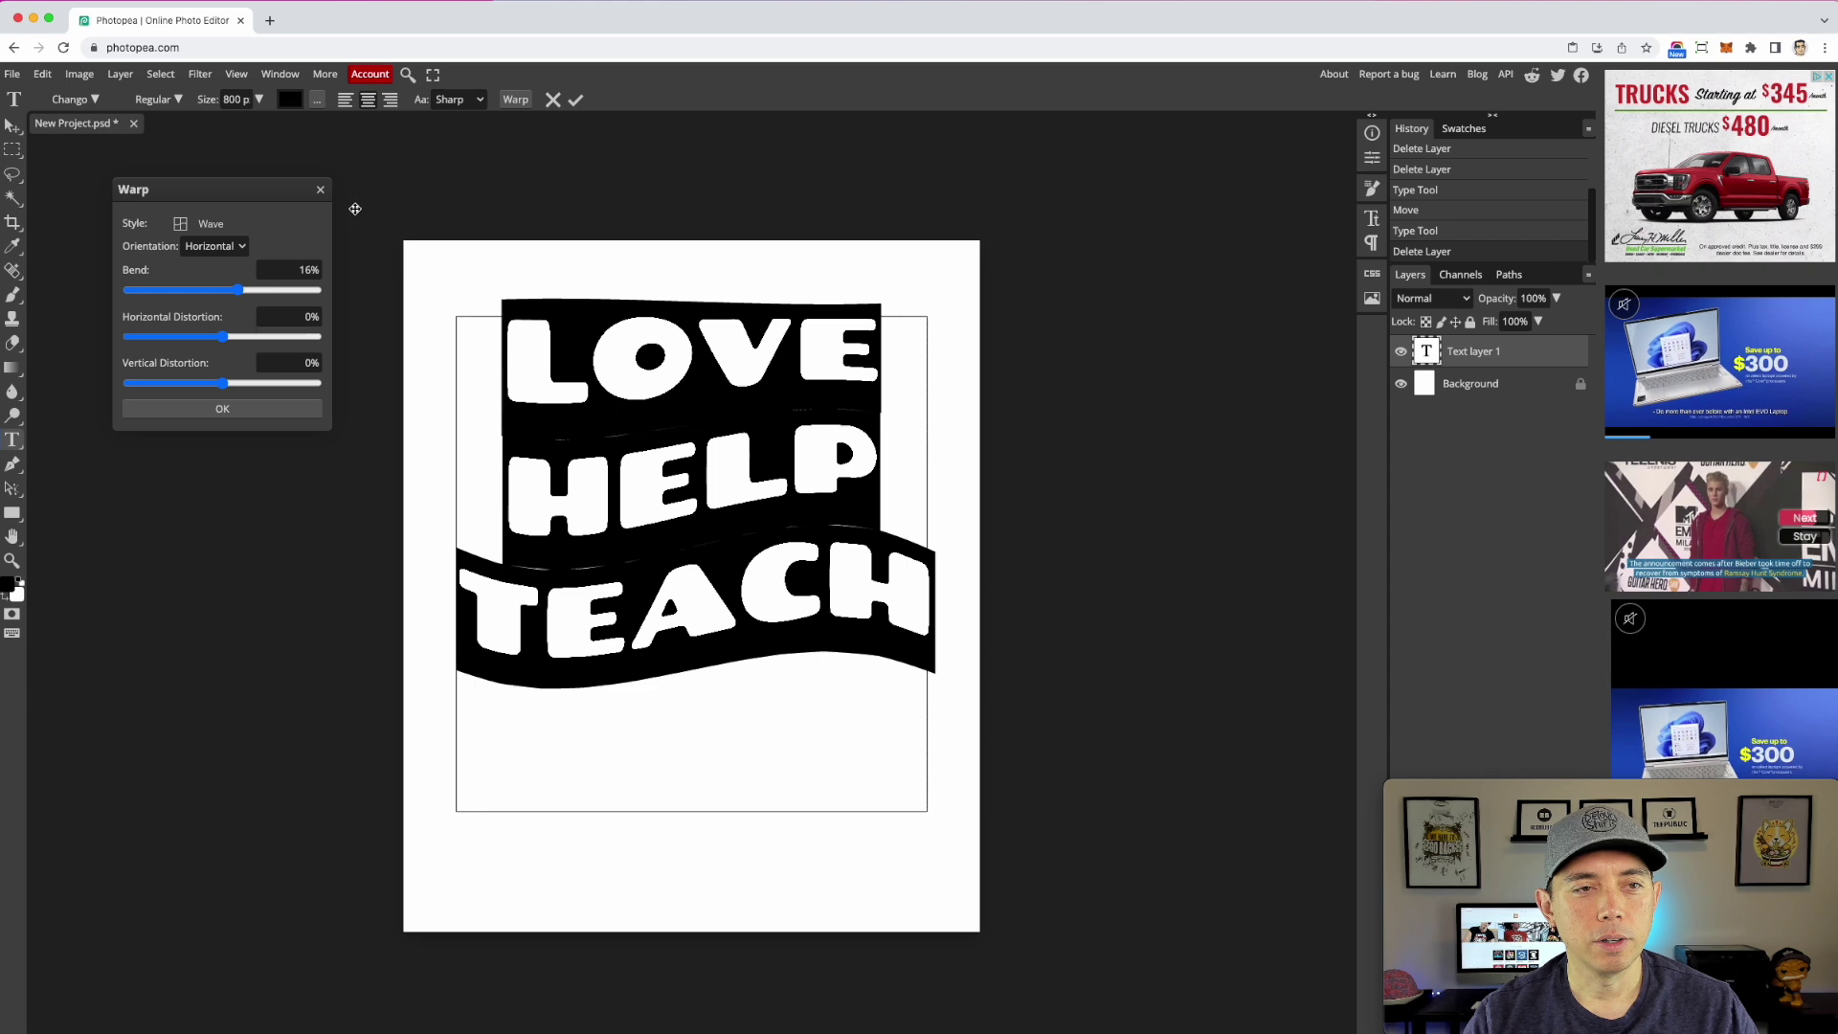
{"action": "left_click", "coordinate": [574, 101]}
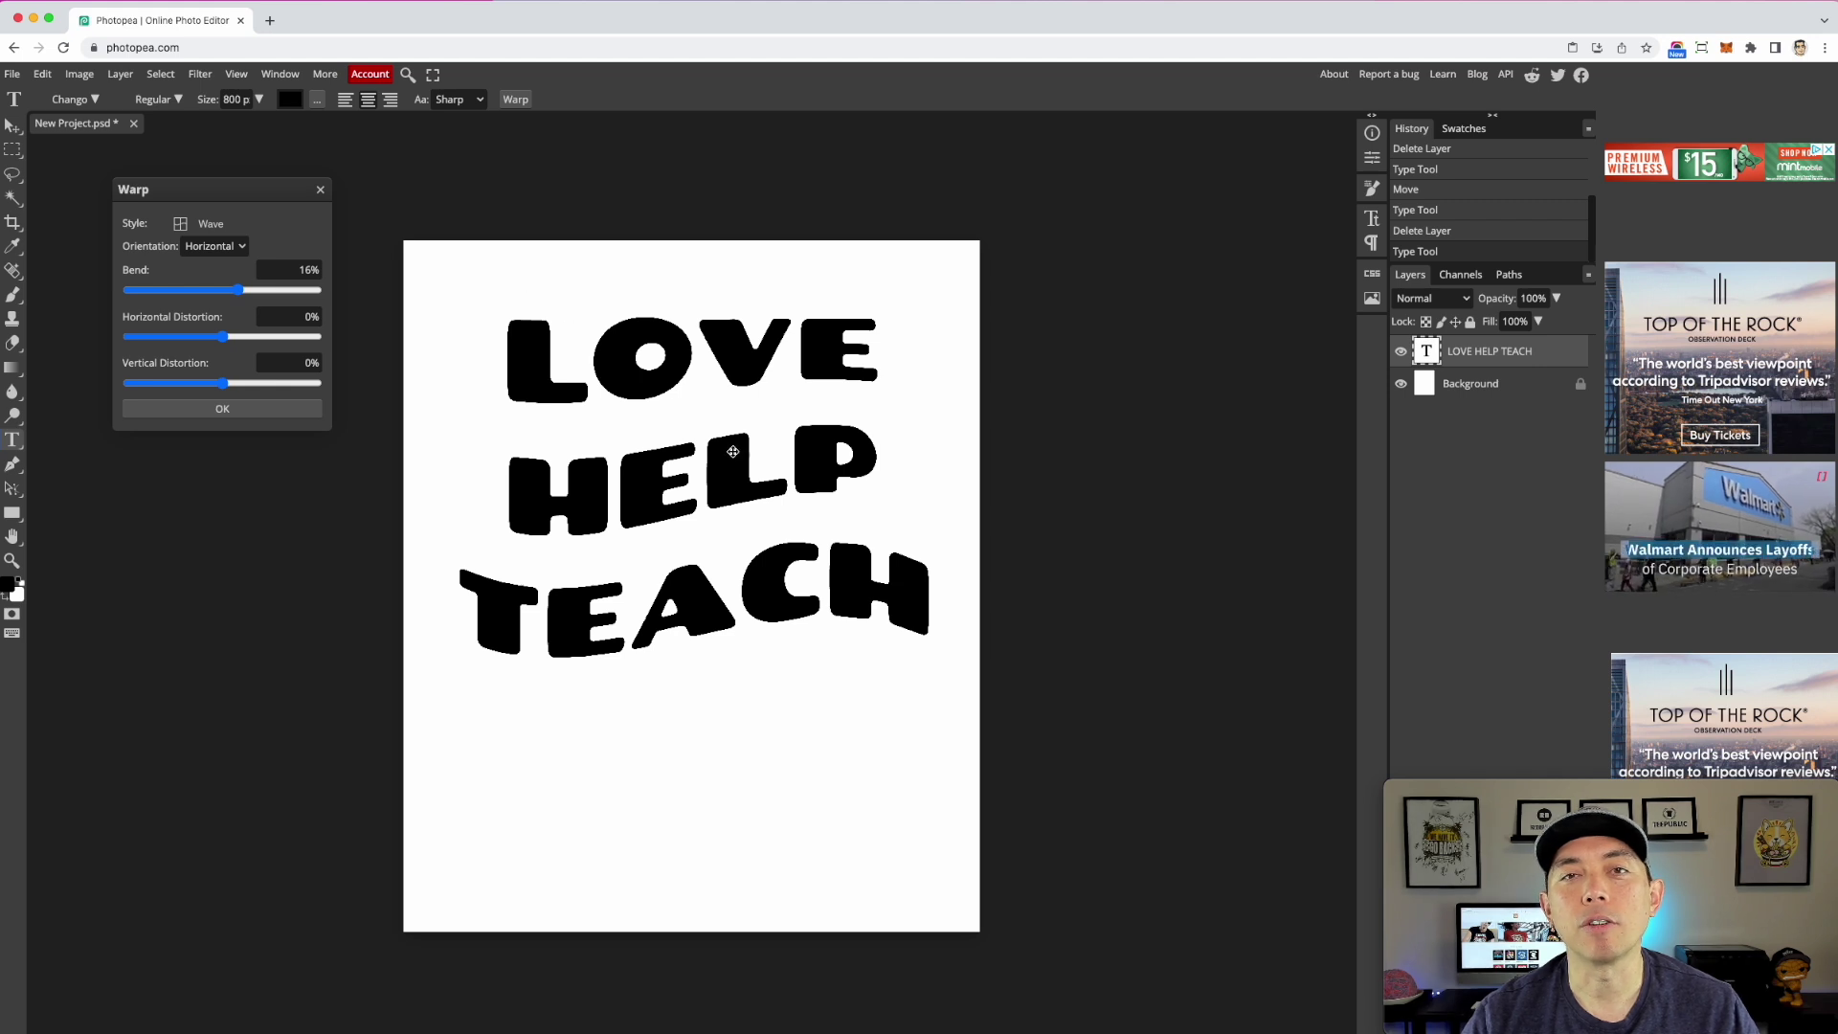
{"action": "left_click", "coordinate": [320, 191]}
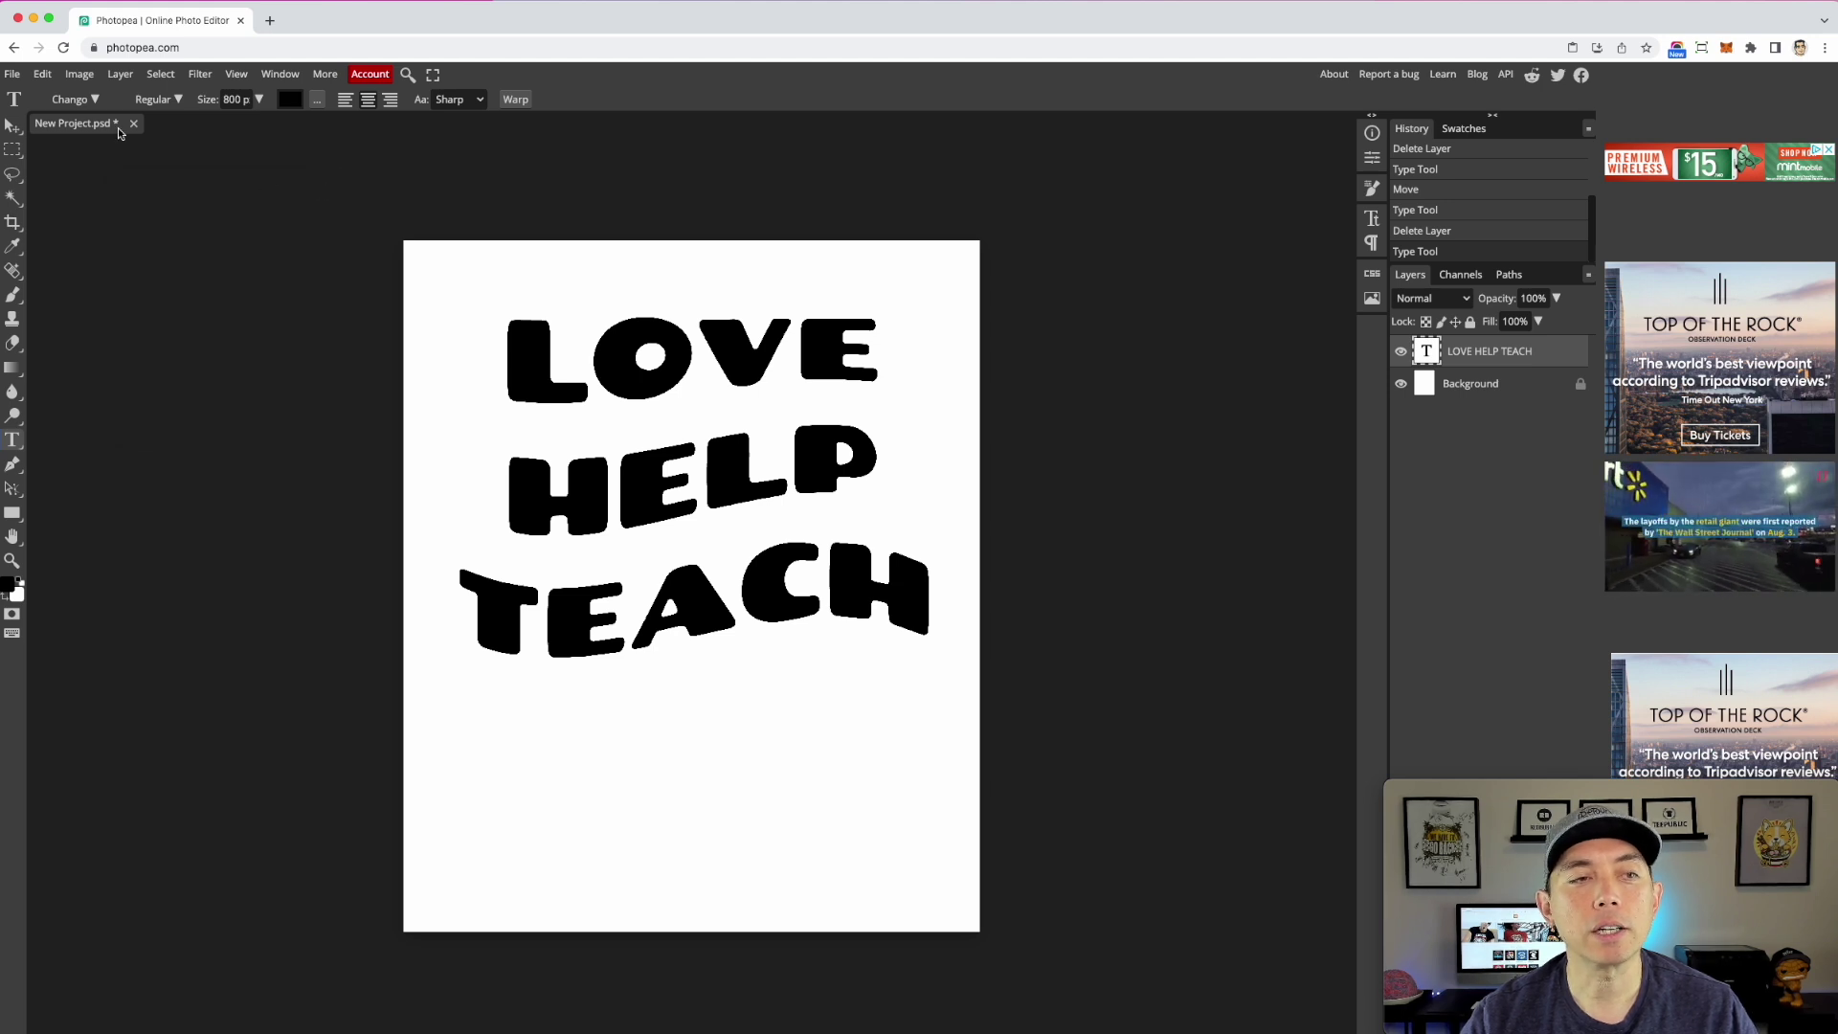
Step: Delete the wavy LOVE HELP TEACH layer and draw a new empty text box
{"action": "double_click", "coordinate": [690, 359]}
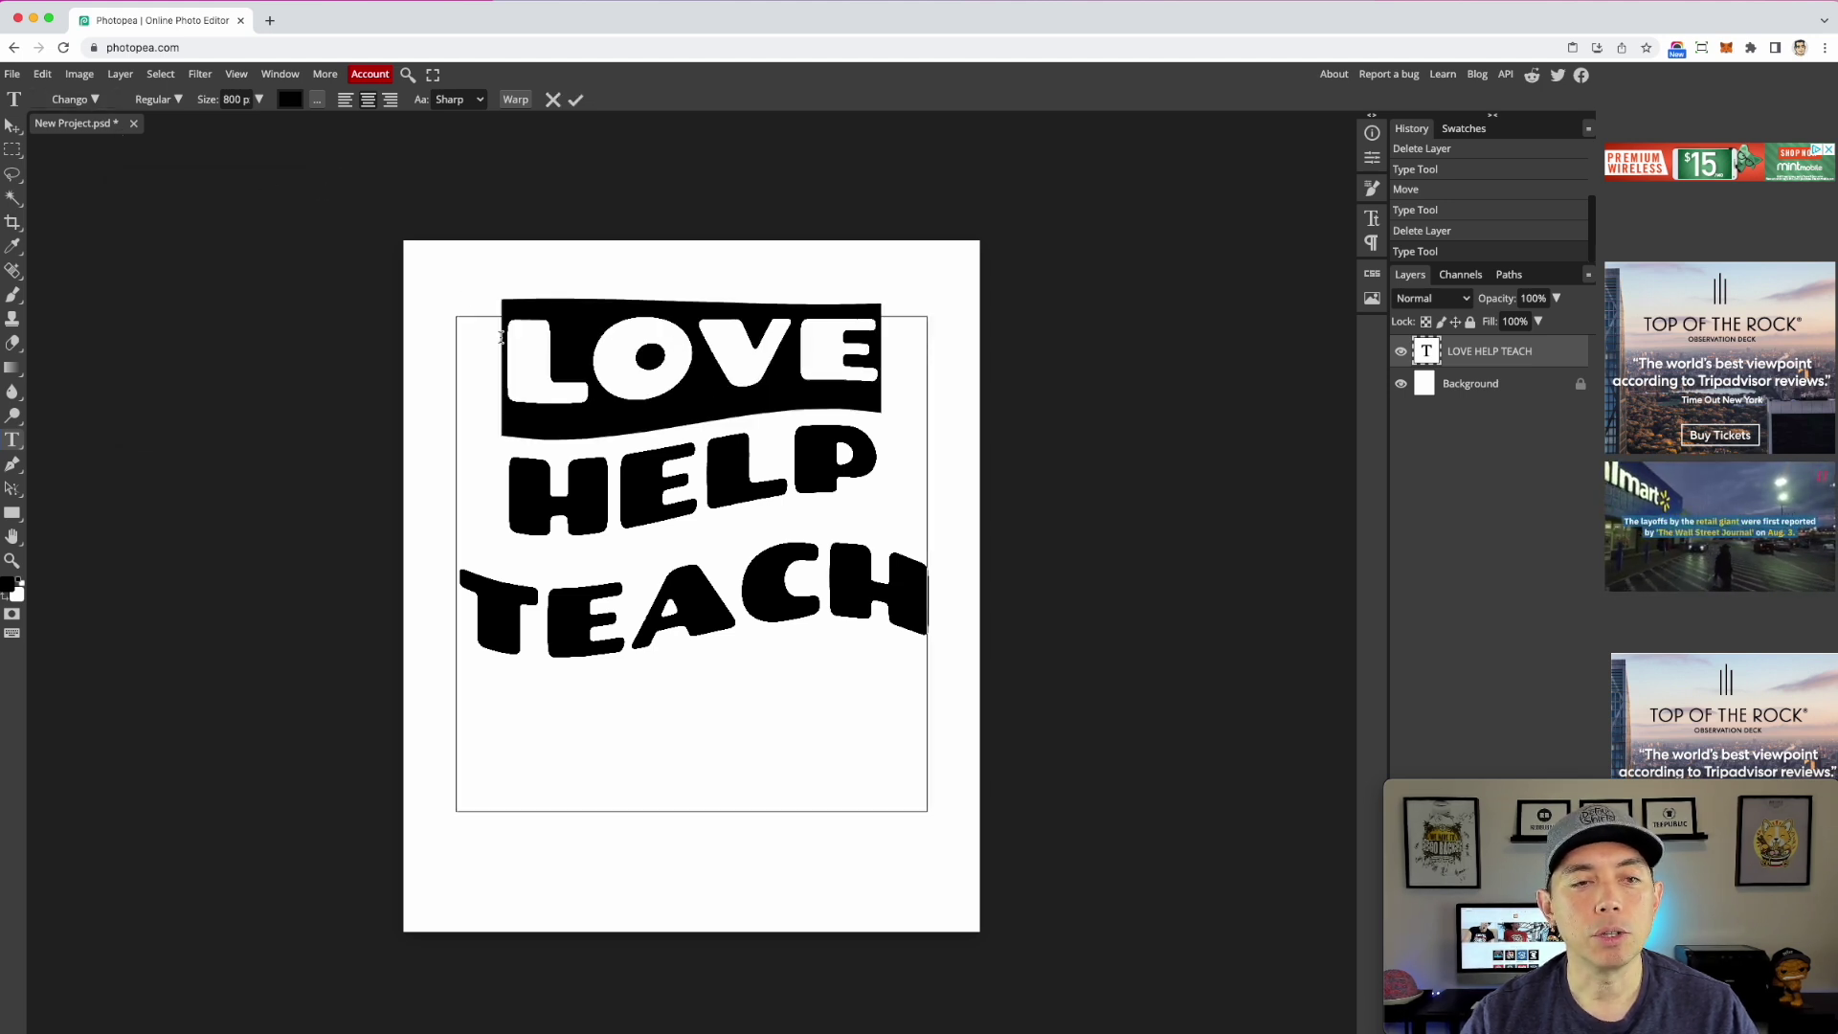
{"action": "left_click", "coordinate": [1502, 354]}
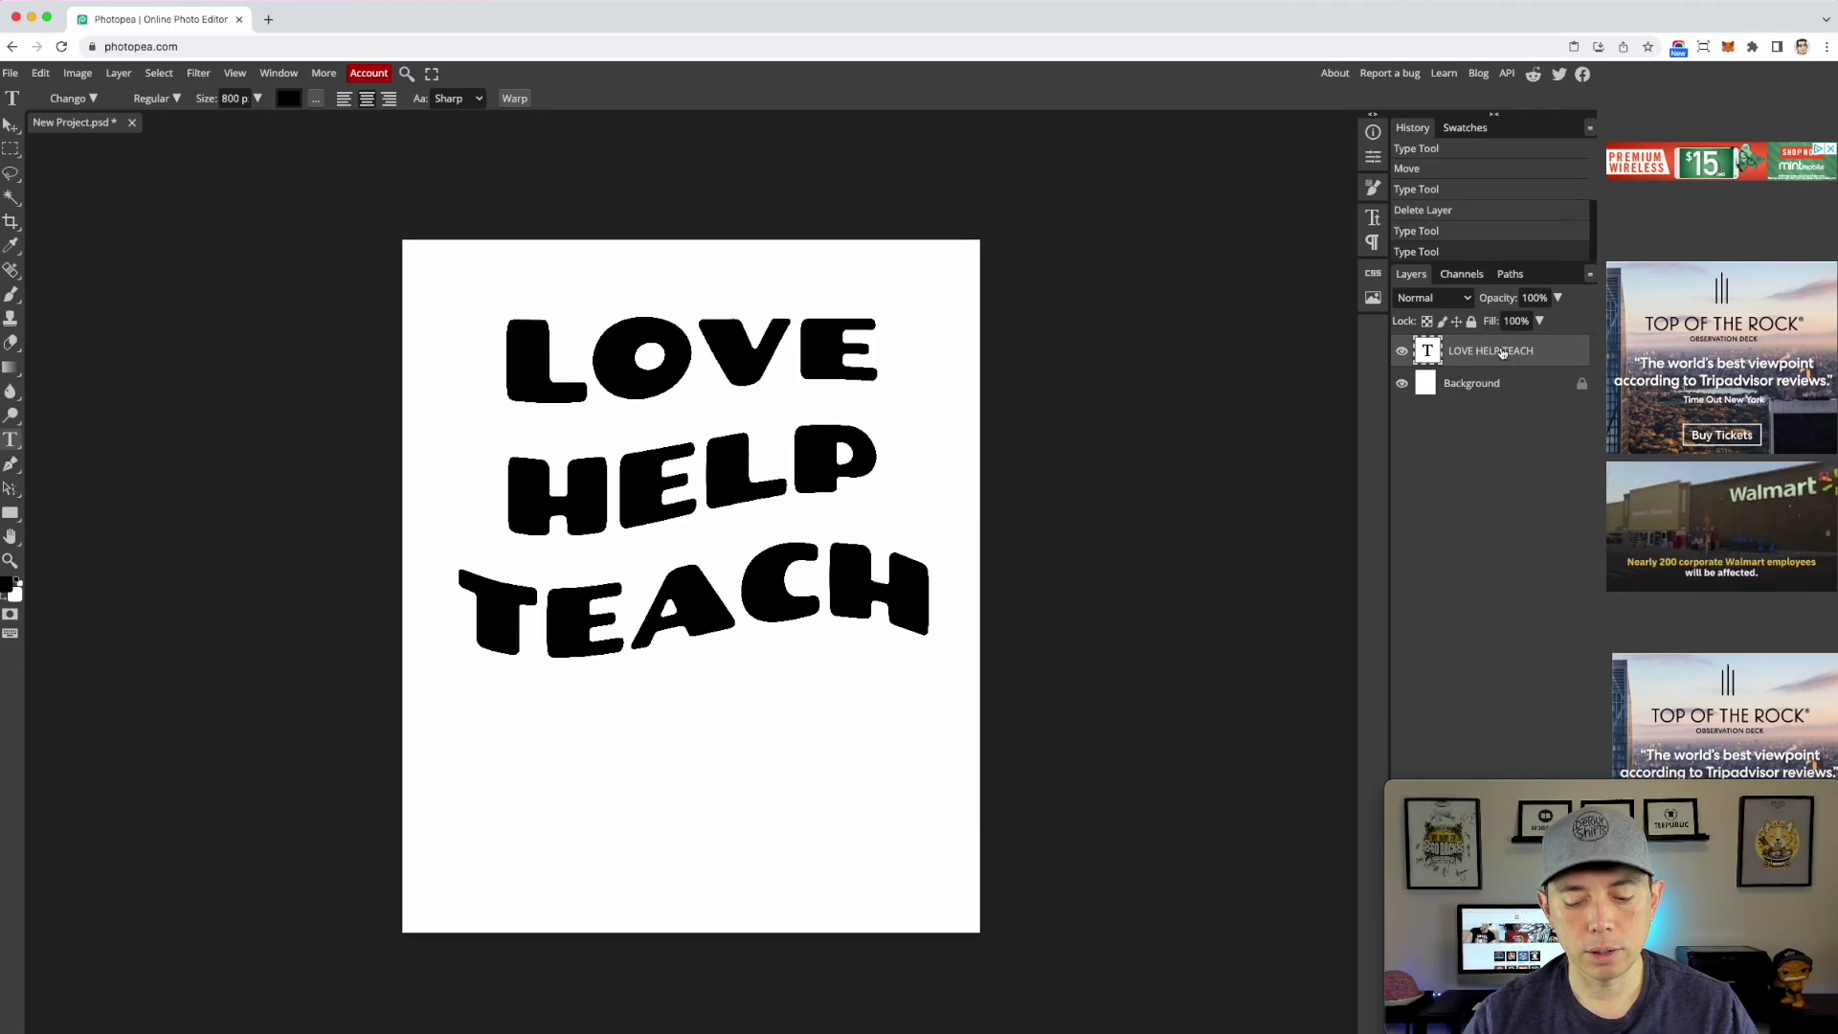
{"action": "key", "text": "Delete"}
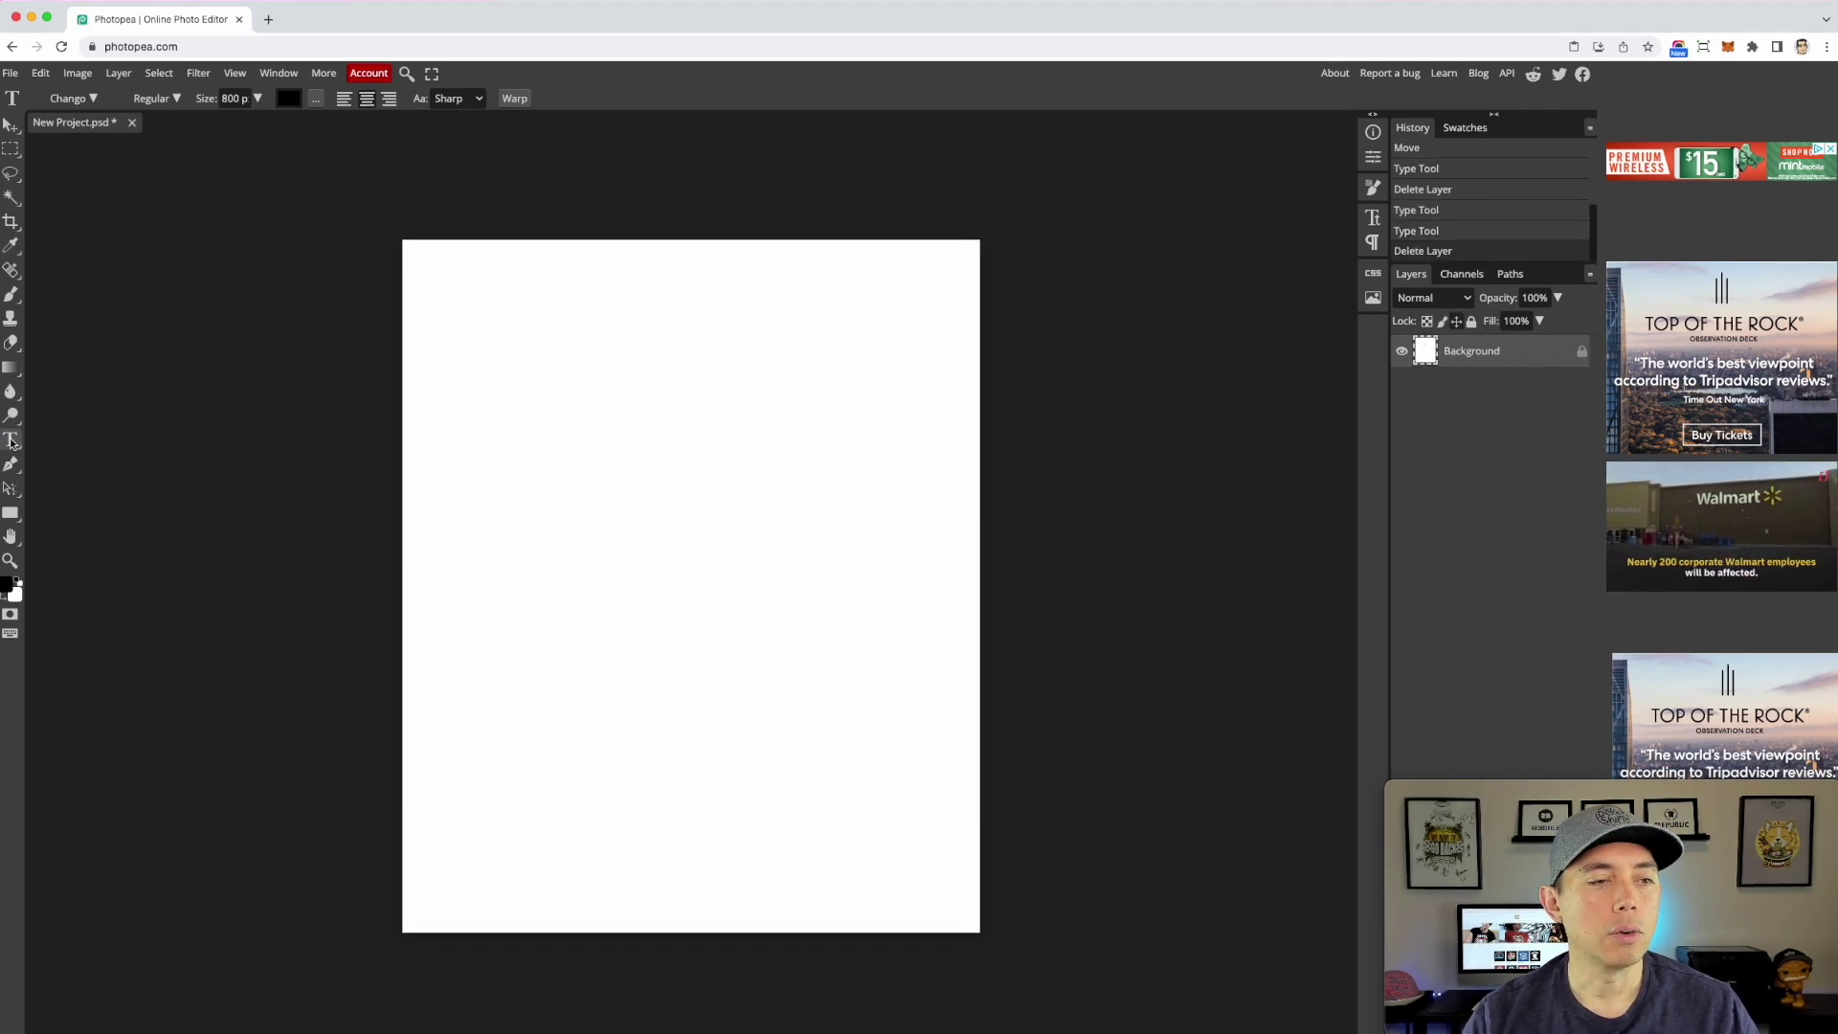
{"action": "left_click_drag", "start_coordinate": [437, 360], "coordinate": [900, 653]}
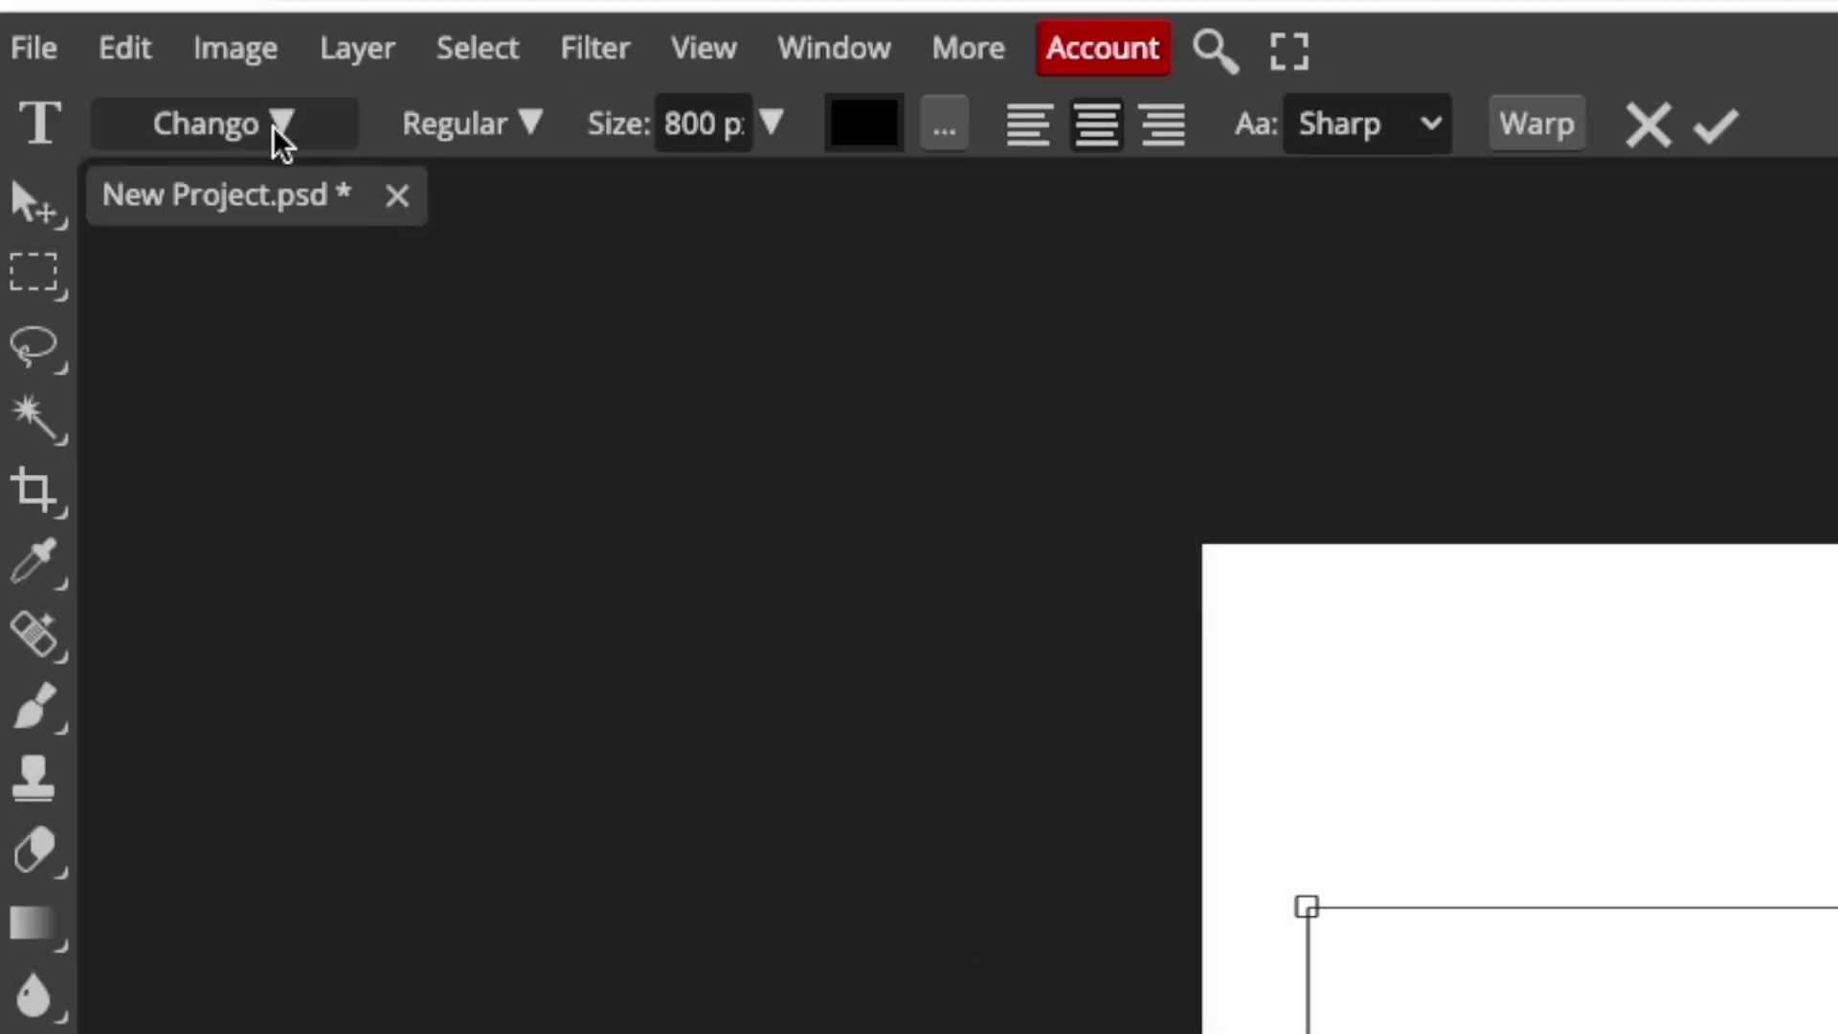
{"action": "left_click", "coordinate": [91, 100]}
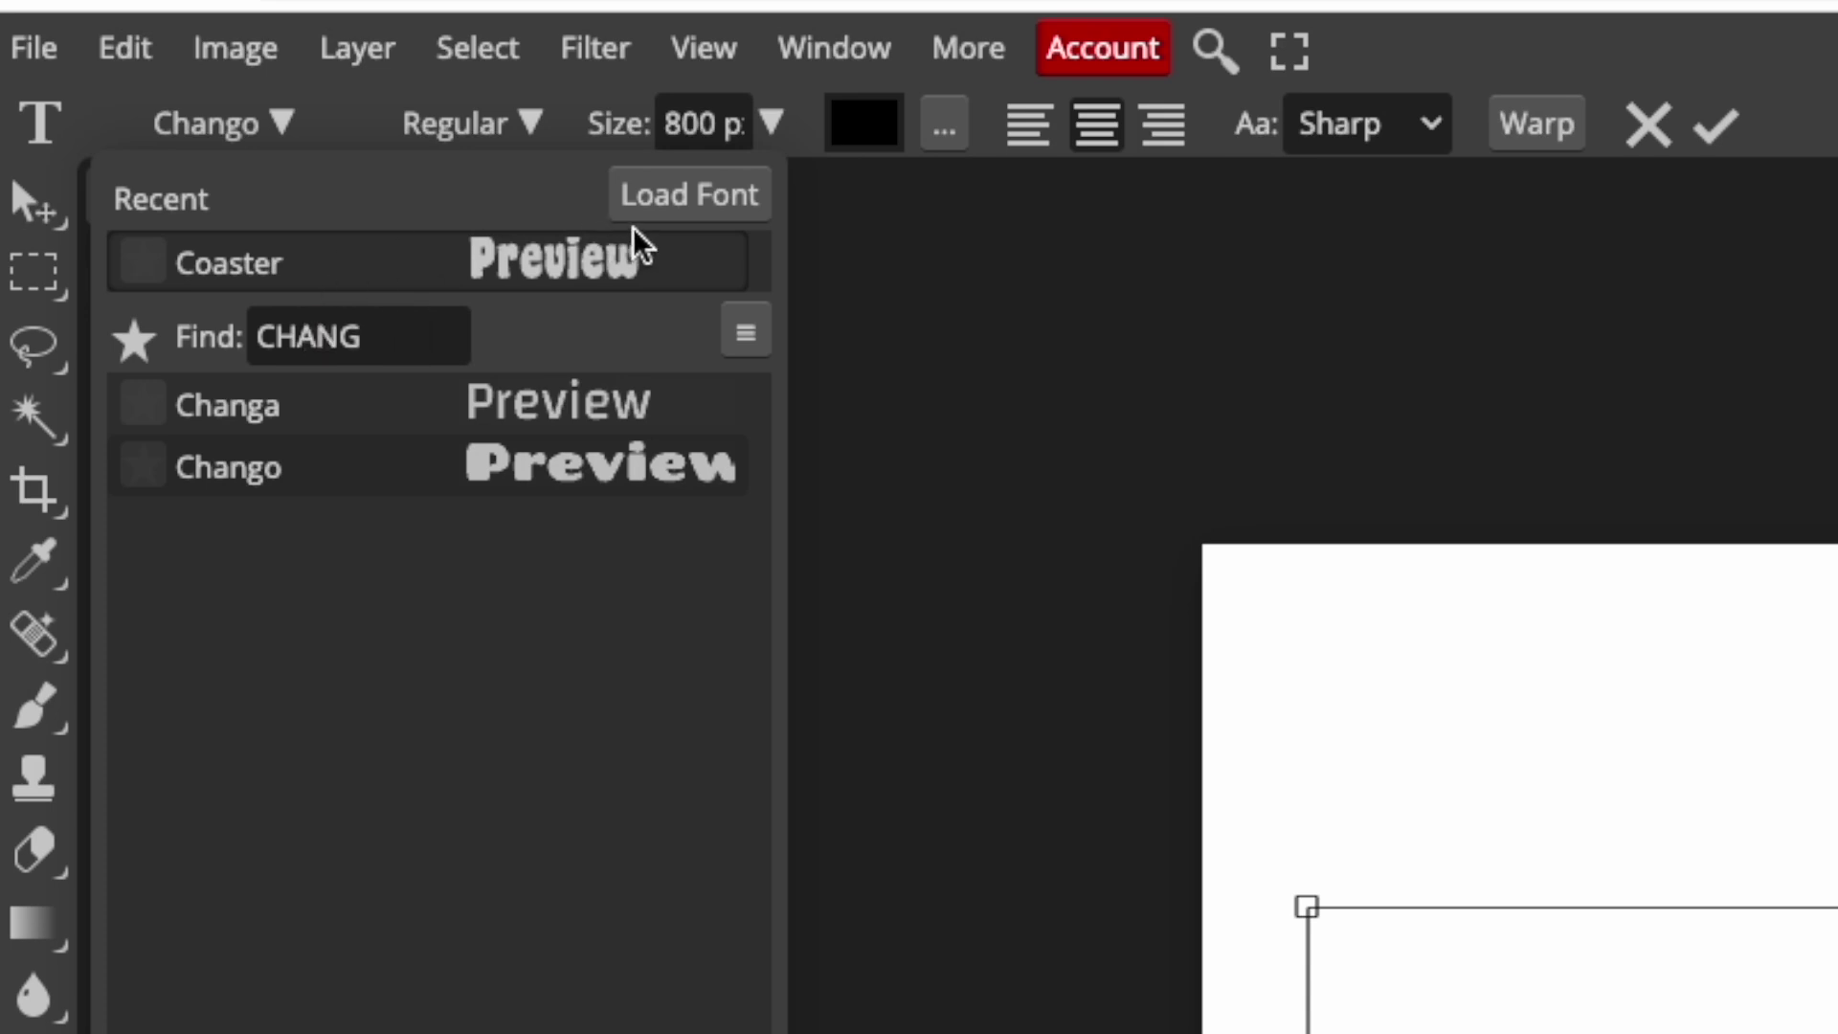
Step: Choose CoasterShadow.ttf from the coaster folder as a new font to load
{"action": "left_click", "coordinate": [698, 213]}
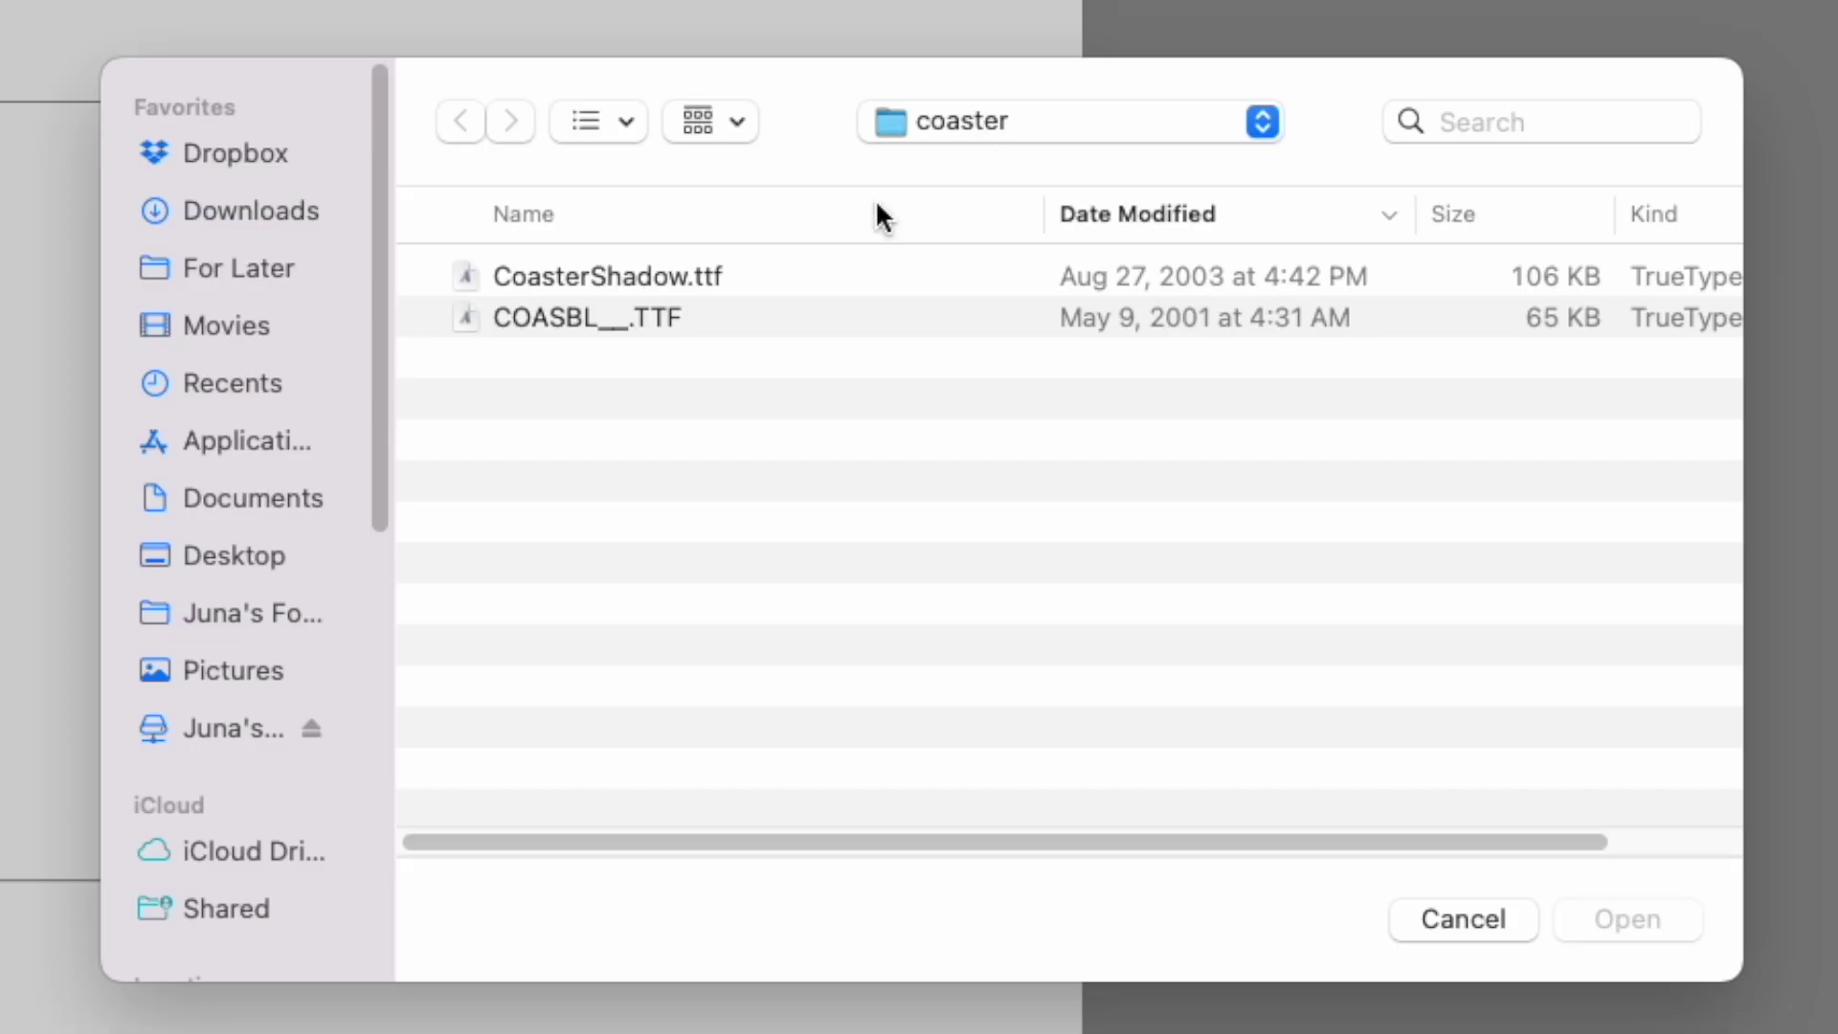
{"action": "left_click", "coordinate": [628, 279]}
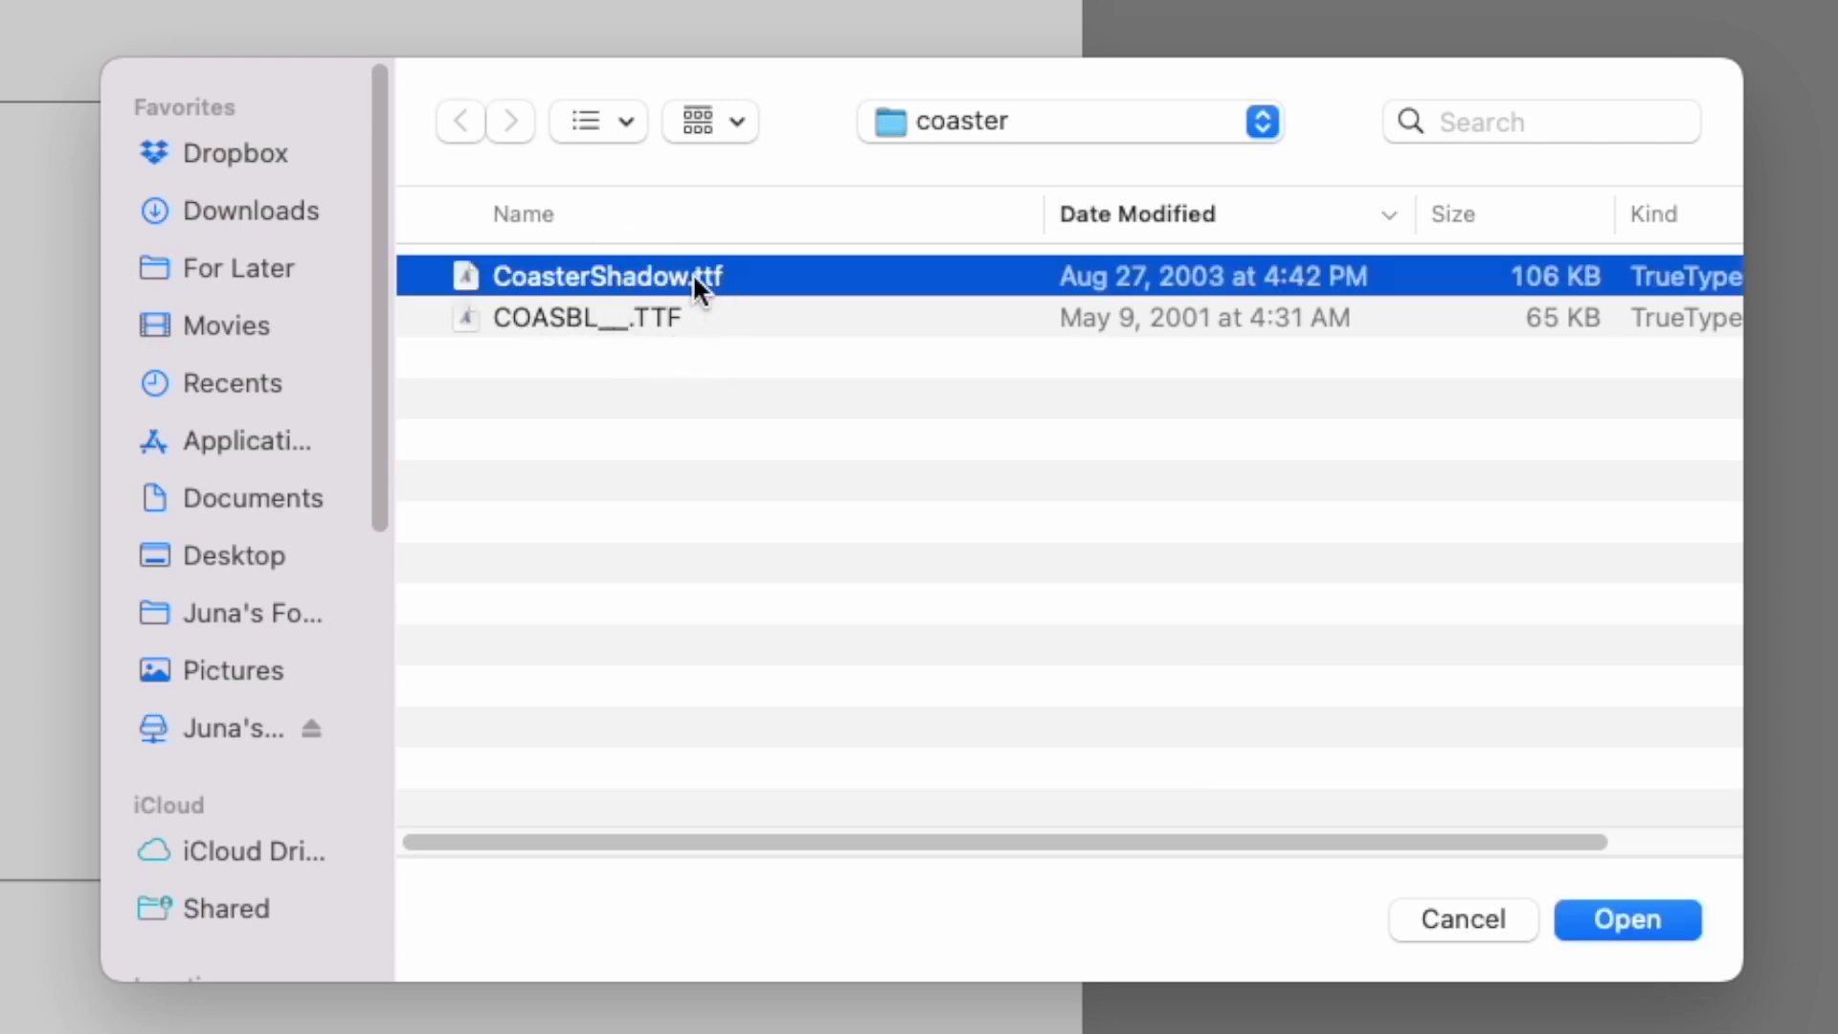
{"action": "left_click", "coordinate": [1641, 918]}
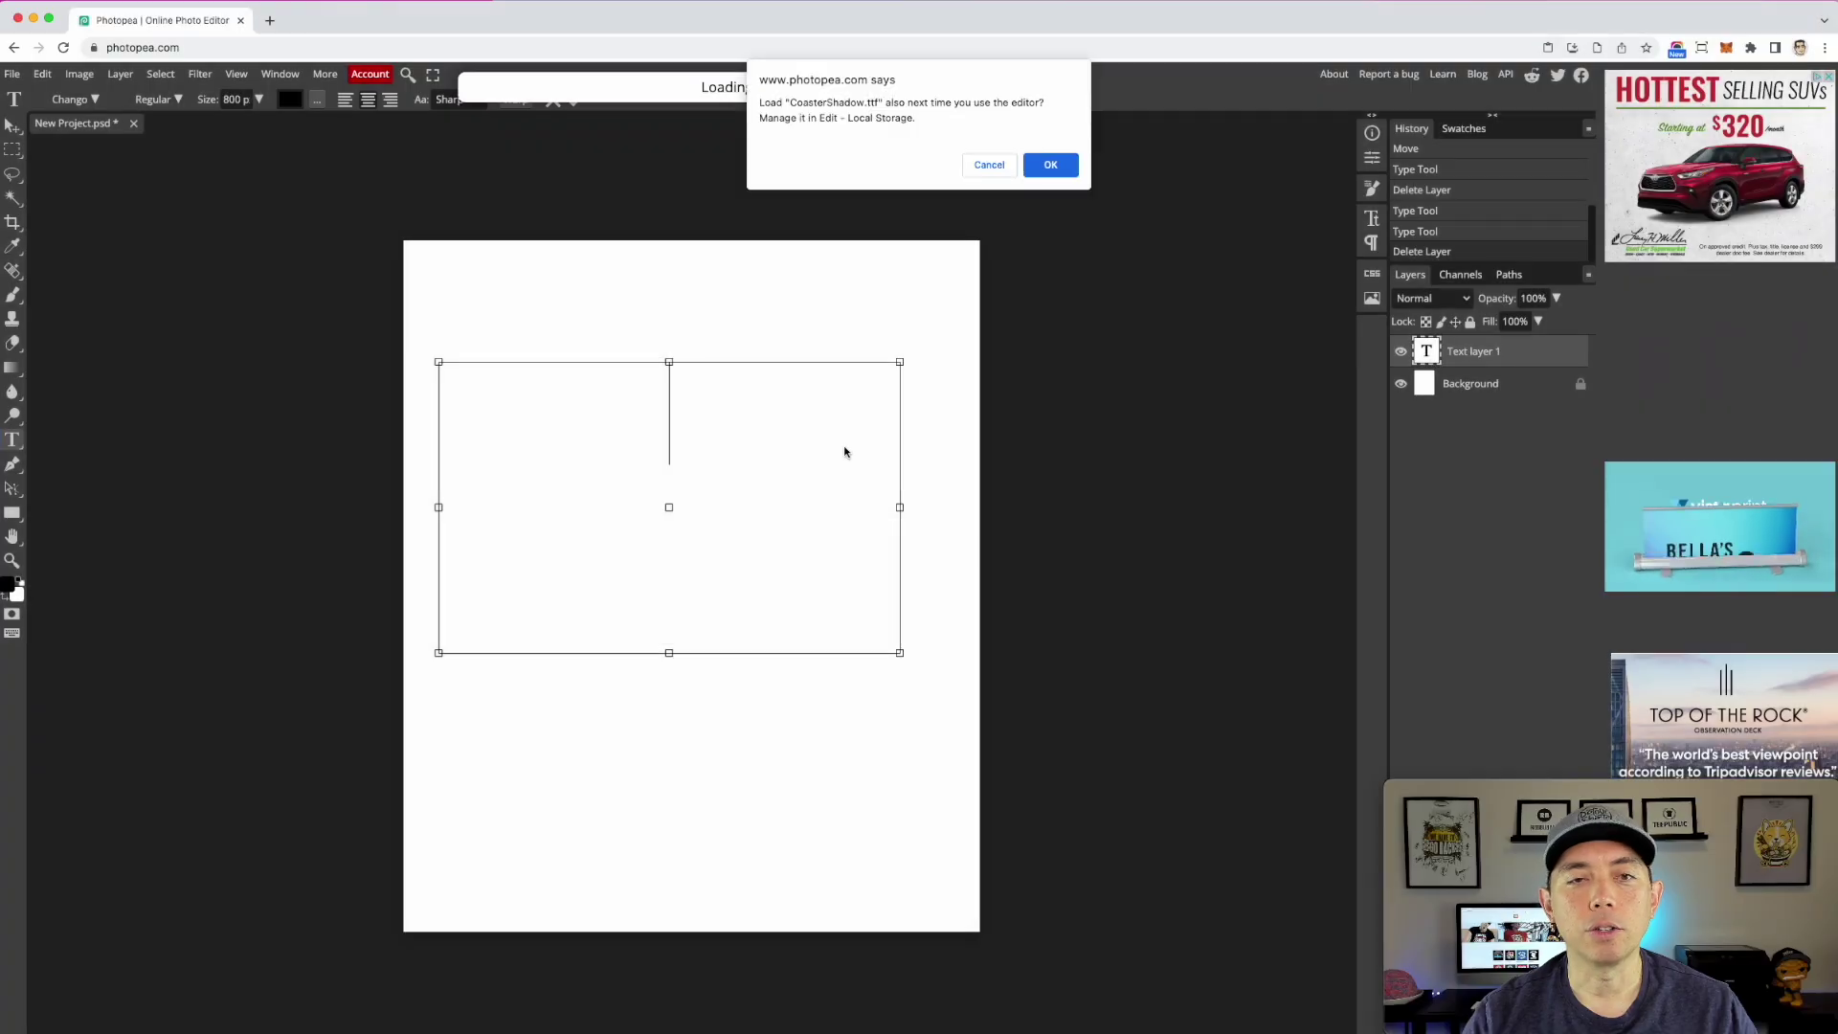
Step: Confirm the loaded font, set the text font to Coaster Shadow and type 'Loaded'
{"action": "left_click", "coordinate": [1049, 163]}
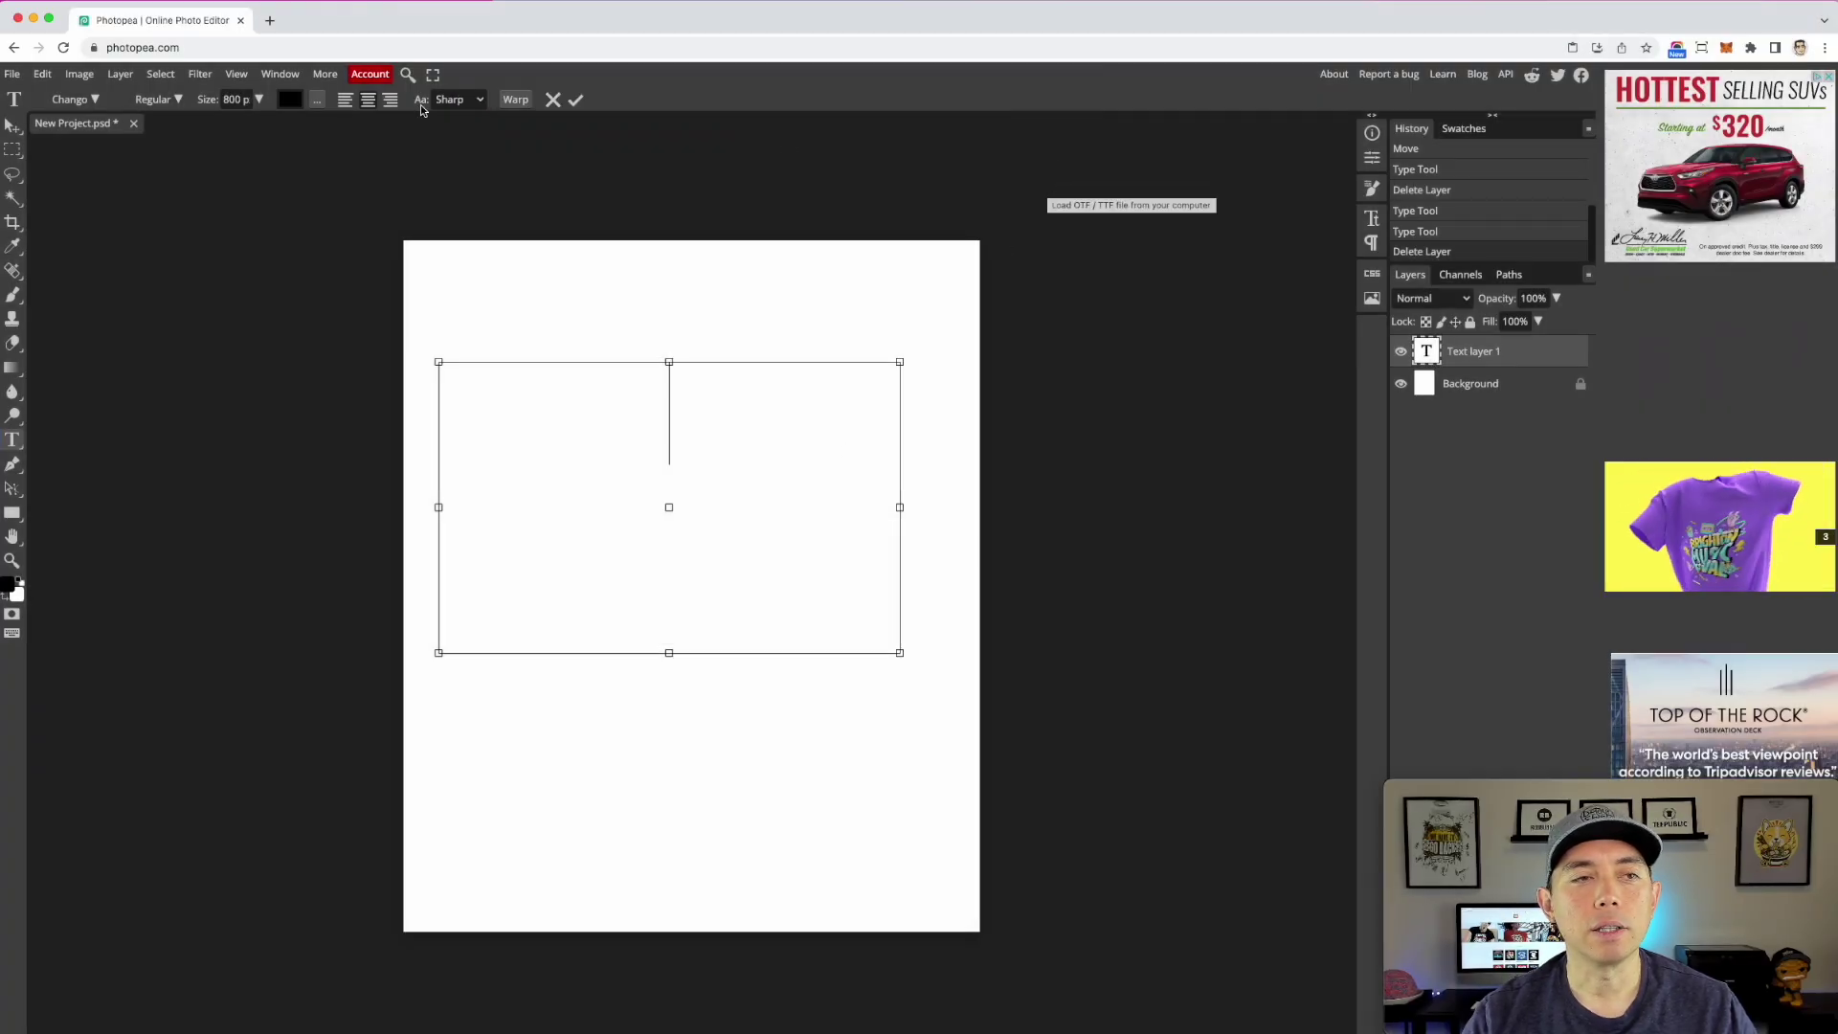
{"action": "left_click", "coordinate": [72, 100]}
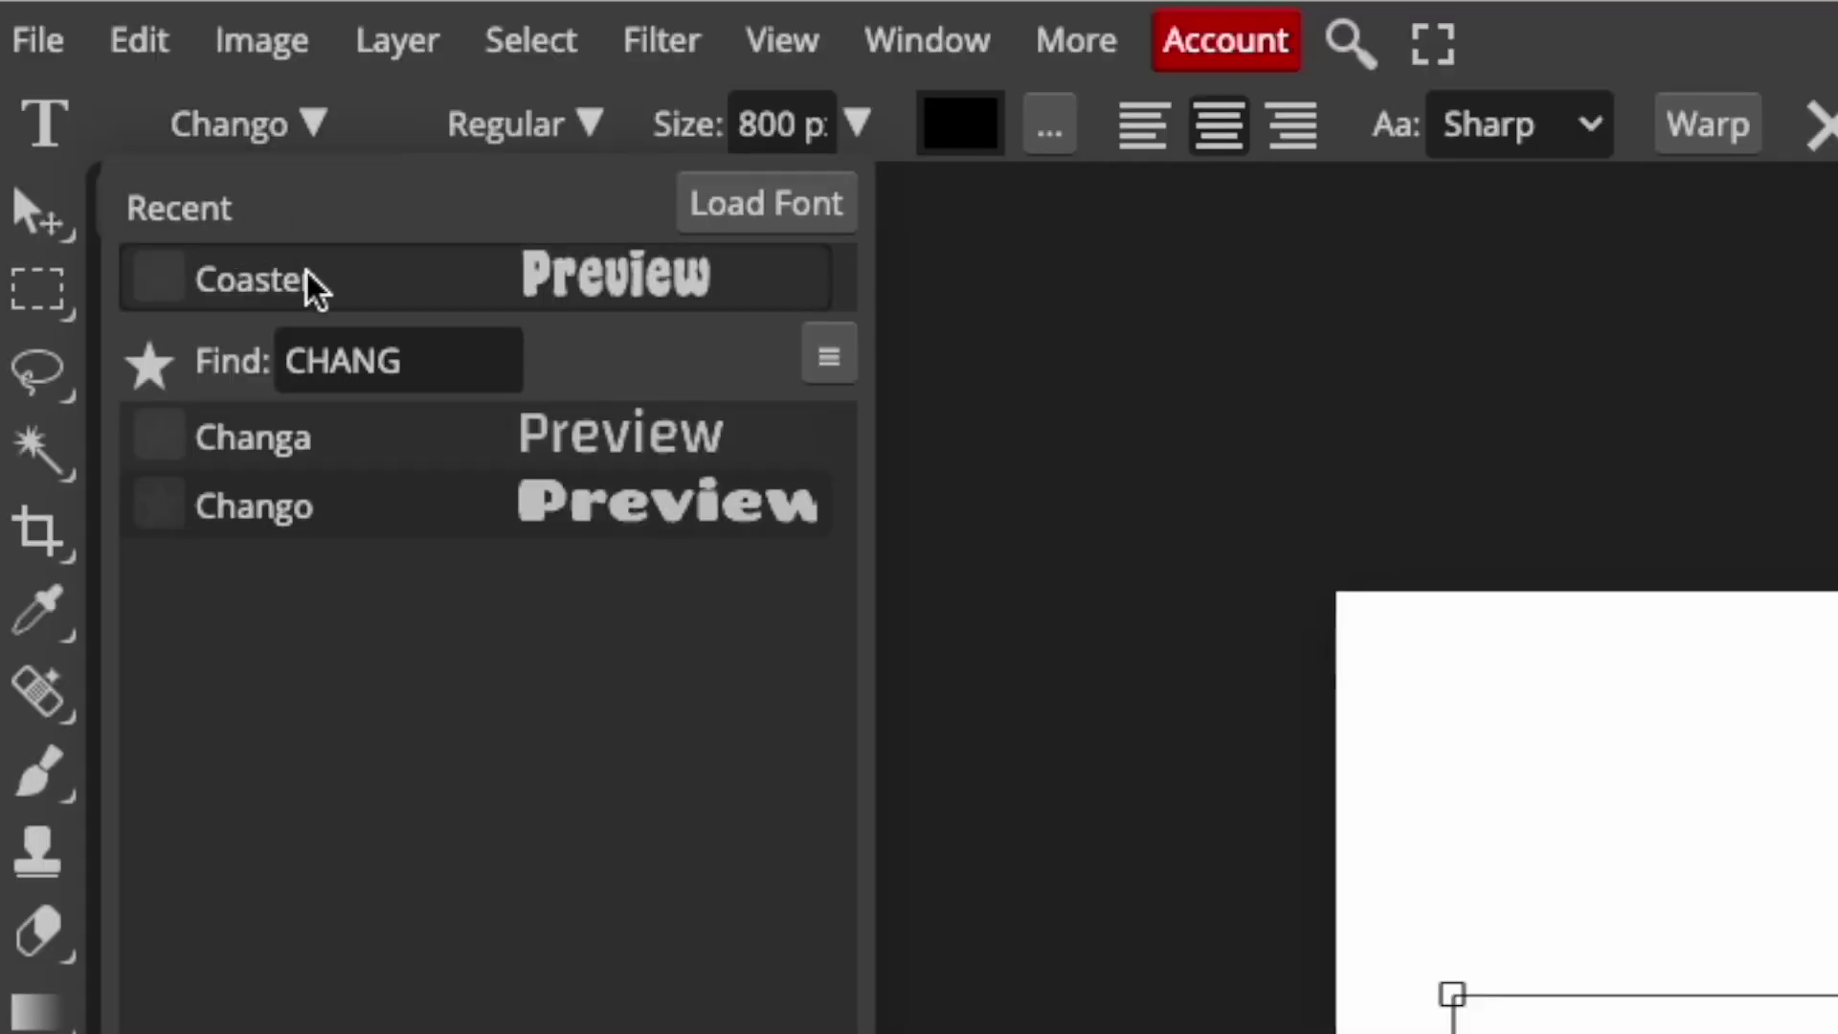
{"action": "double_click", "coordinate": [393, 362]}
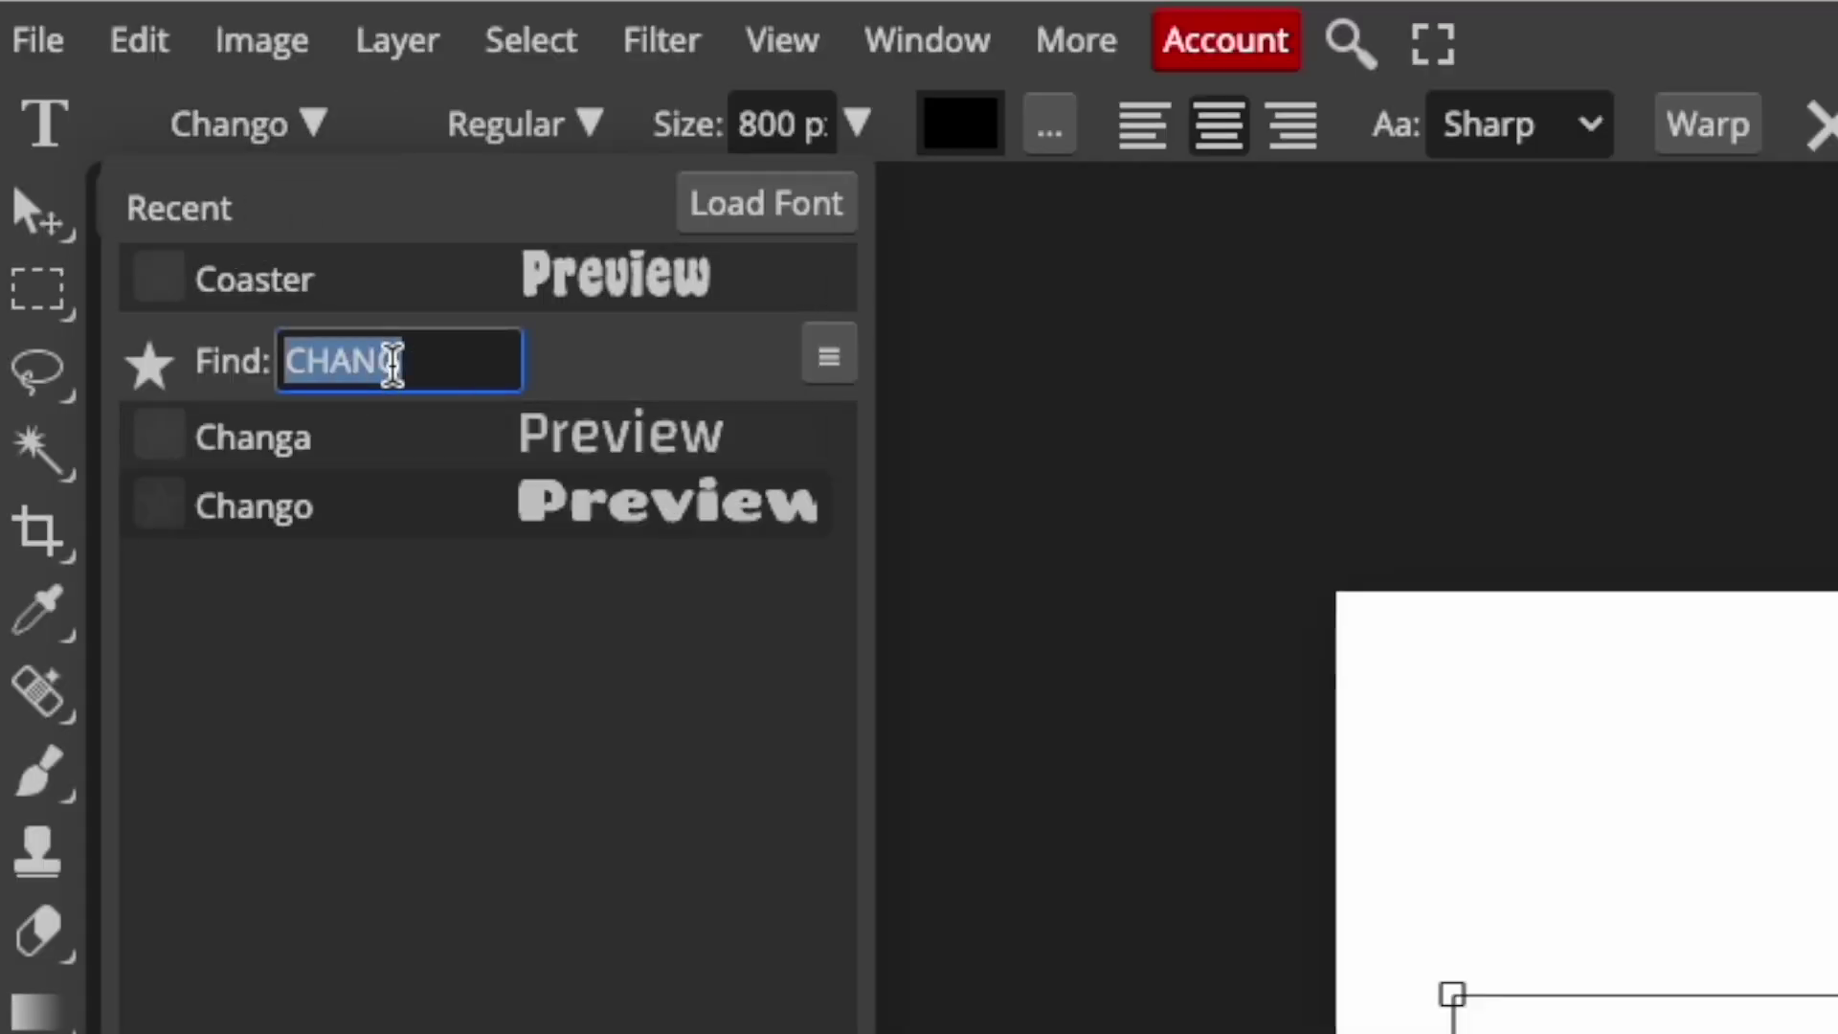
{"action": "type", "text": "COAS"}
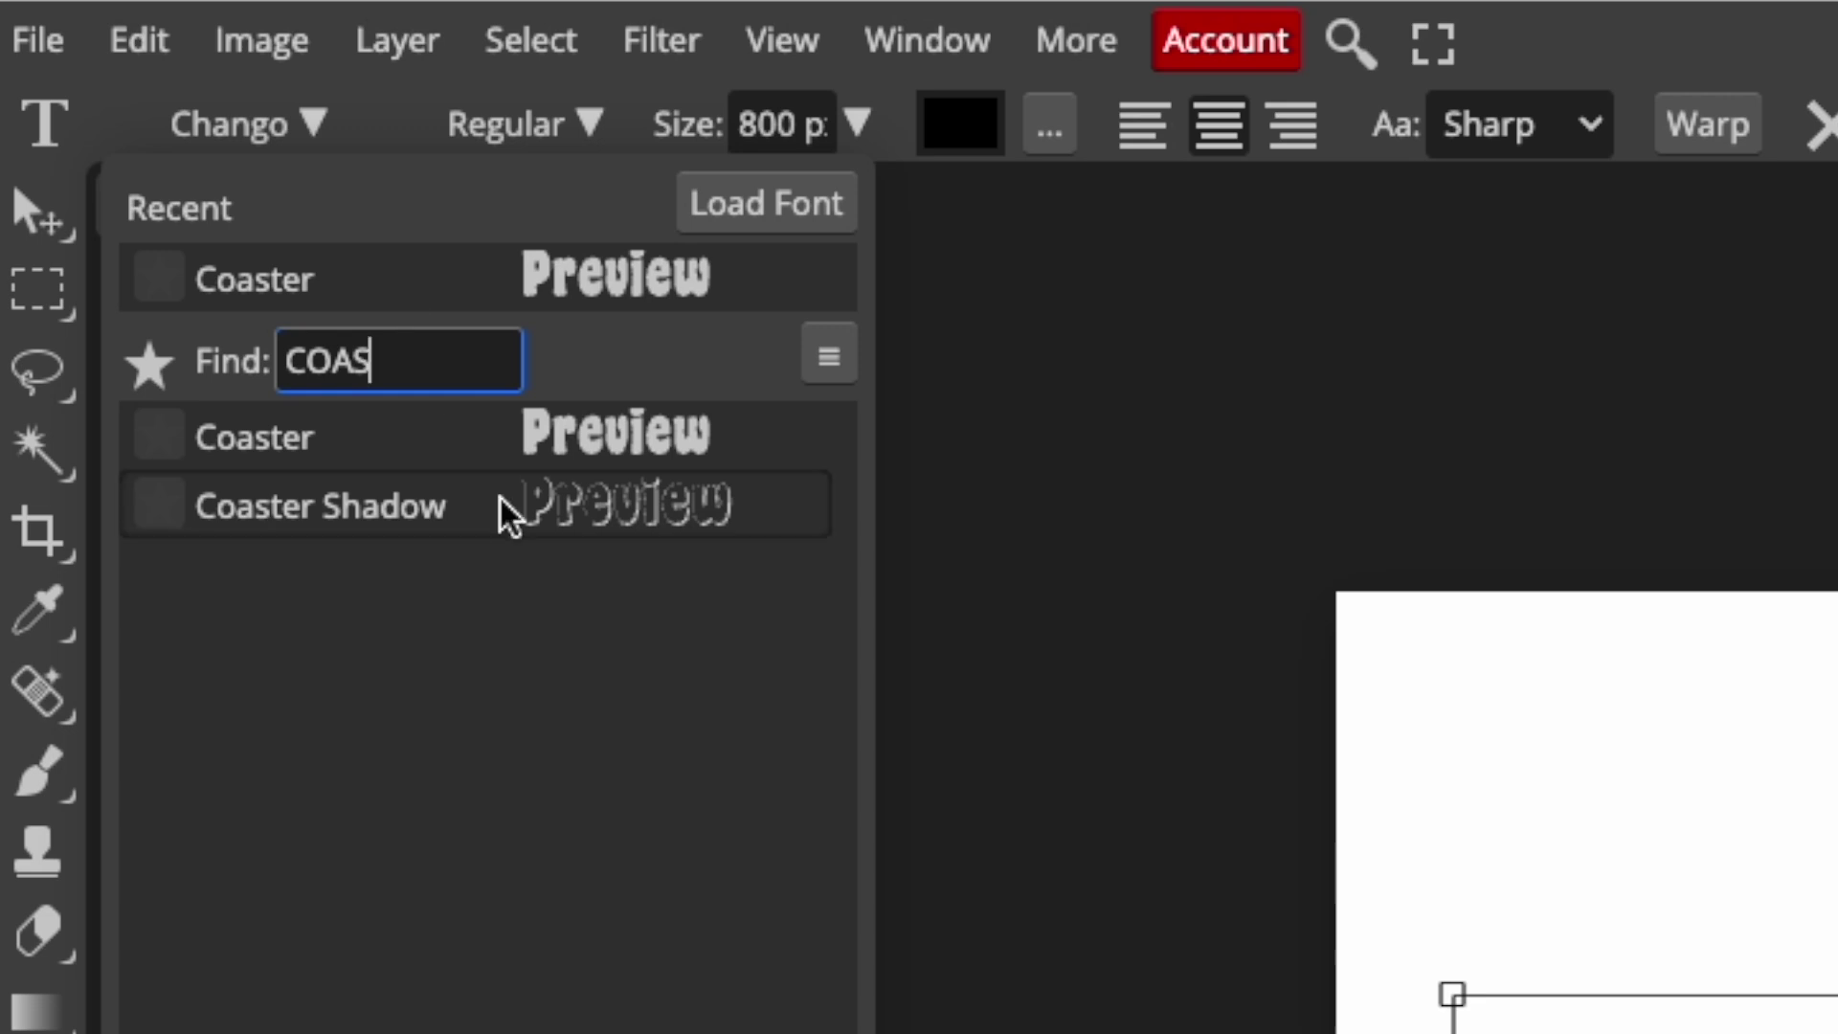
{"action": "left_click", "coordinate": [431, 507]}
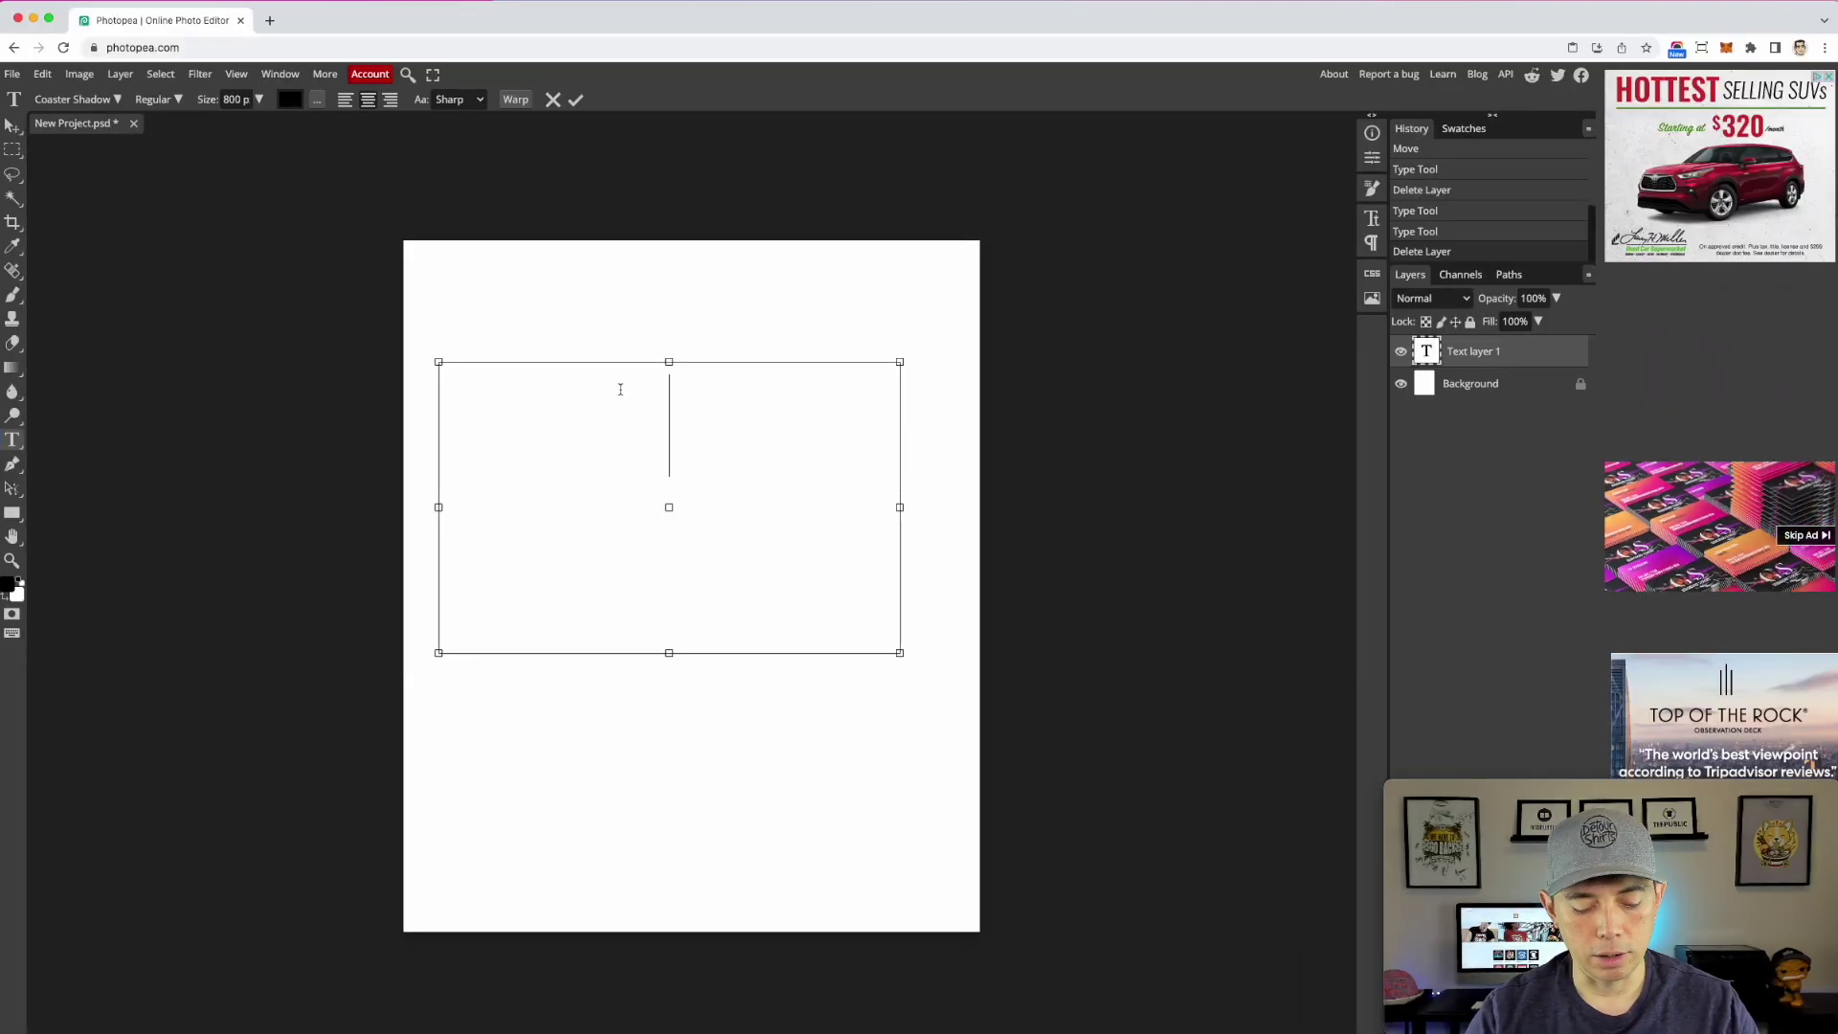
{"action": "type", "text": "Loaded"}
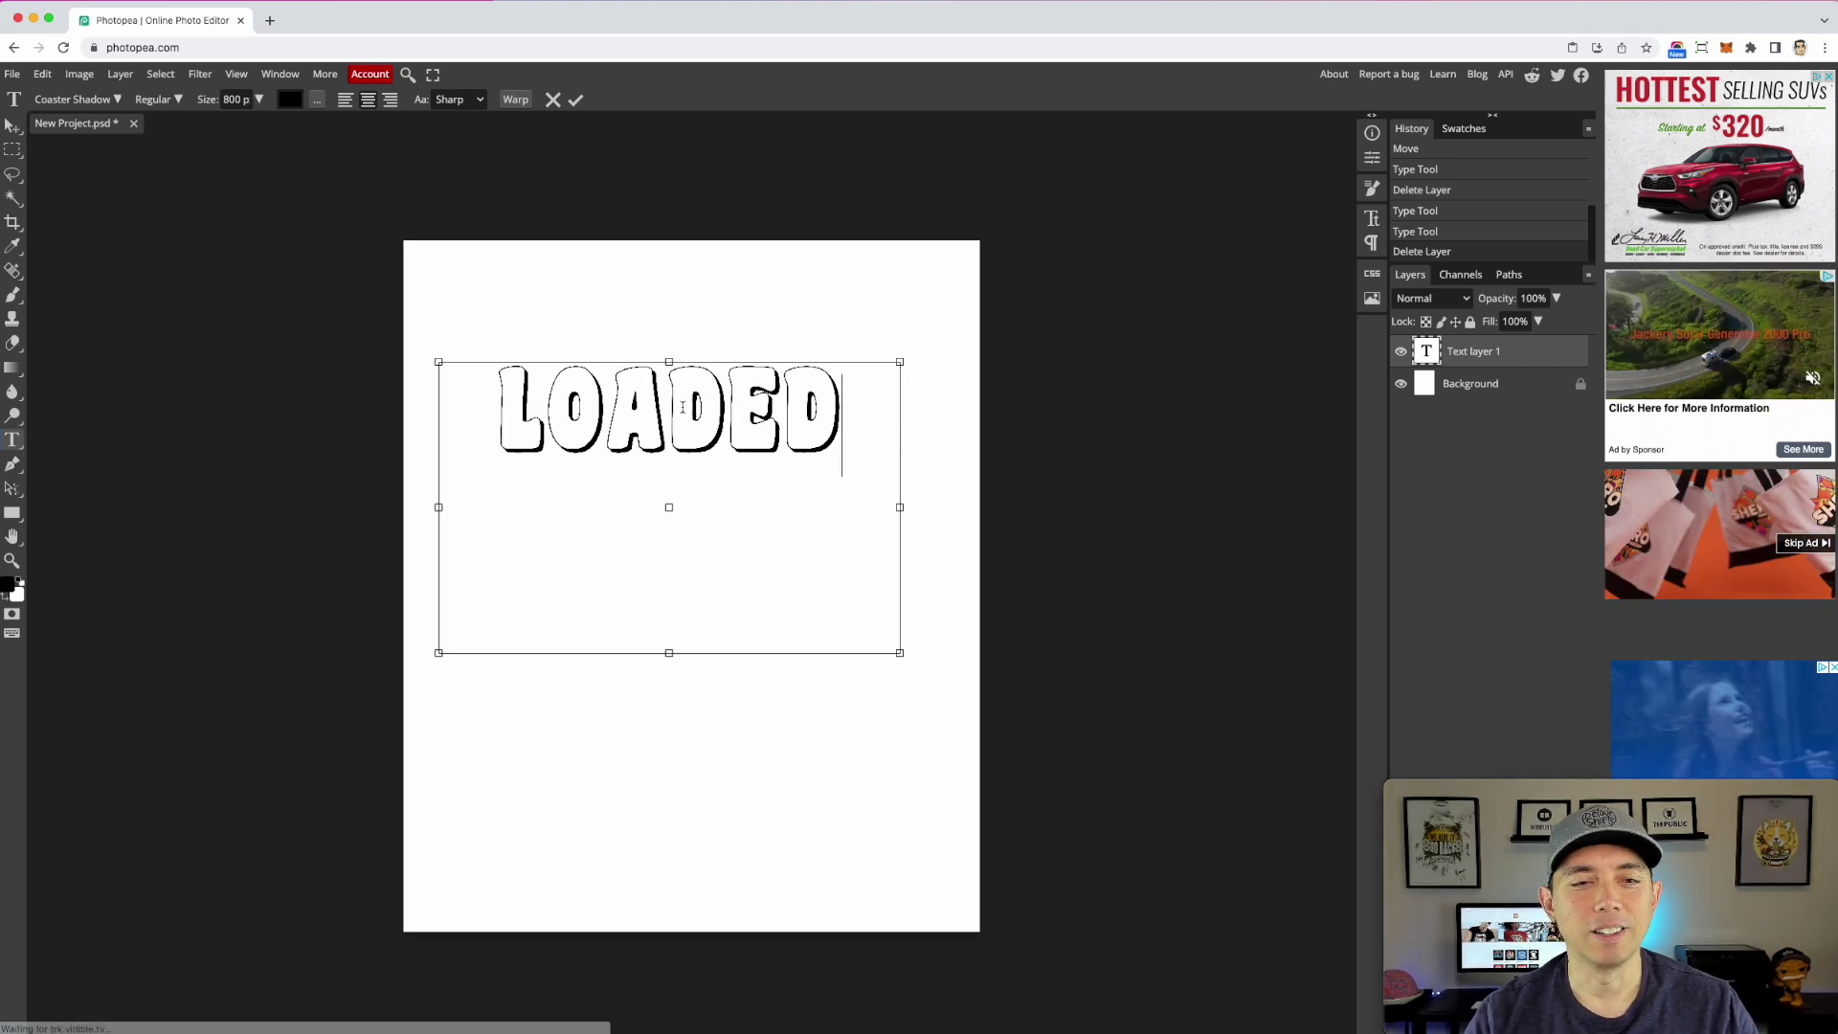
Step: Select all the LOADED text, then click back into it to clear the selection
{"action": "key", "text": "super+a"}
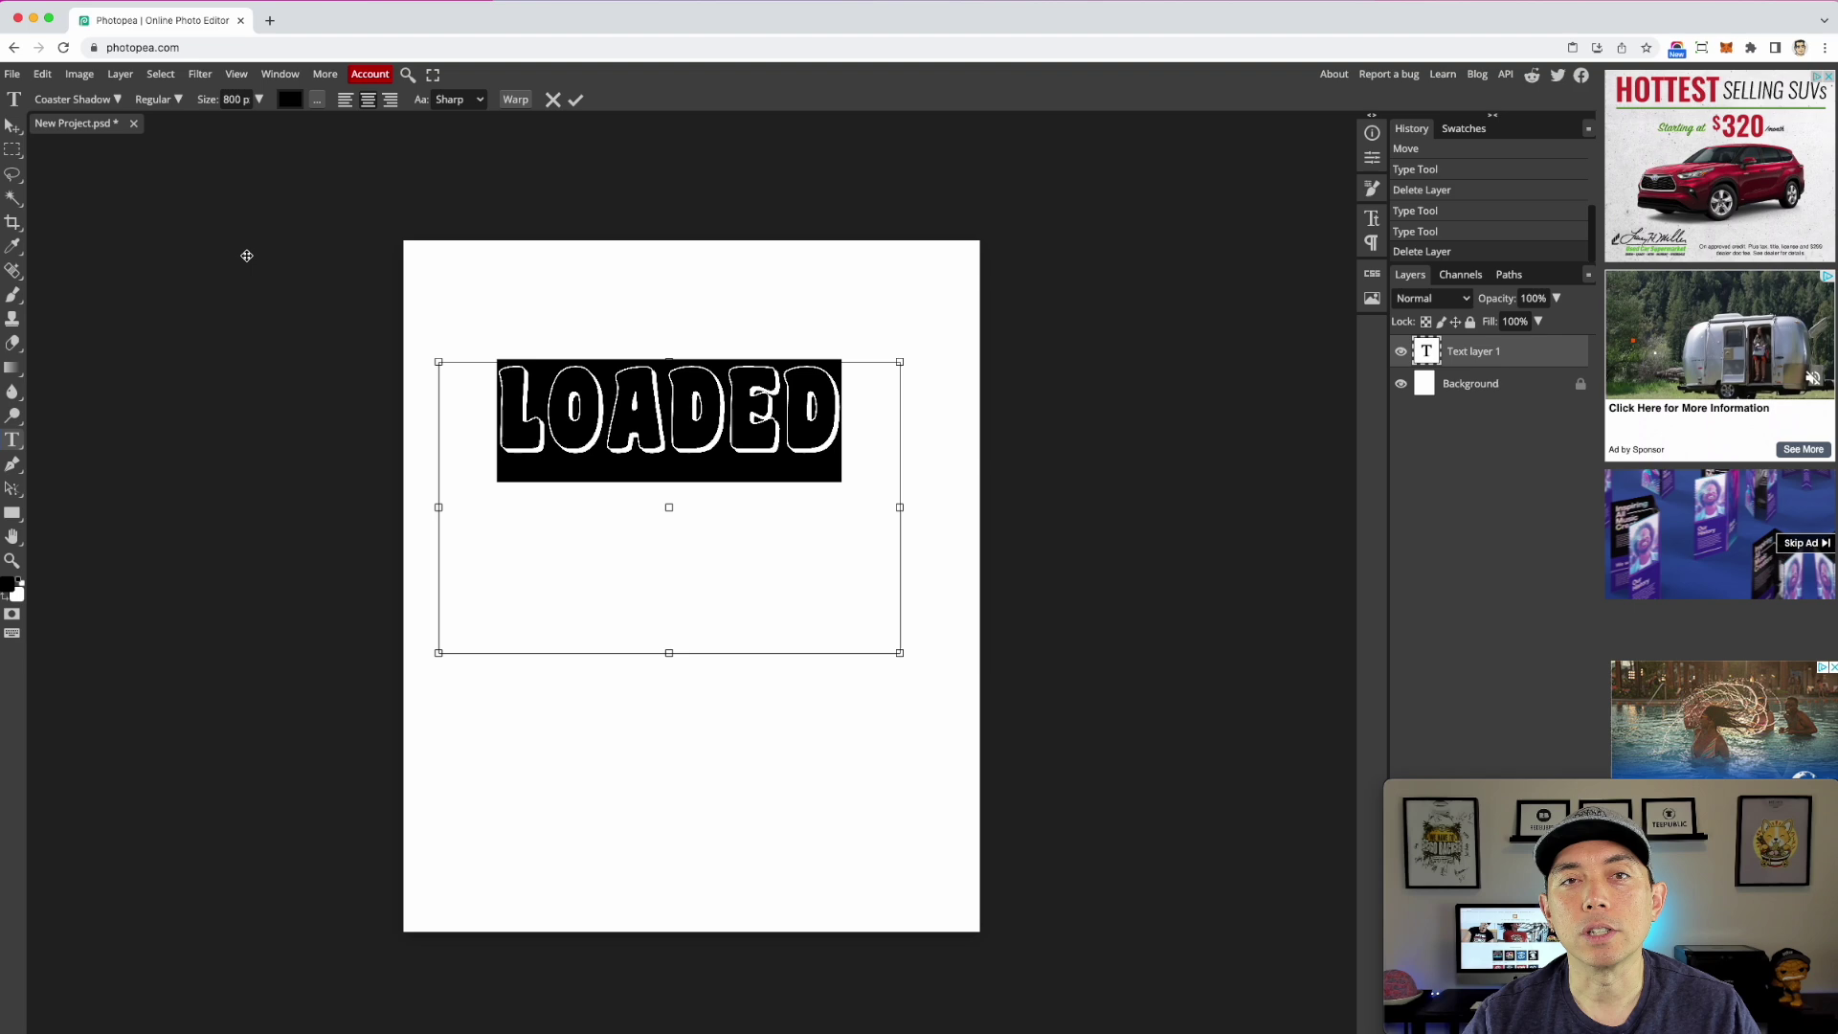
{"action": "left_click", "coordinate": [606, 411]}
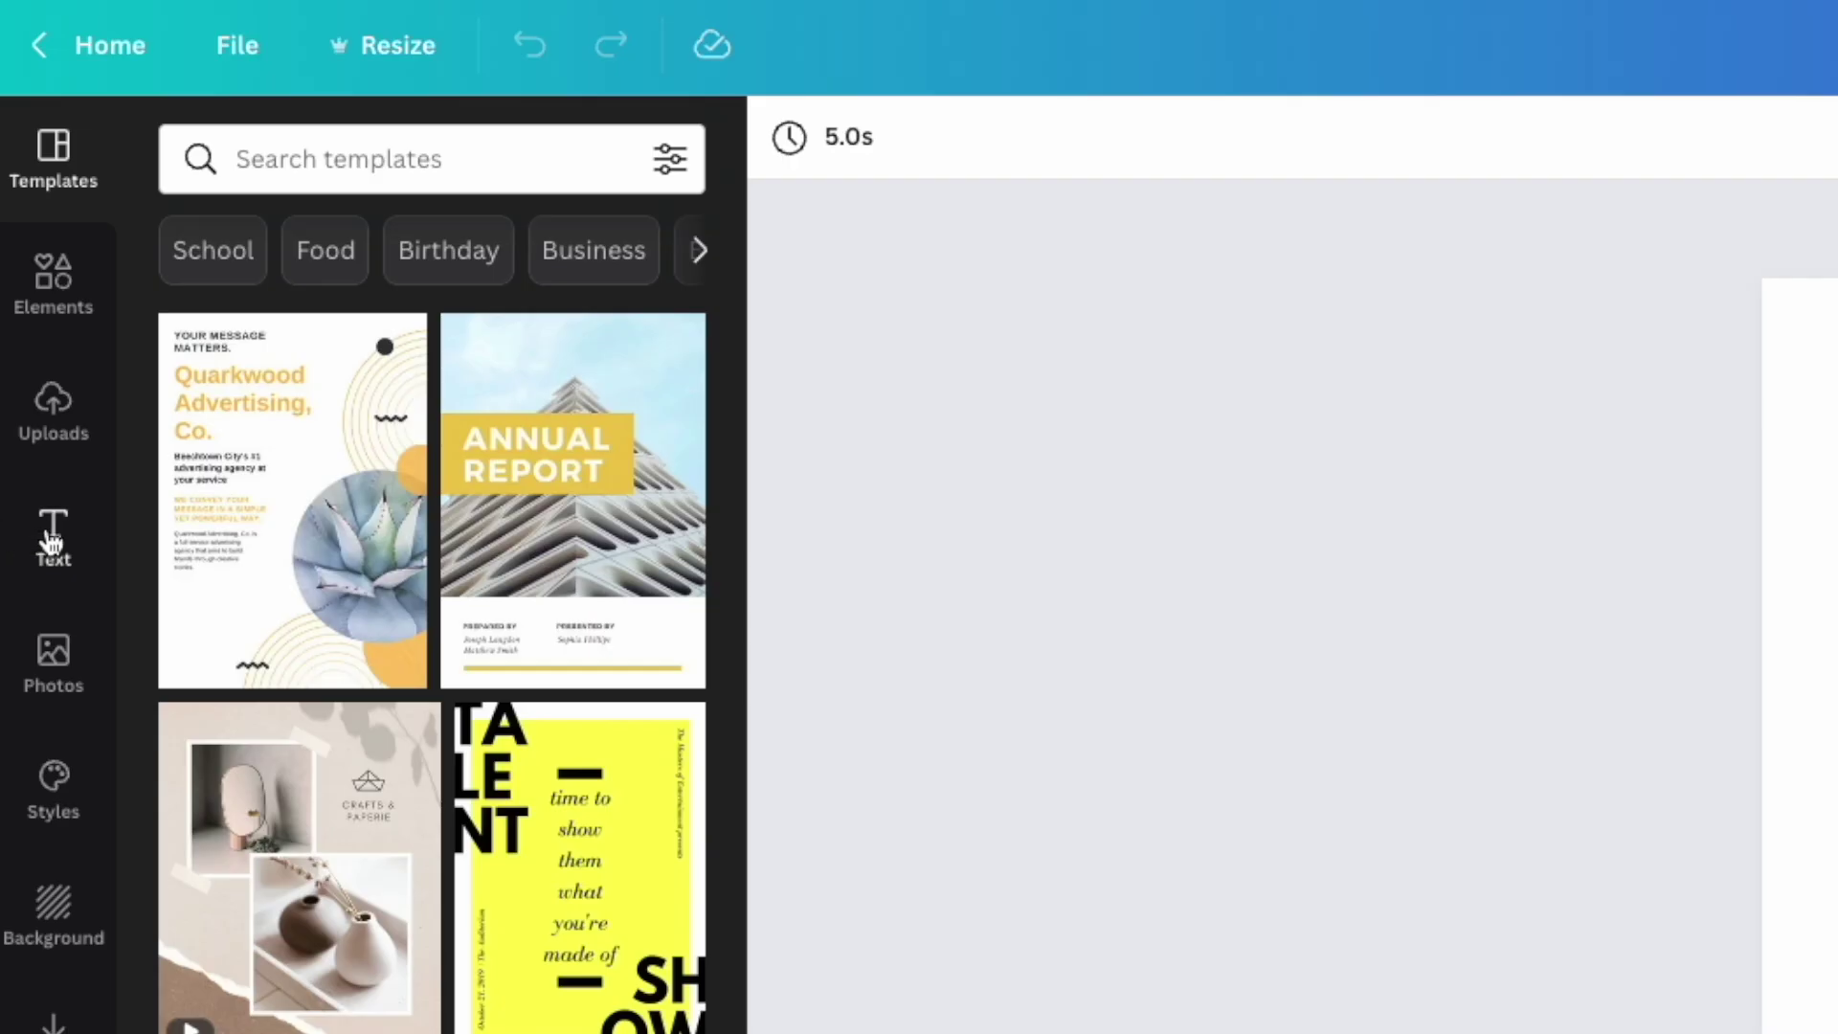
Step: Add the yellow SALE SALE SALE font combination from the Text panel's font combinations
{"action": "left_click", "coordinate": [21, 297]}
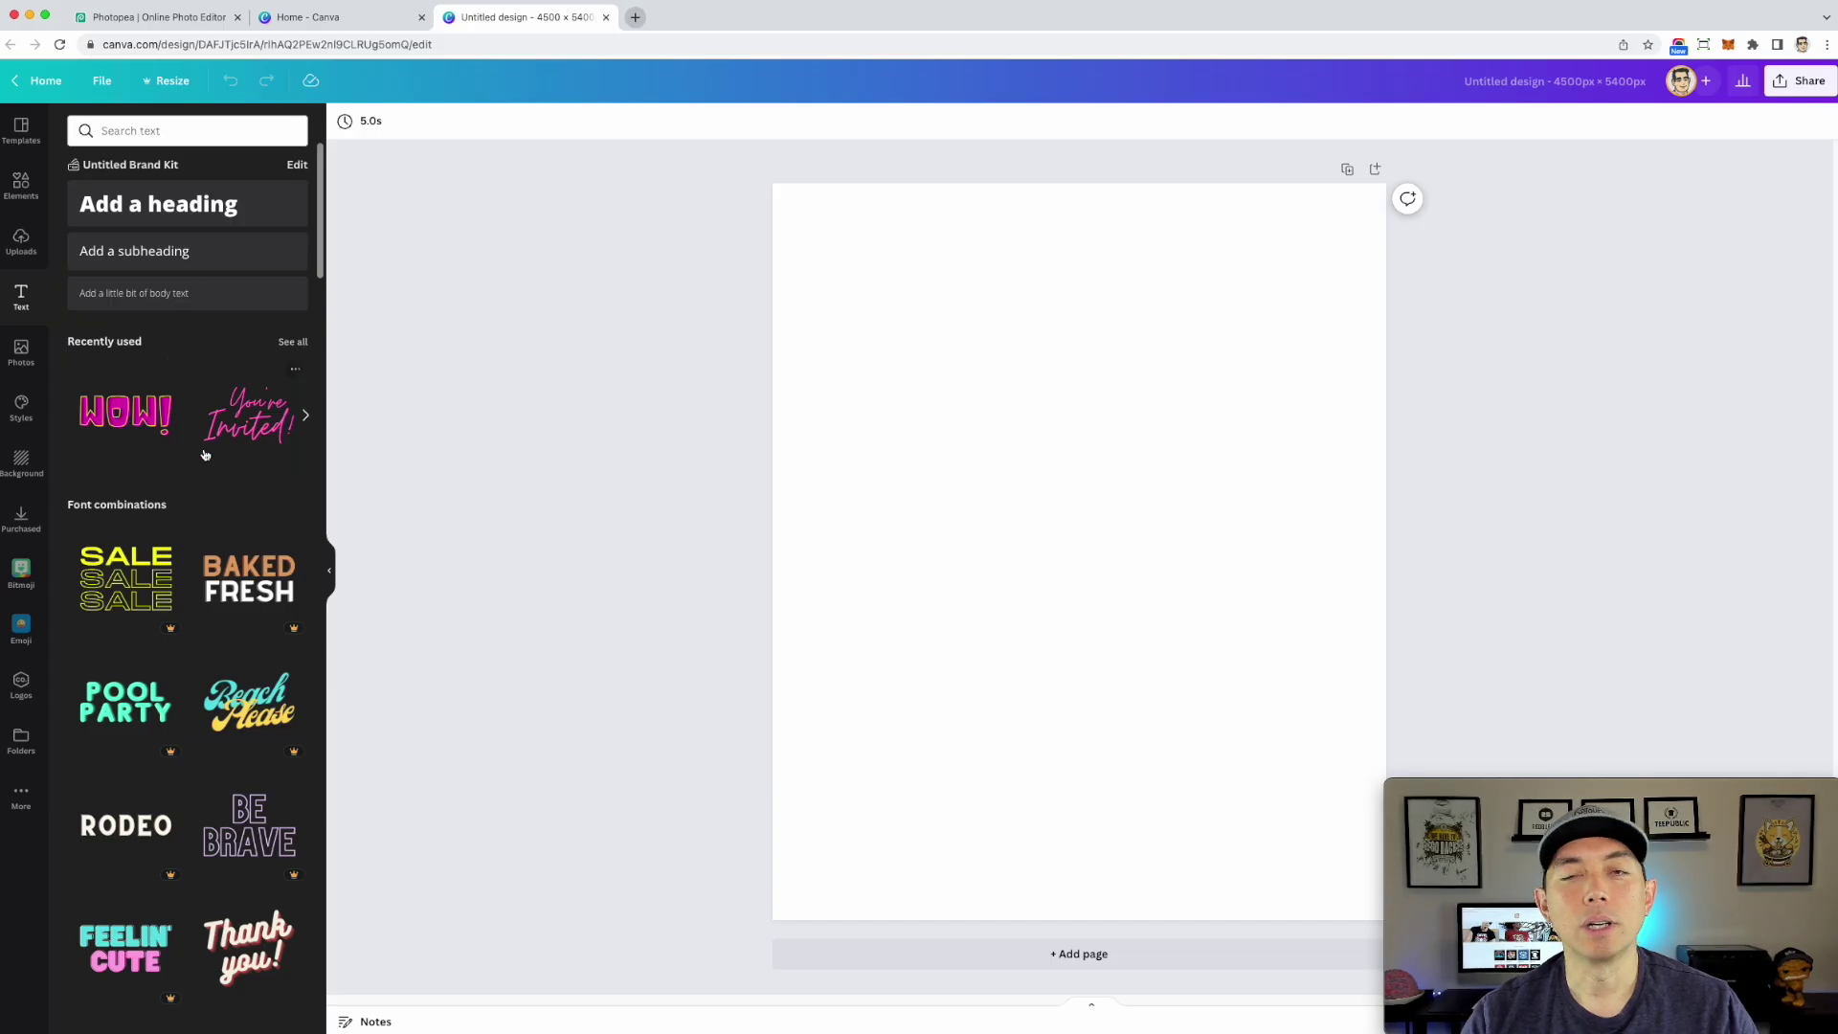
{"action": "scroll", "coordinate": [204, 455], "scroll_direction": "down", "scroll_amount": 4}
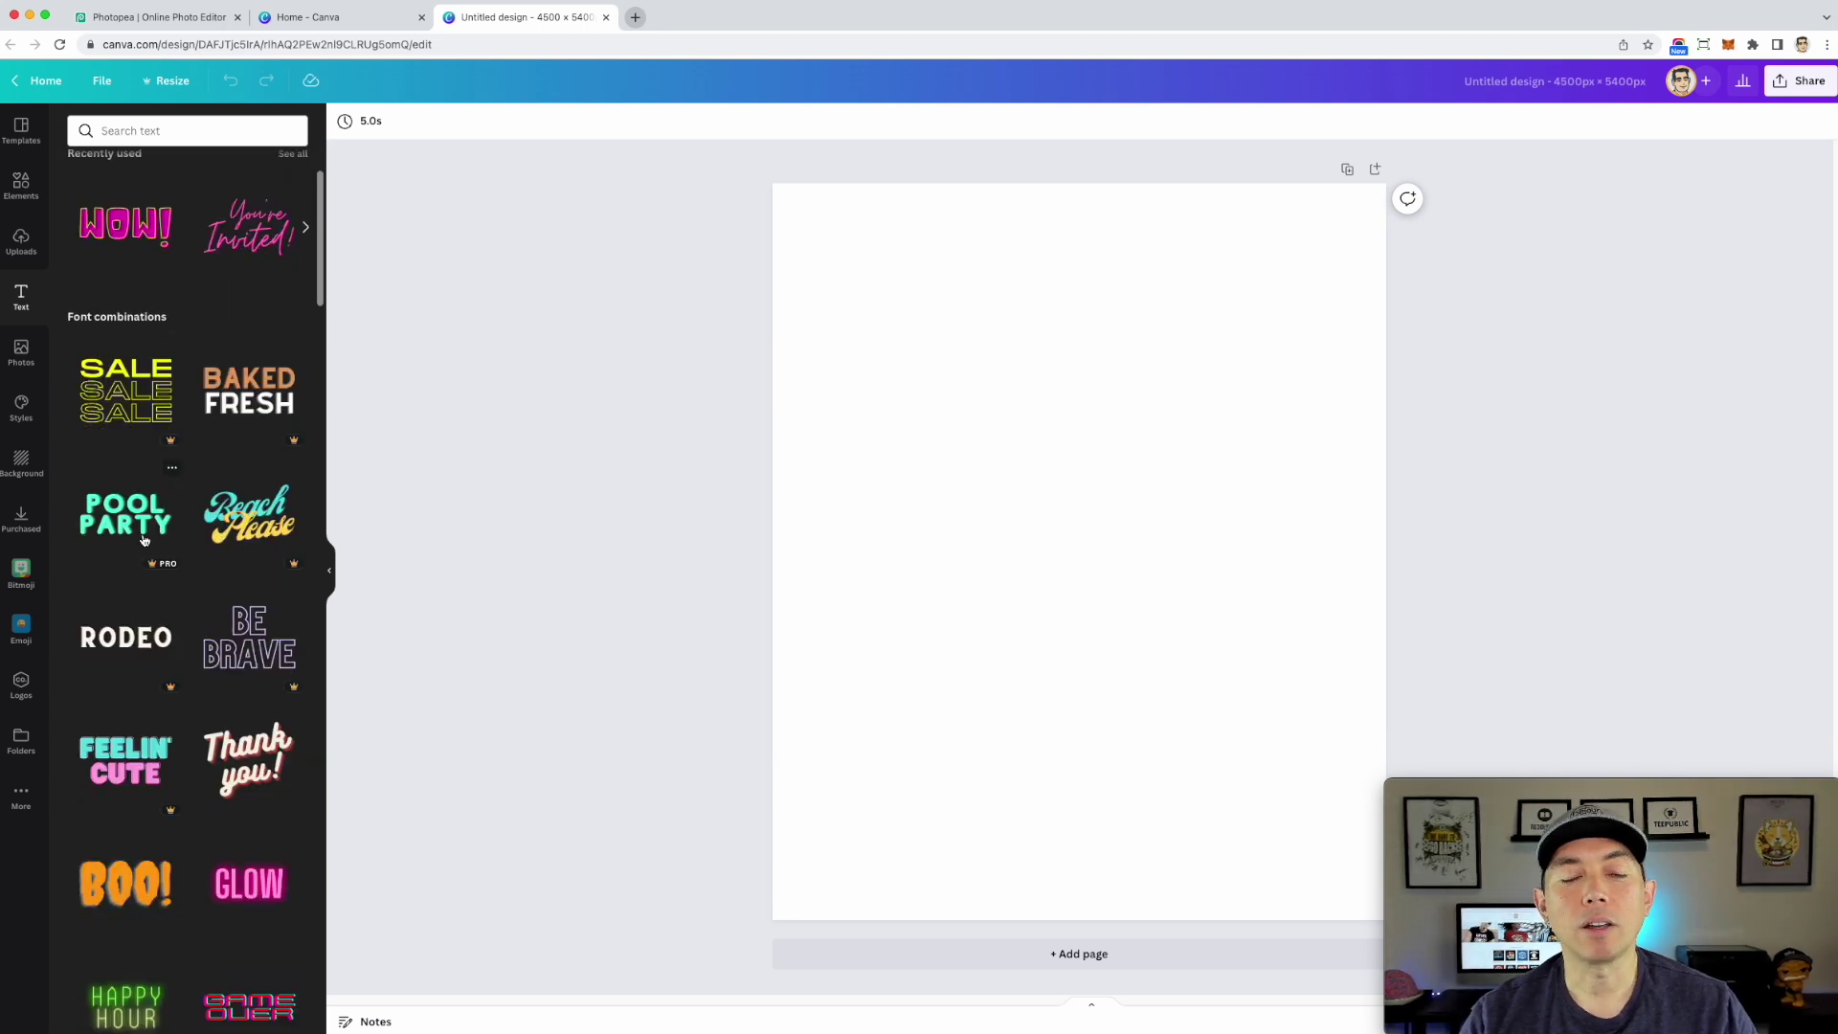
{"action": "scroll", "coordinate": [143, 542], "scroll_direction": "down", "scroll_amount": 2}
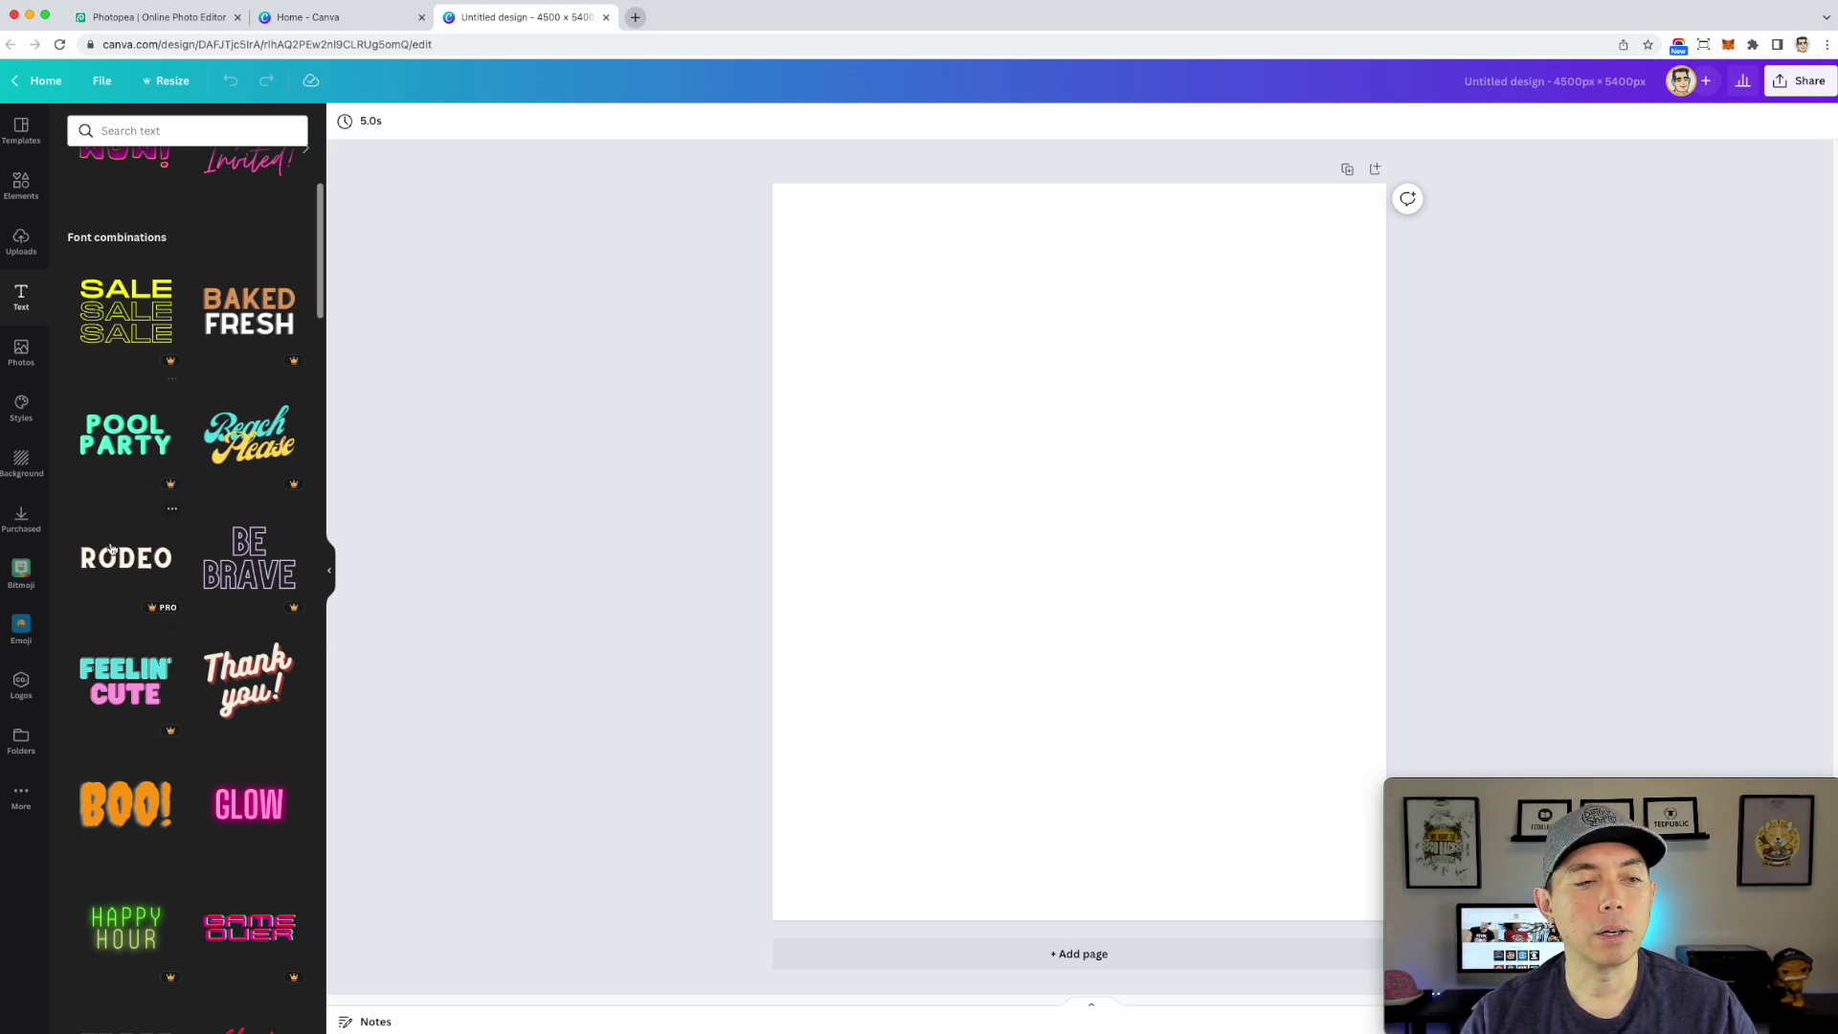
{"action": "left_click", "coordinate": [112, 321]}
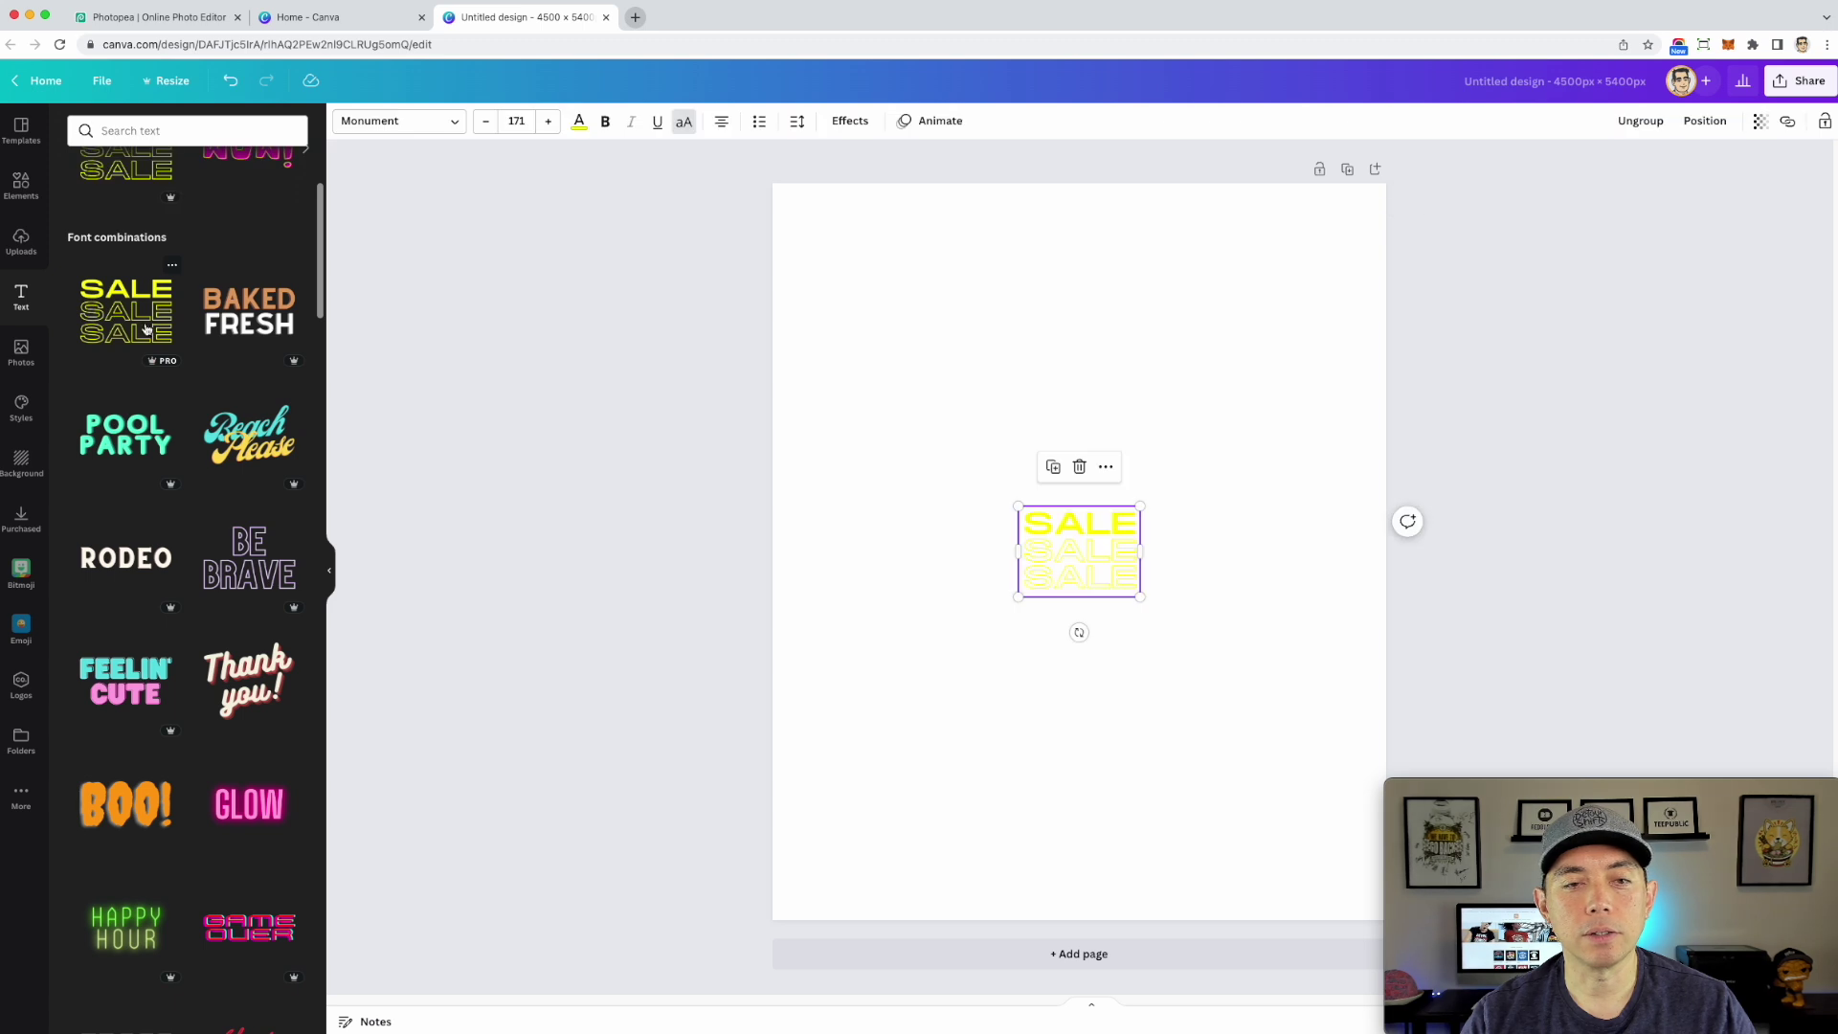
Step: Enlarge the SALE stack to font size 767, shift it up-left, and deselect it
{"action": "left_click_drag", "start_coordinate": [1142, 597], "coordinate": [1338, 743]}
{"action": "left_click_drag", "start_coordinate": [1214, 635], "coordinate": [1038, 433]}
{"action": "mouse_move", "coordinate": [1142, 509]}
{"action": "left_mouse_down"}
{"action": "mouse_move", "coordinate": [1279, 669]}
{"action": "mouse_move", "coordinate": [1369, 675]}
{"action": "mouse_move", "coordinate": [1128, 515]}
{"action": "left_mouse_up"}
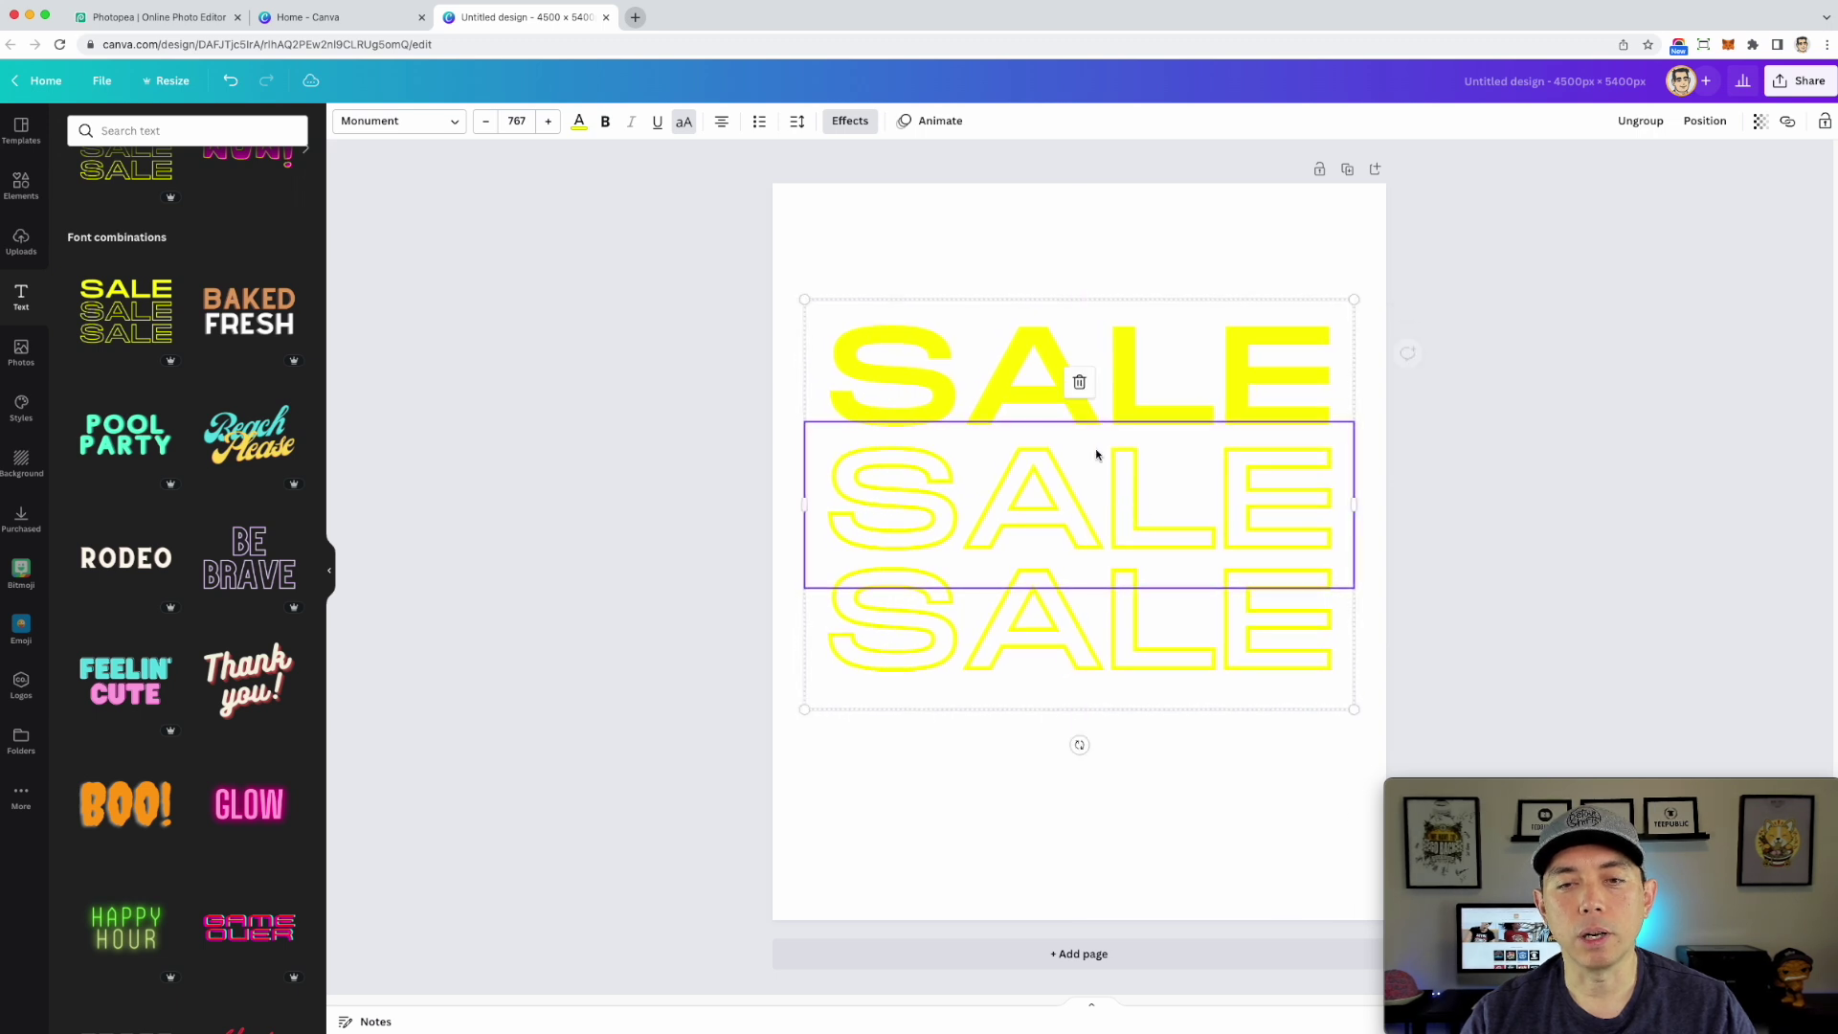
{"action": "left_click", "coordinate": [719, 240]}
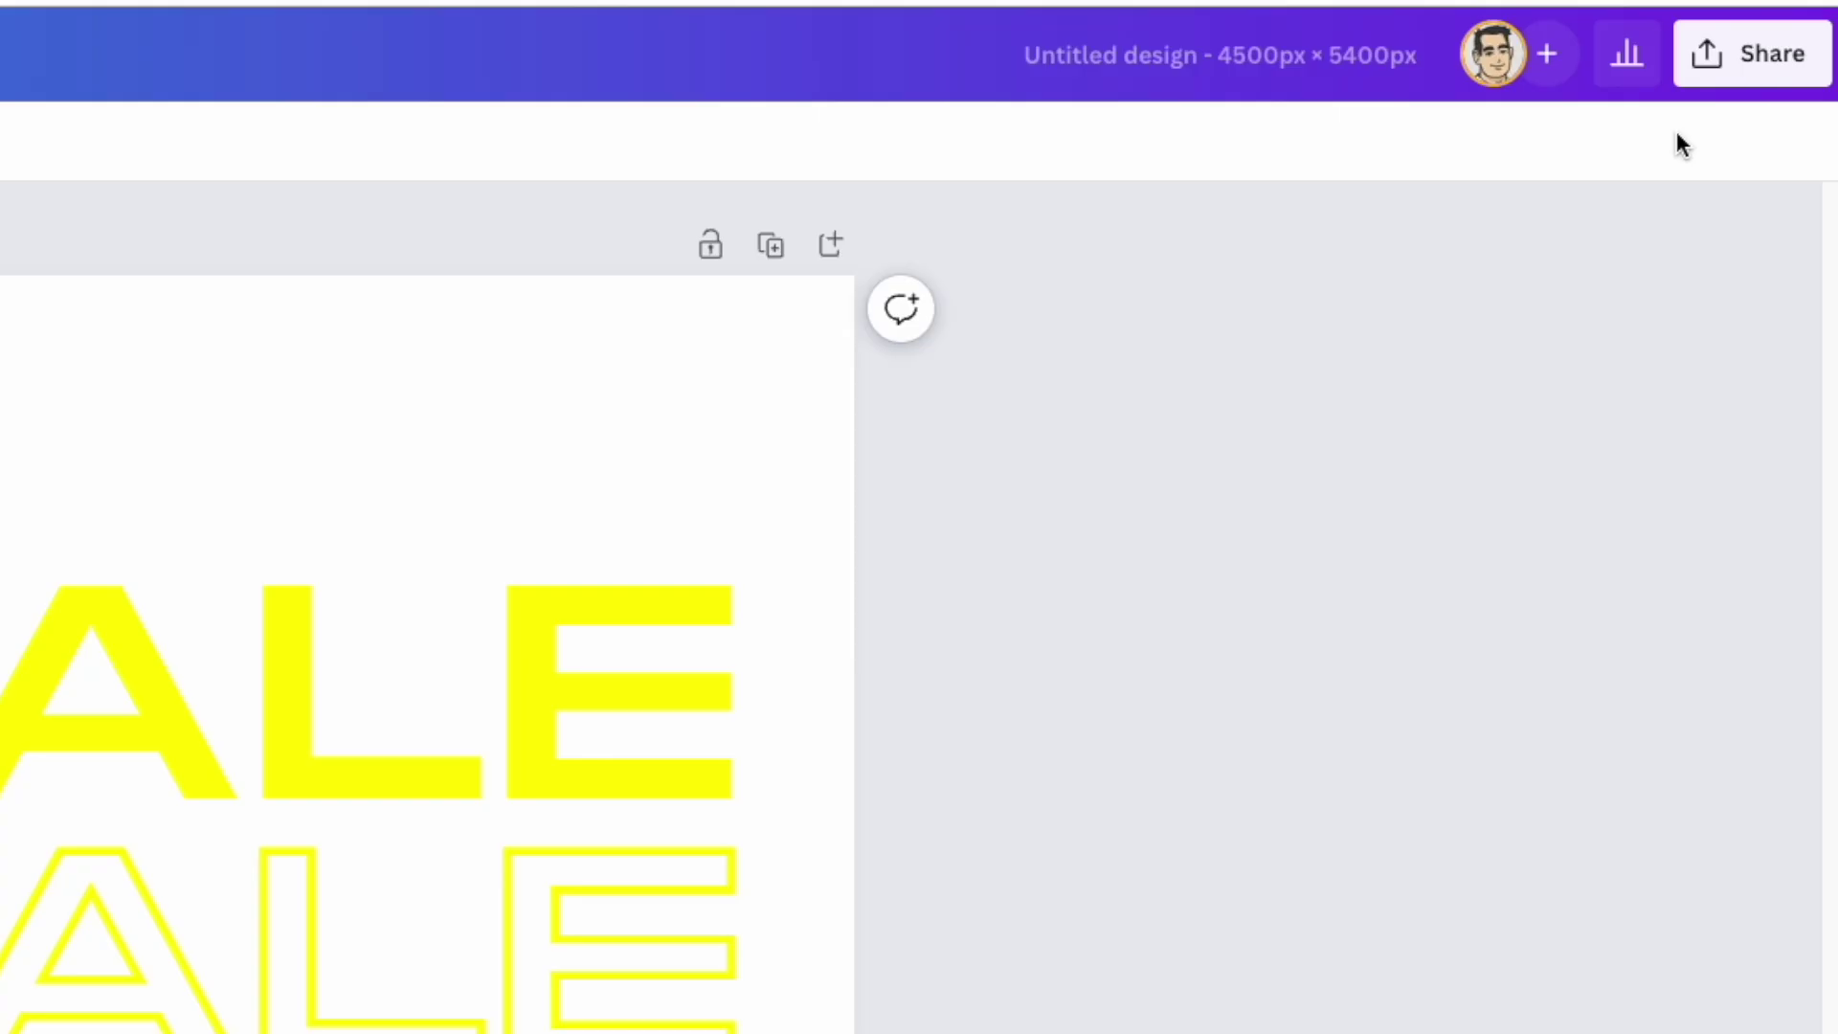
Step: Download the design as a 4500 × 5400 px PNG with transparent background
{"action": "left_click", "coordinate": [1811, 81]}
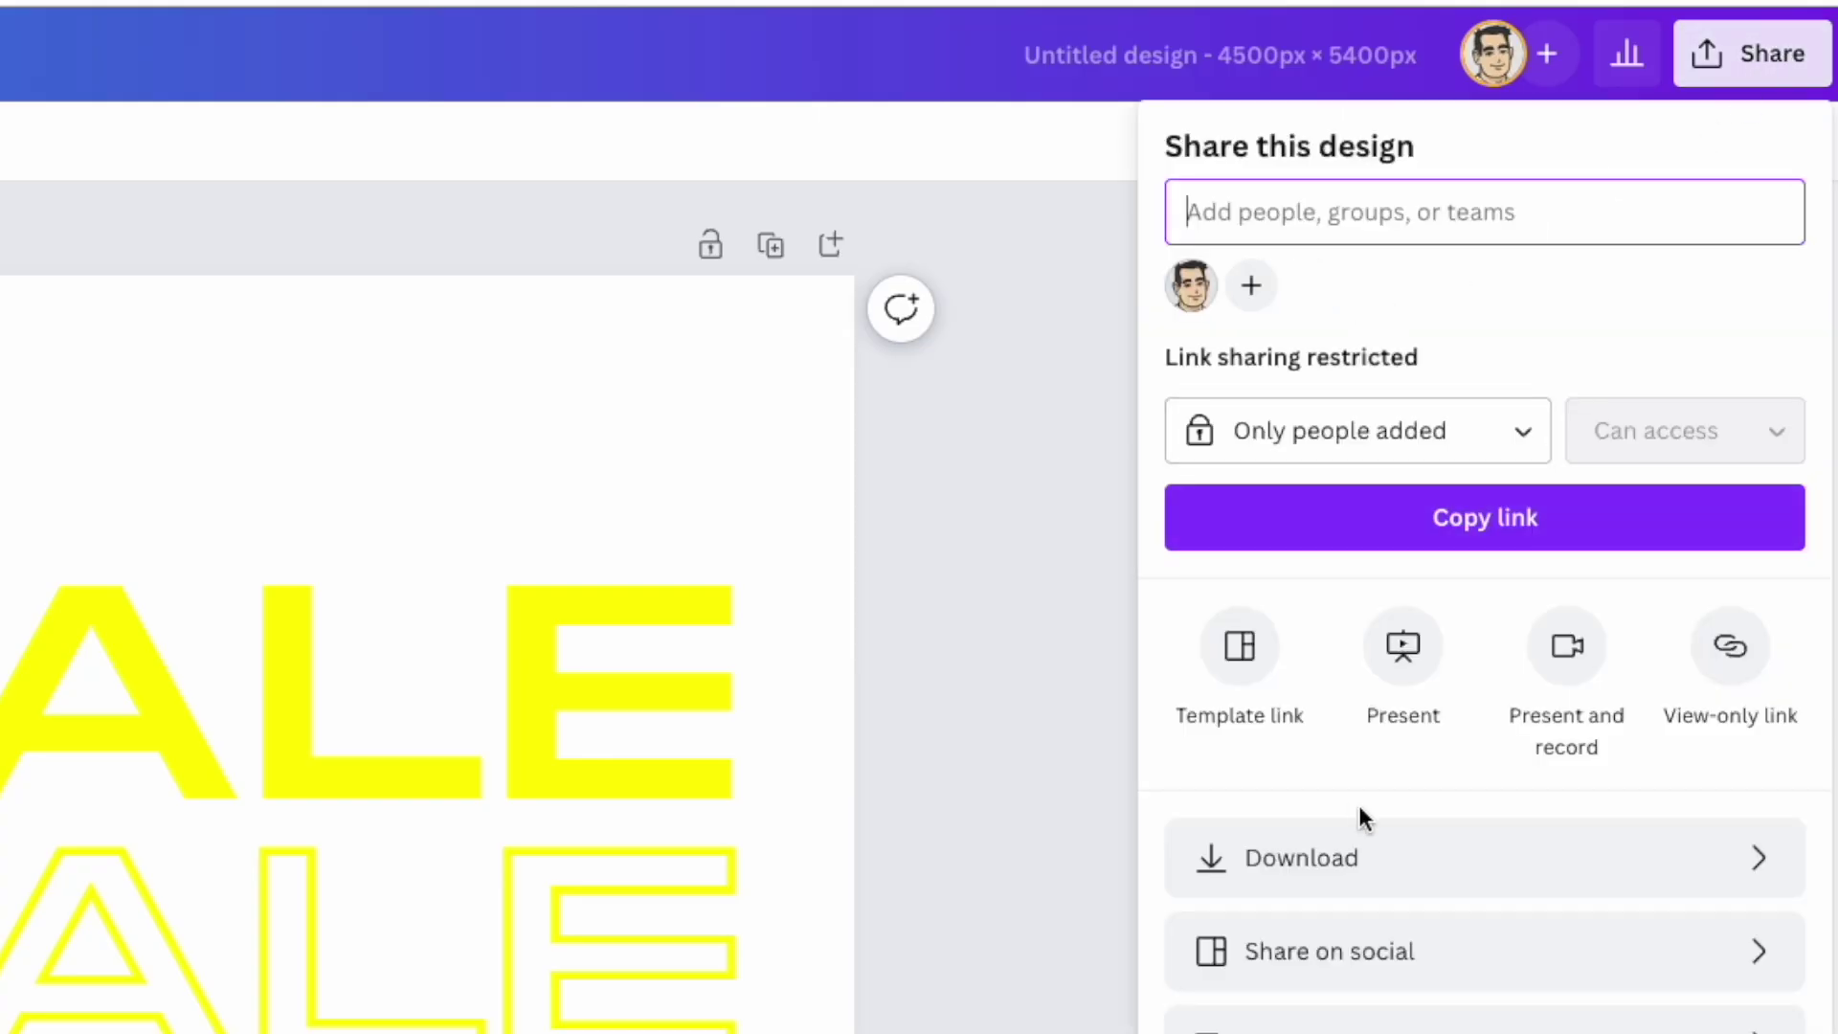
{"action": "left_click", "coordinate": [1340, 852]}
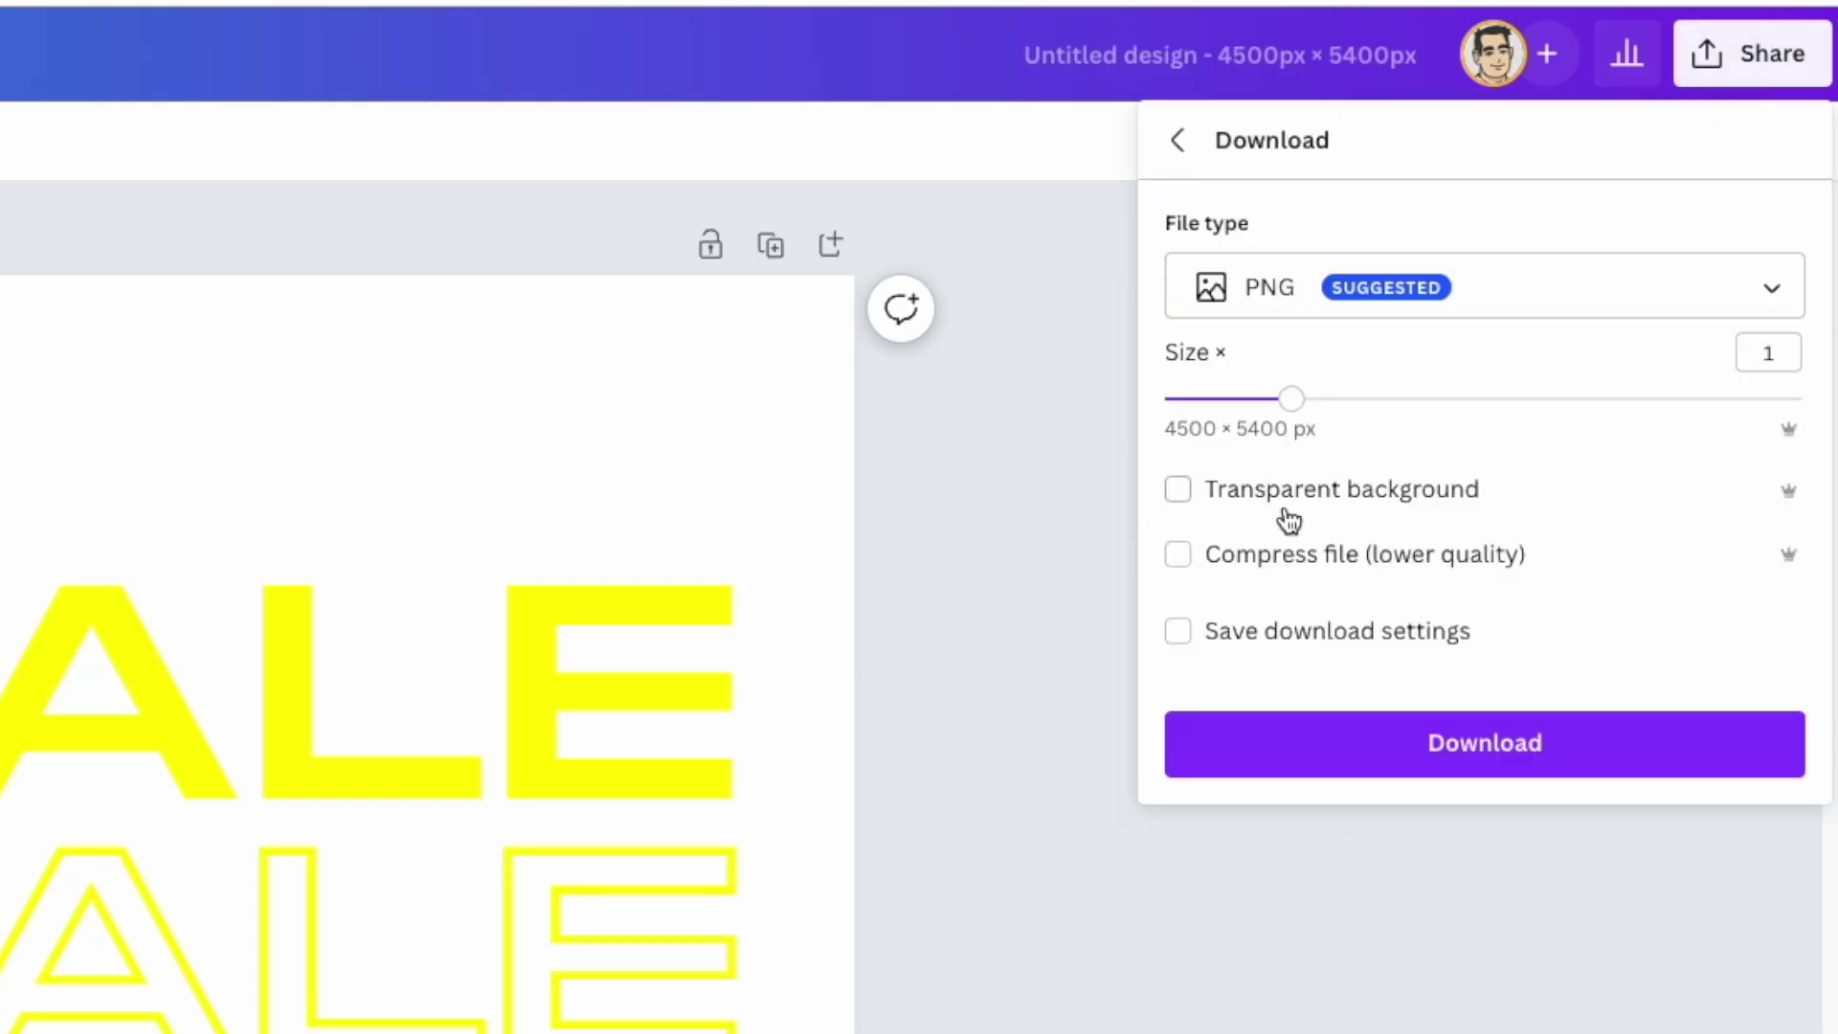
{"action": "left_click", "coordinate": [1176, 493]}
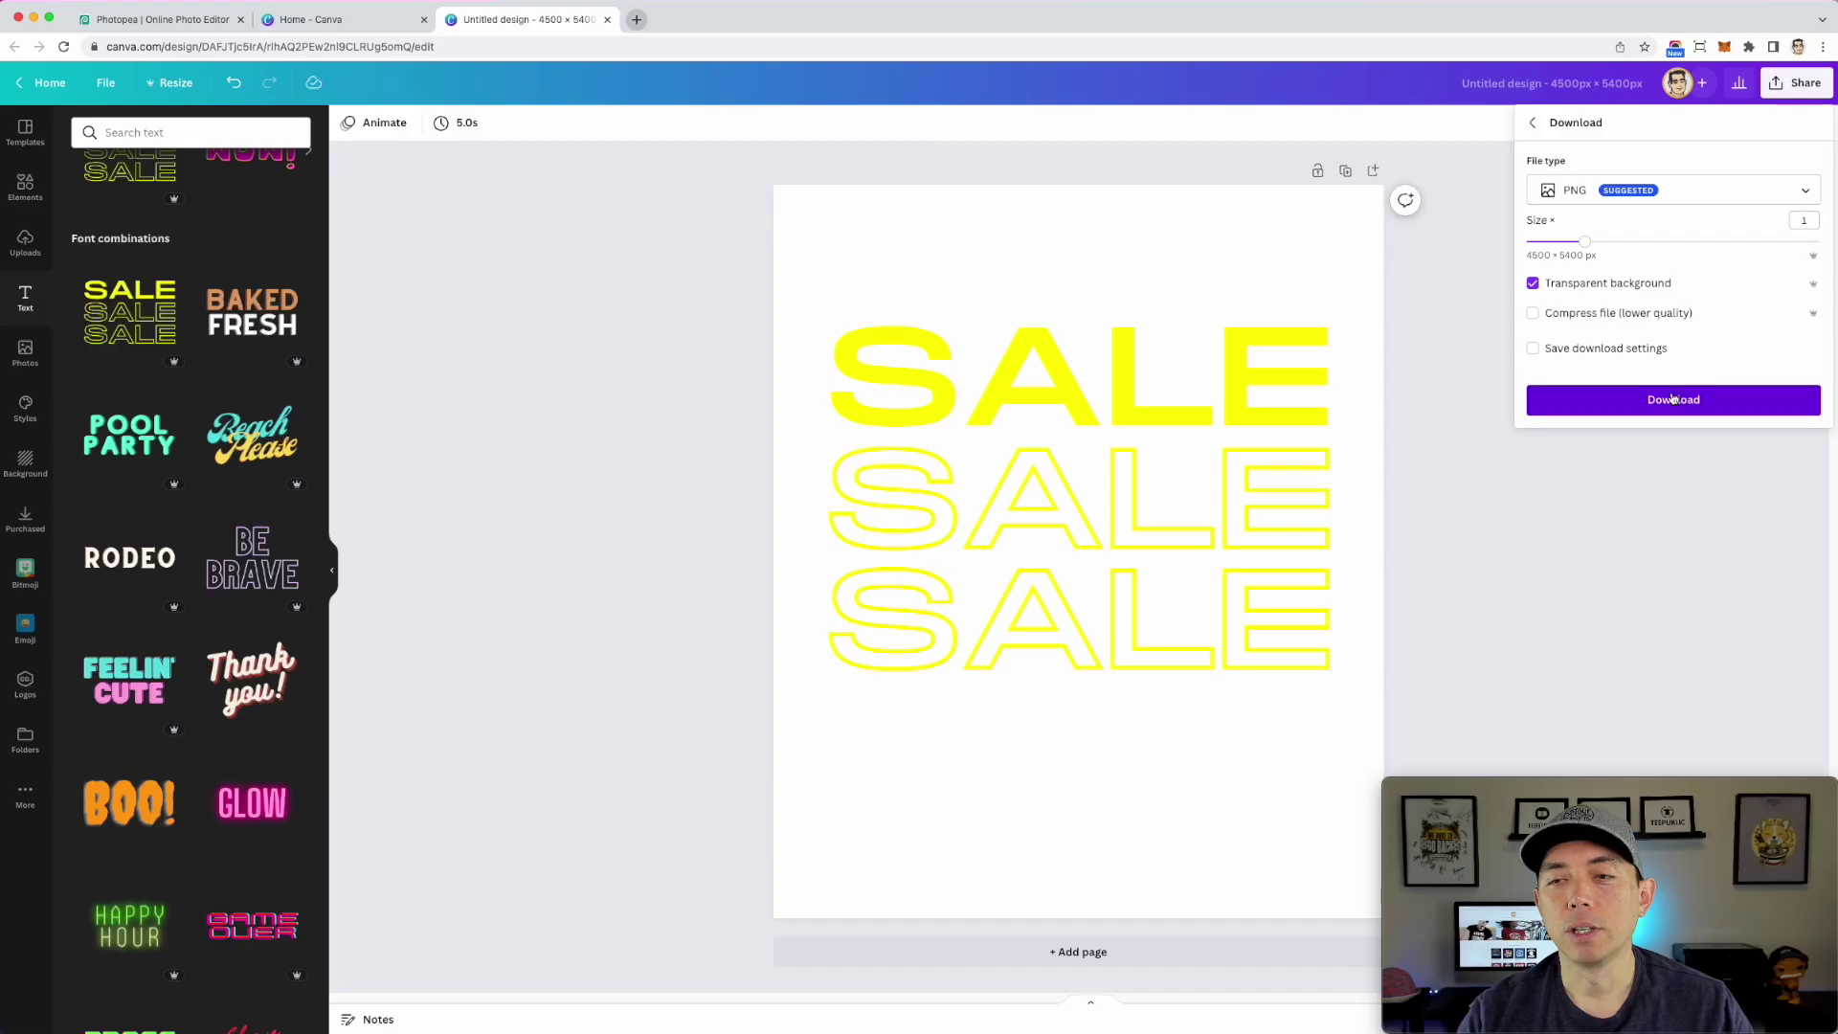
{"action": "left_click", "coordinate": [1483, 742]}
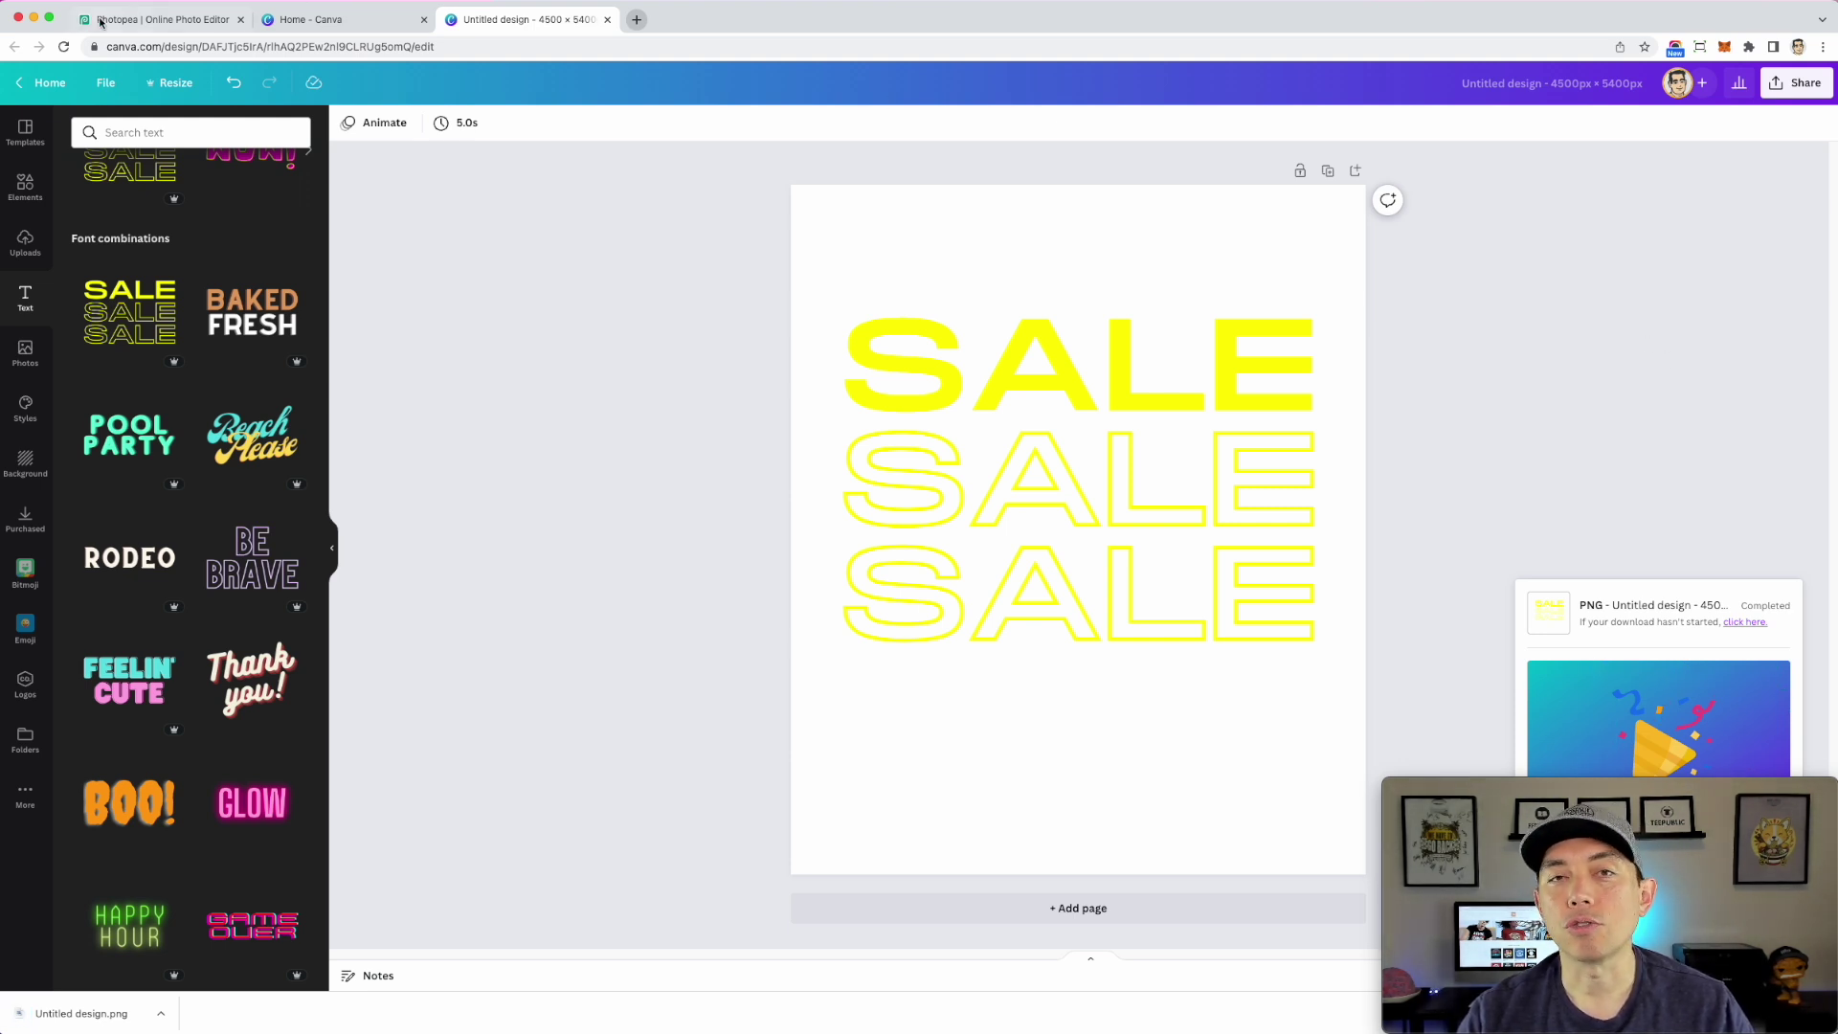
Step: Back in Photopea, commit the LOADED text and delete its text layer
{"action": "left_click", "coordinate": [133, 22]}
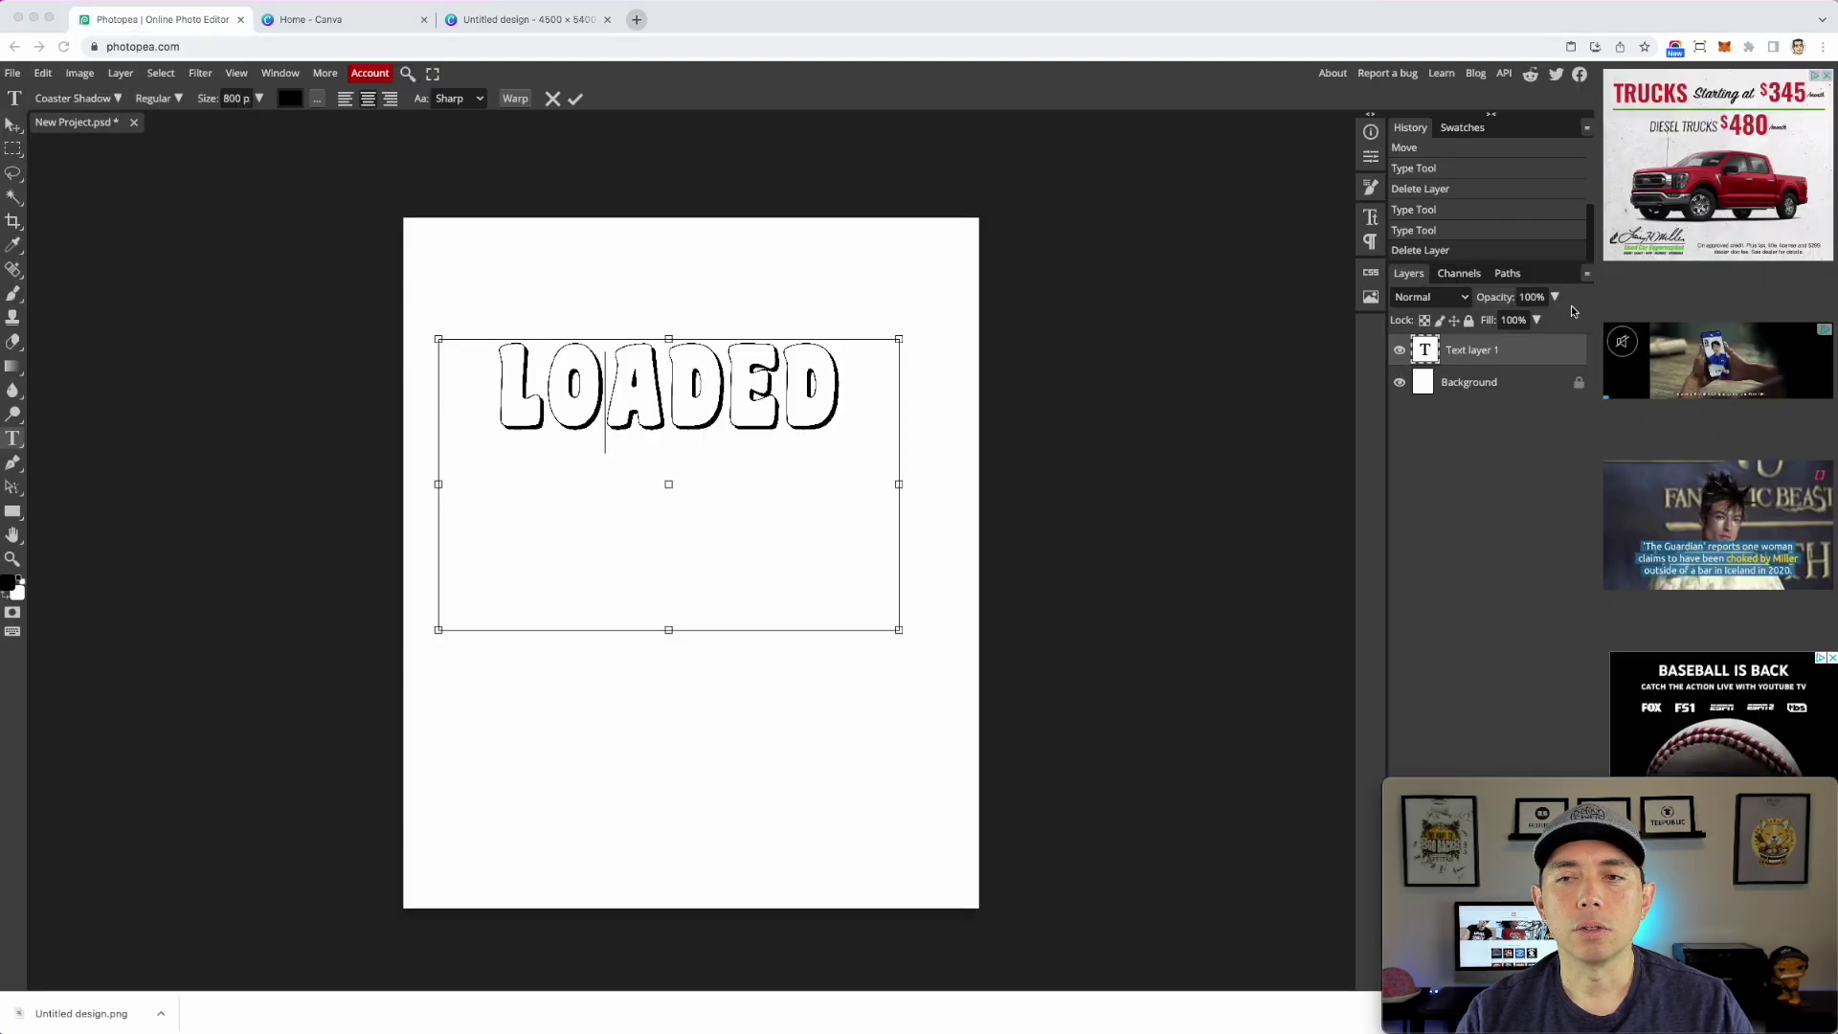
{"action": "left_click", "coordinate": [1482, 352]}
{"action": "key", "text": "Delete"}
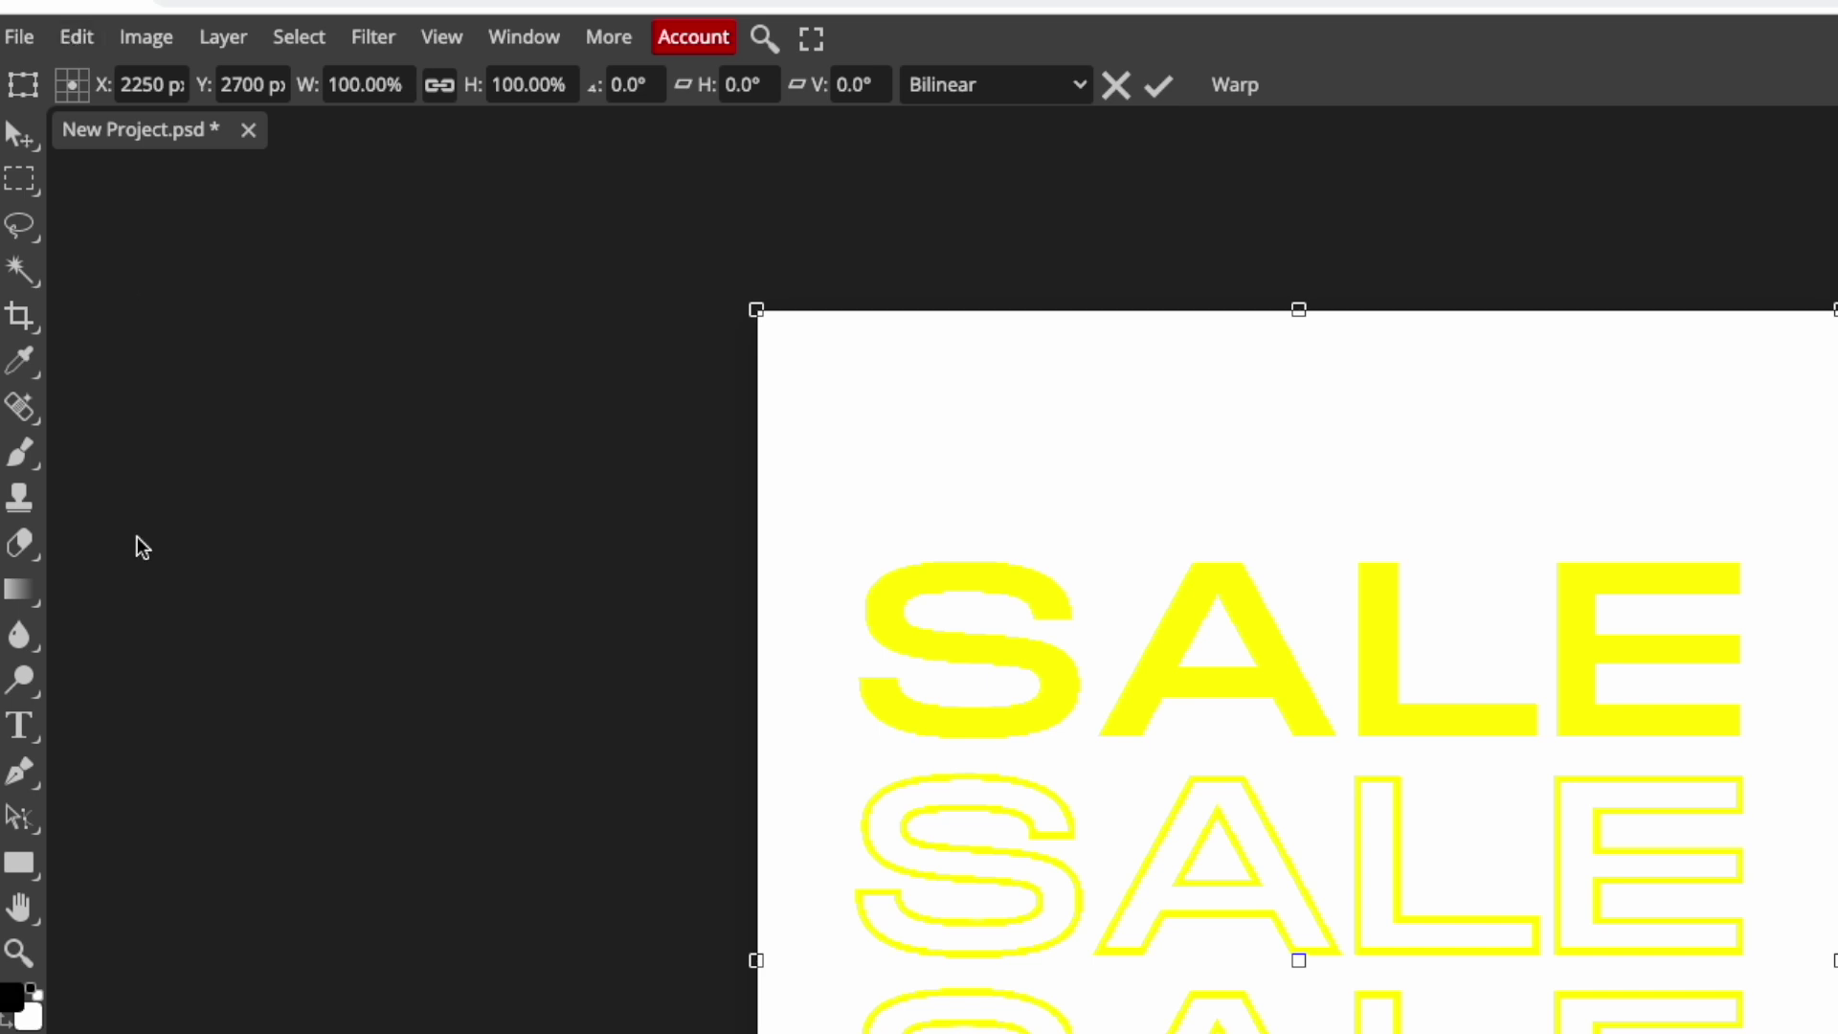
Step: Warp the SALE image with the horizontal Wave style at 50% bend
{"action": "left_click", "coordinate": [86, 36]}
{"action": "mouse_move", "coordinate": [192, 760]}
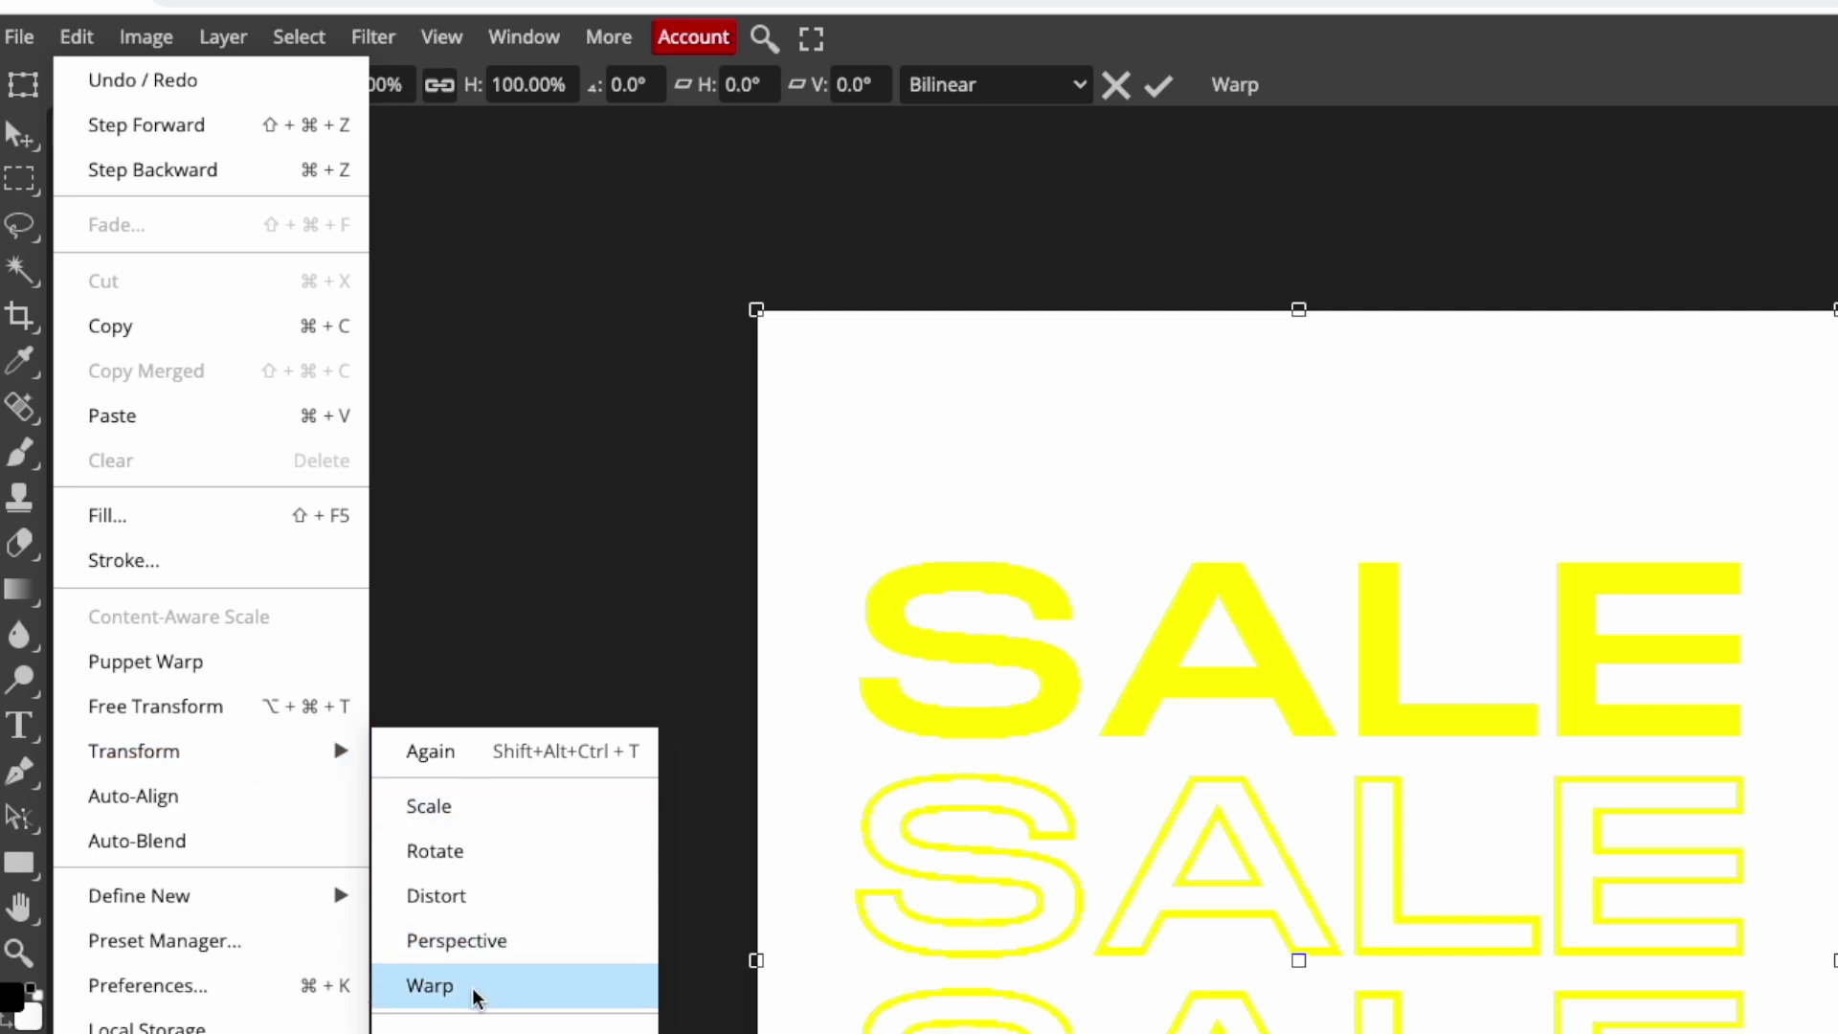
{"action": "left_click", "coordinate": [430, 986]}
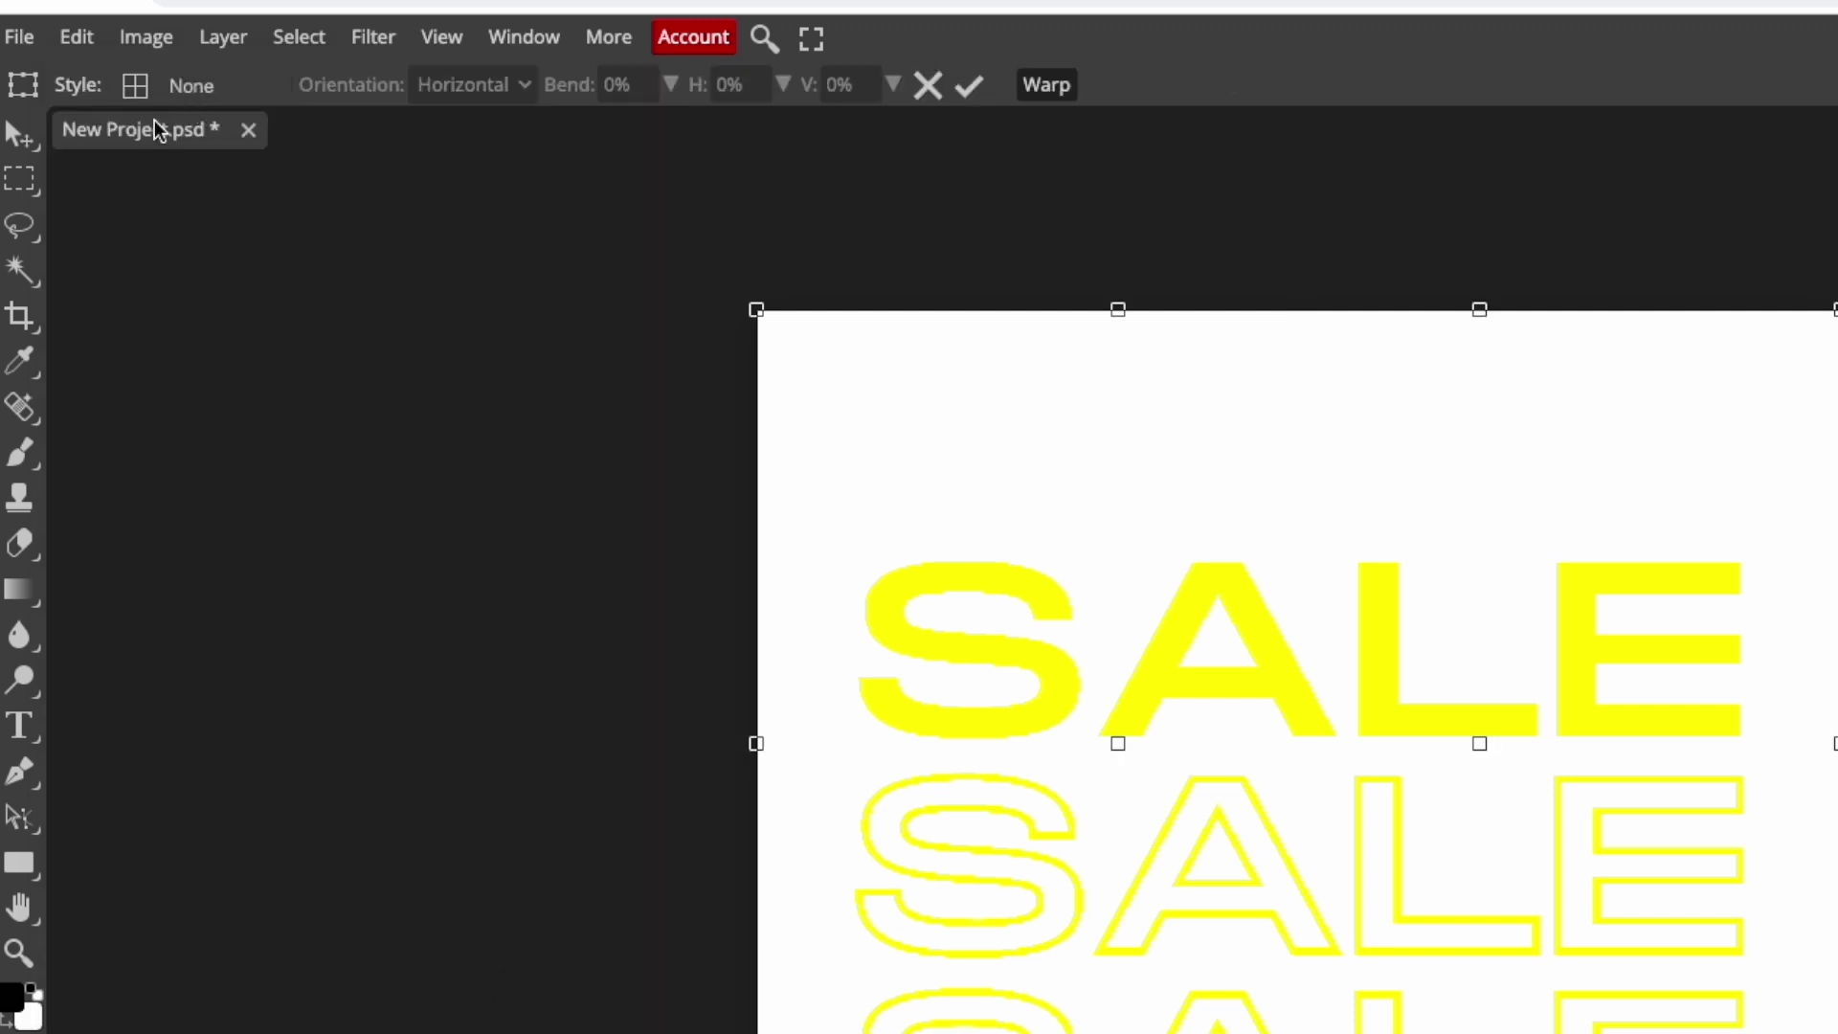
{"action": "left_click", "coordinate": [157, 88]}
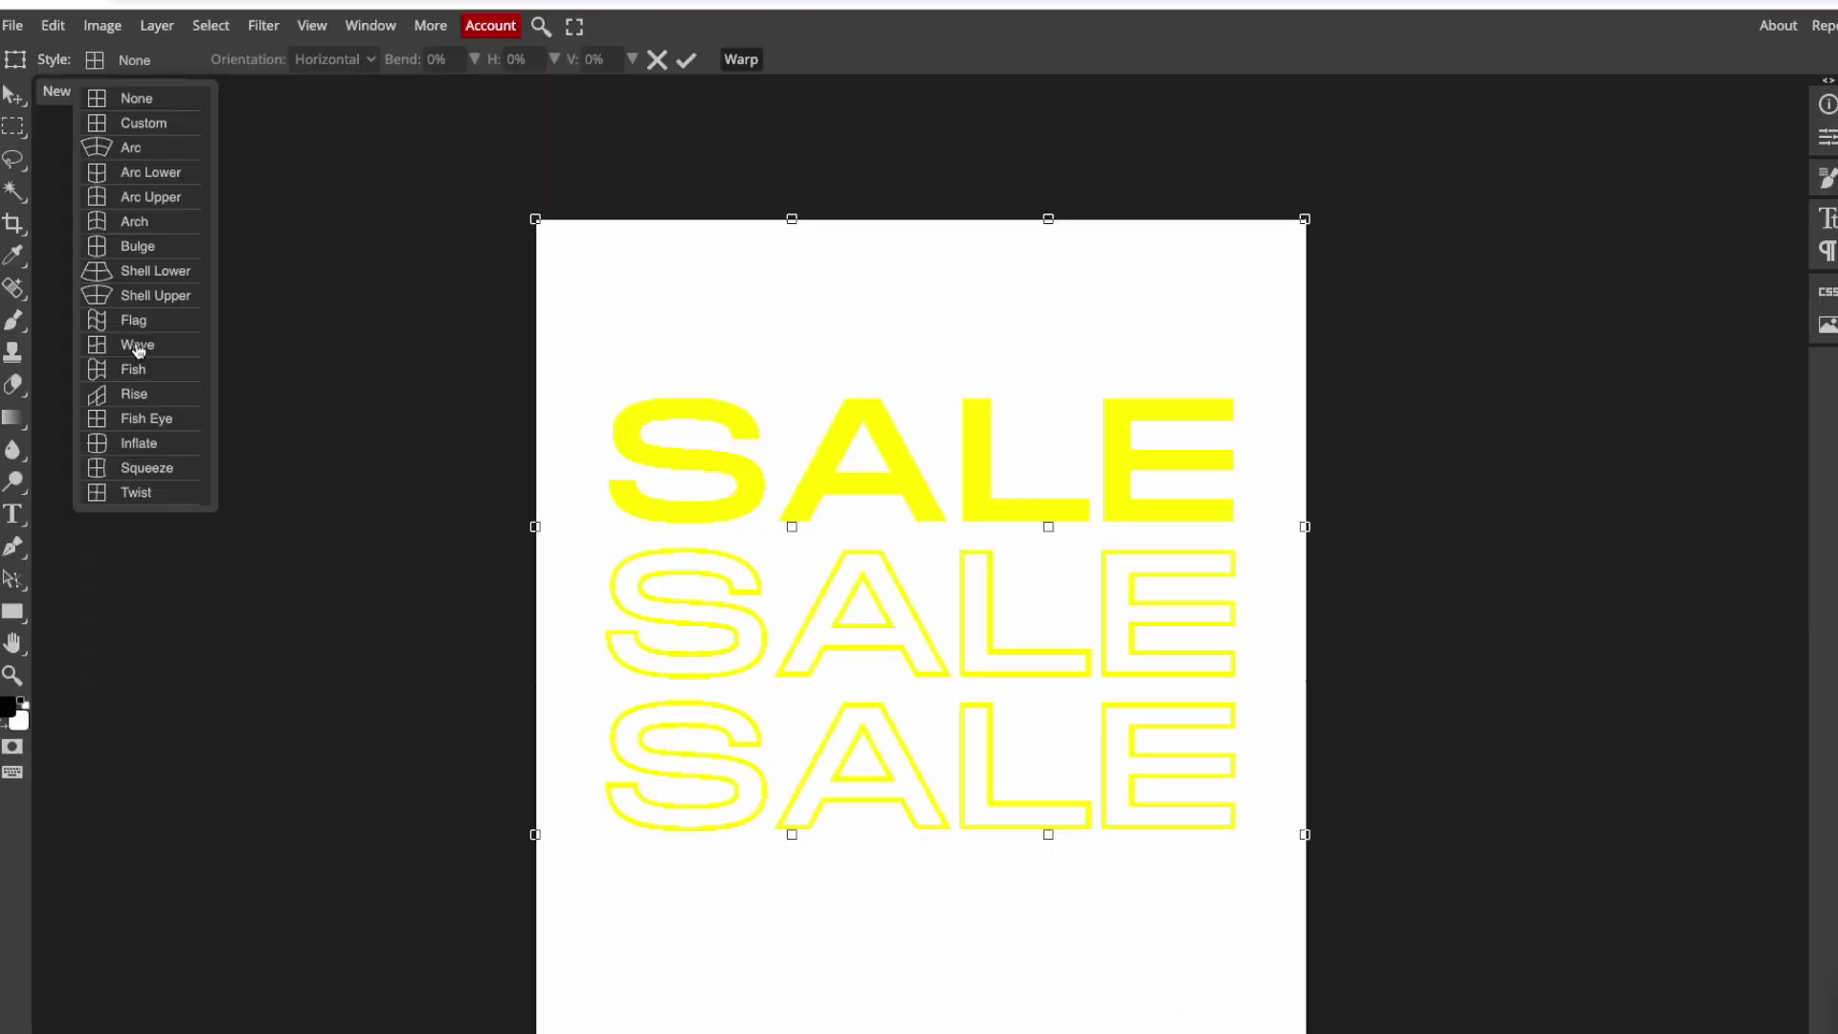
{"action": "left_click", "coordinate": [138, 347]}
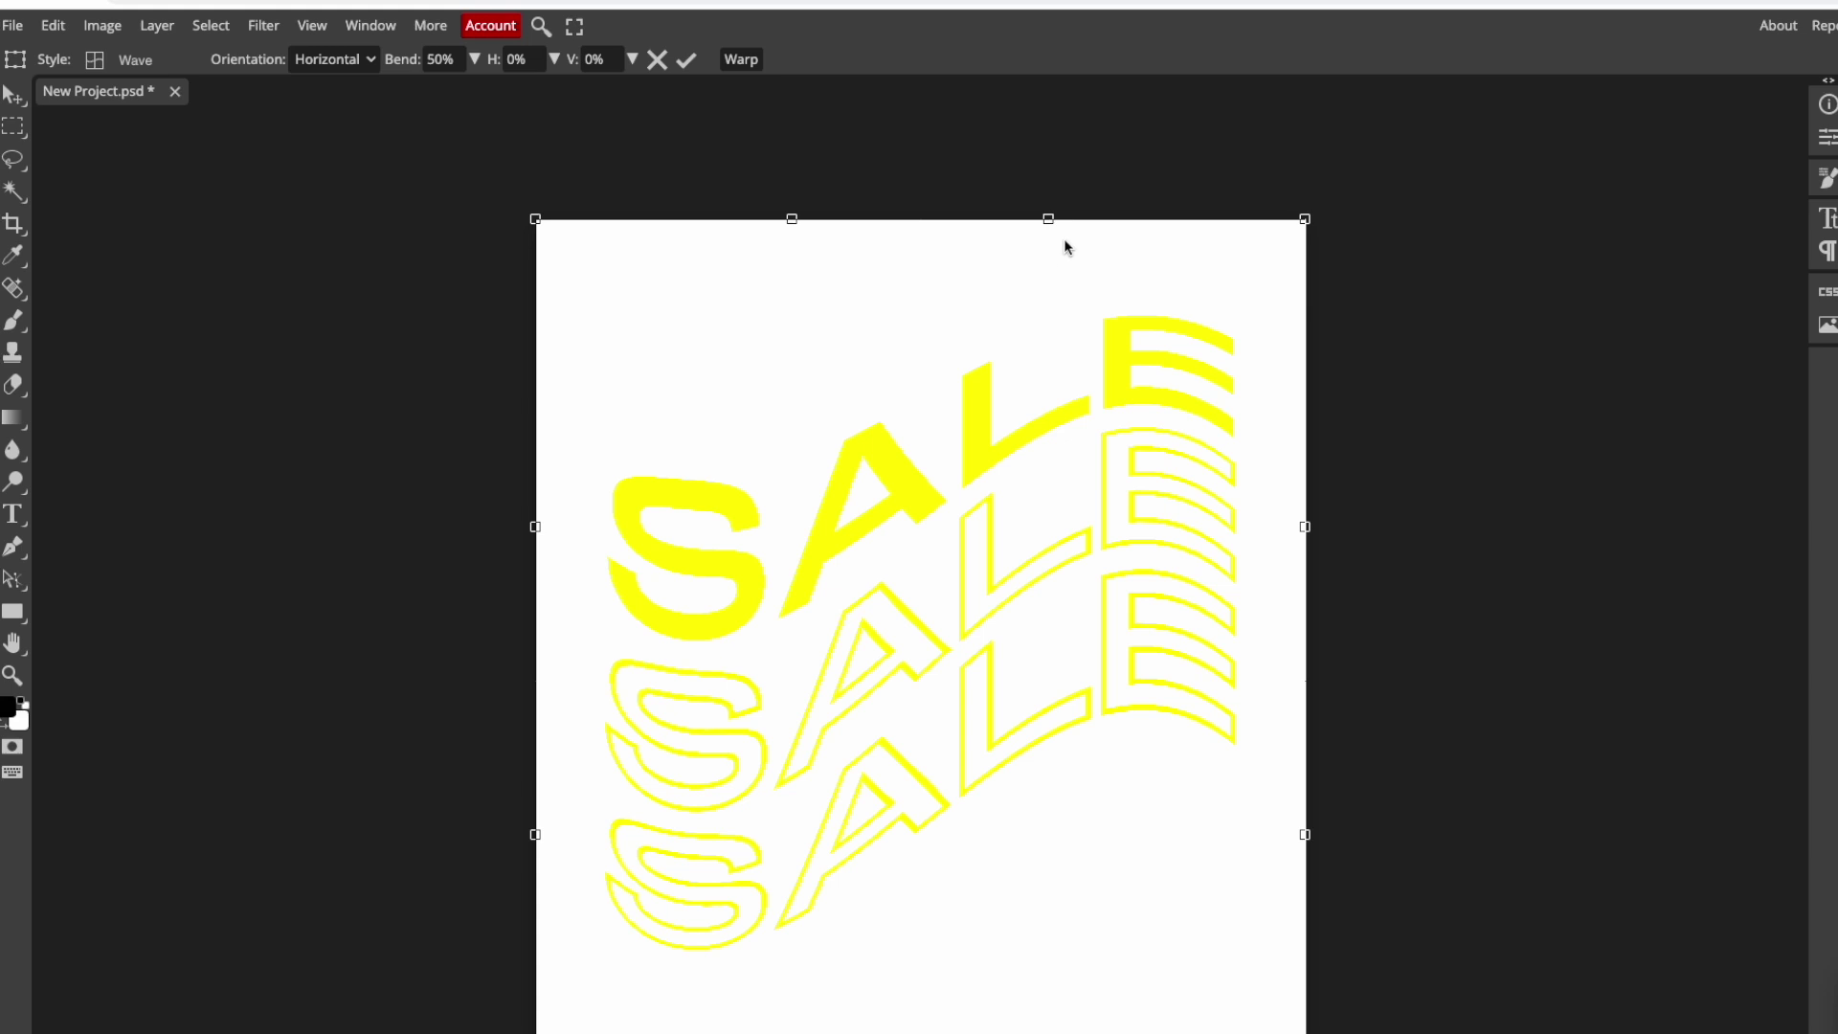
Step: Drag the top and left warp handles so the top sags and letters slant up rightward
{"action": "left_click_drag", "start_coordinate": [1049, 221], "coordinate": [1053, 302]}
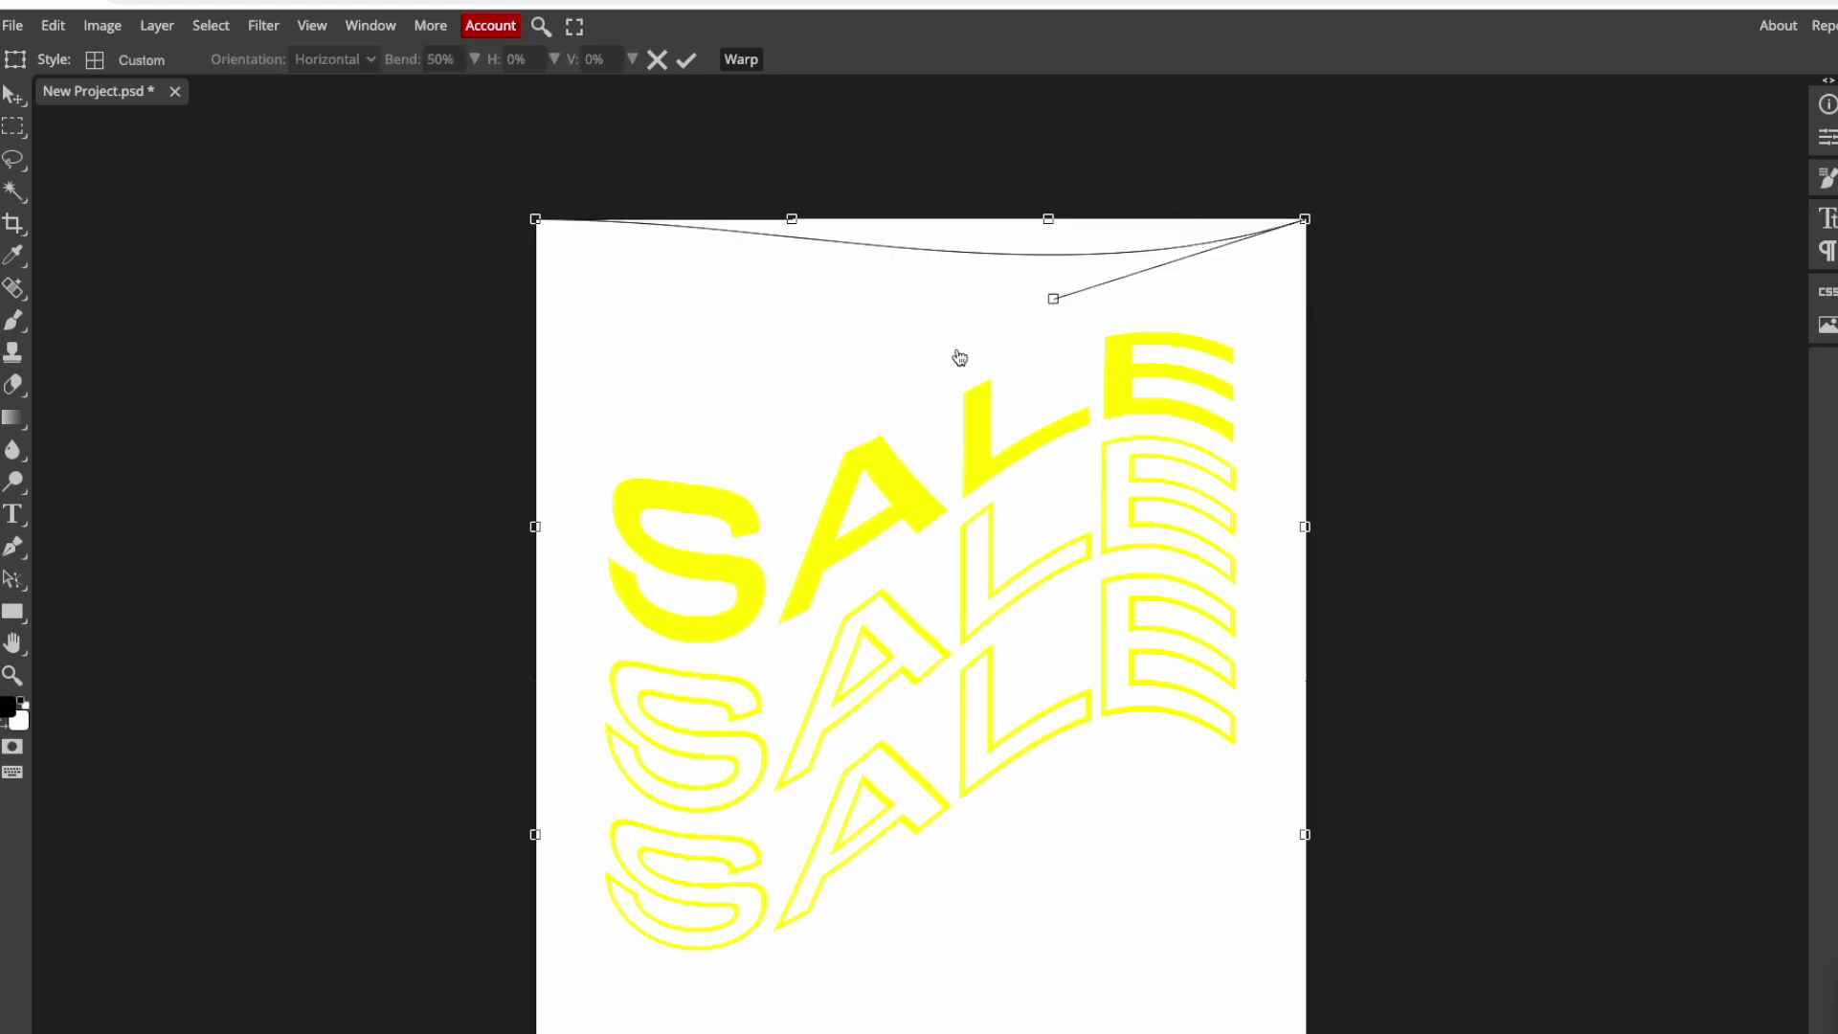
{"action": "left_click_drag", "start_coordinate": [536, 517], "coordinate": [541, 420]}
{"action": "left_click_drag", "start_coordinate": [537, 835], "coordinate": [533, 896]}
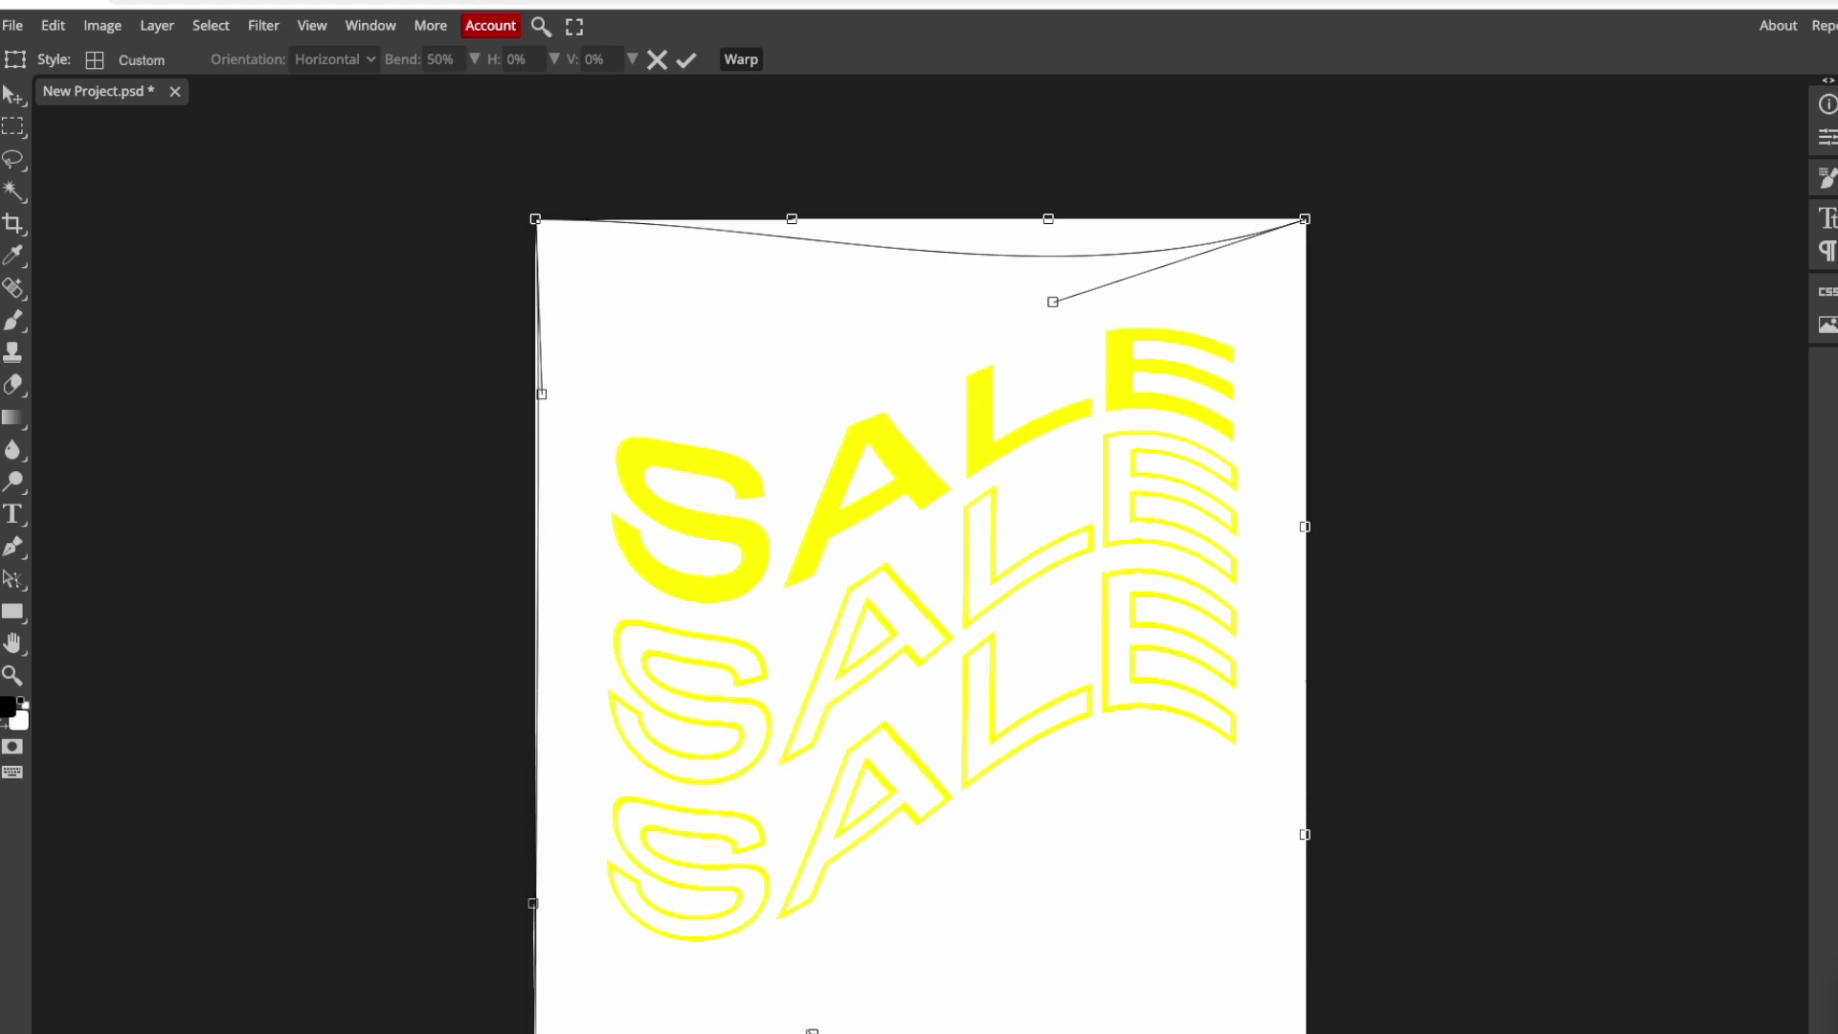
{"action": "left_click_drag", "start_coordinate": [791, 246], "coordinate": [793, 277]}
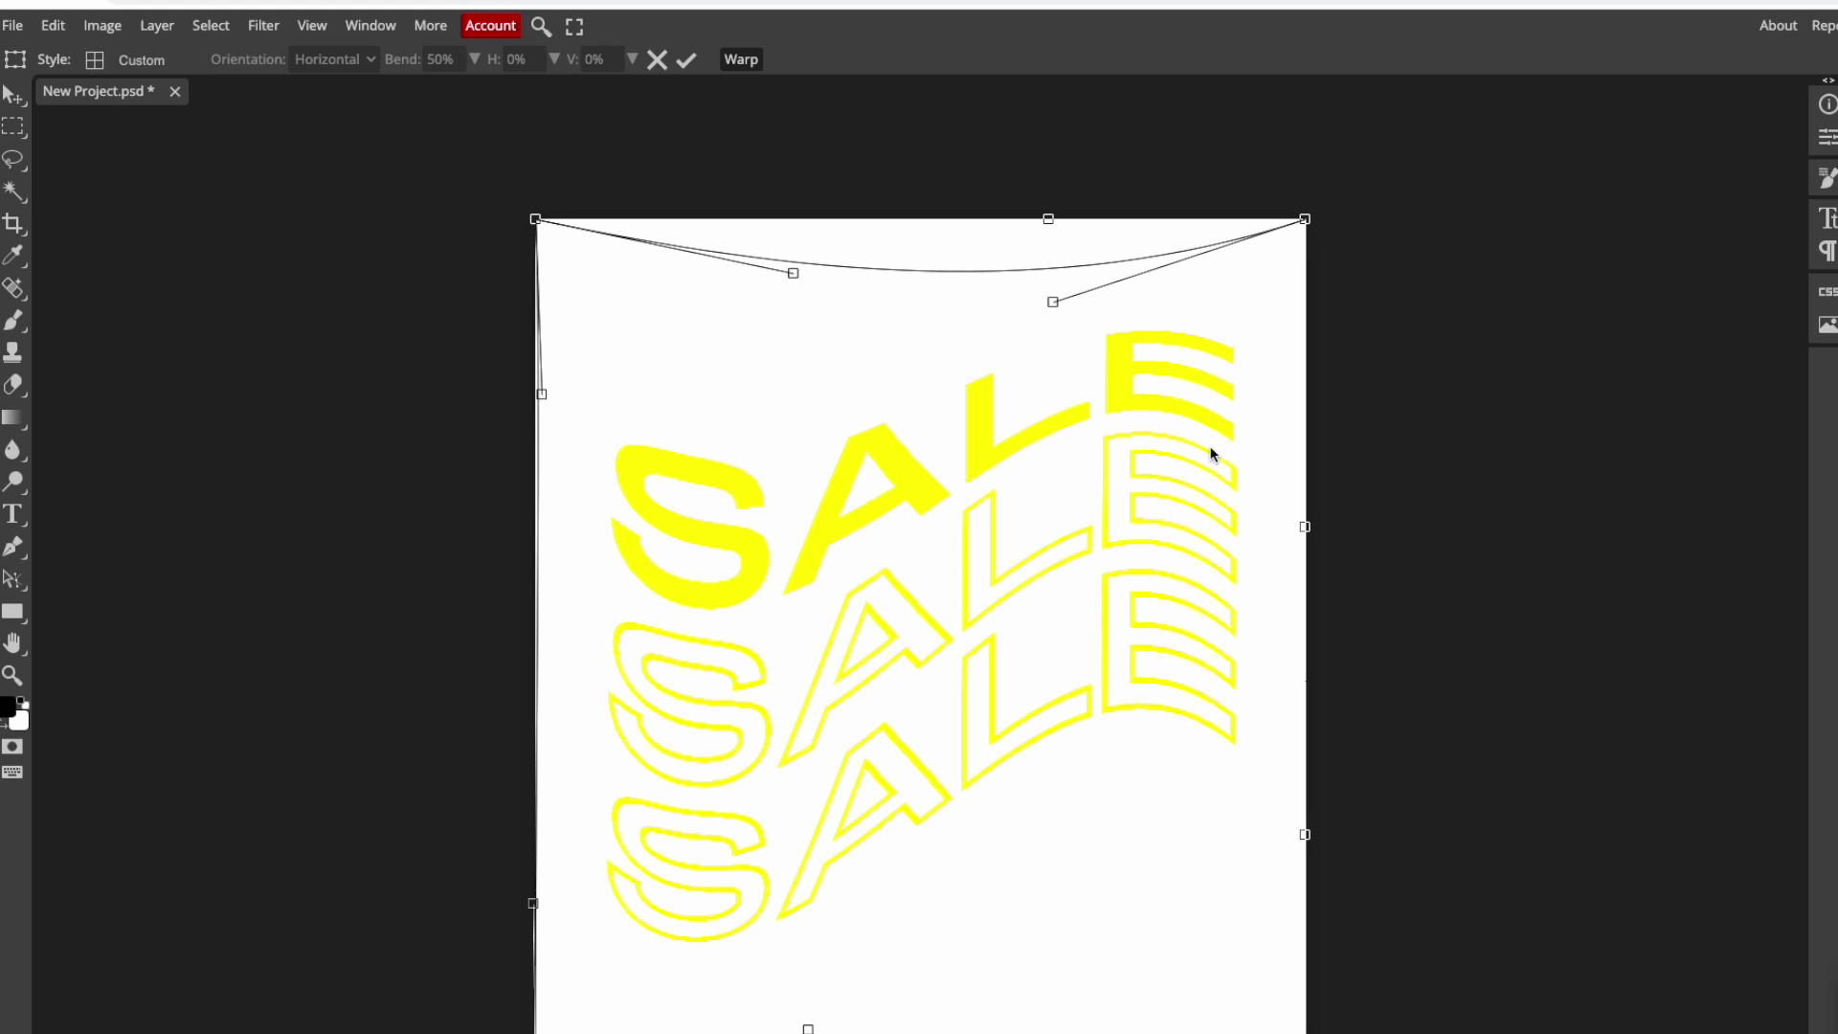
{"action": "left_click_drag", "start_coordinate": [548, 400], "coordinate": [570, 308]}
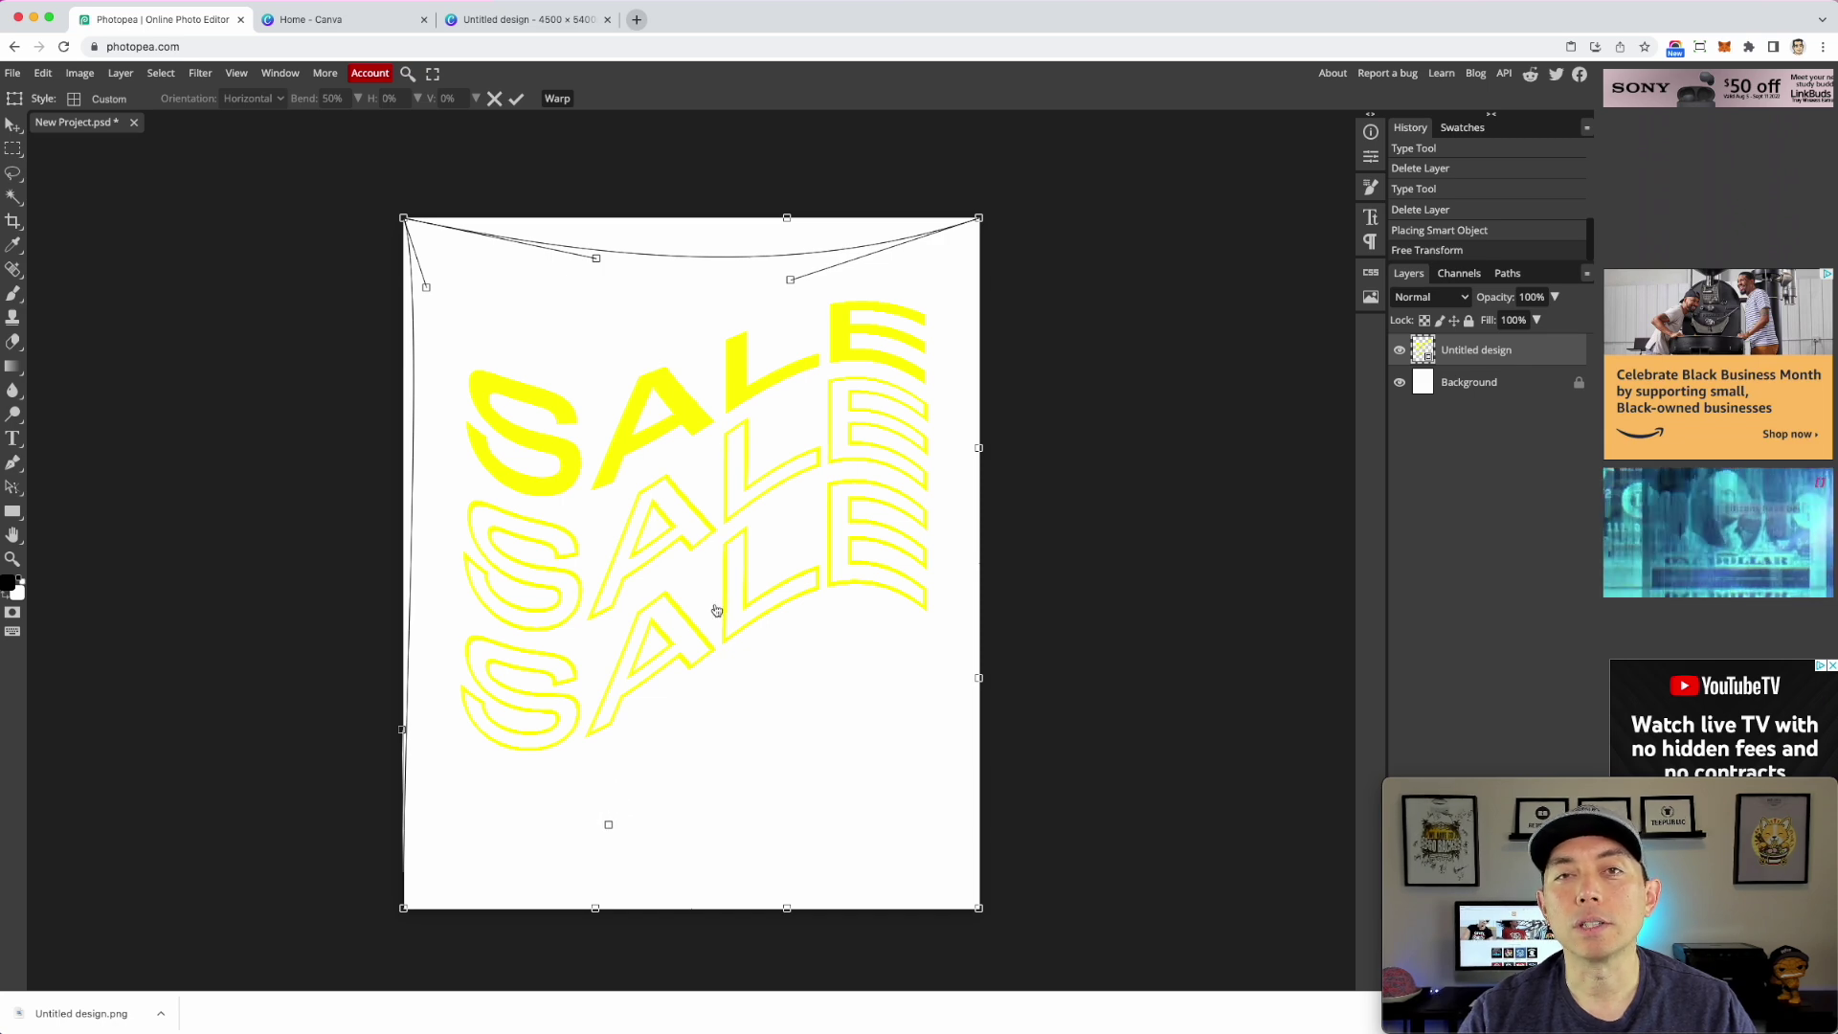
{"action": "left_click_drag", "start_coordinate": [716, 609], "coordinate": [715, 608]}
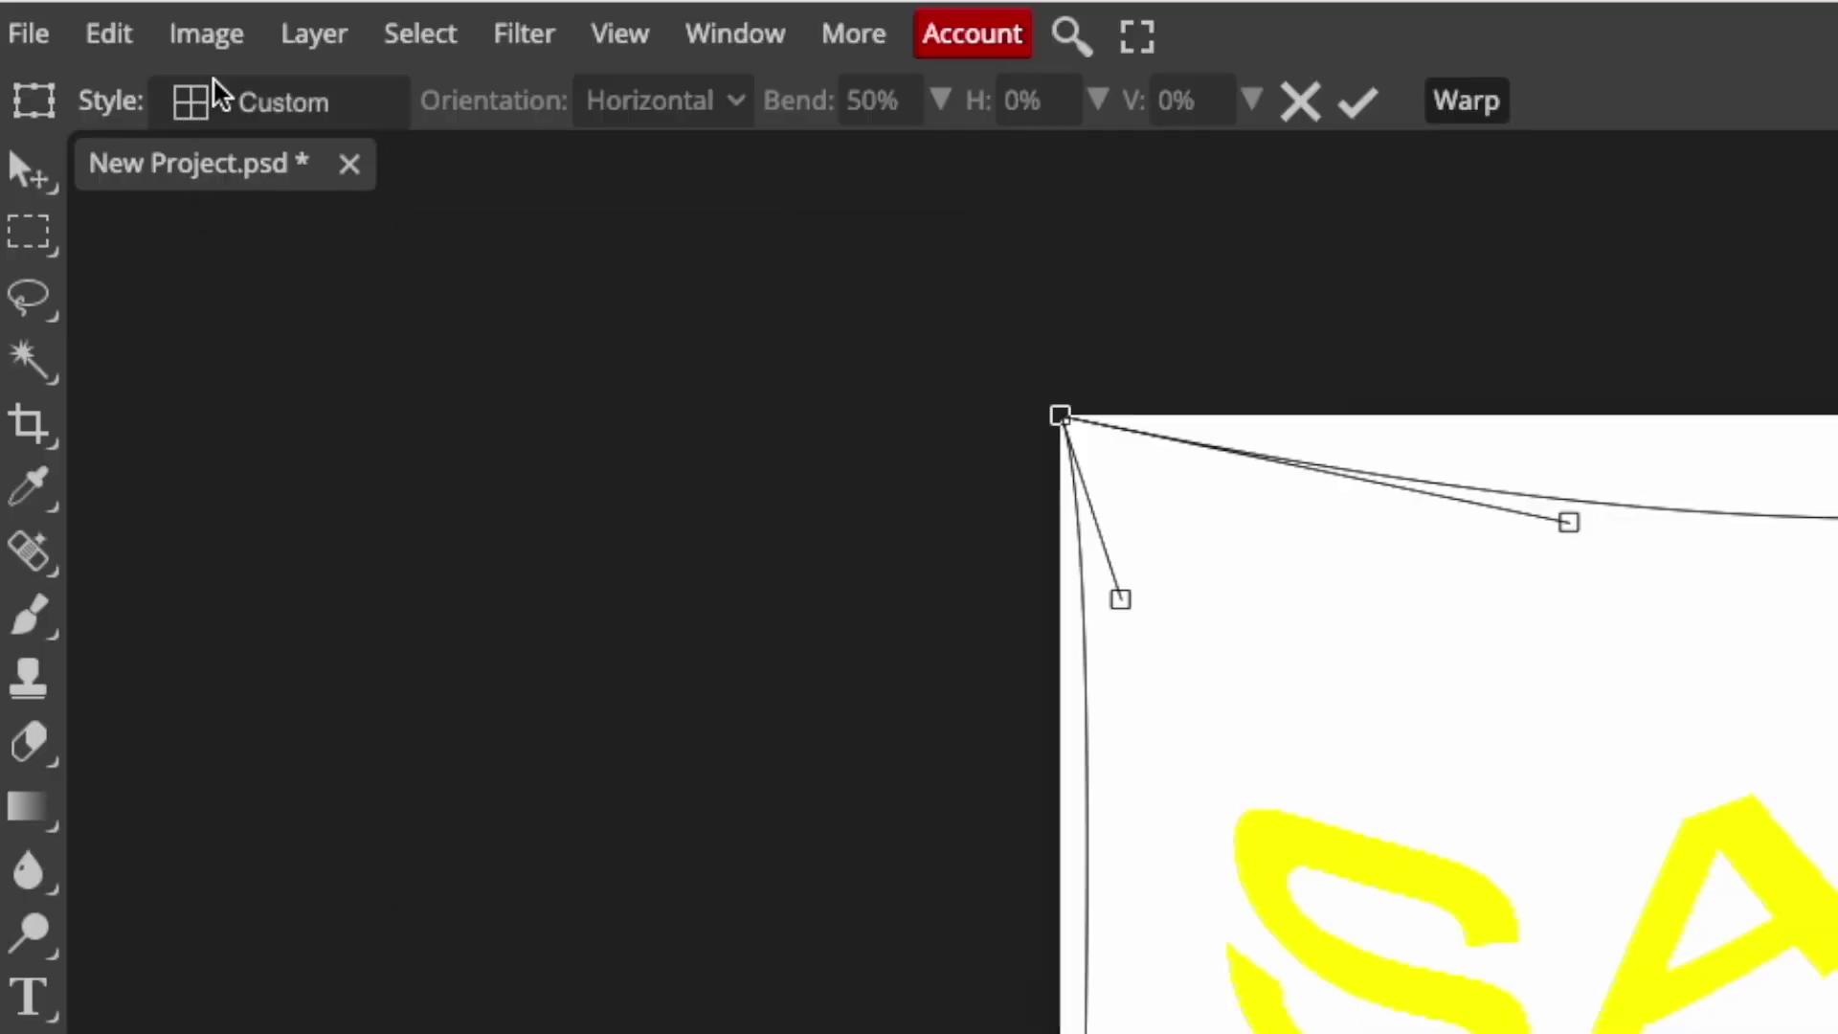
Step: Show the preset warp styles and change the bend from 10% to -12%
{"action": "left_click", "coordinate": [105, 99]}
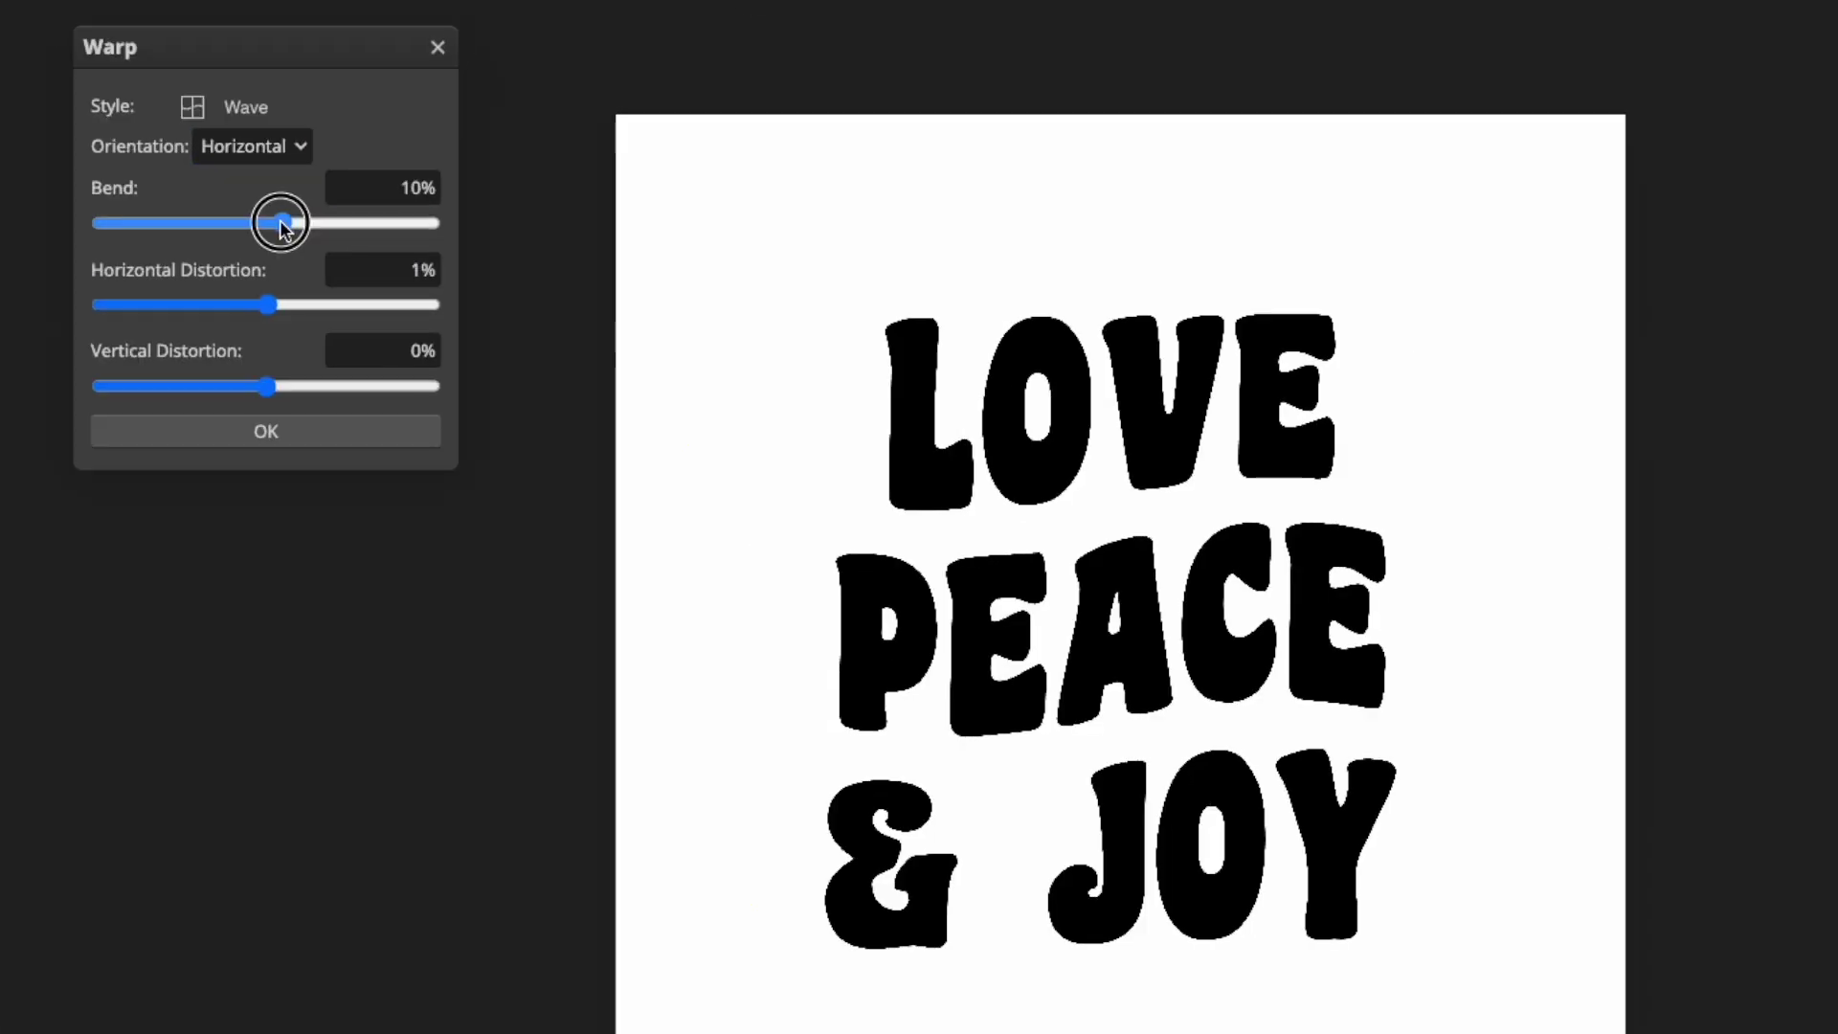
{"action": "mouse_move", "coordinate": [278, 221]}
{"action": "left_mouse_down"}
{"action": "mouse_move", "coordinate": [246, 218]}
{"action": "mouse_move", "coordinate": [304, 220]}
{"action": "mouse_move", "coordinate": [246, 219]}
{"action": "left_mouse_up"}
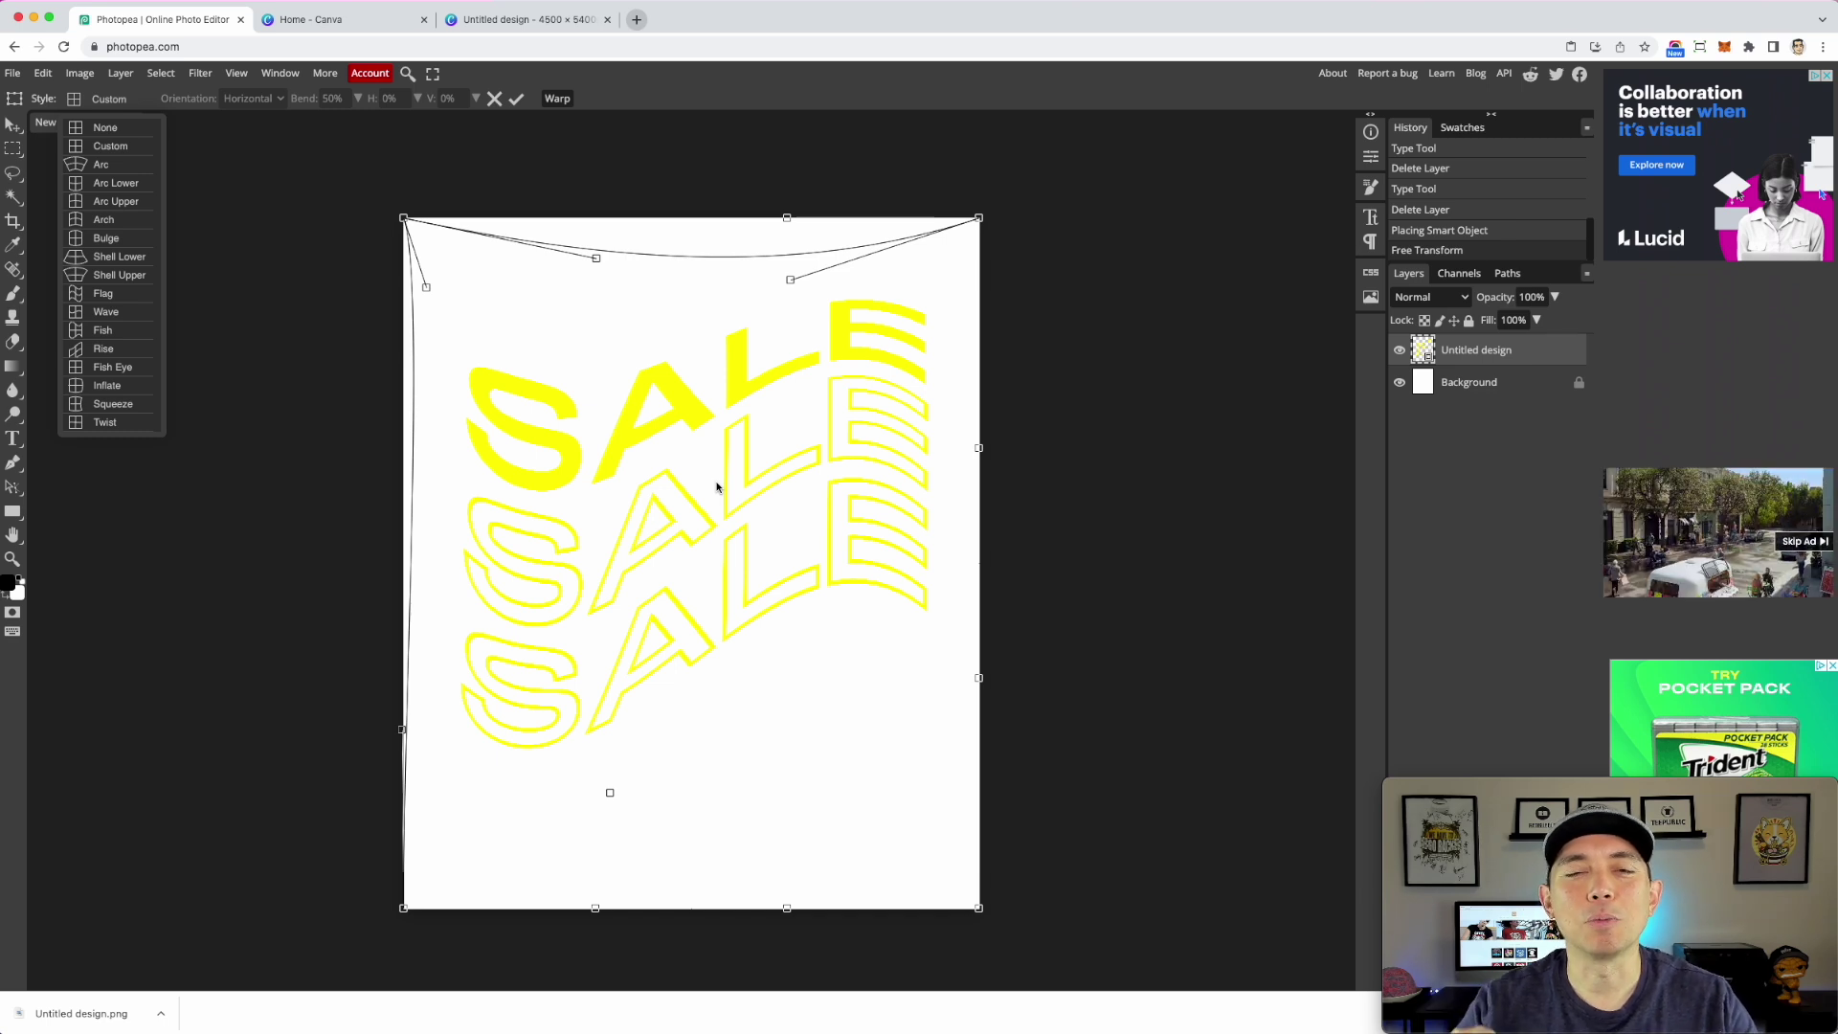
Step: Close the style list, raise the top warp handle to flatten the curve, and commit
{"action": "left_click", "coordinate": [598, 257]}
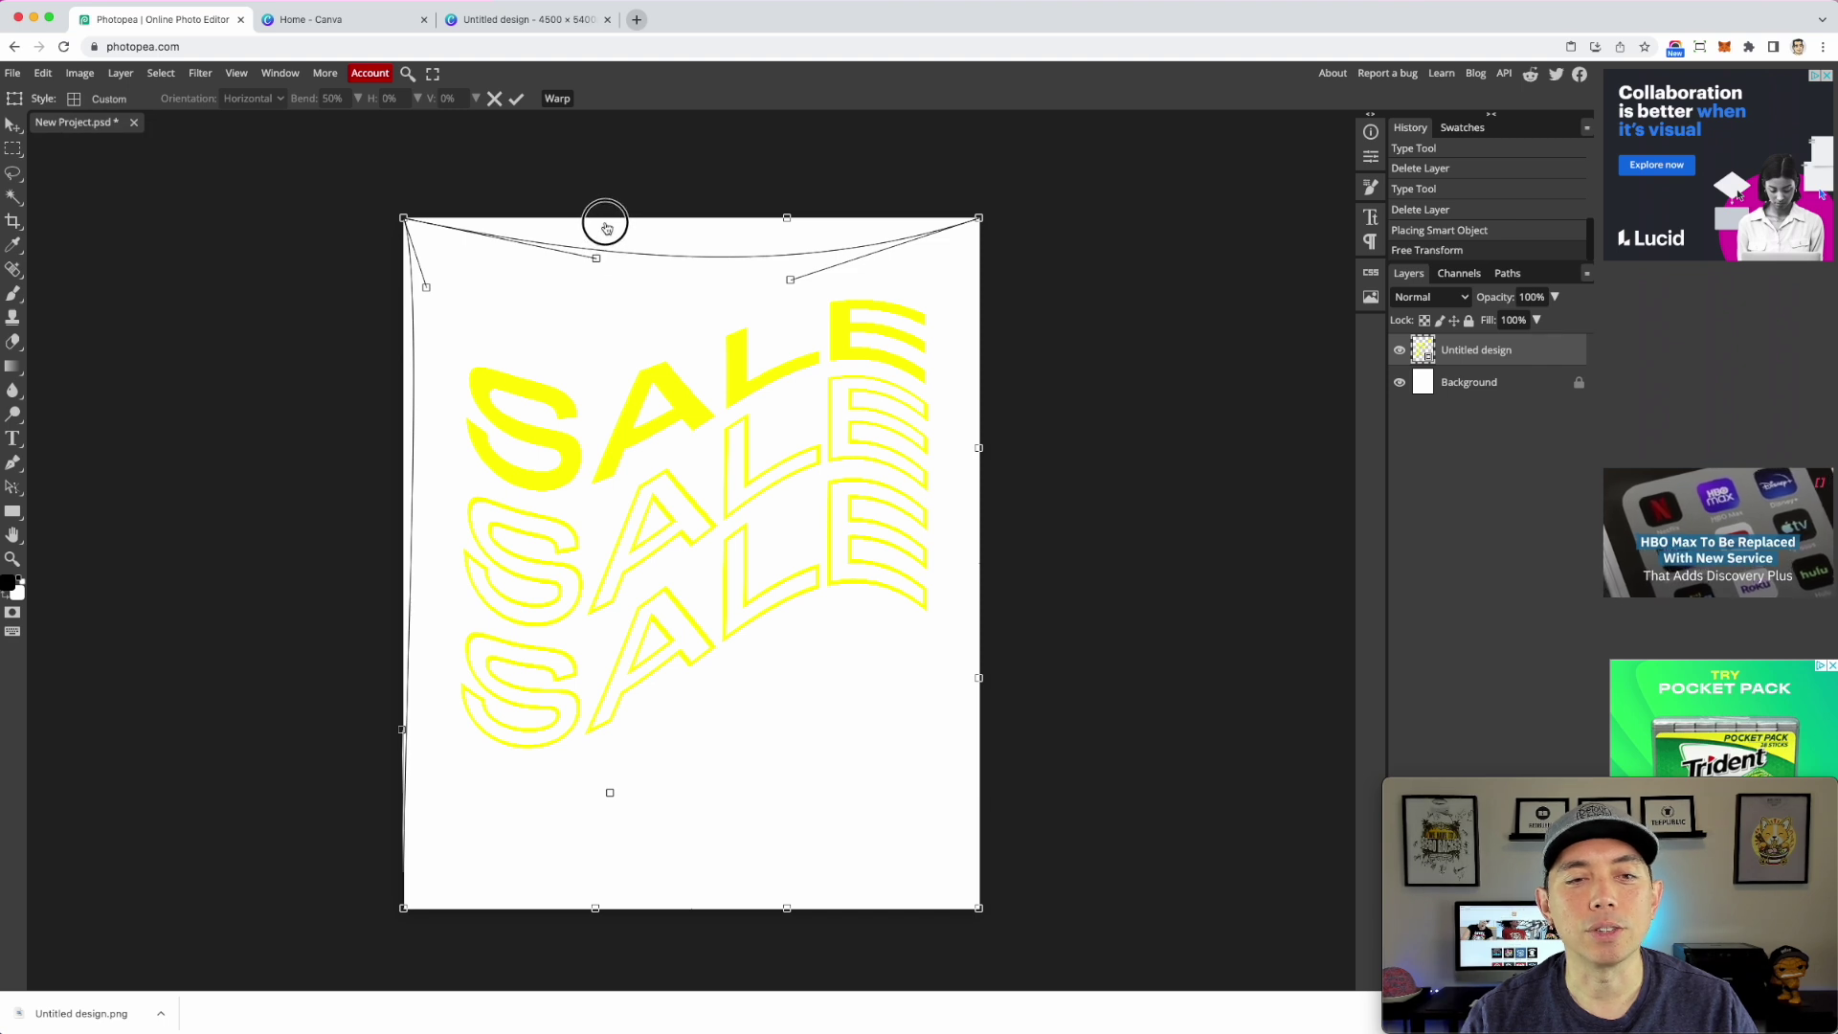
{"action": "left_click_drag", "start_coordinate": [553, 324], "coordinate": [560, 288]}
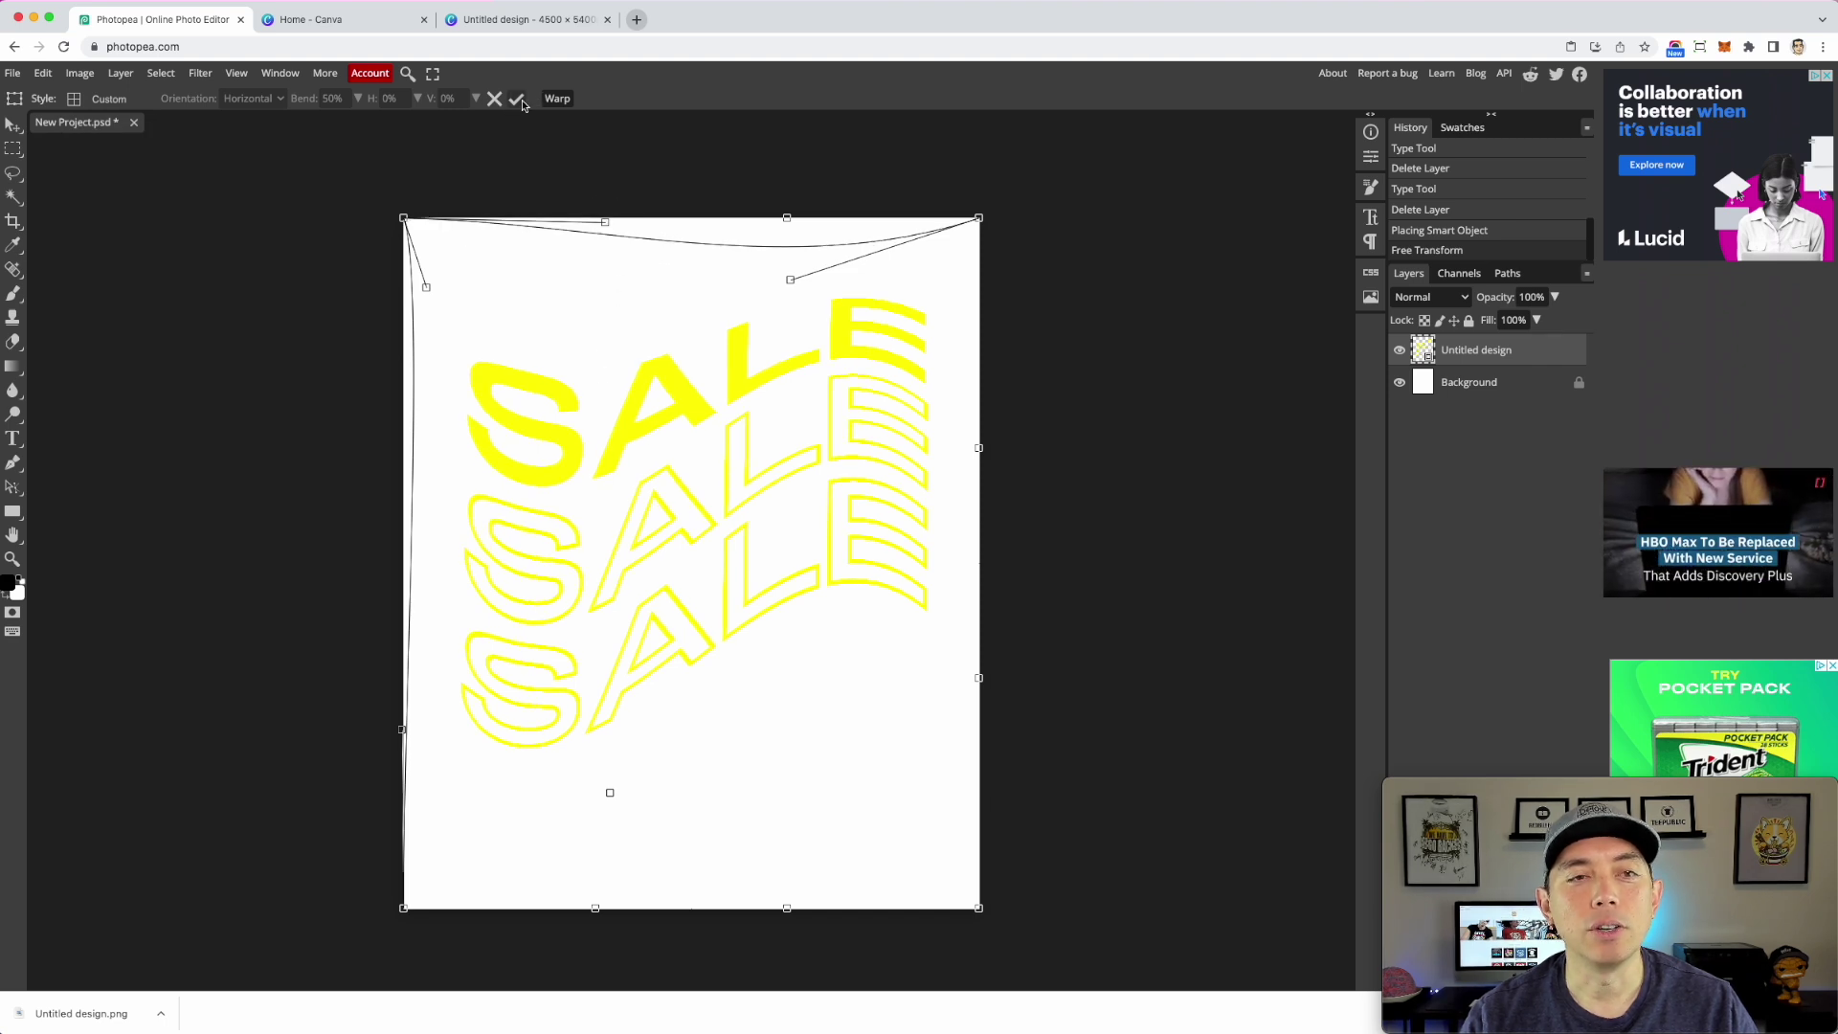
{"action": "left_click", "coordinate": [515, 101]}
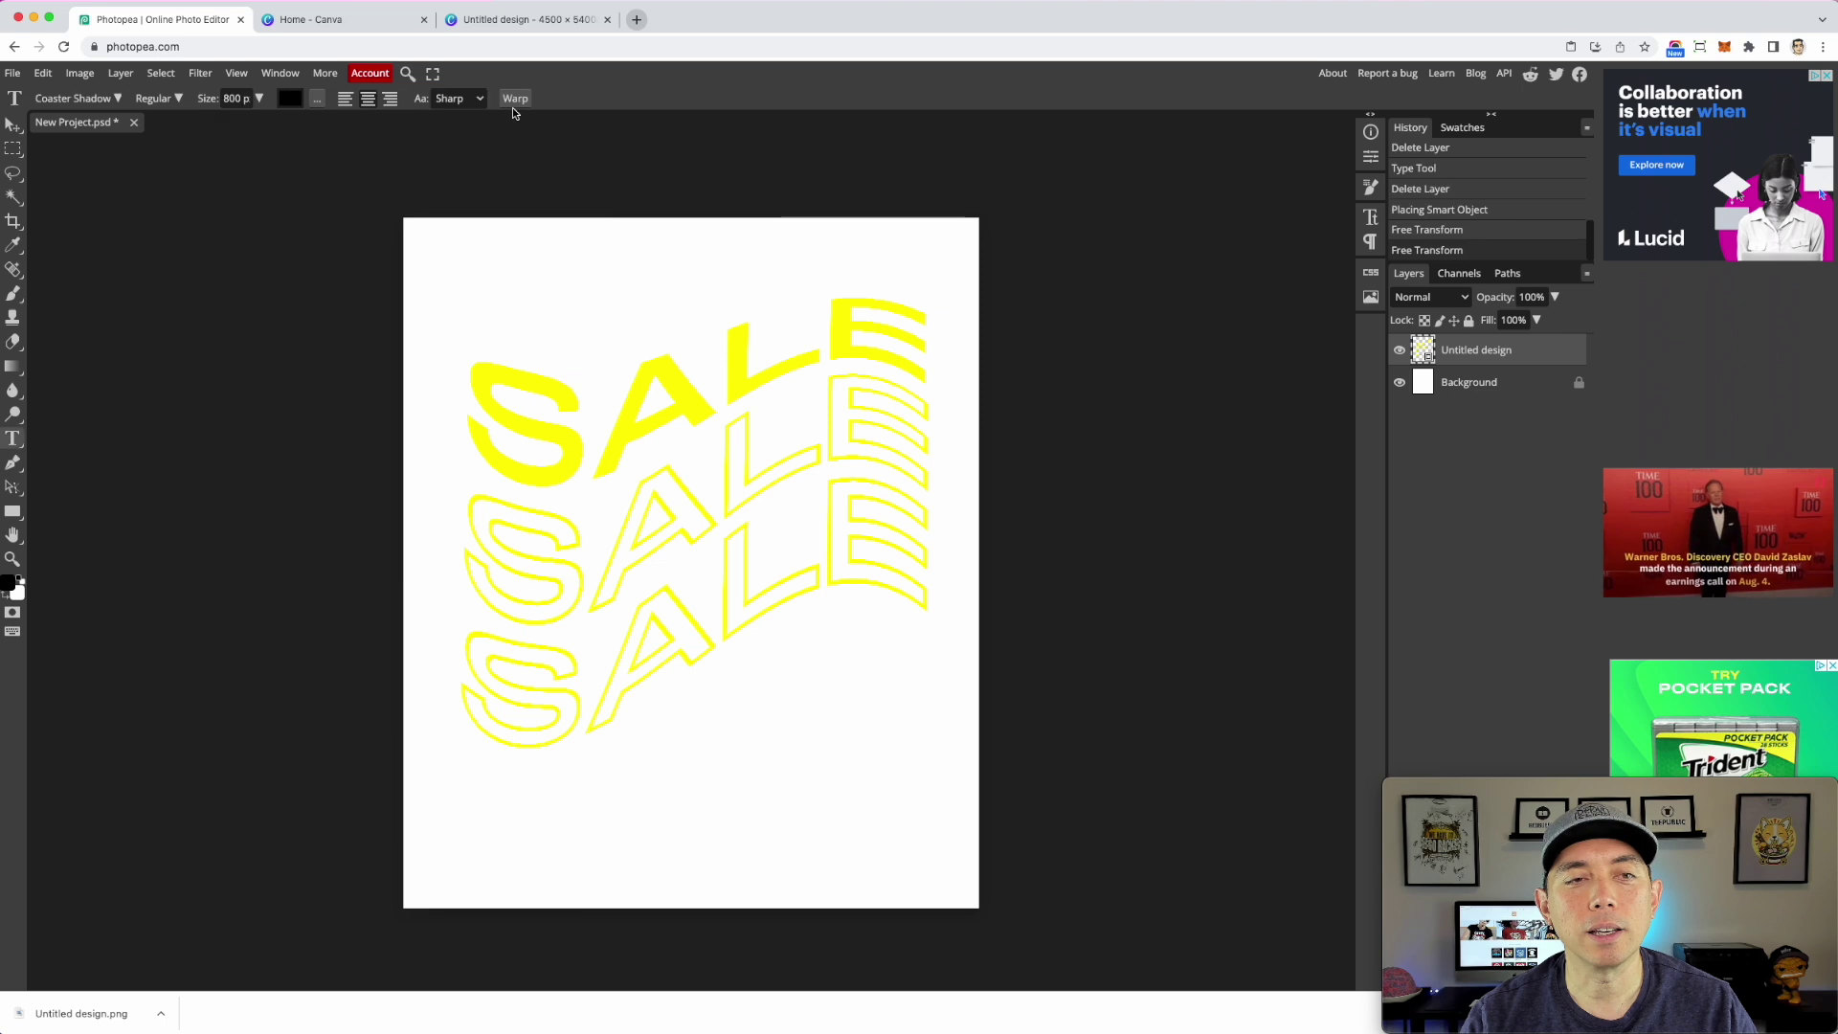